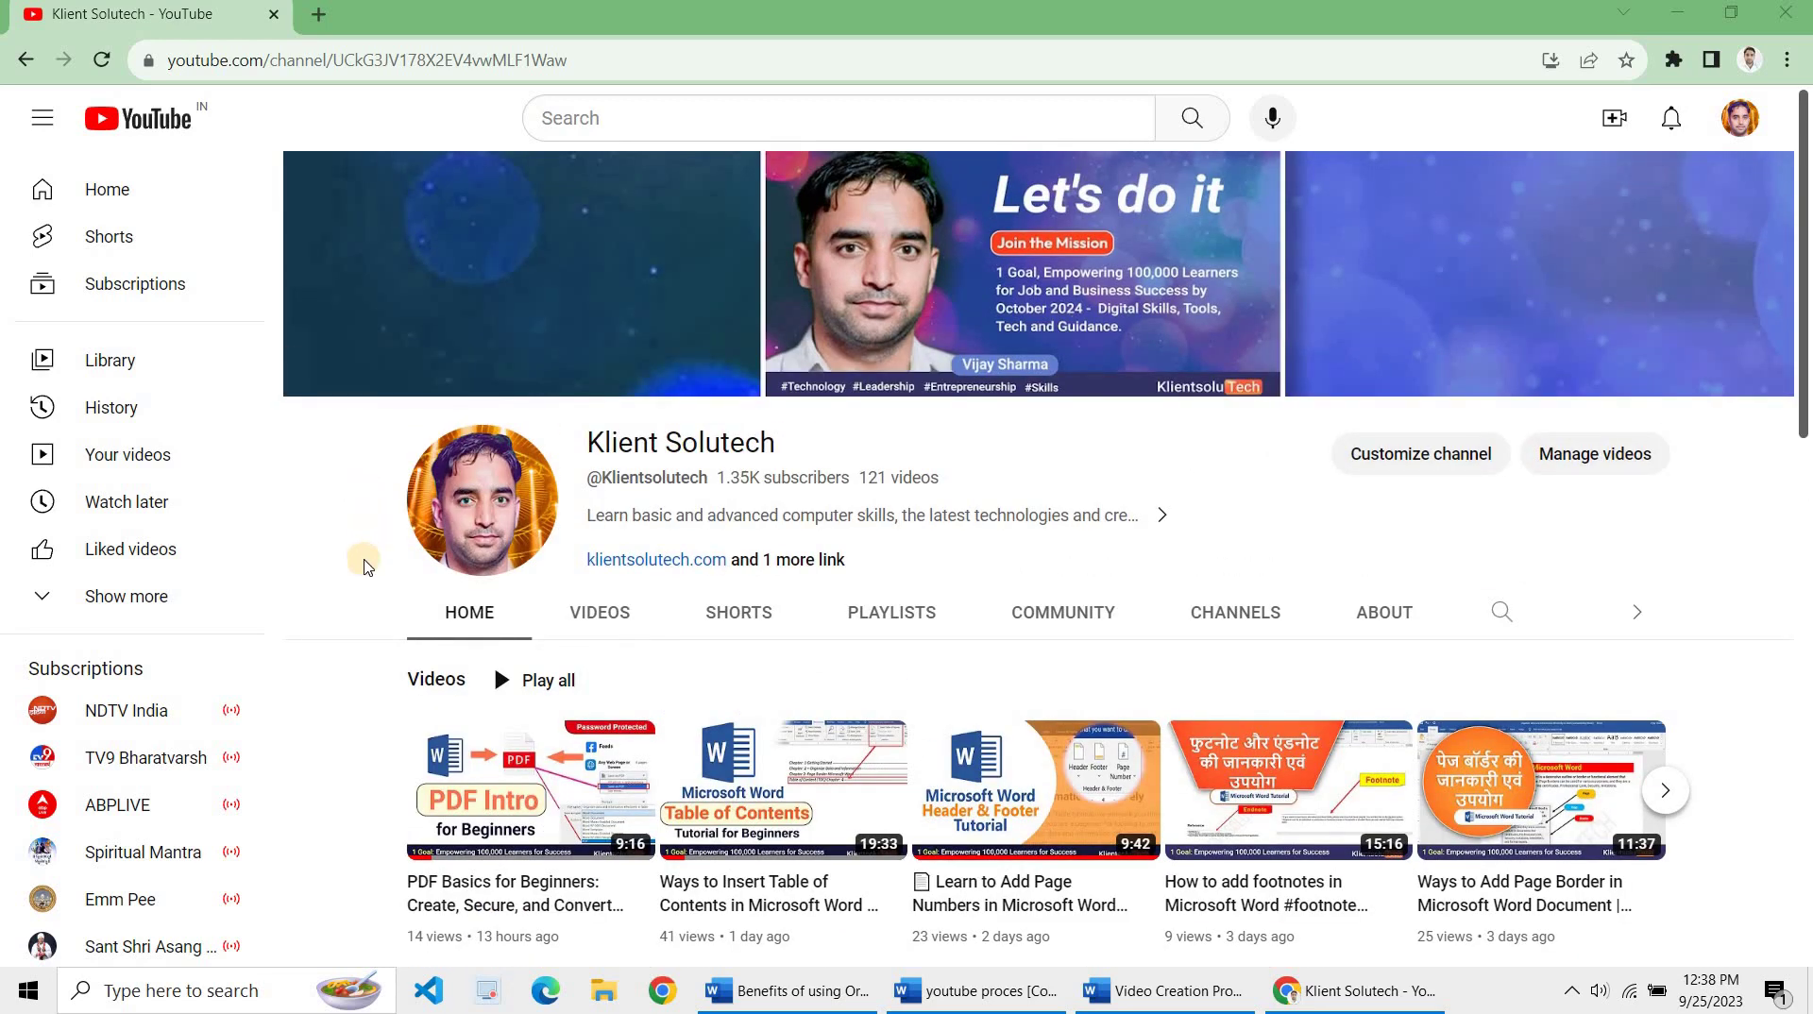
# Bring the youtube proces document forward and scroll through its Content Creator's Team org chart
pyautogui.scroll(-2, 367, 566)
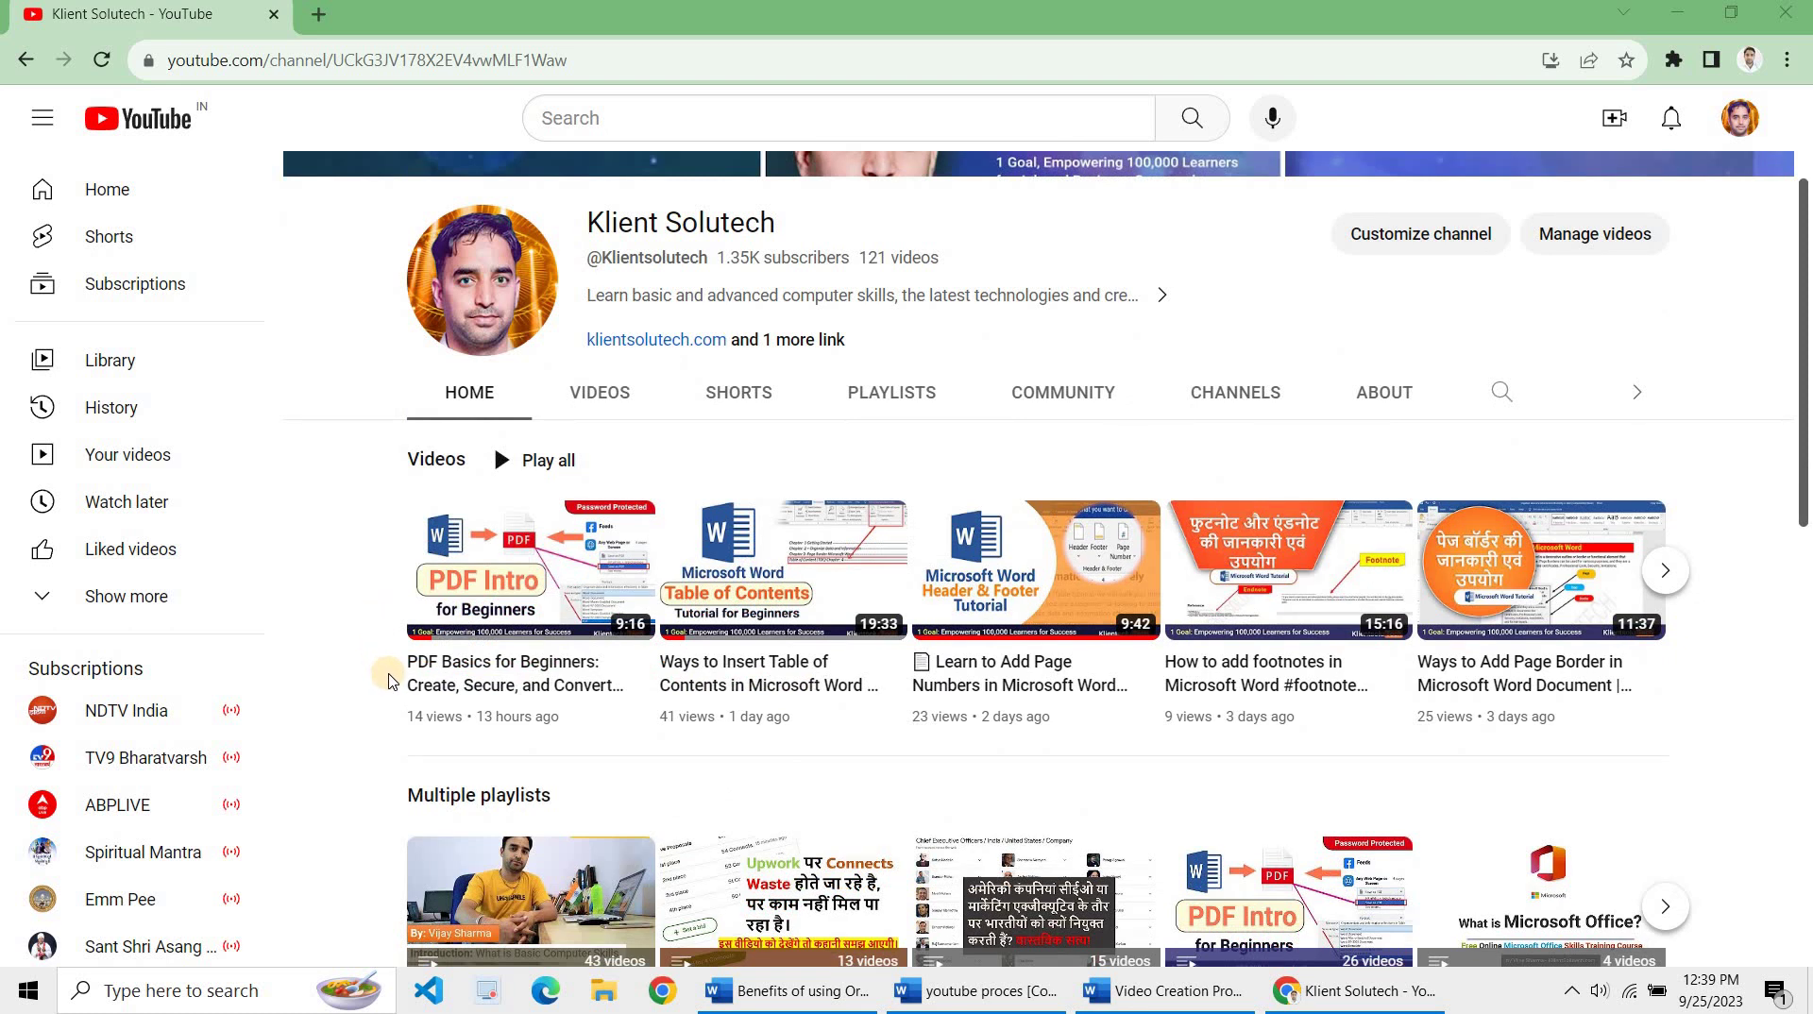
pyautogui.scroll(1, 388, 680)
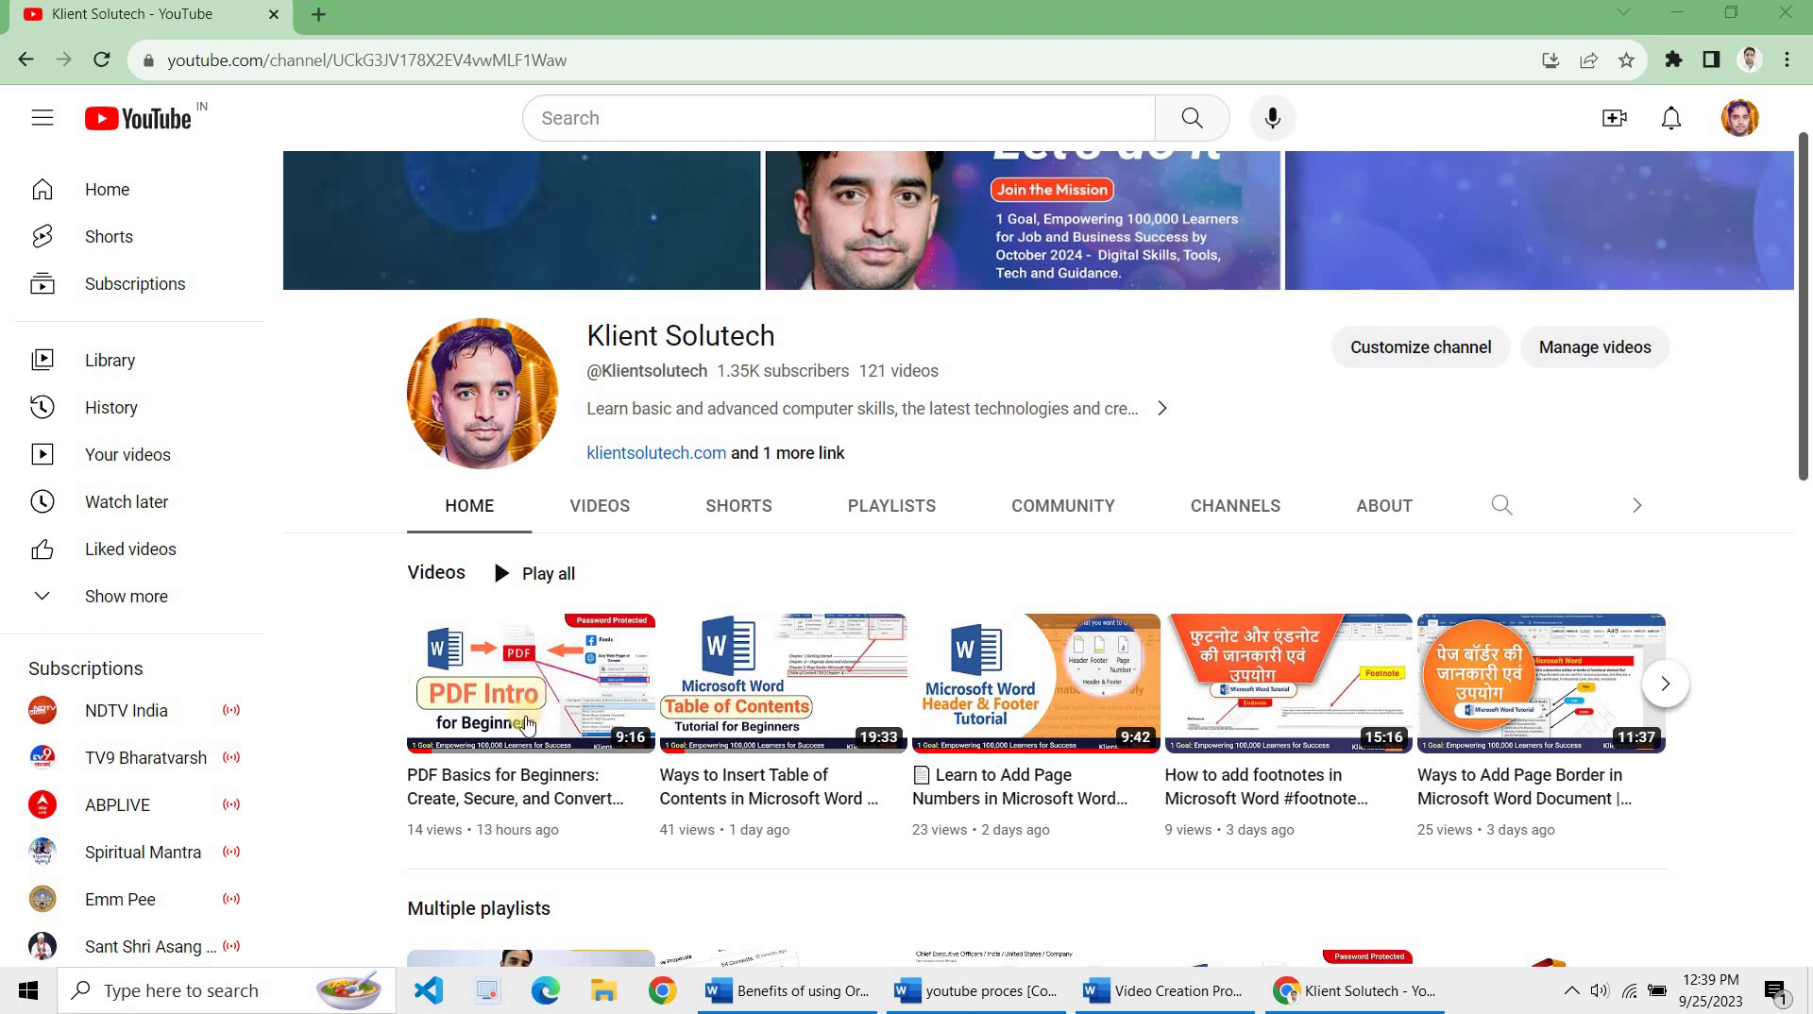
pyautogui.moveTo(528, 692)
pyautogui.moveTo(1119, 1009)
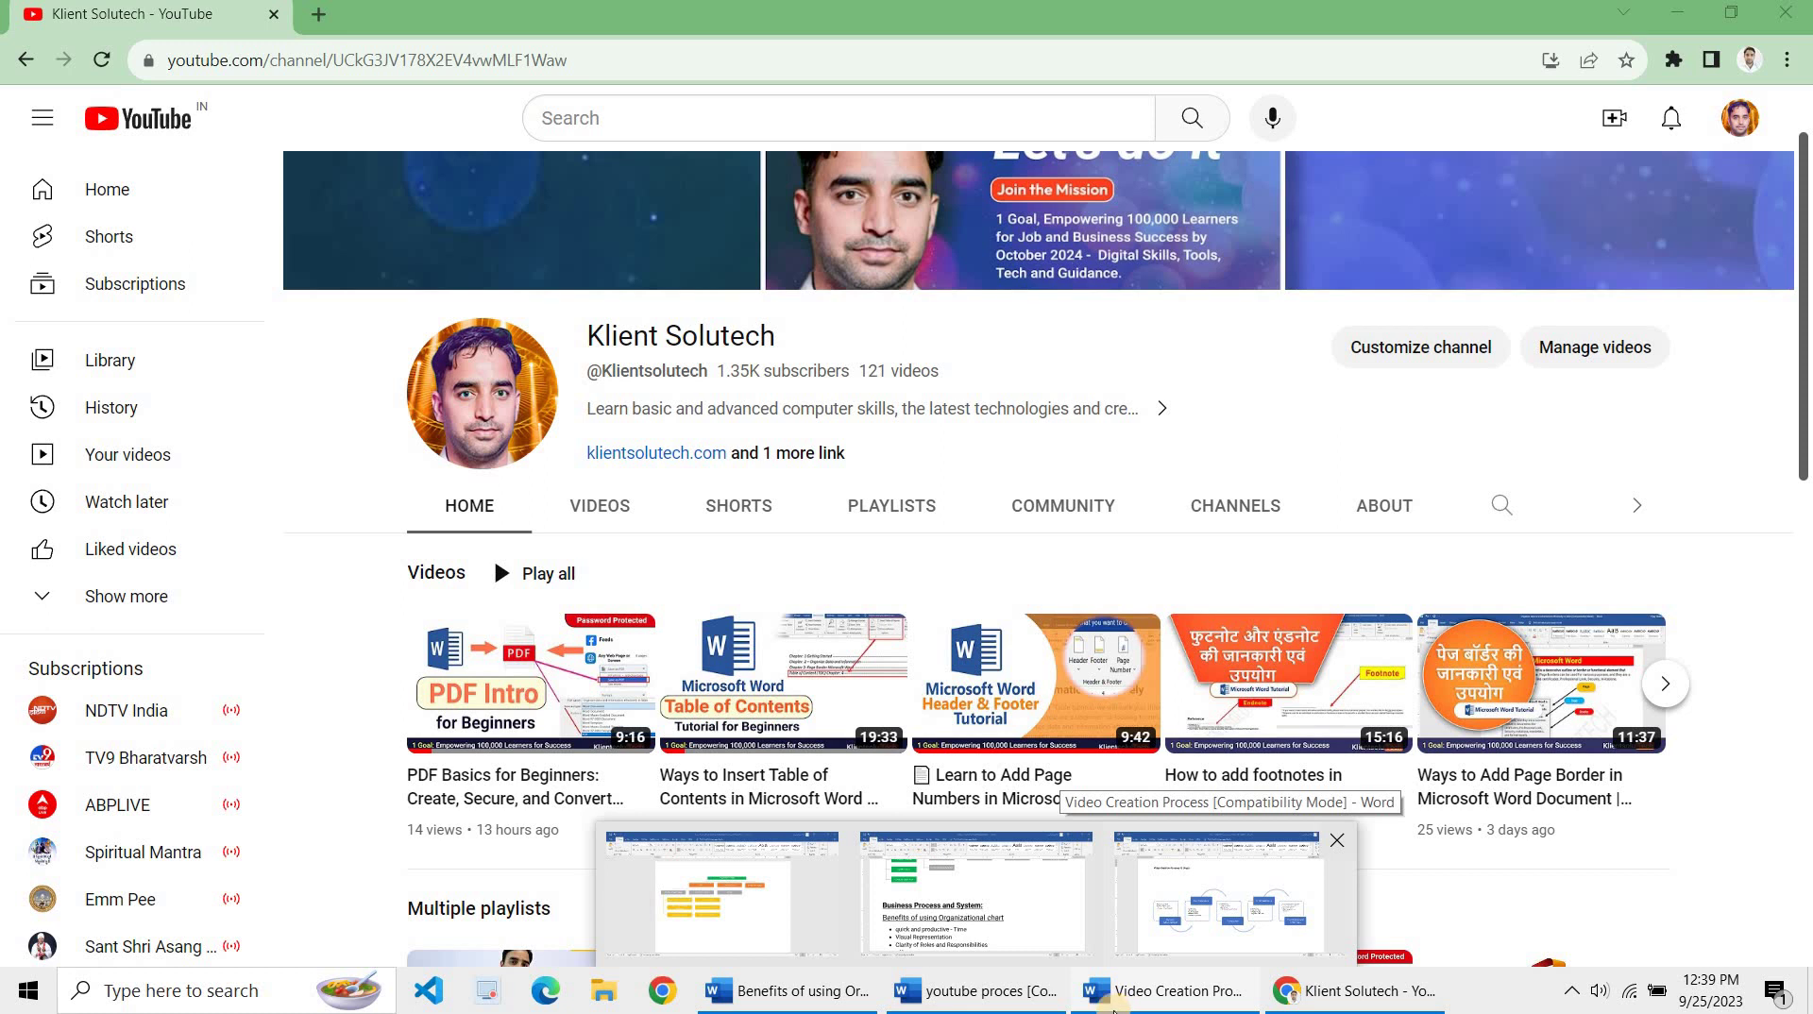
pyautogui.click(973, 1002)
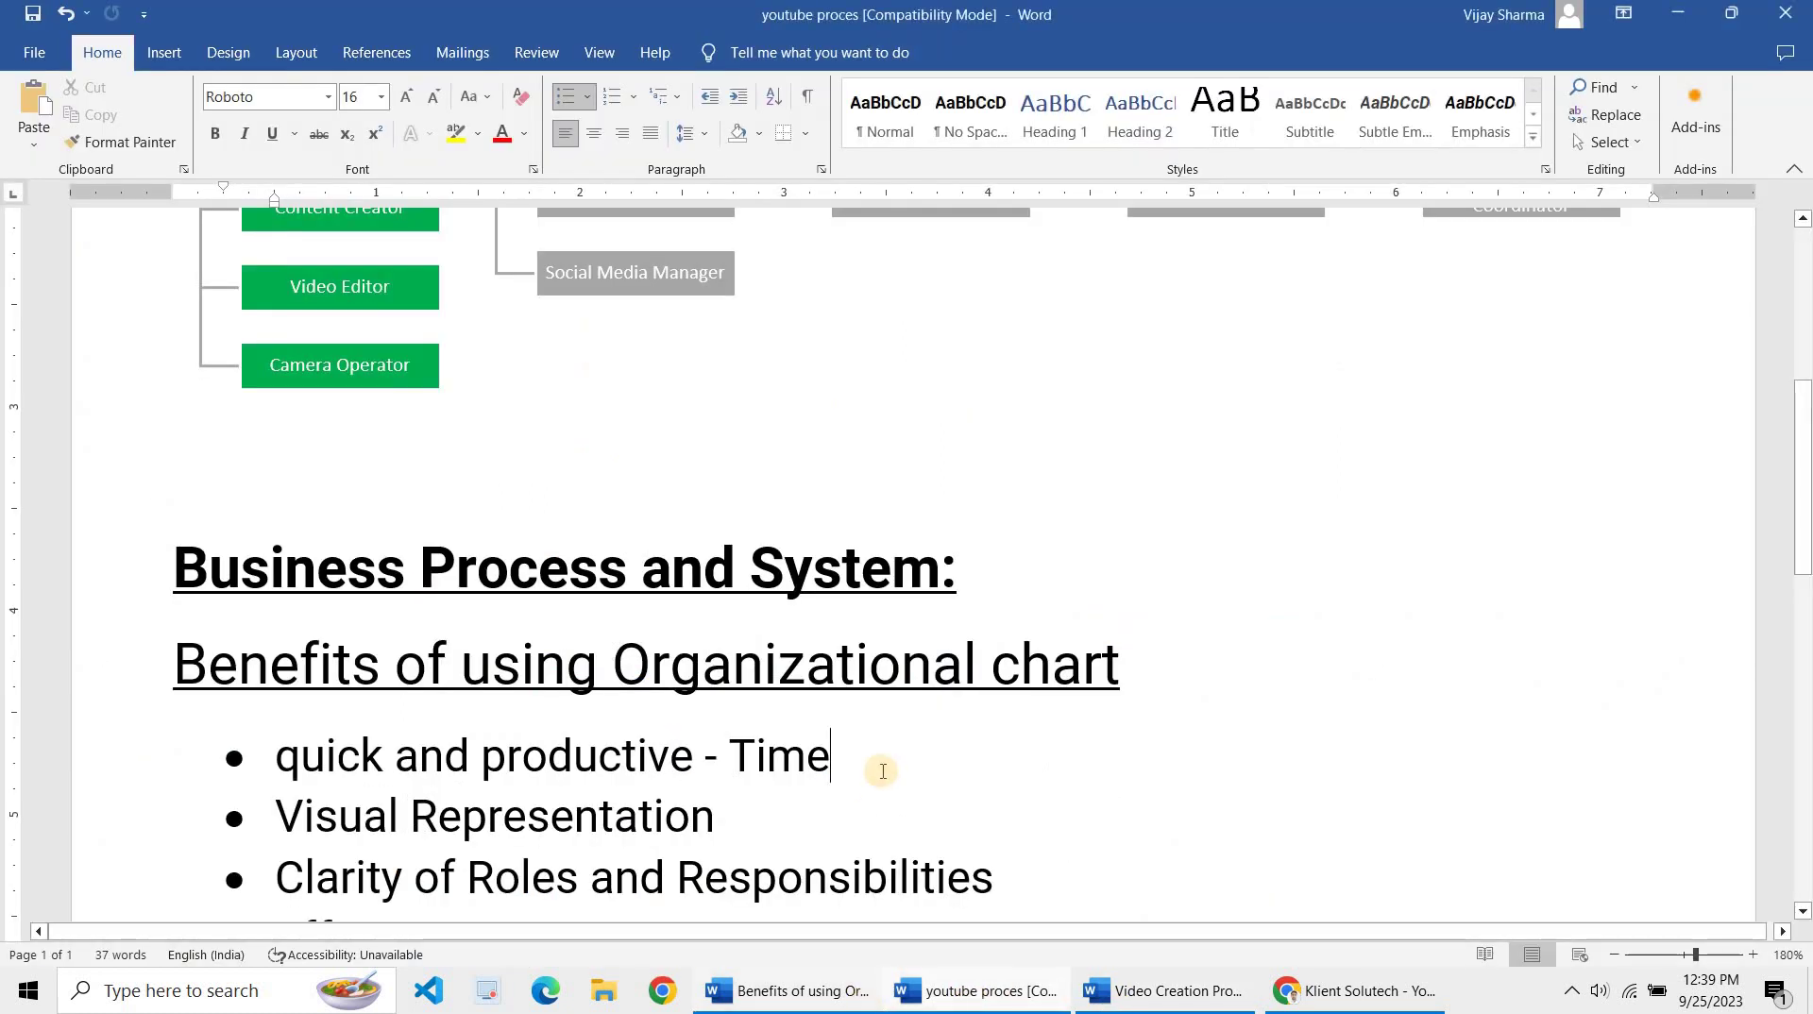
pyautogui.scroll(-3, 885, 768)
pyautogui.scroll(2, 885, 768)
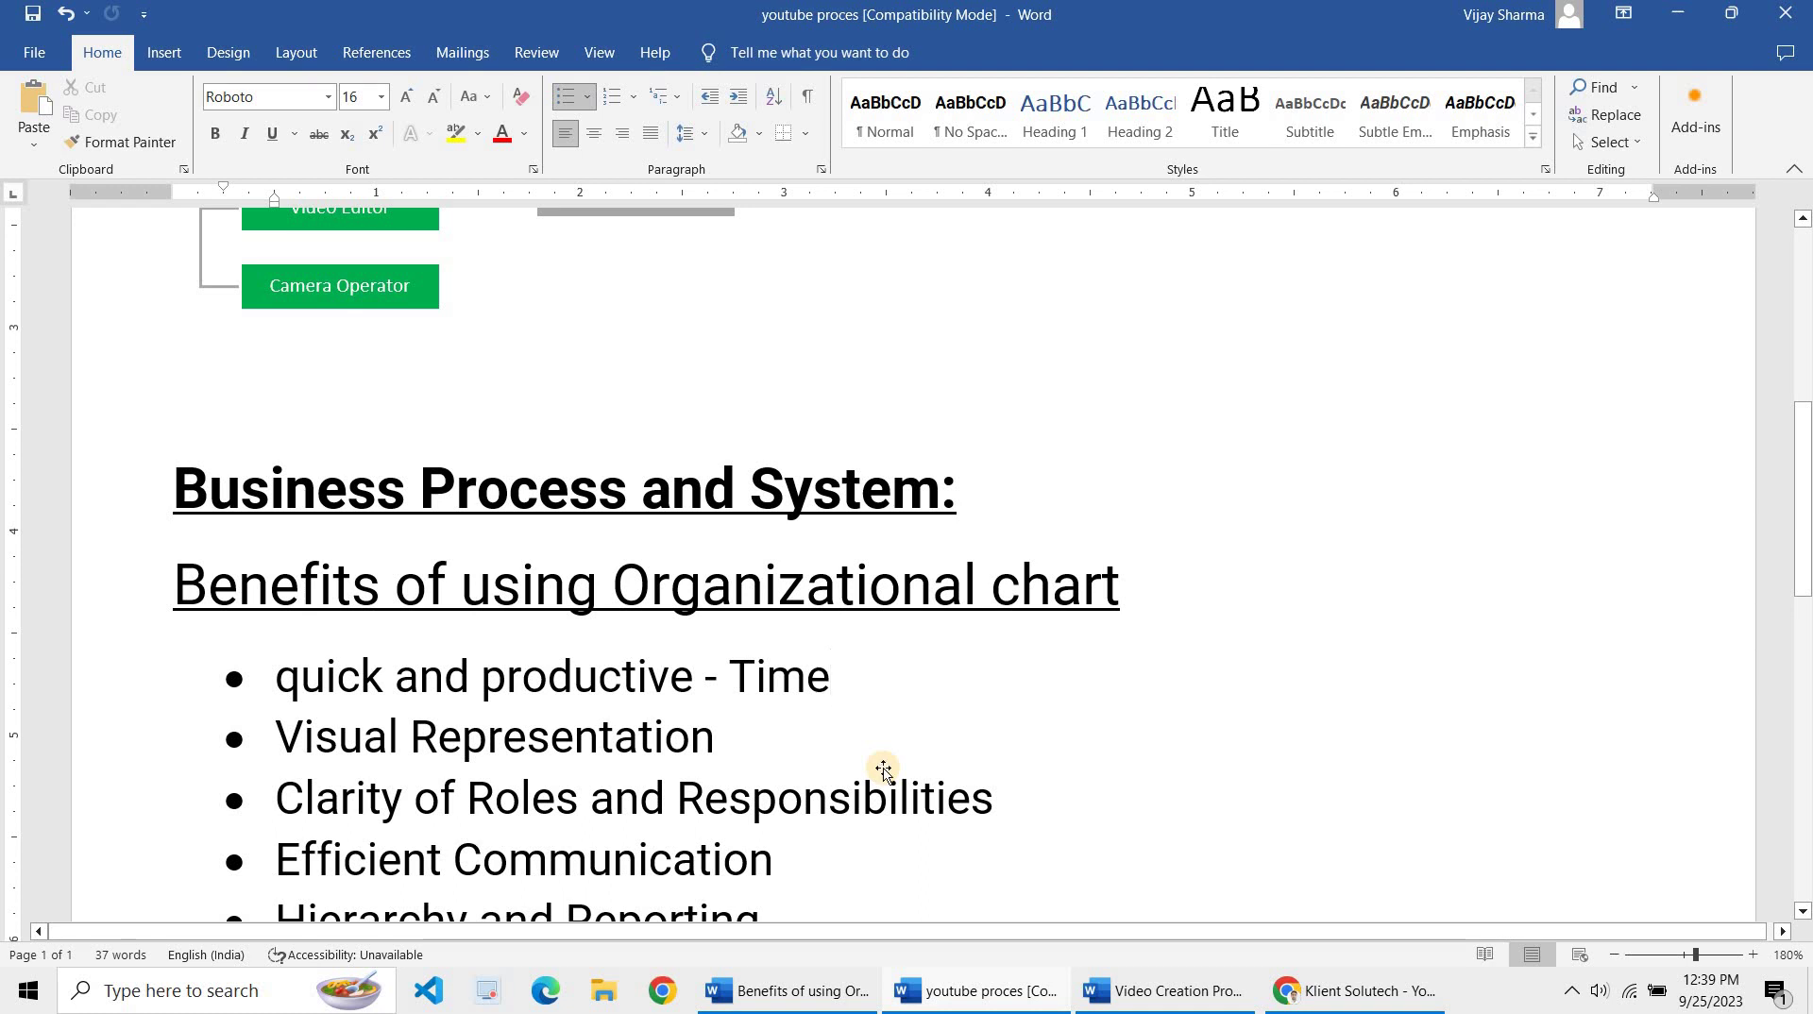
pyautogui.scroll(5, 885, 768)
pyautogui.scroll(-2, 884, 773)
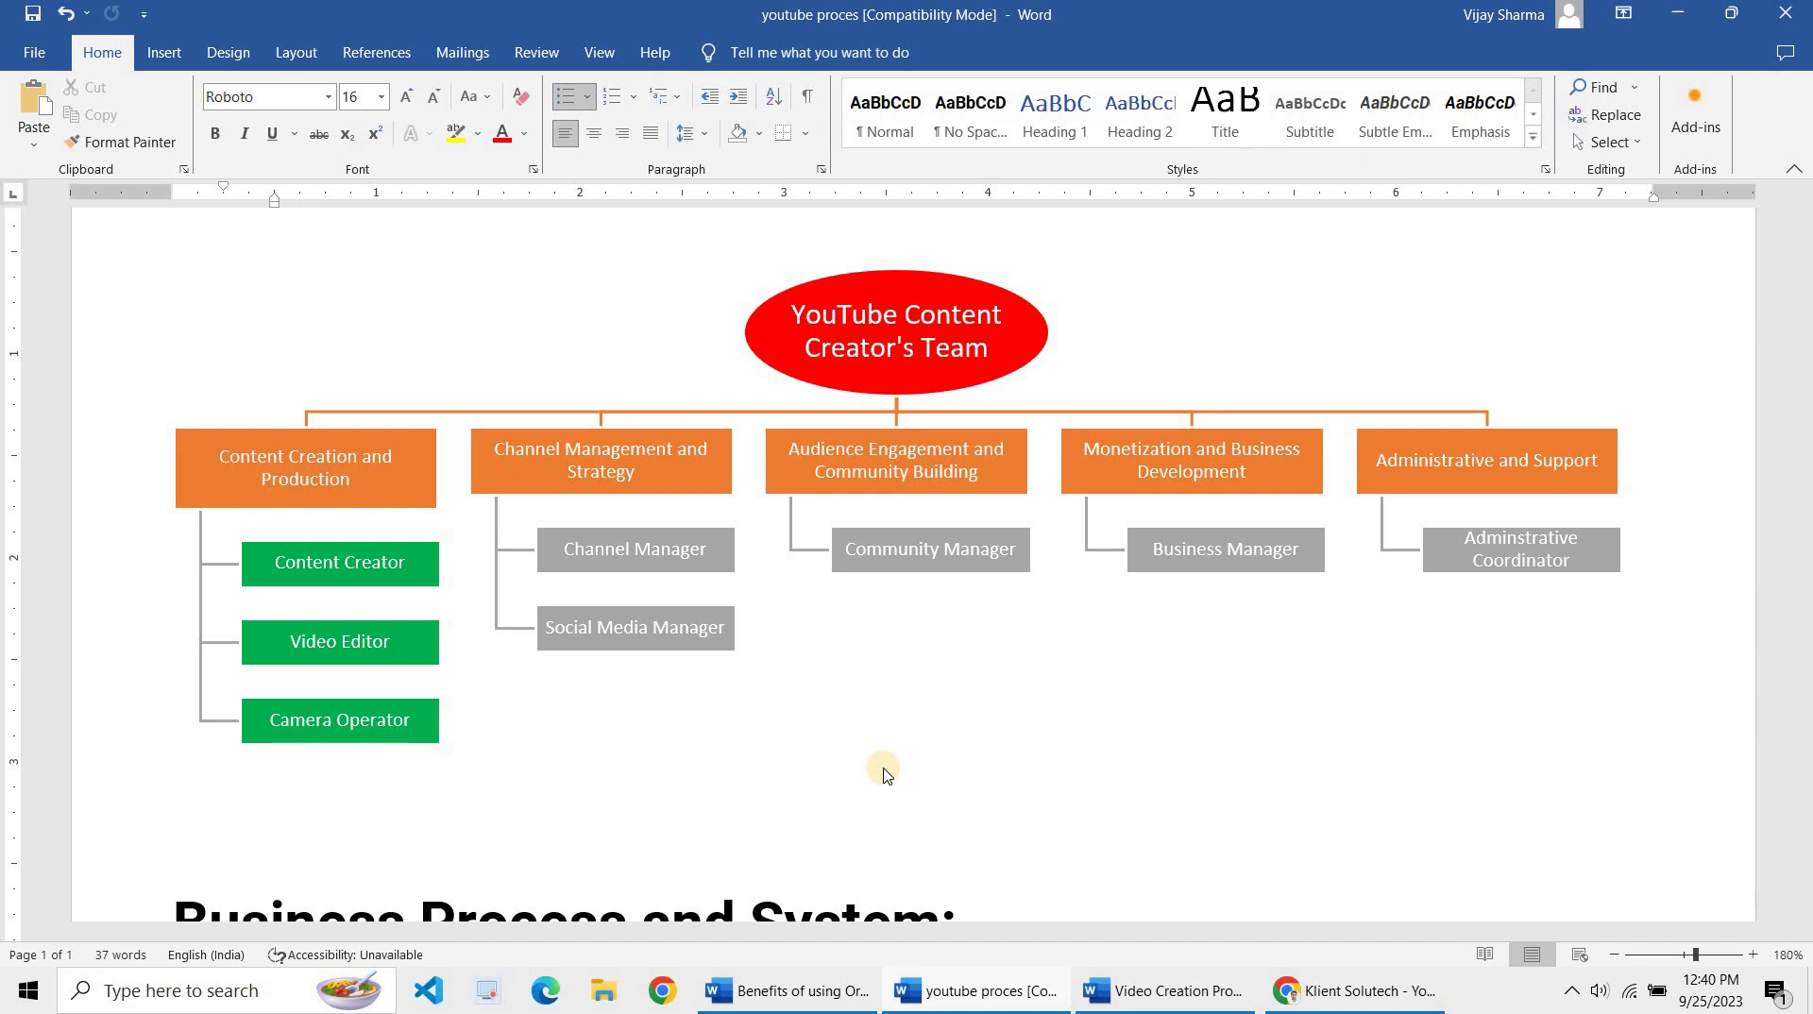
# Zoom to 150%, then review the benefits list down to Clarity of Roles and Responsibilities
pyautogui.scroll(-5, 884, 772)
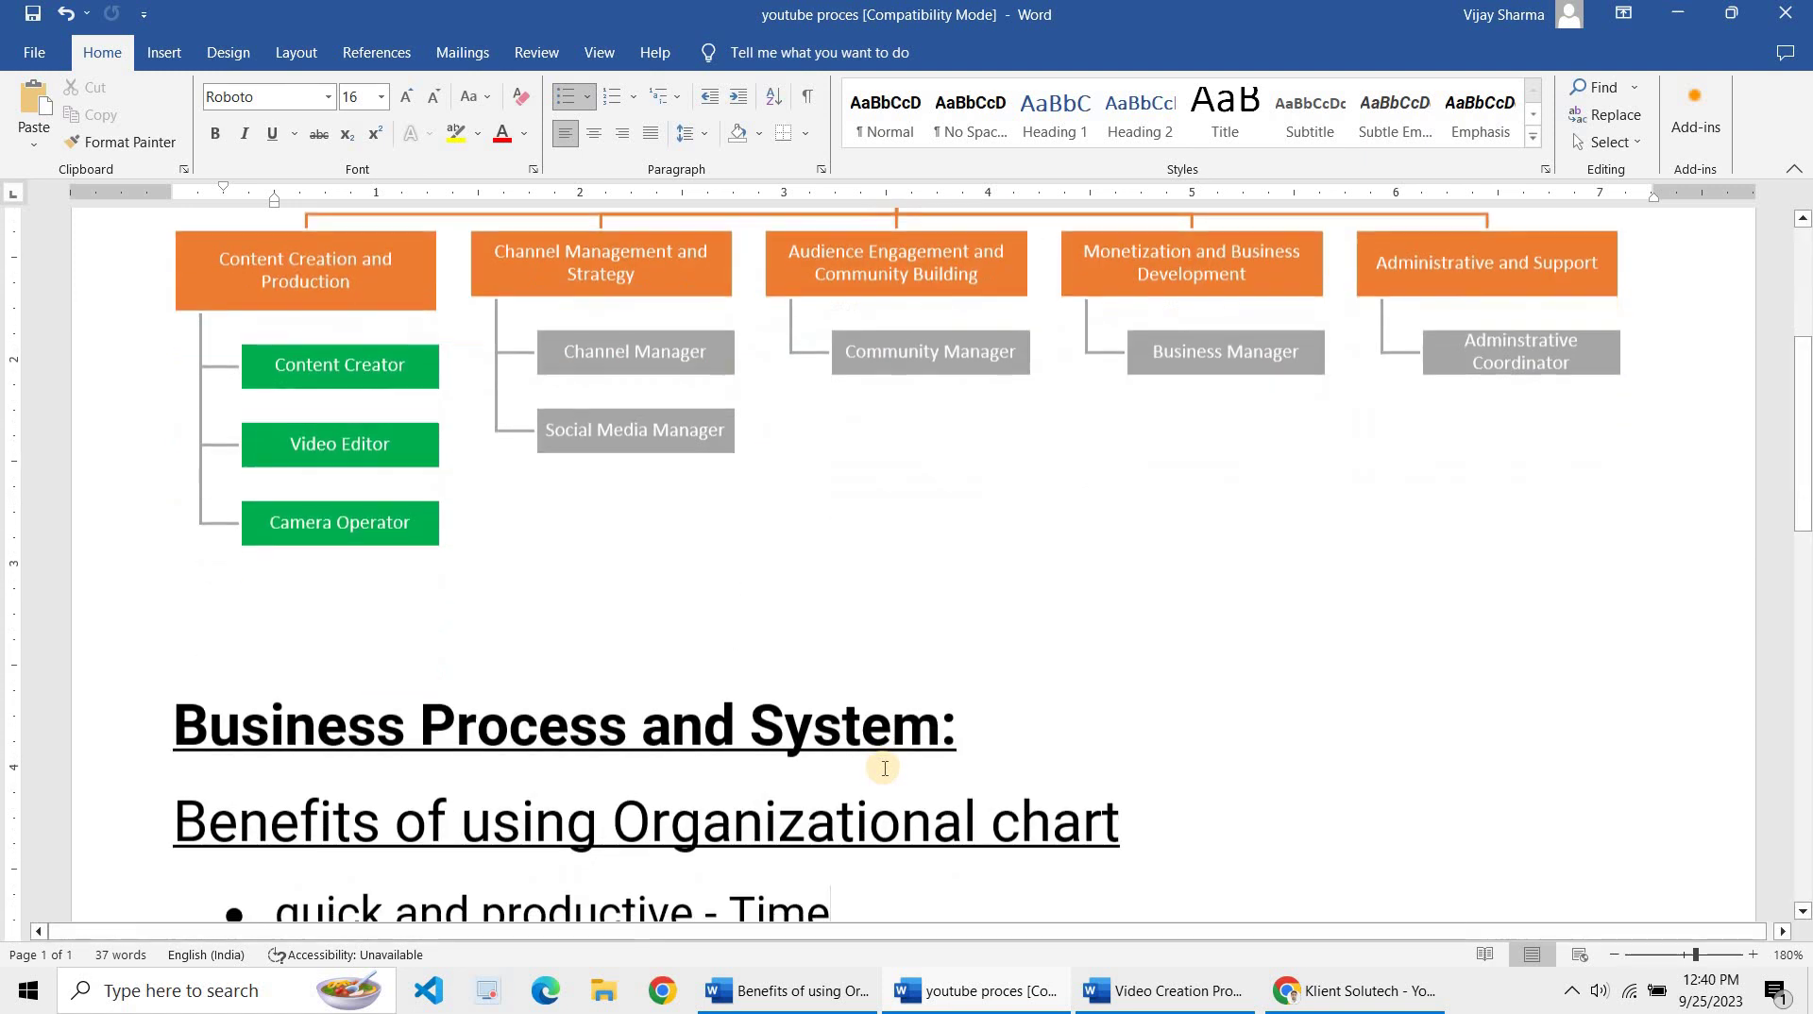
pyautogui.scroll(5, 884, 773)
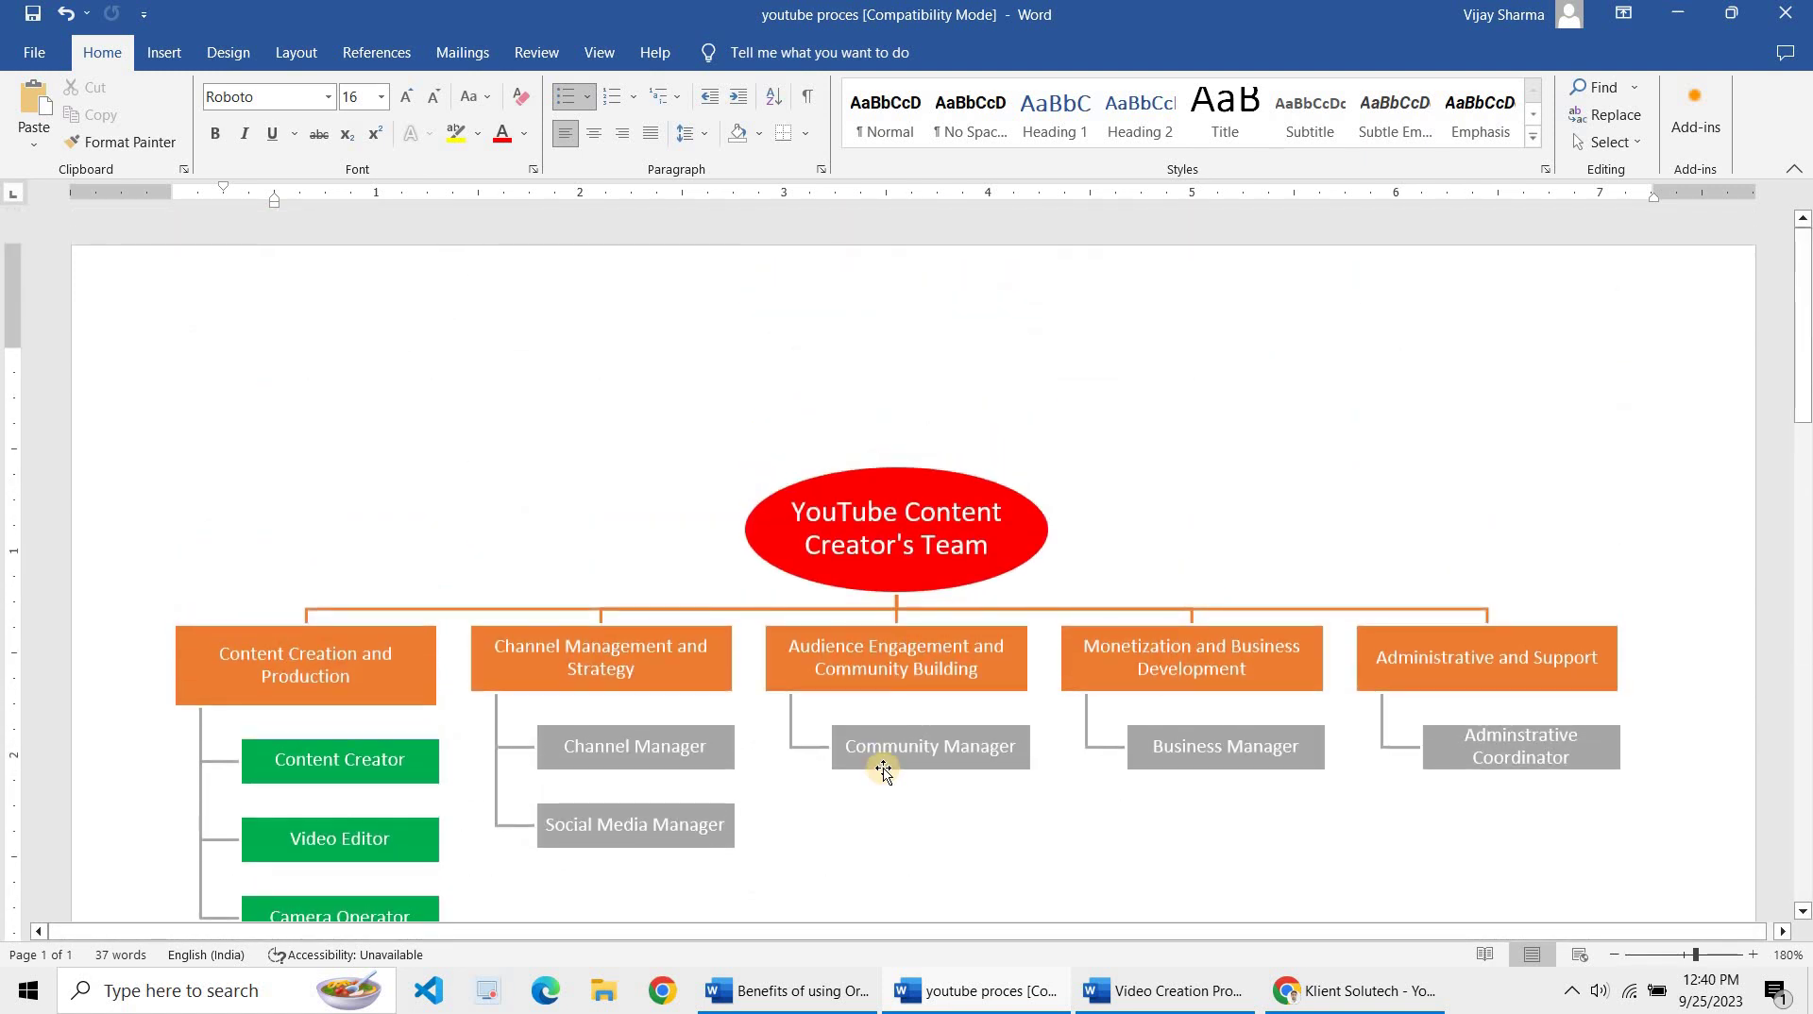
pyautogui.scroll(-1, 884, 772)
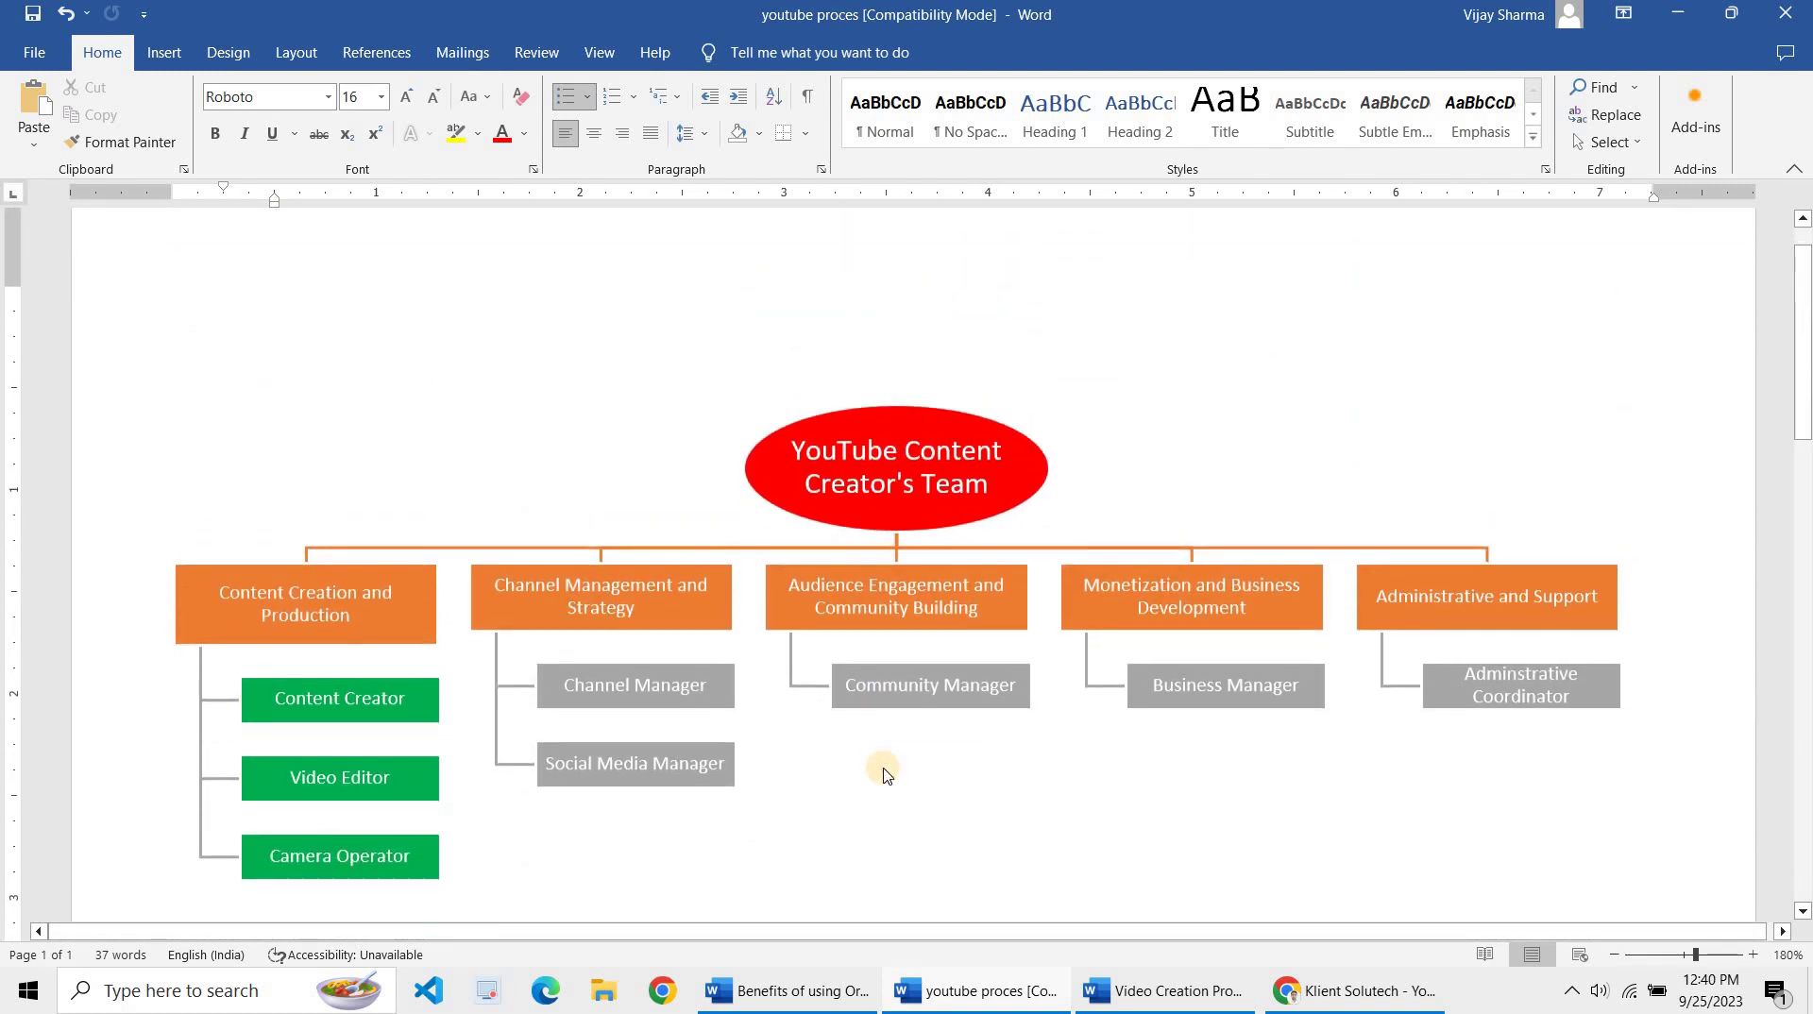
pyautogui.keyDown('ctrl'); pyautogui.scroll(-1, 884, 772); pyautogui.keyUp('ctrl')
pyautogui.keyDown('ctrl'); pyautogui.scroll(-1, 884, 772); pyautogui.keyUp('ctrl')
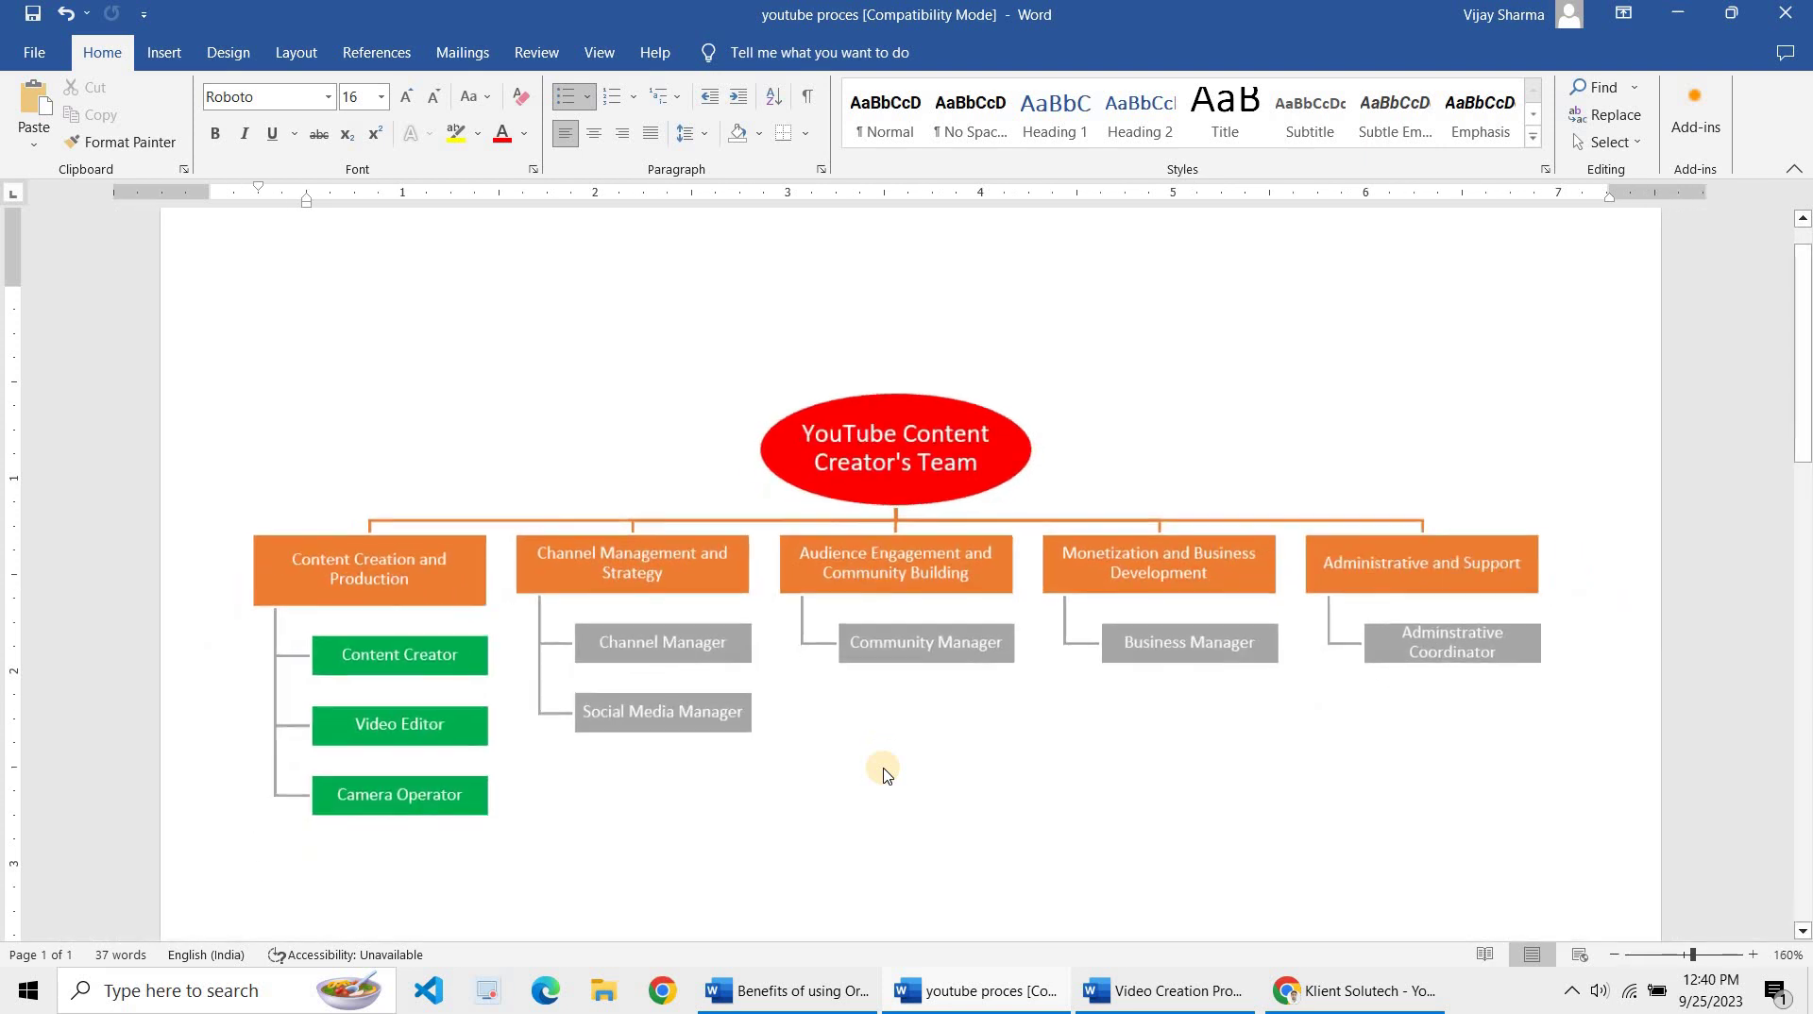
pyautogui.keyDown('ctrl'); pyautogui.scroll(-1, 883, 773); pyautogui.keyUp('ctrl')
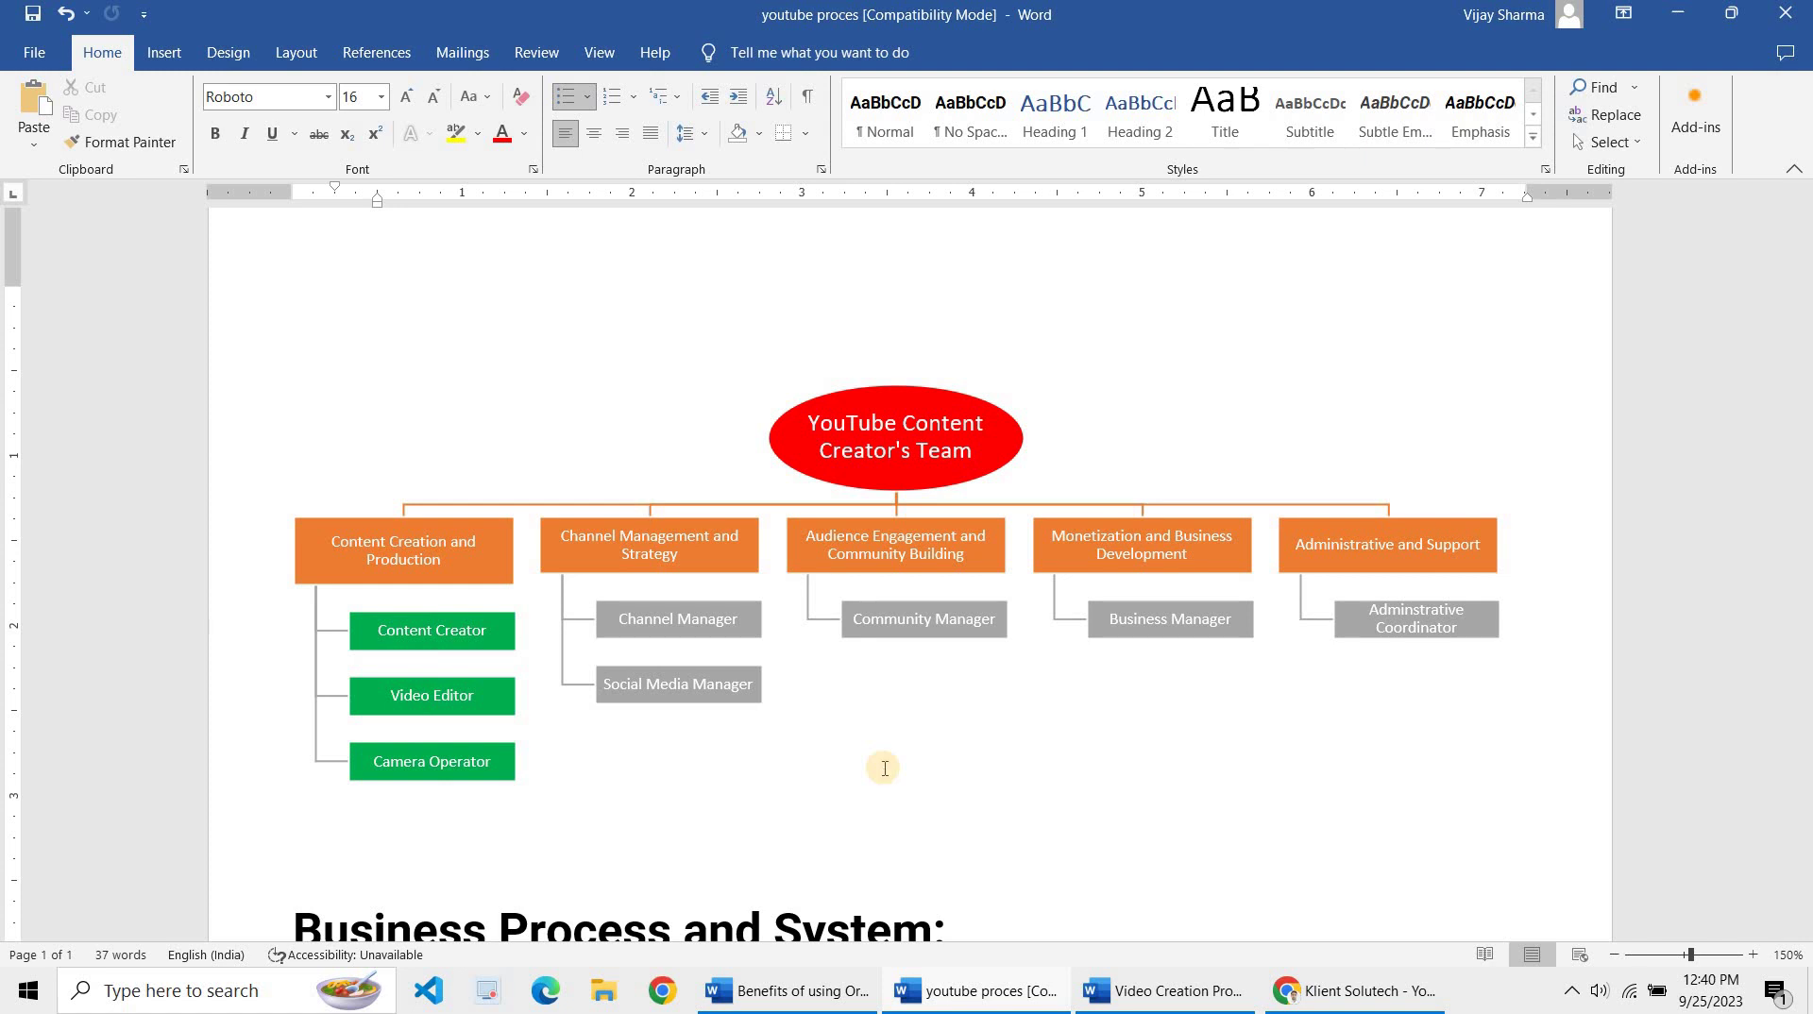
pyautogui.scroll(-3, 884, 775)
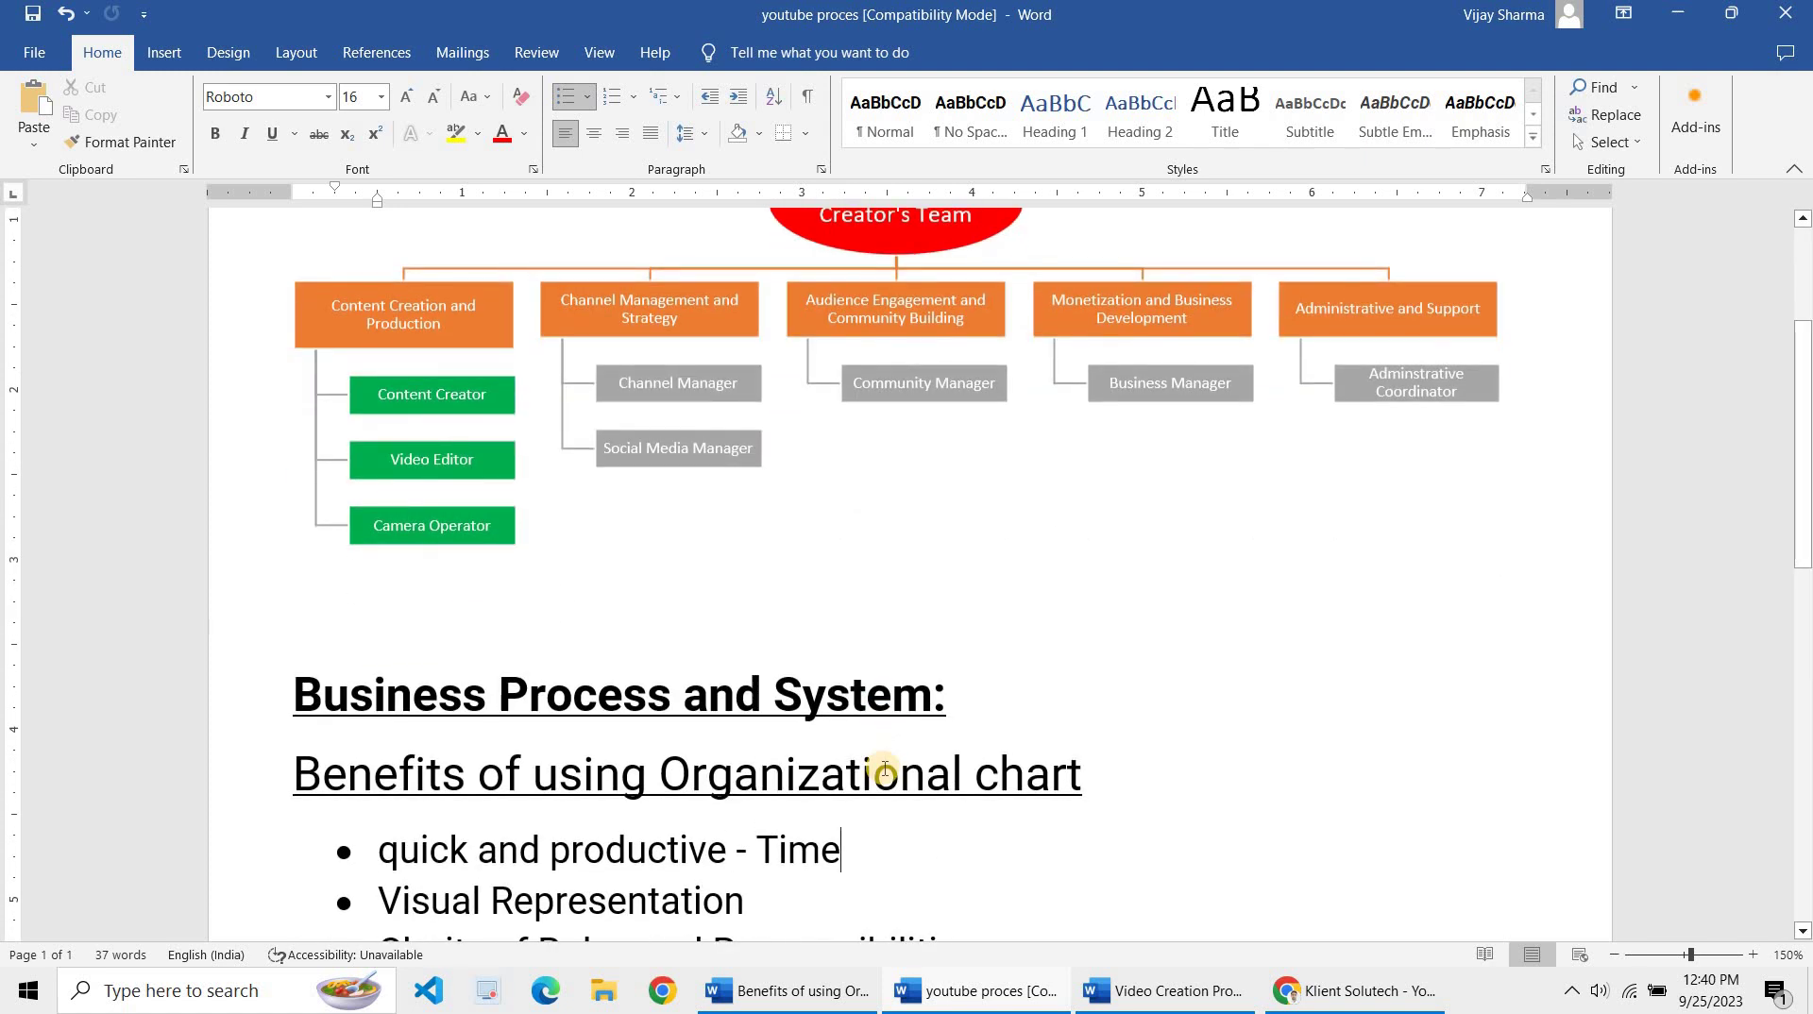
pyautogui.scroll(-3, 874, 760)
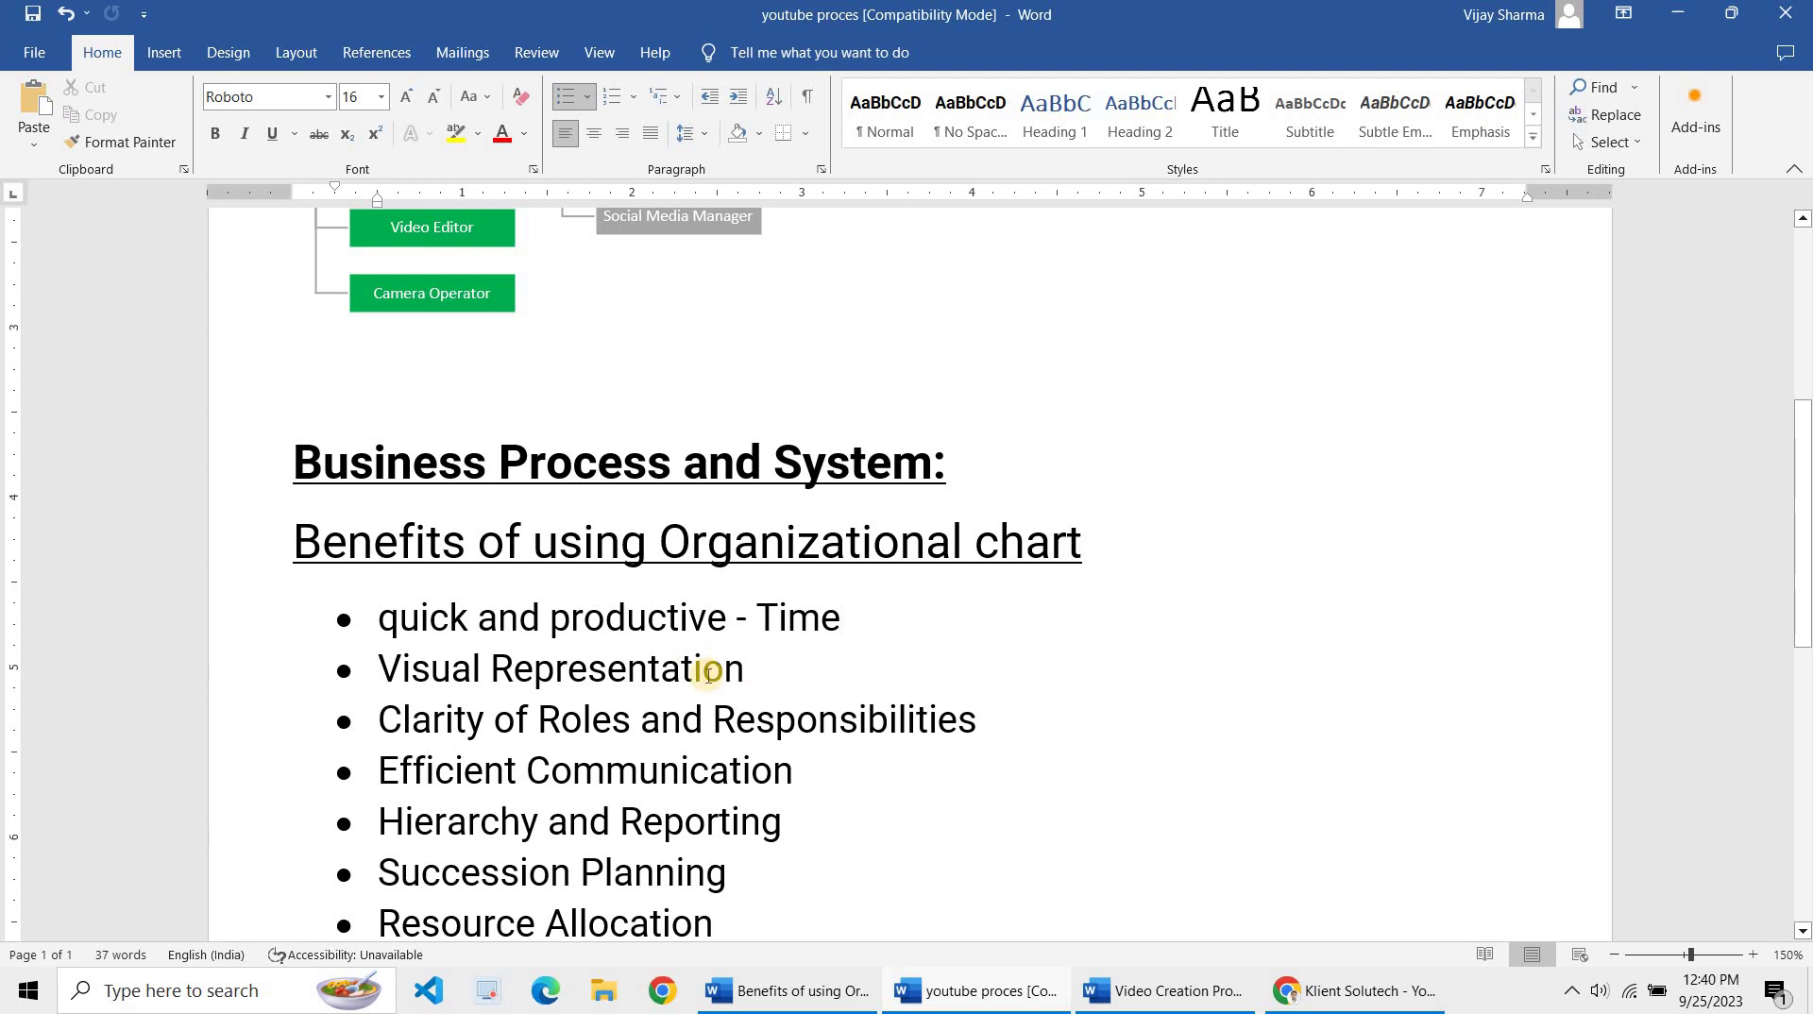
pyautogui.scroll(-1, 680, 651)
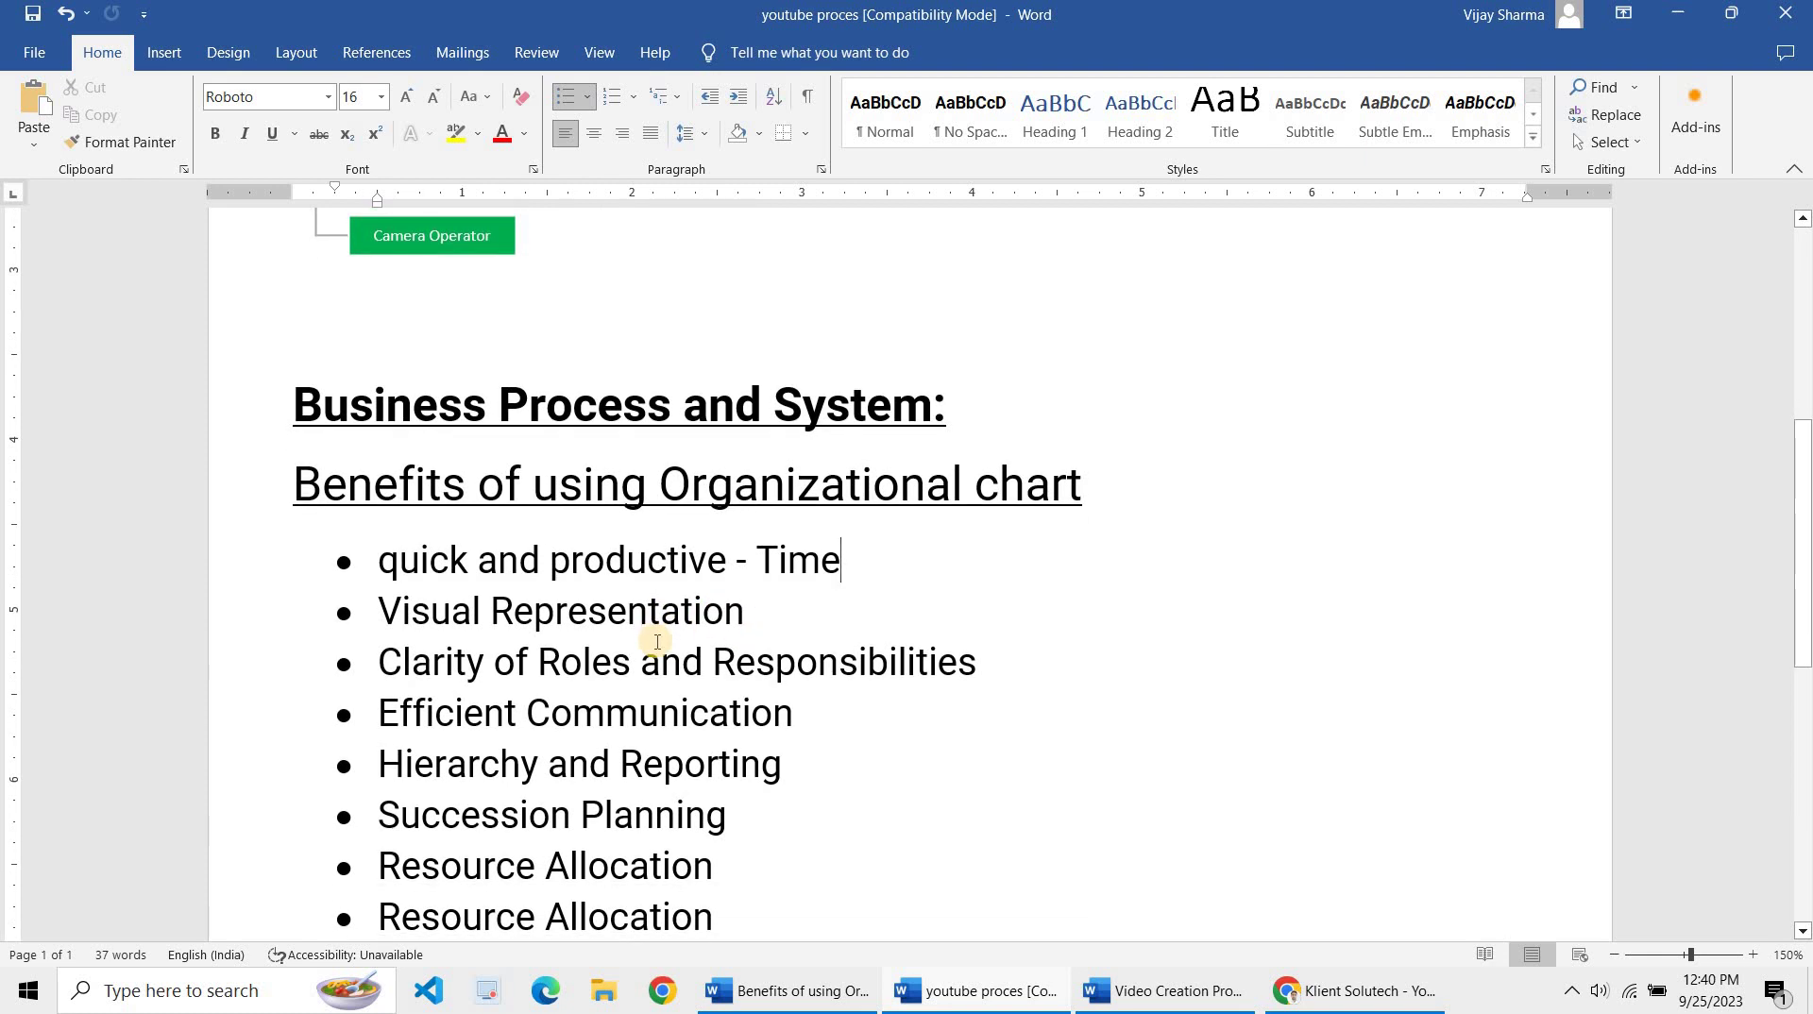
pyautogui.scroll(-1, 406, 635)
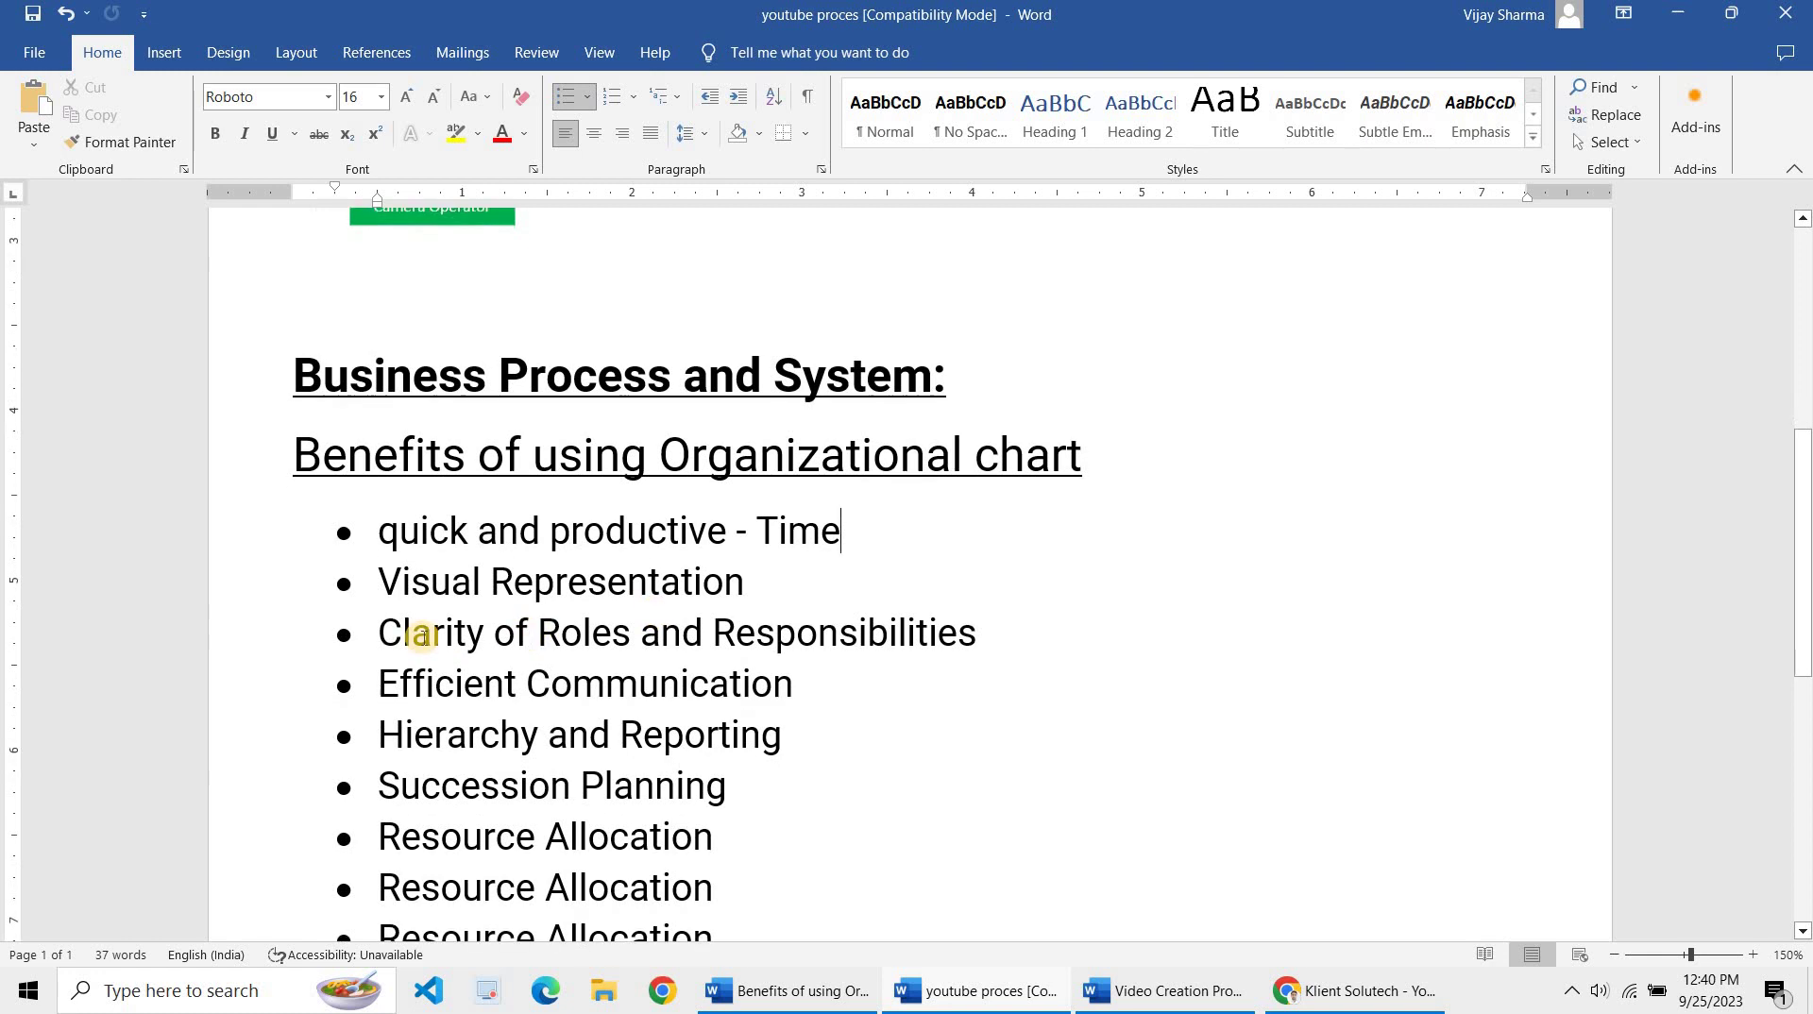
pyautogui.tripleClick(957, 634)
pyautogui.scroll(5, 939, 510)
pyautogui.scroll(2, 940, 510)
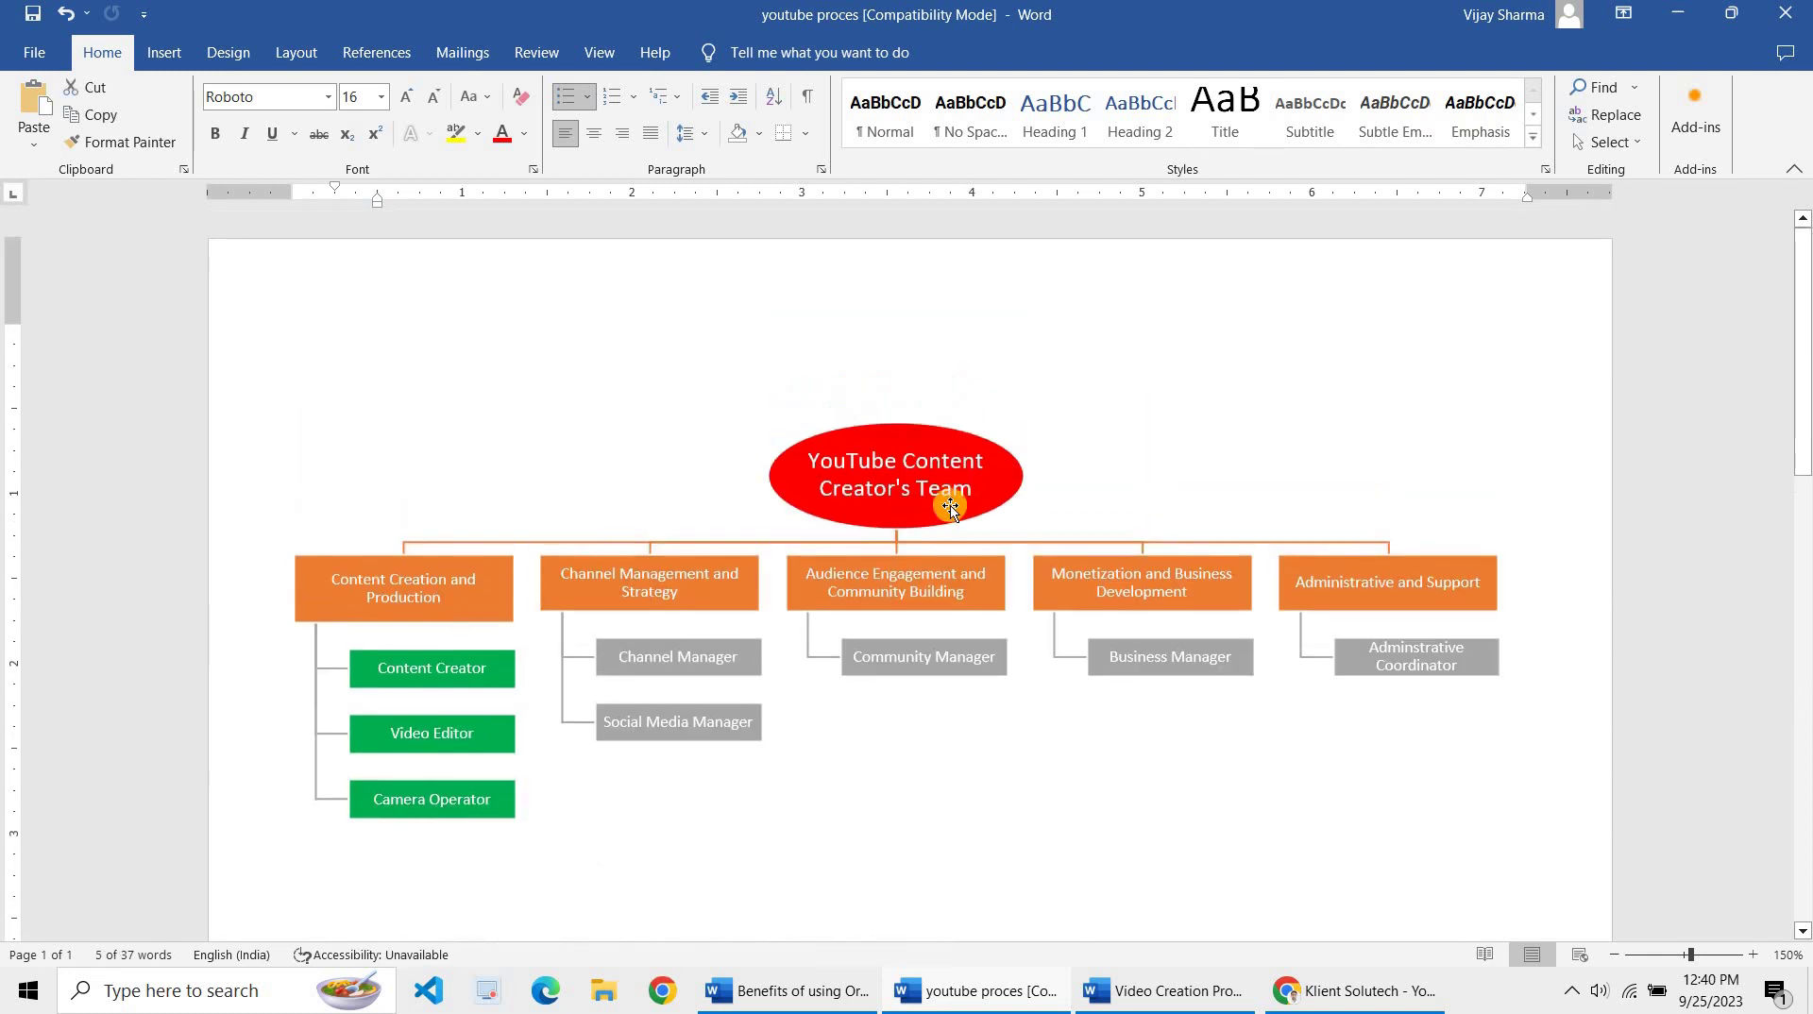
pyautogui.click(943, 501)
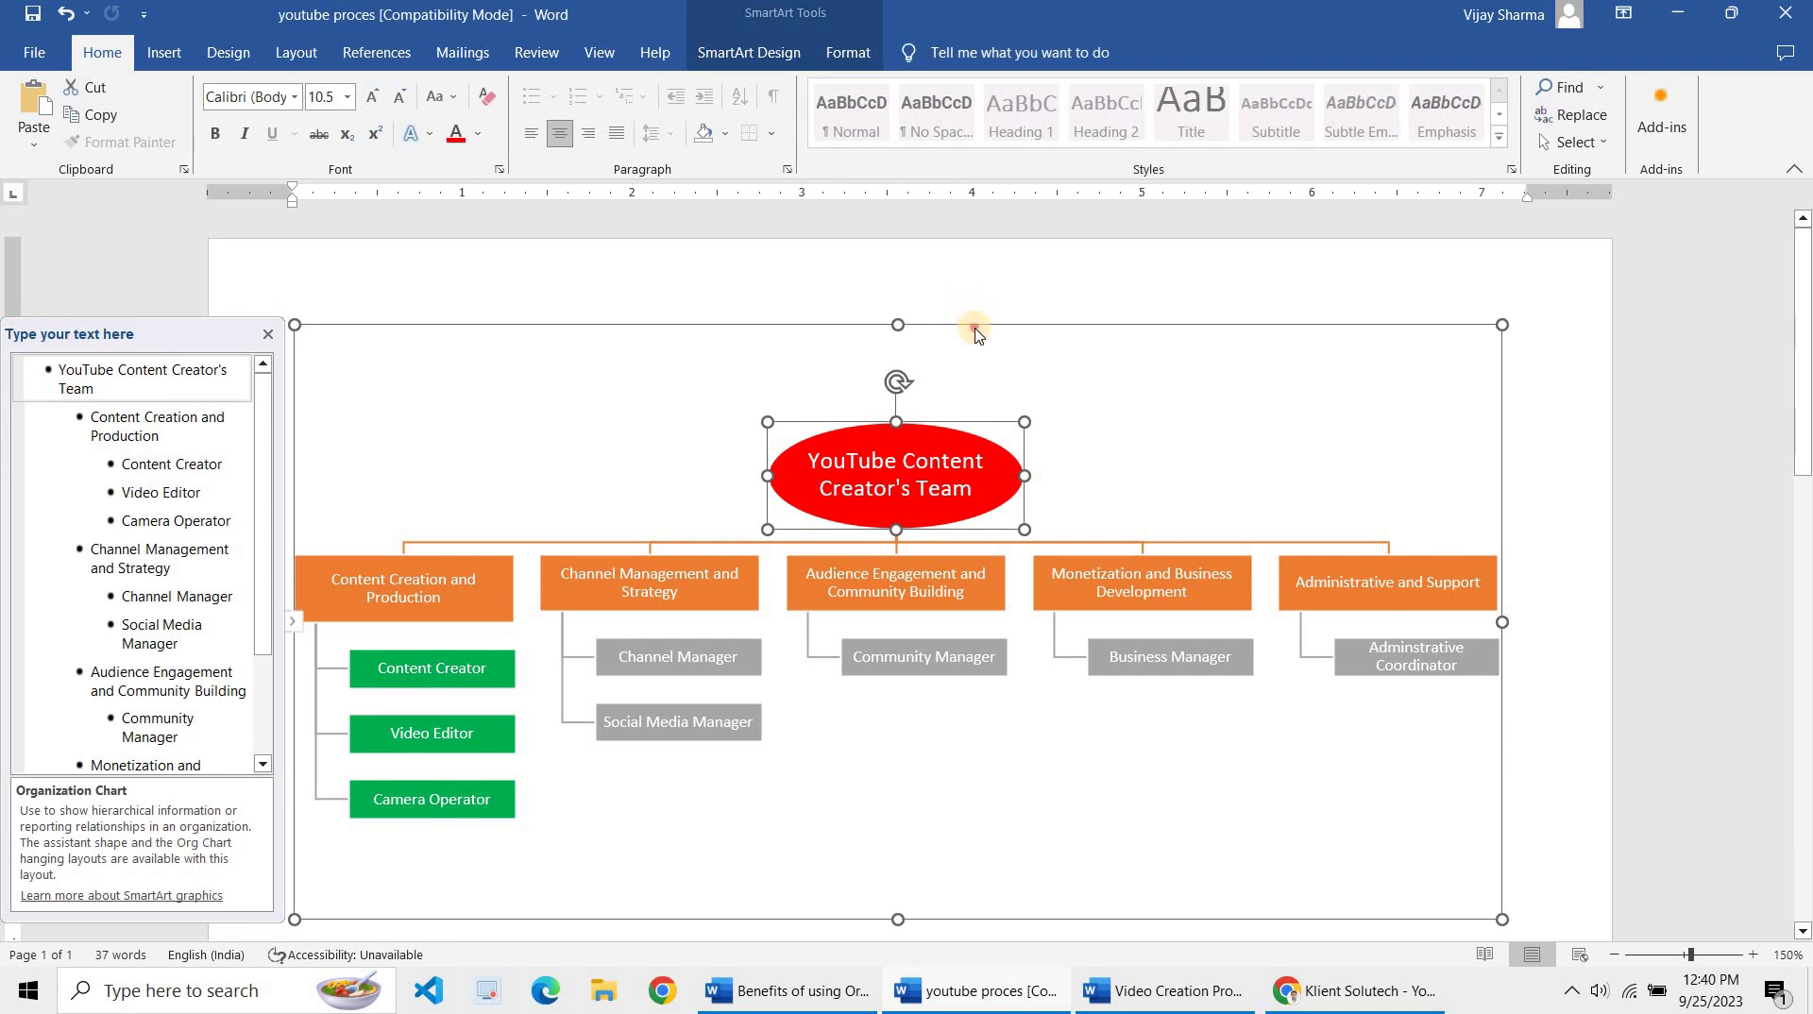
pyautogui.click(978, 335)
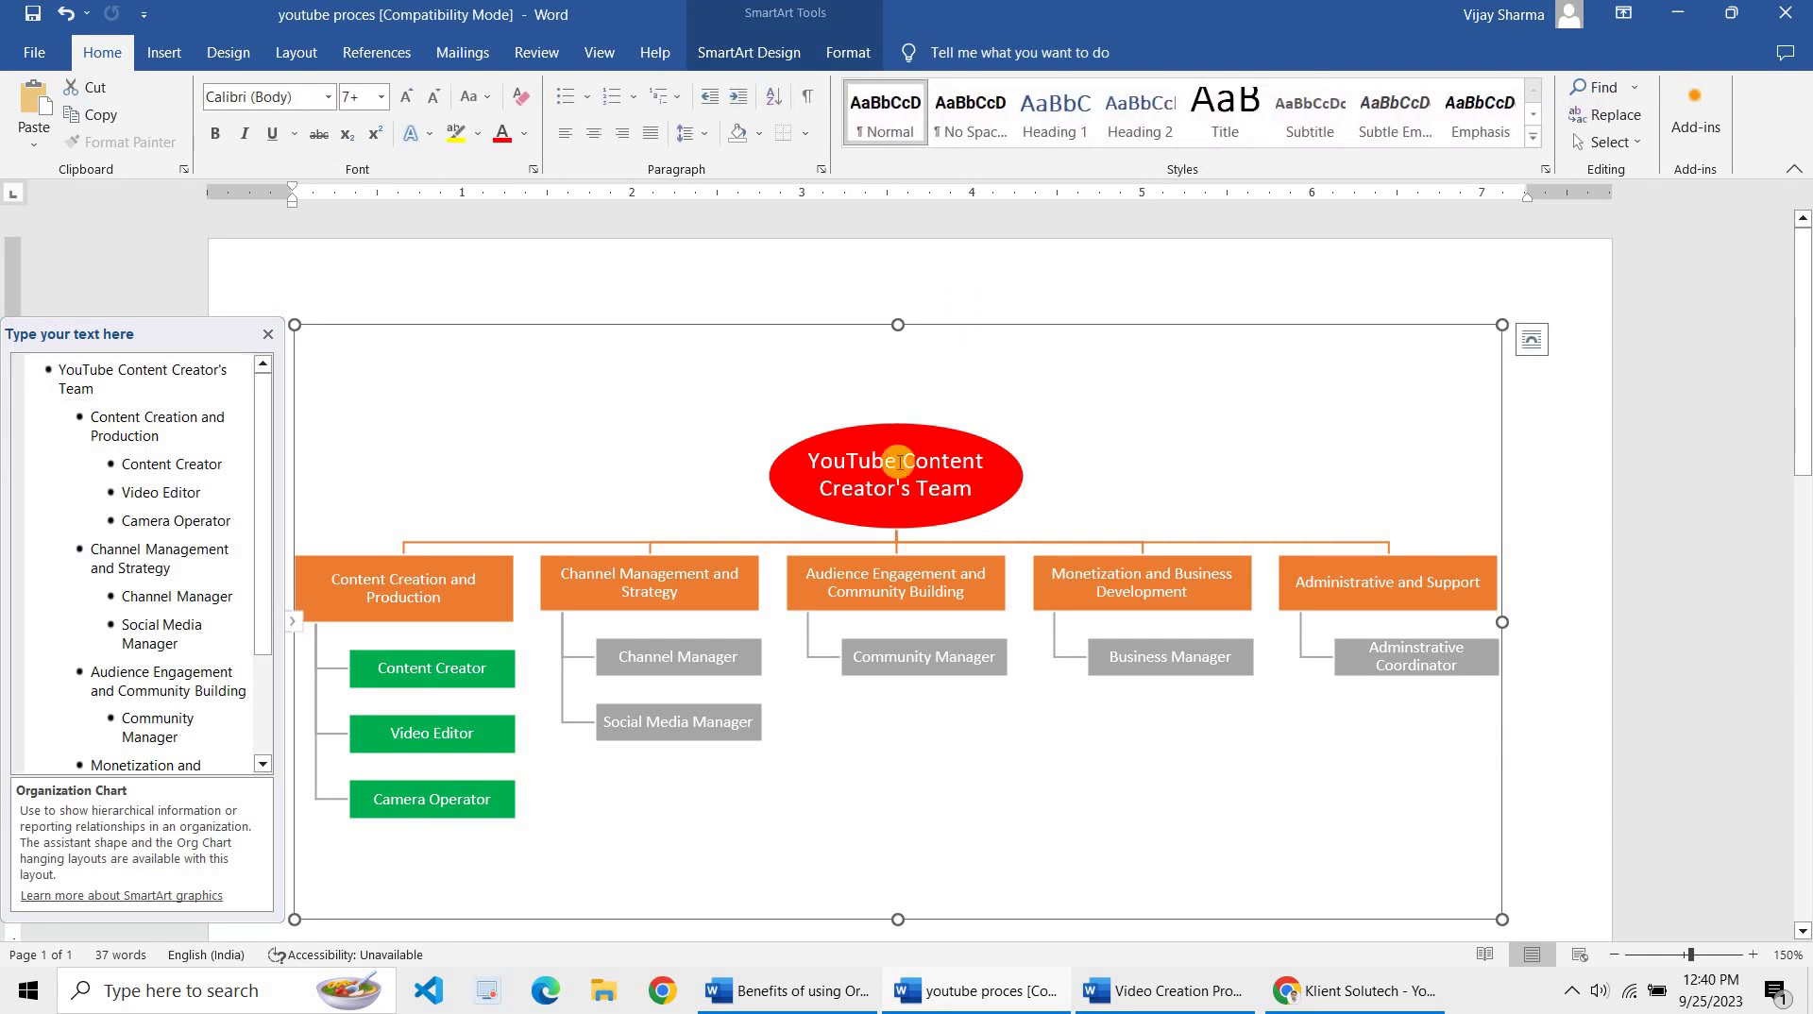
pyautogui.scroll(-1, 472, 694)
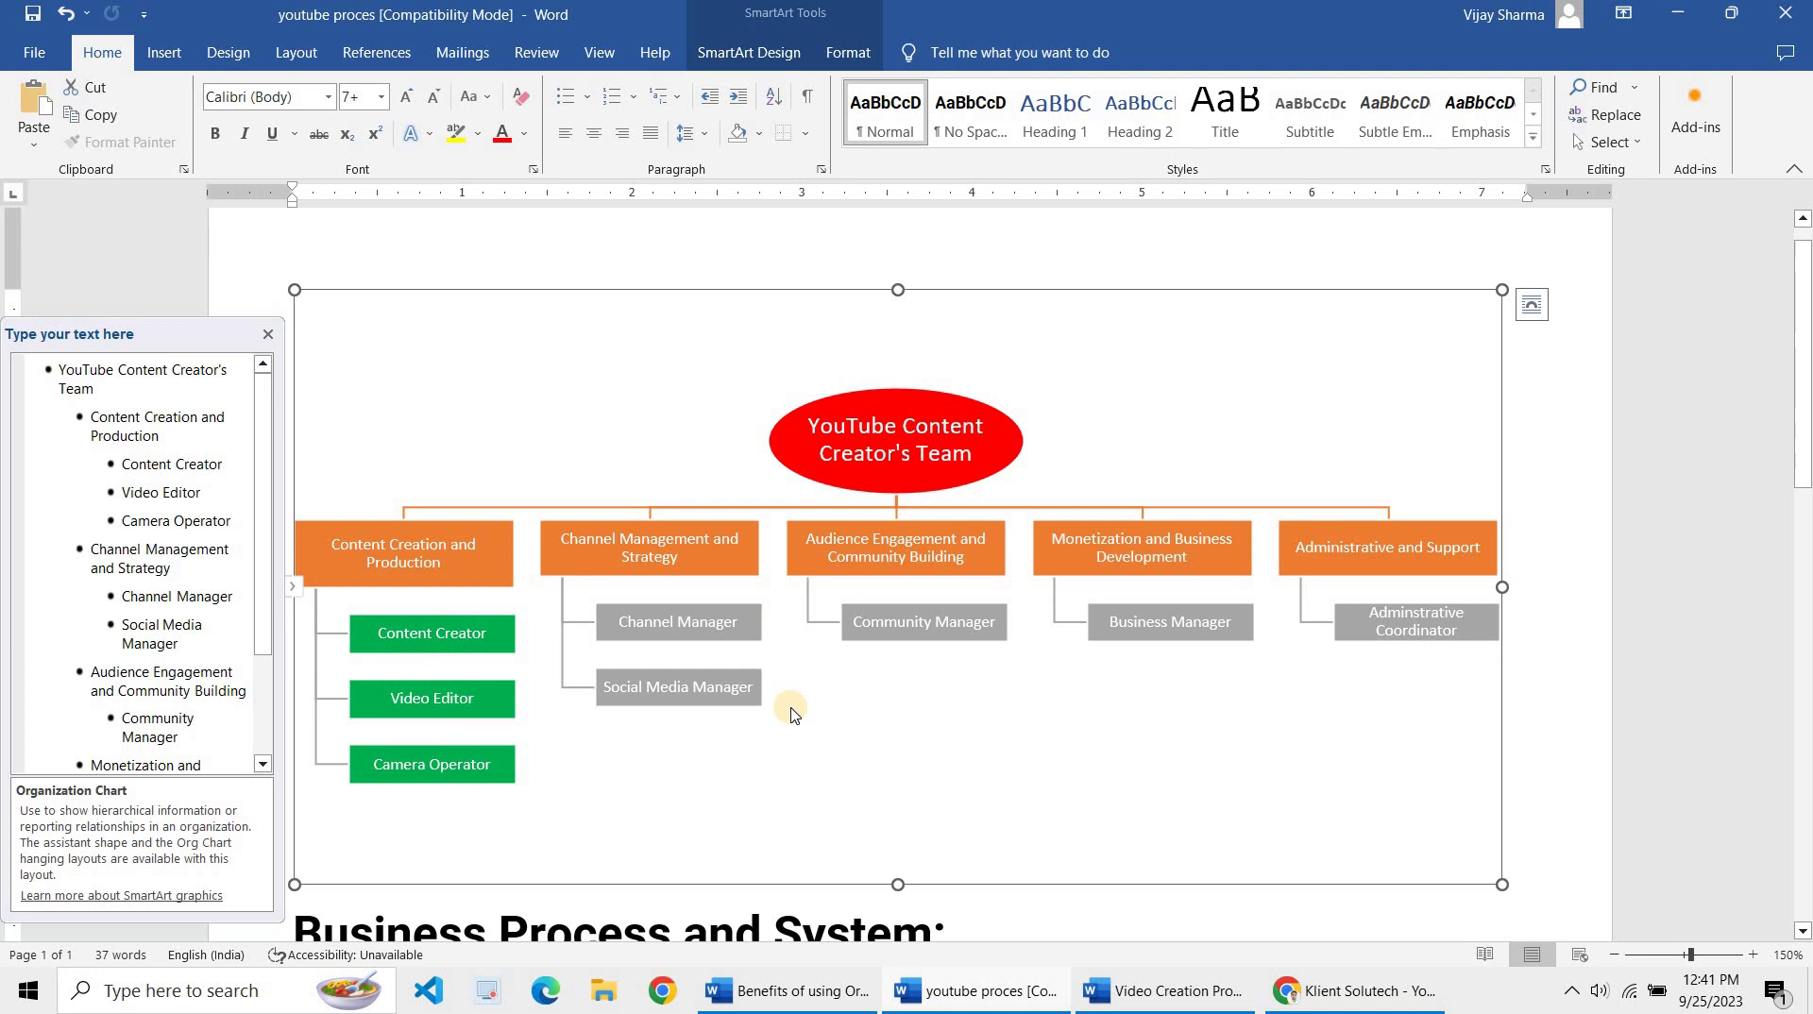
pyautogui.scroll(-1, 792, 715)
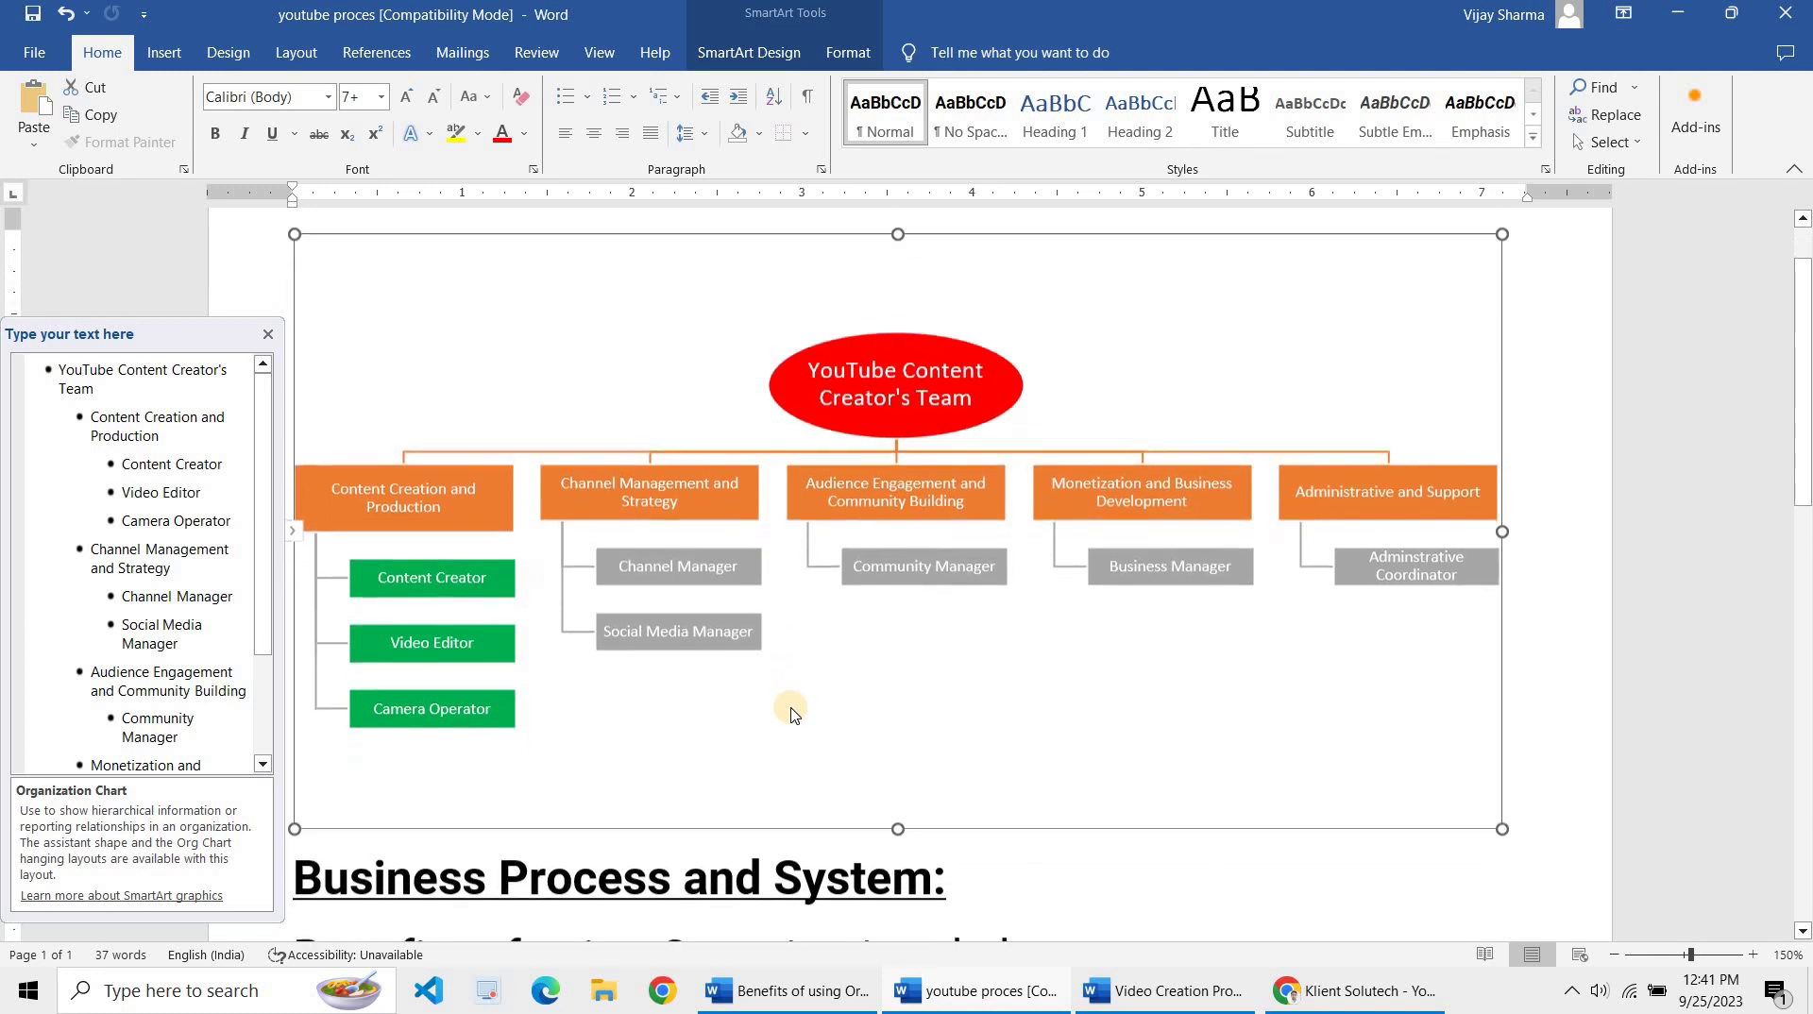
pyautogui.scroll(1, 792, 715)
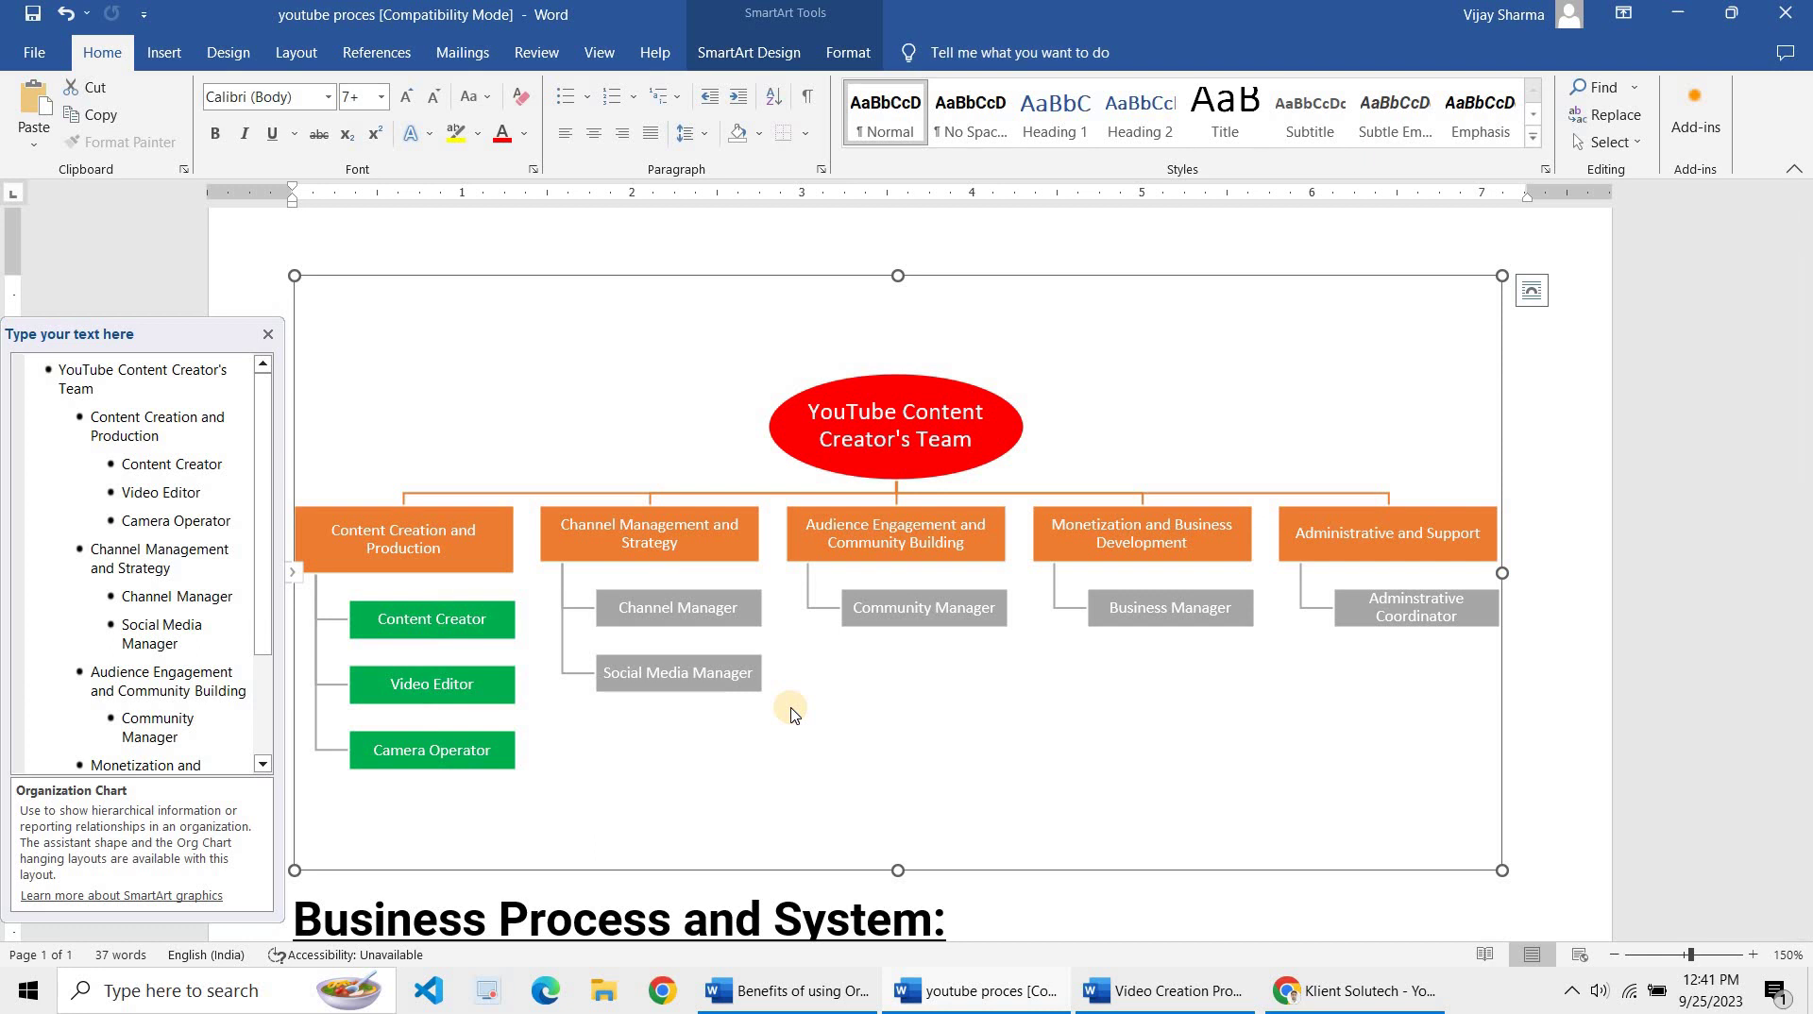
pyautogui.scroll(-3, 791, 713)
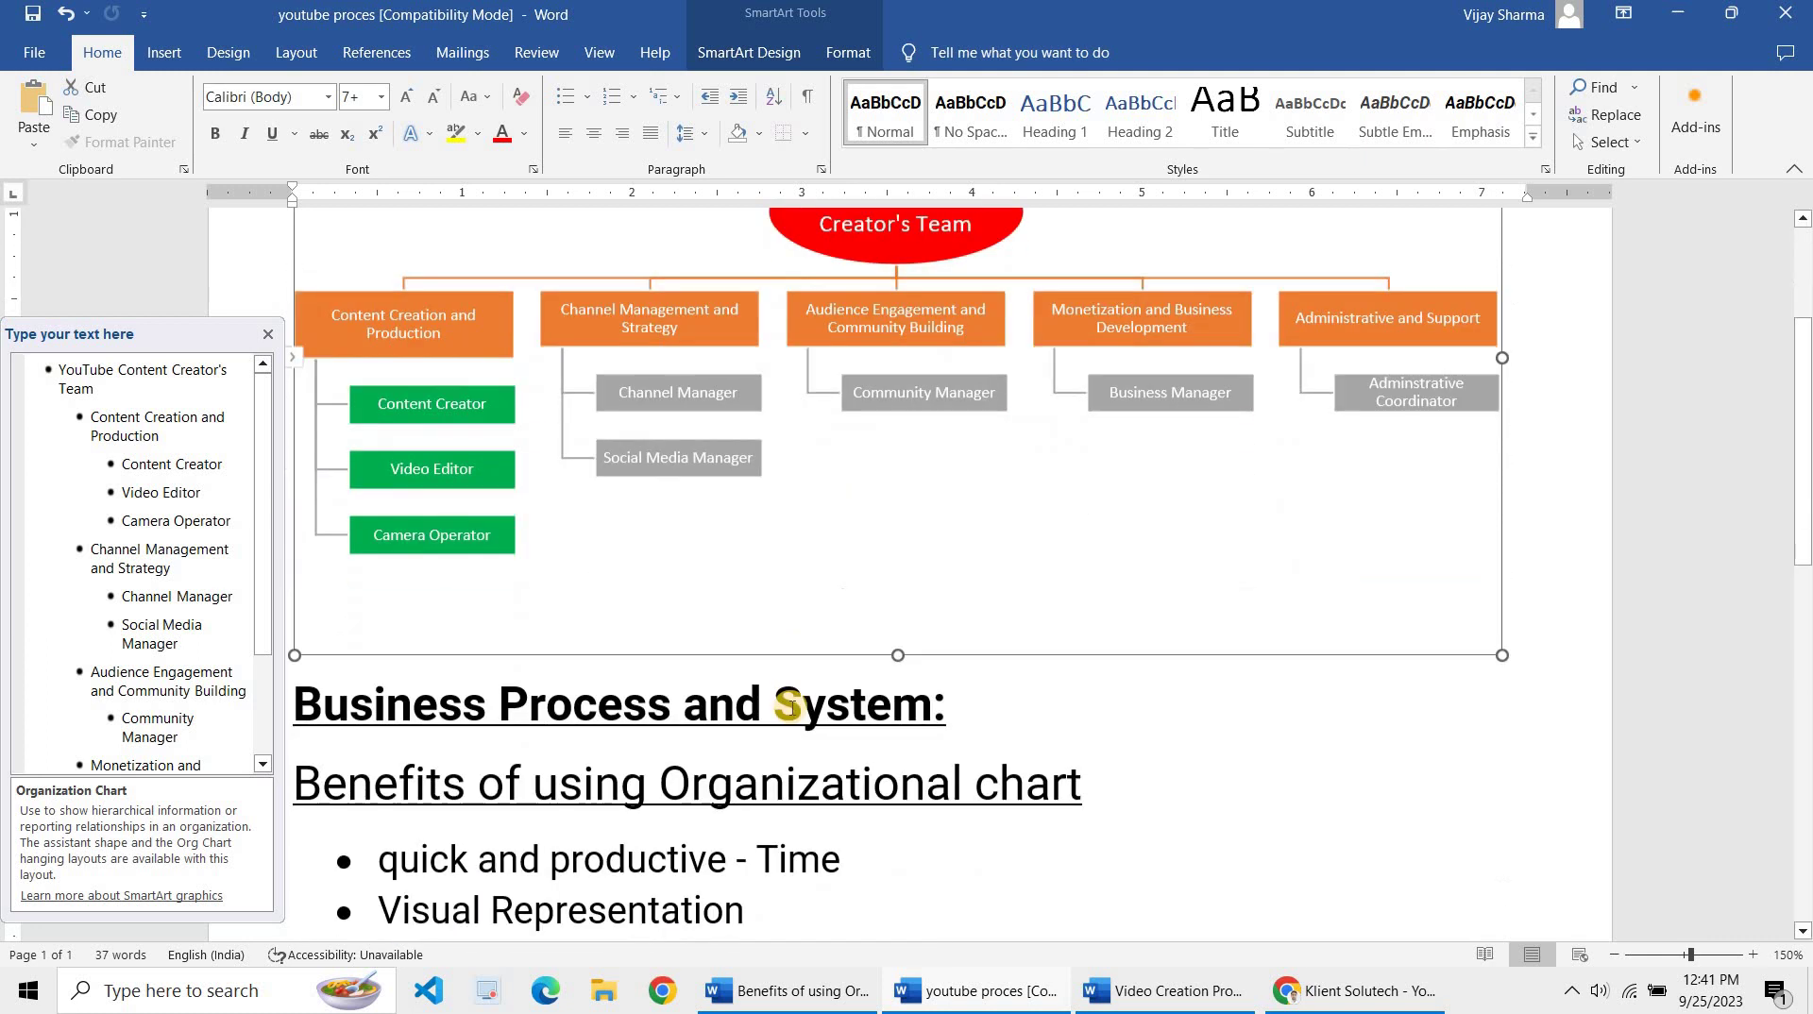
pyautogui.scroll(-1, 791, 708)
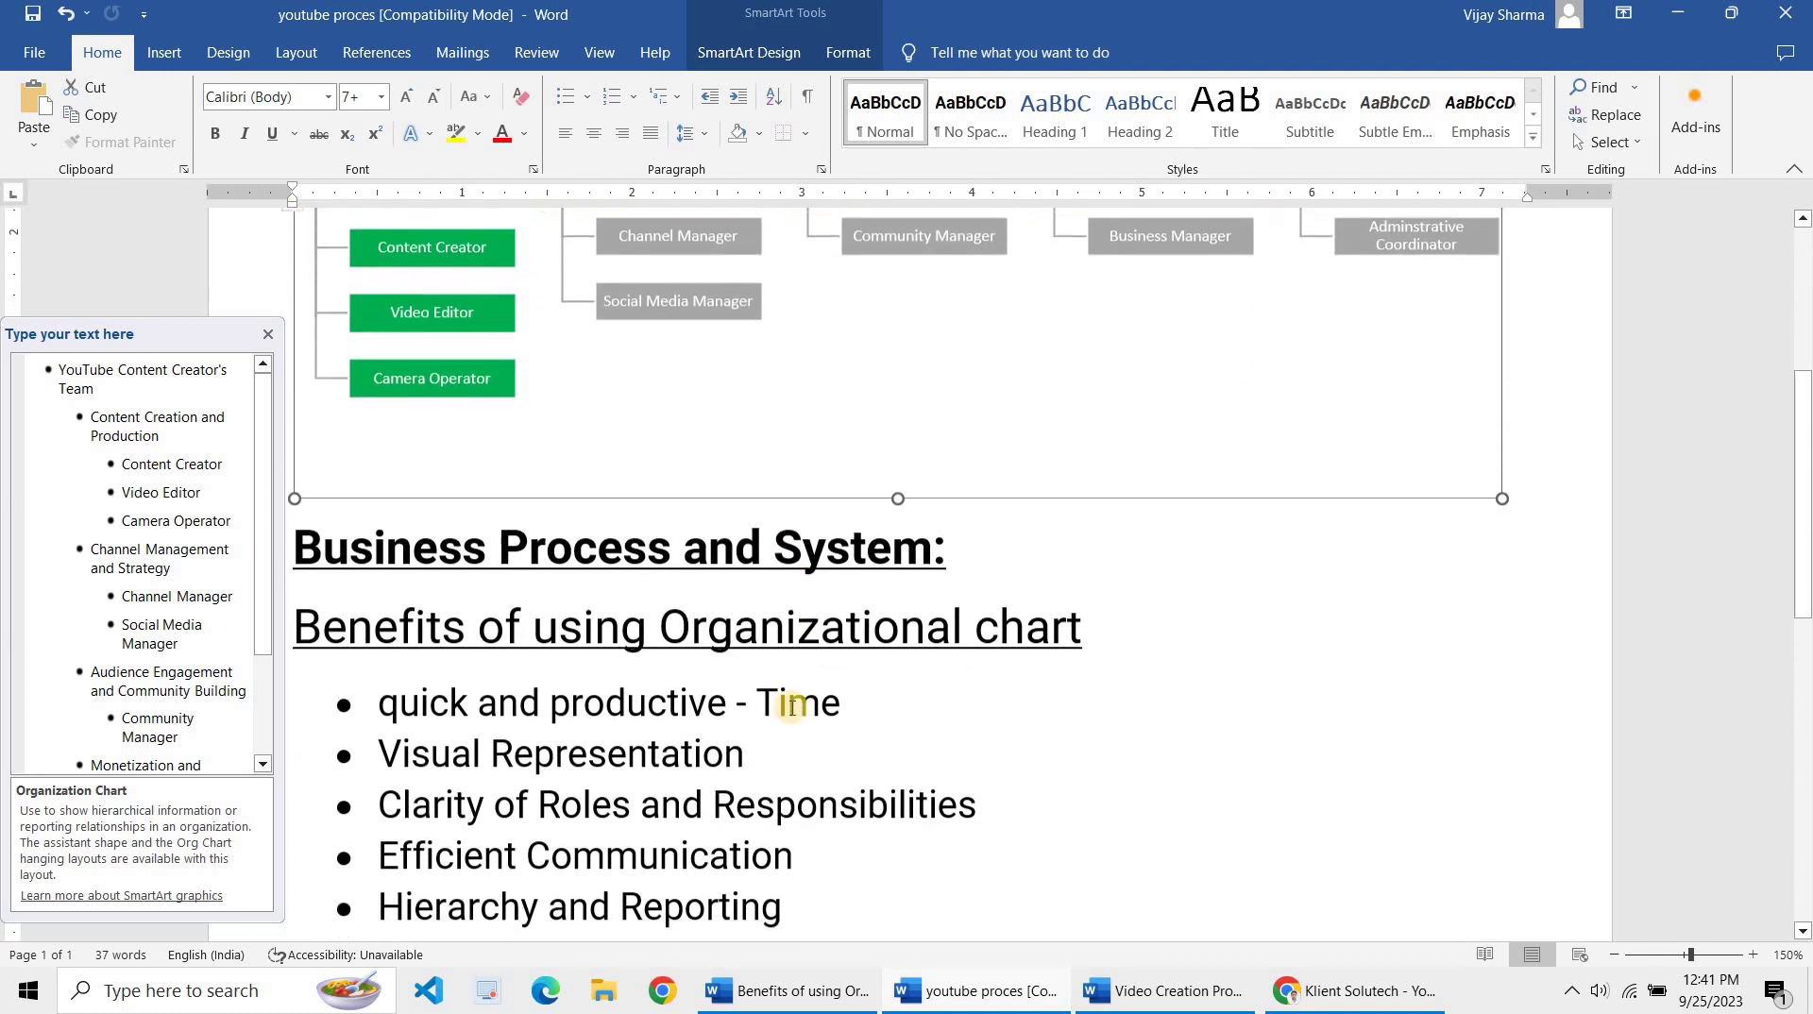
pyautogui.scroll(-3, 791, 709)
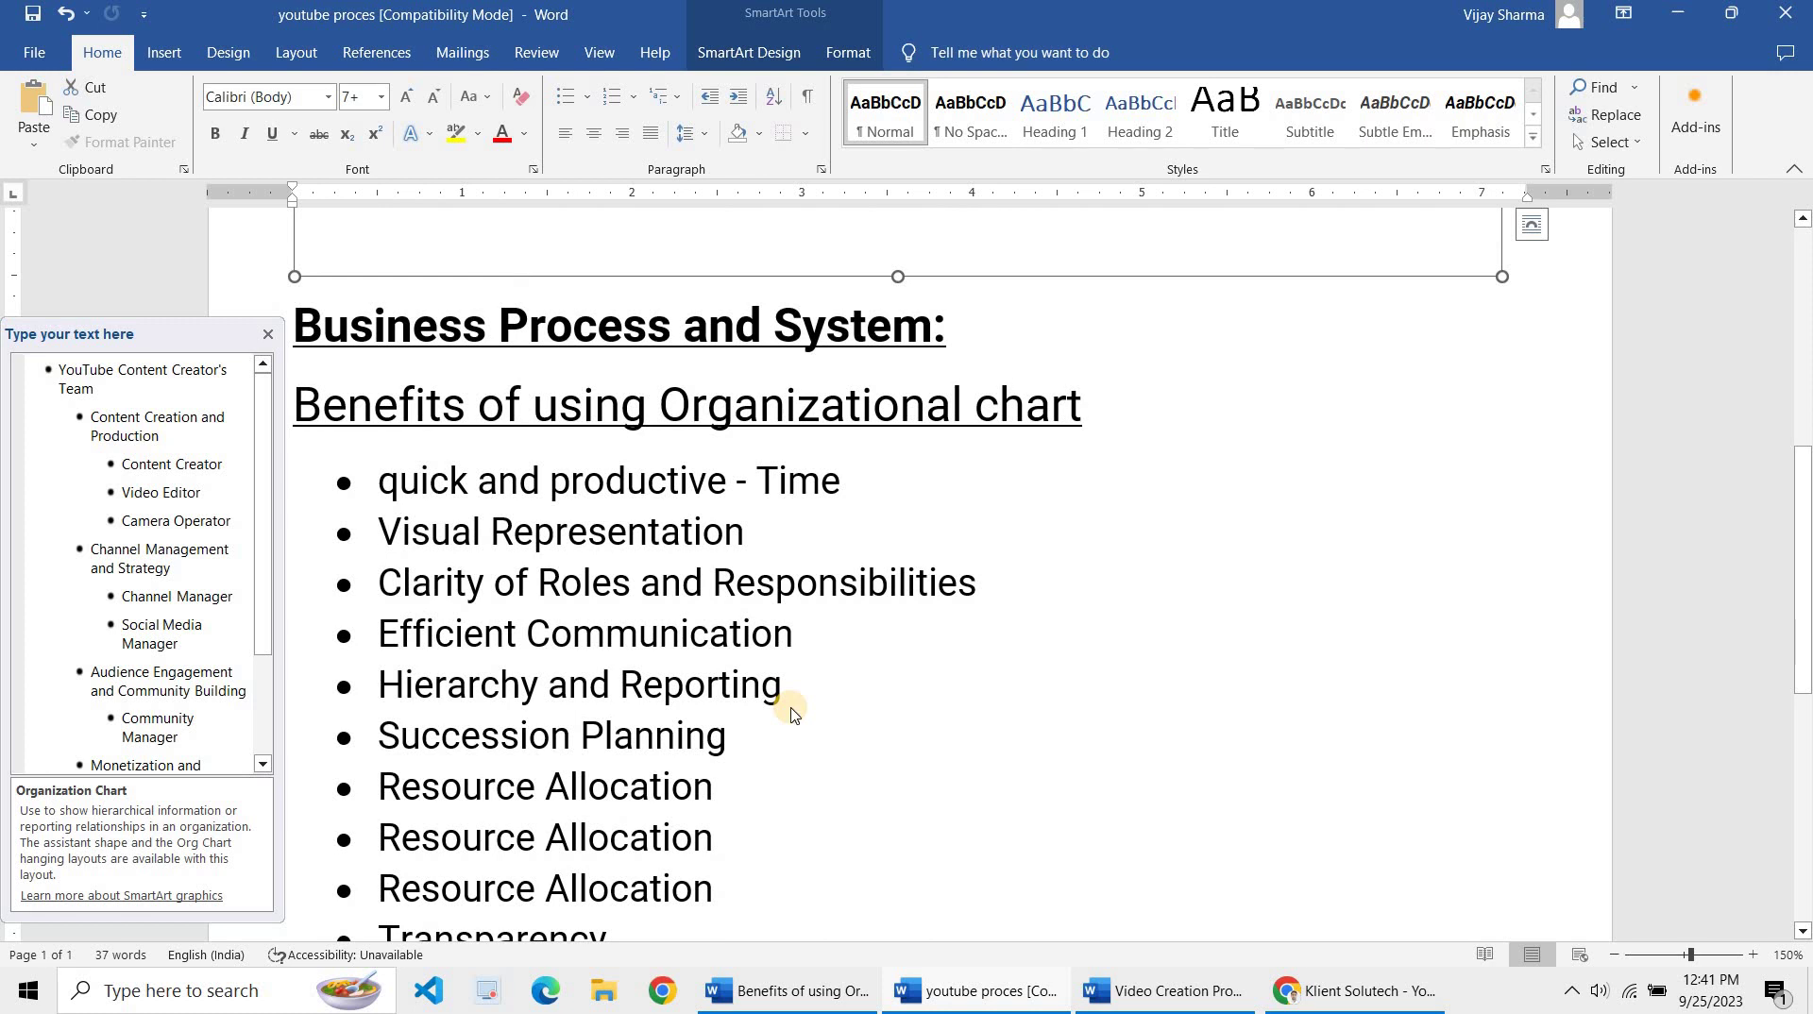
pyautogui.scroll(5, 792, 708)
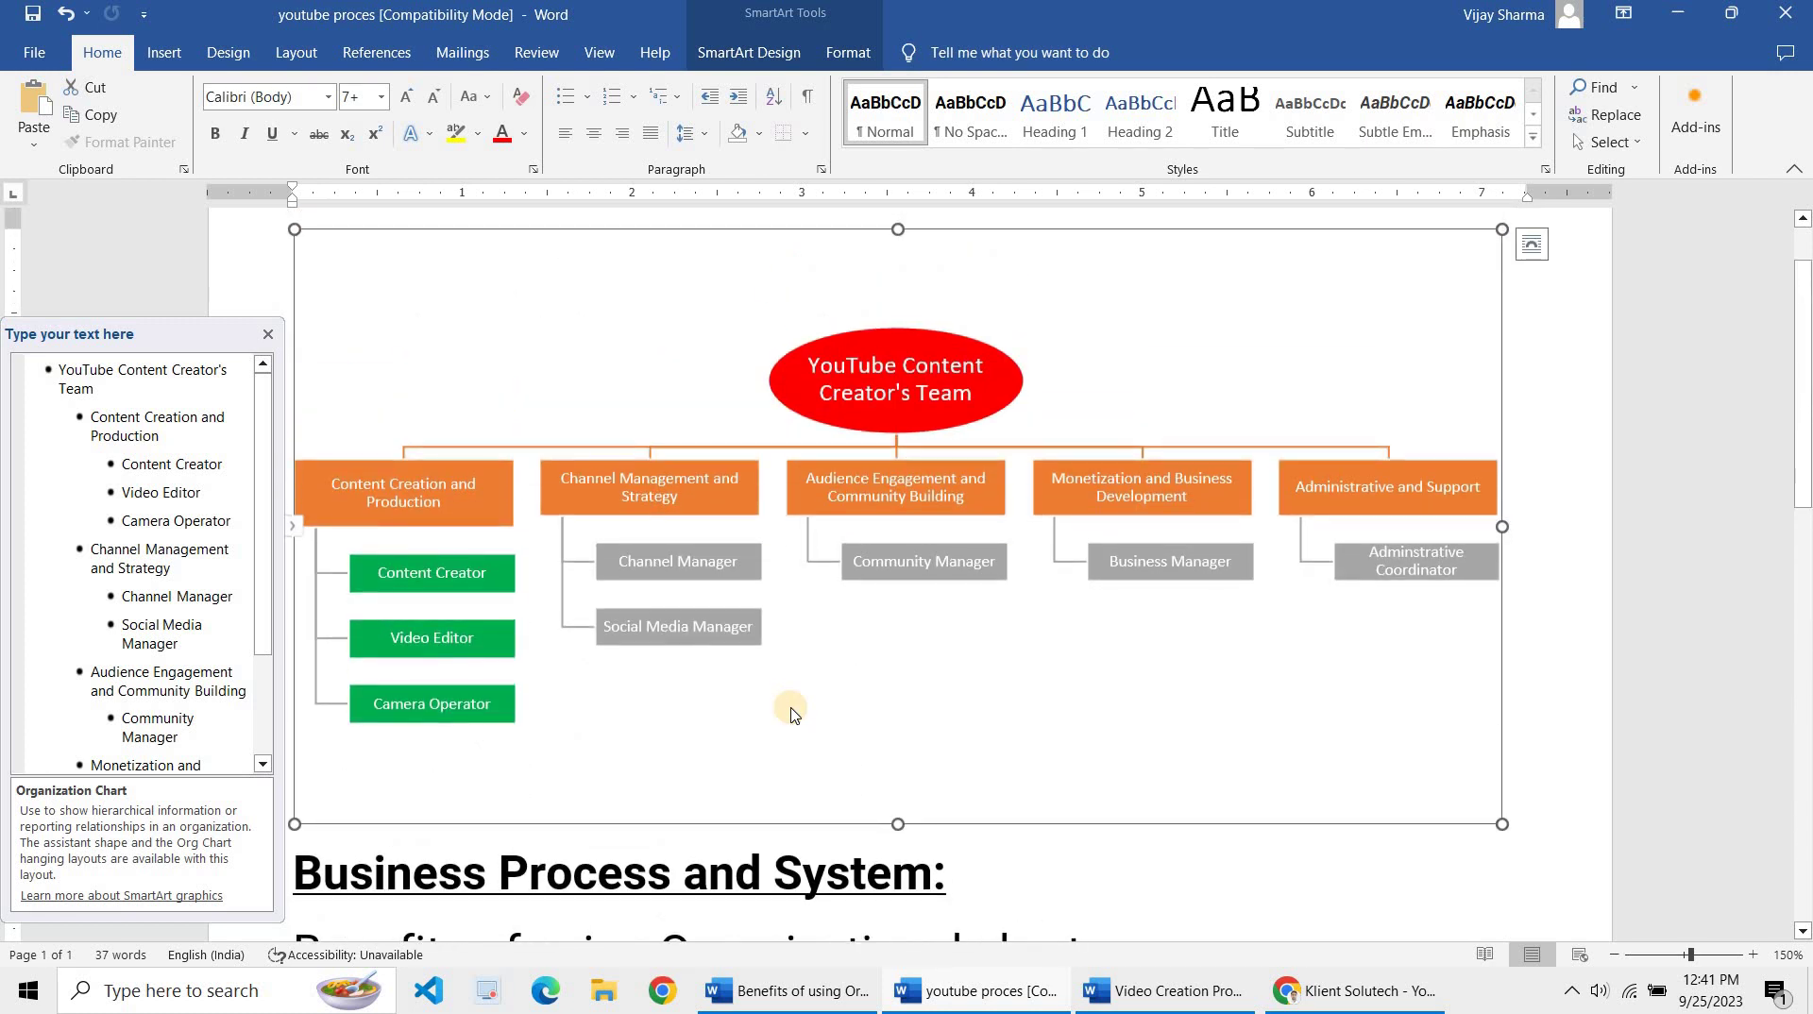
pyautogui.scroll(-2, 792, 715)
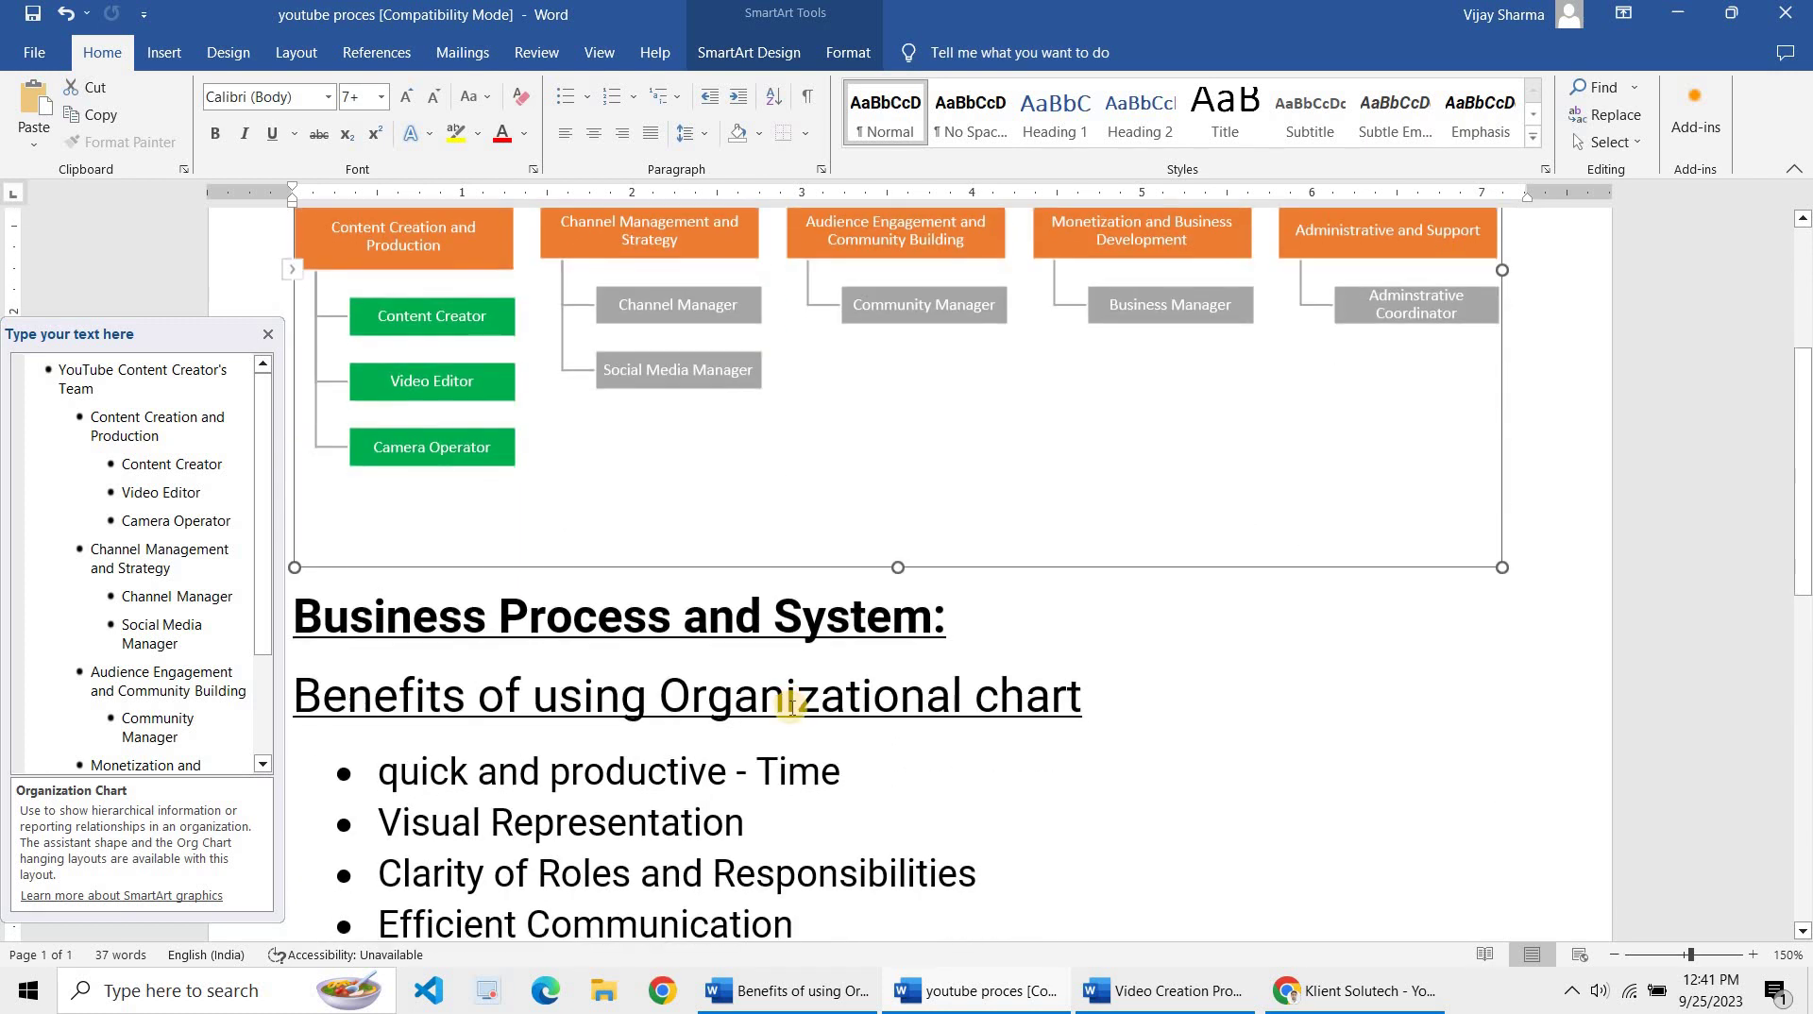
pyautogui.scroll(-2, 791, 709)
pyautogui.scroll(-1, 791, 708)
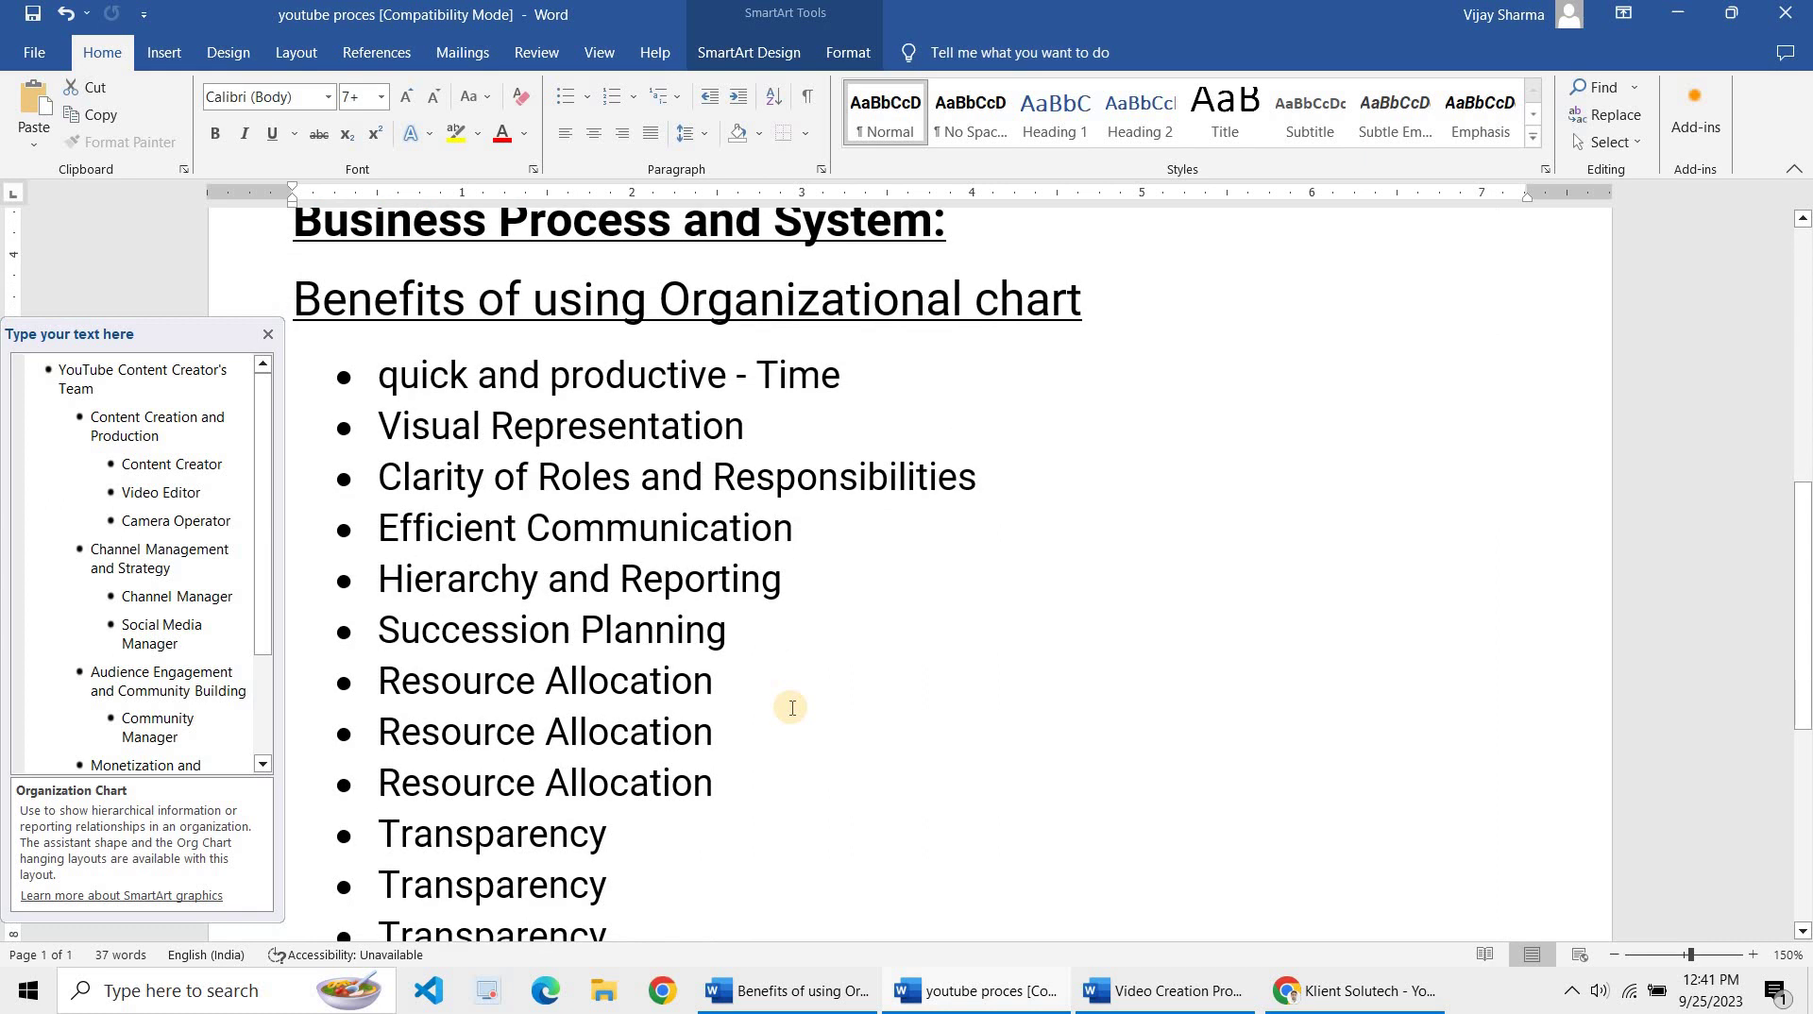
pyautogui.scroll(-1, 791, 708)
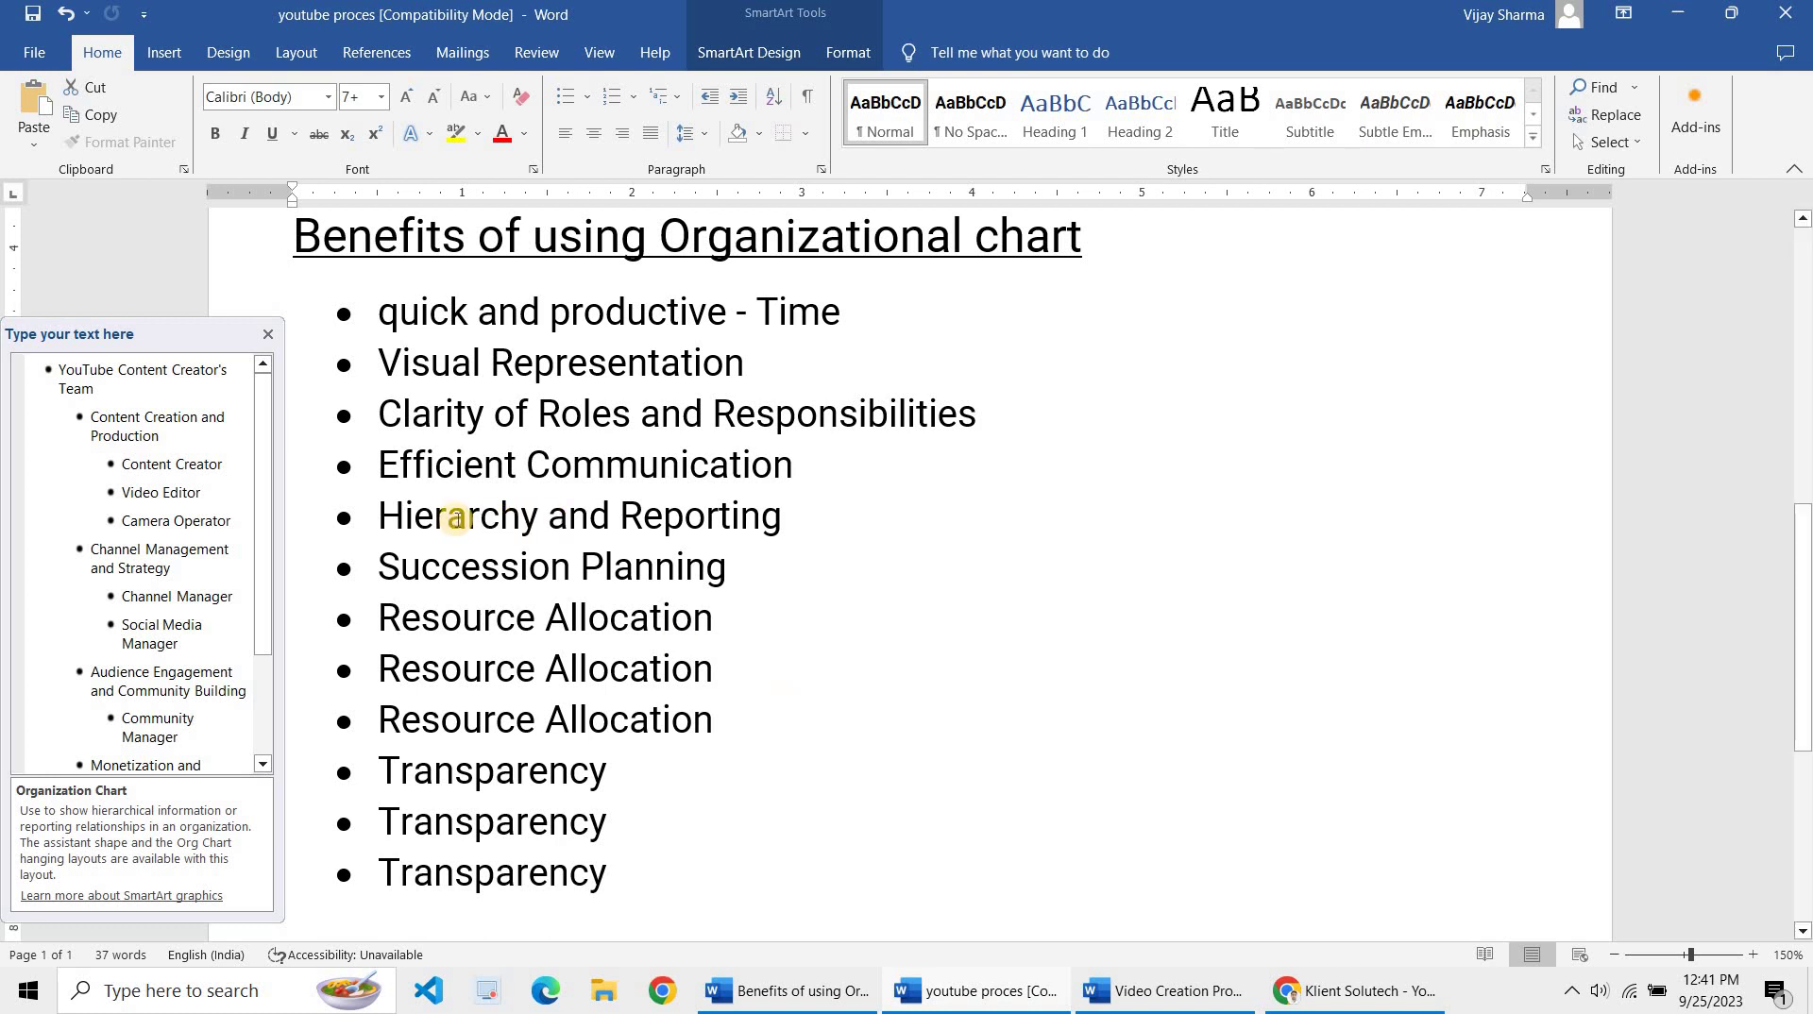
pyautogui.scroll(6, 456, 517)
pyautogui.click(479, 584)
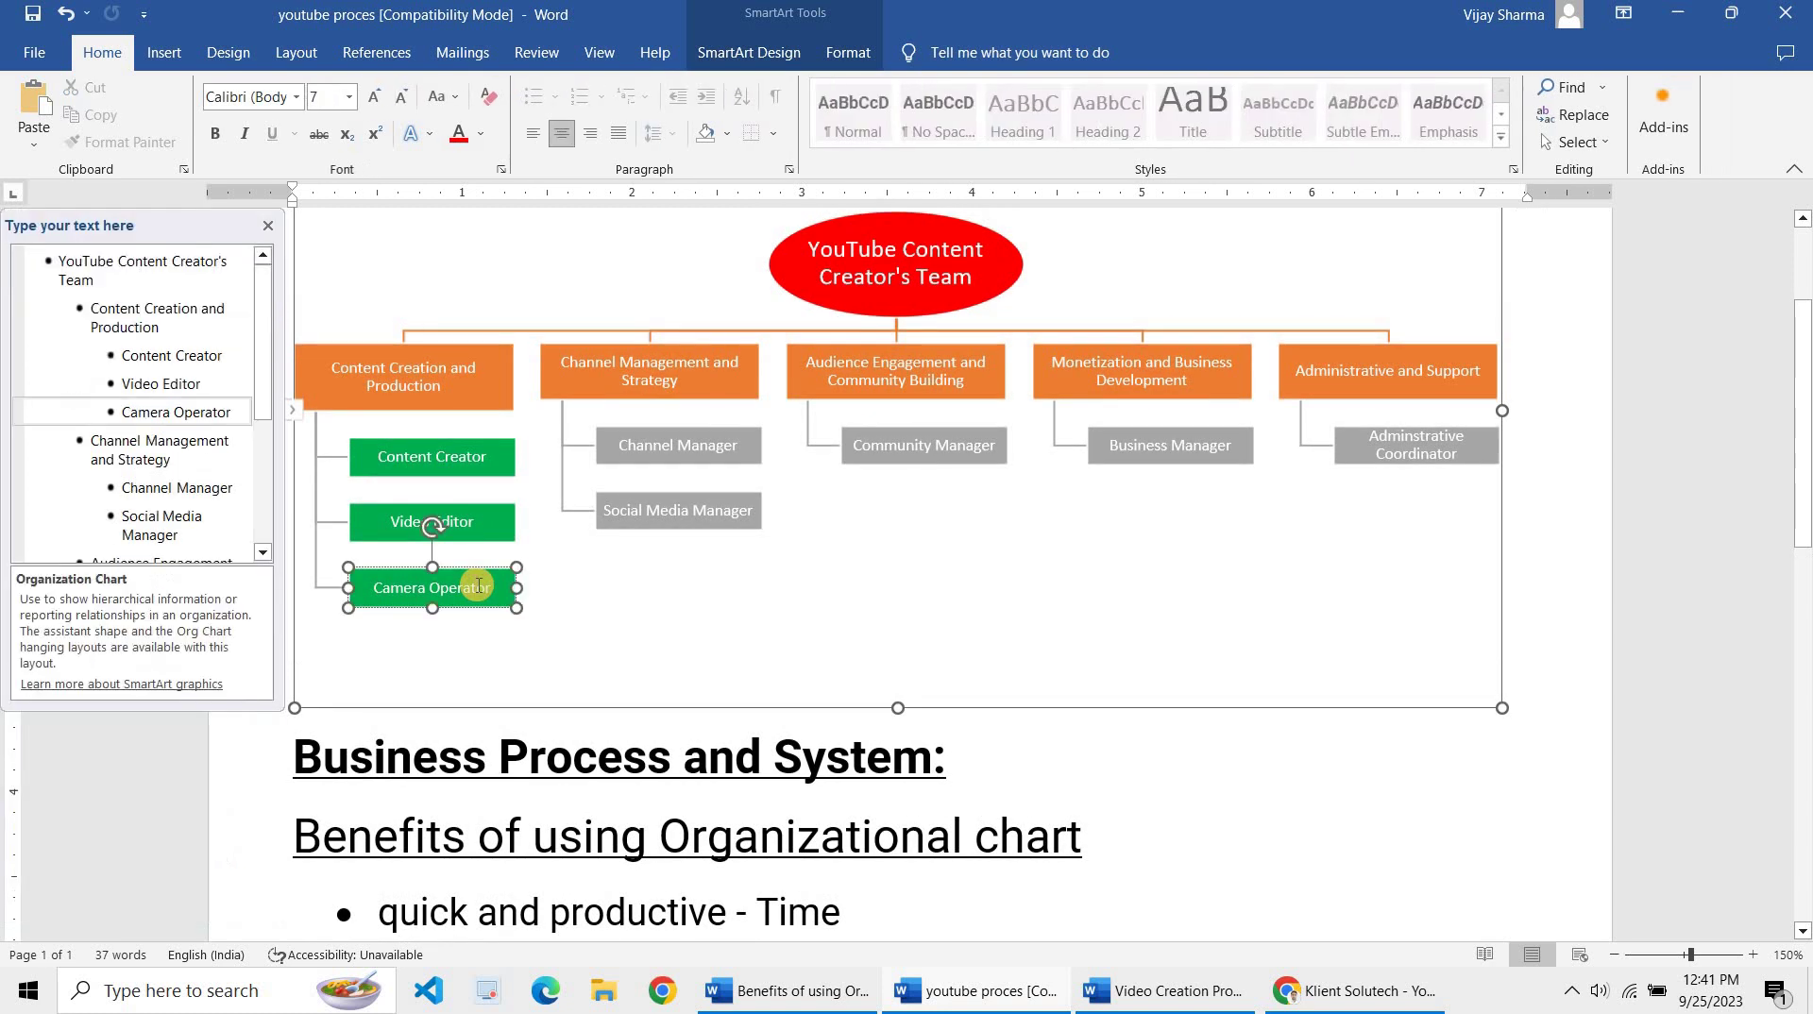
pyautogui.click(434, 391)
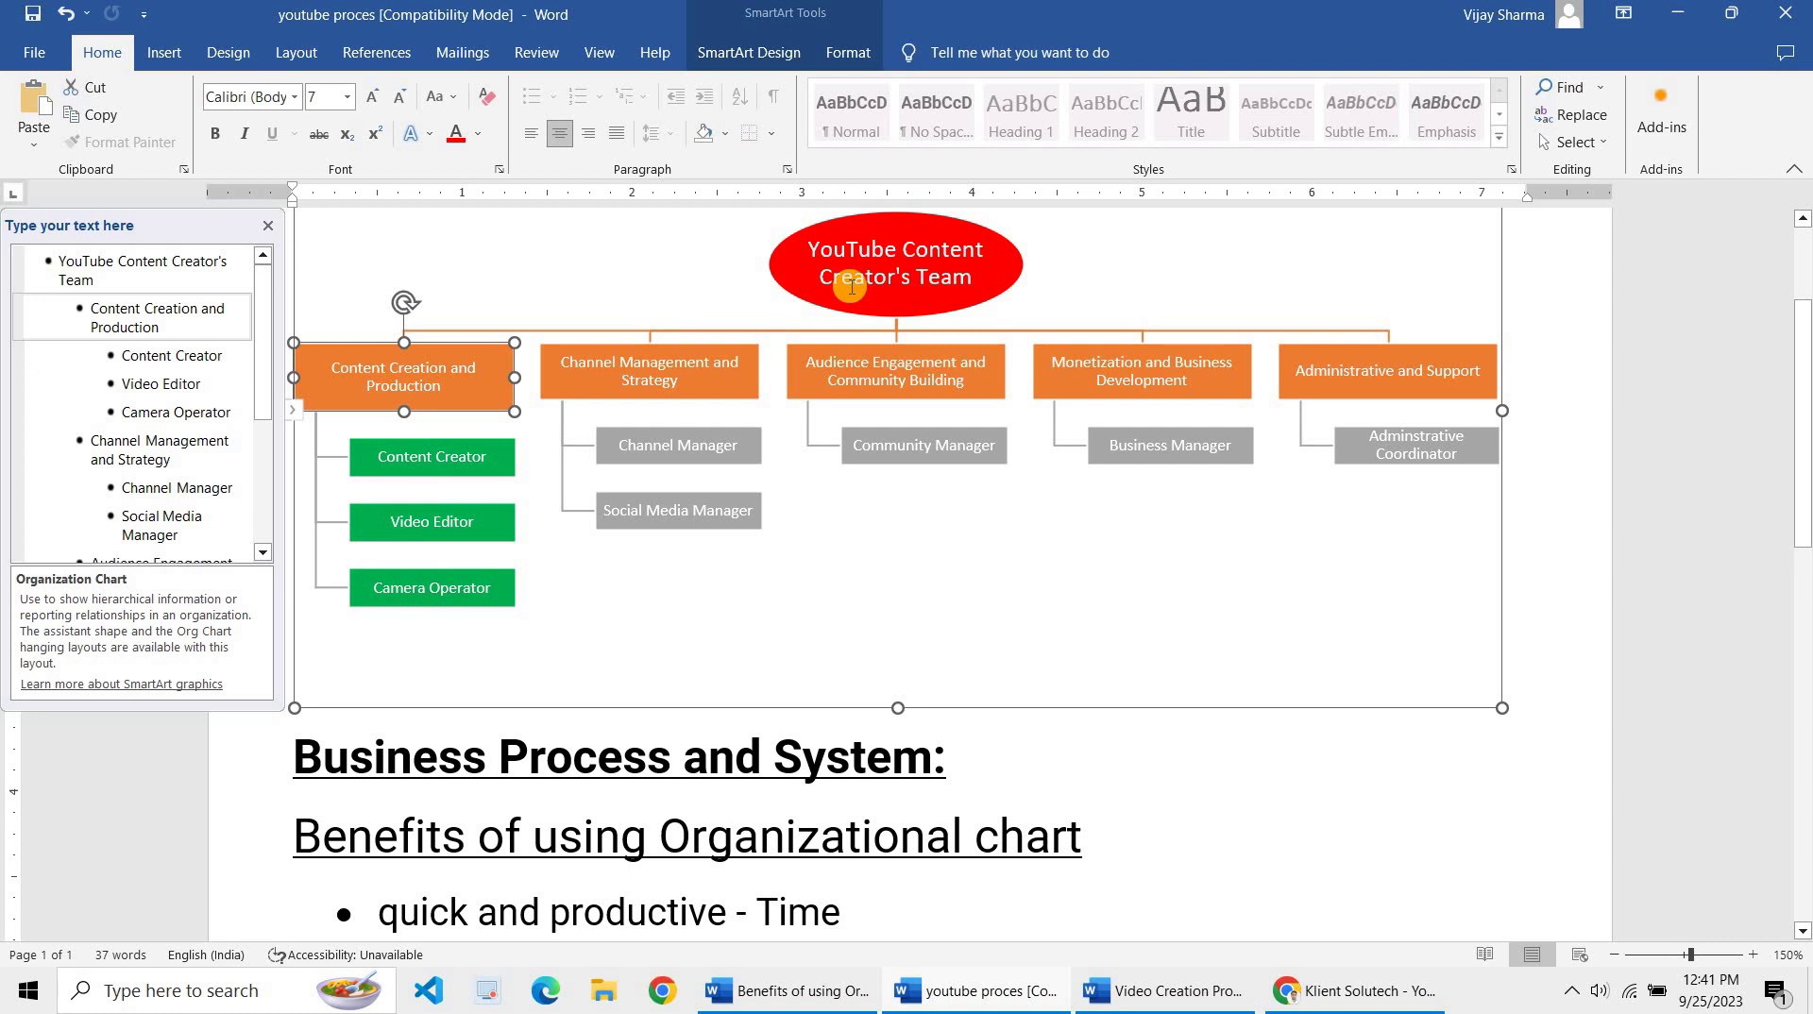
# Switch to the Benefits of using Organizational chart document with the Government of India chart
pyautogui.hotkey('alt', 'Tab')
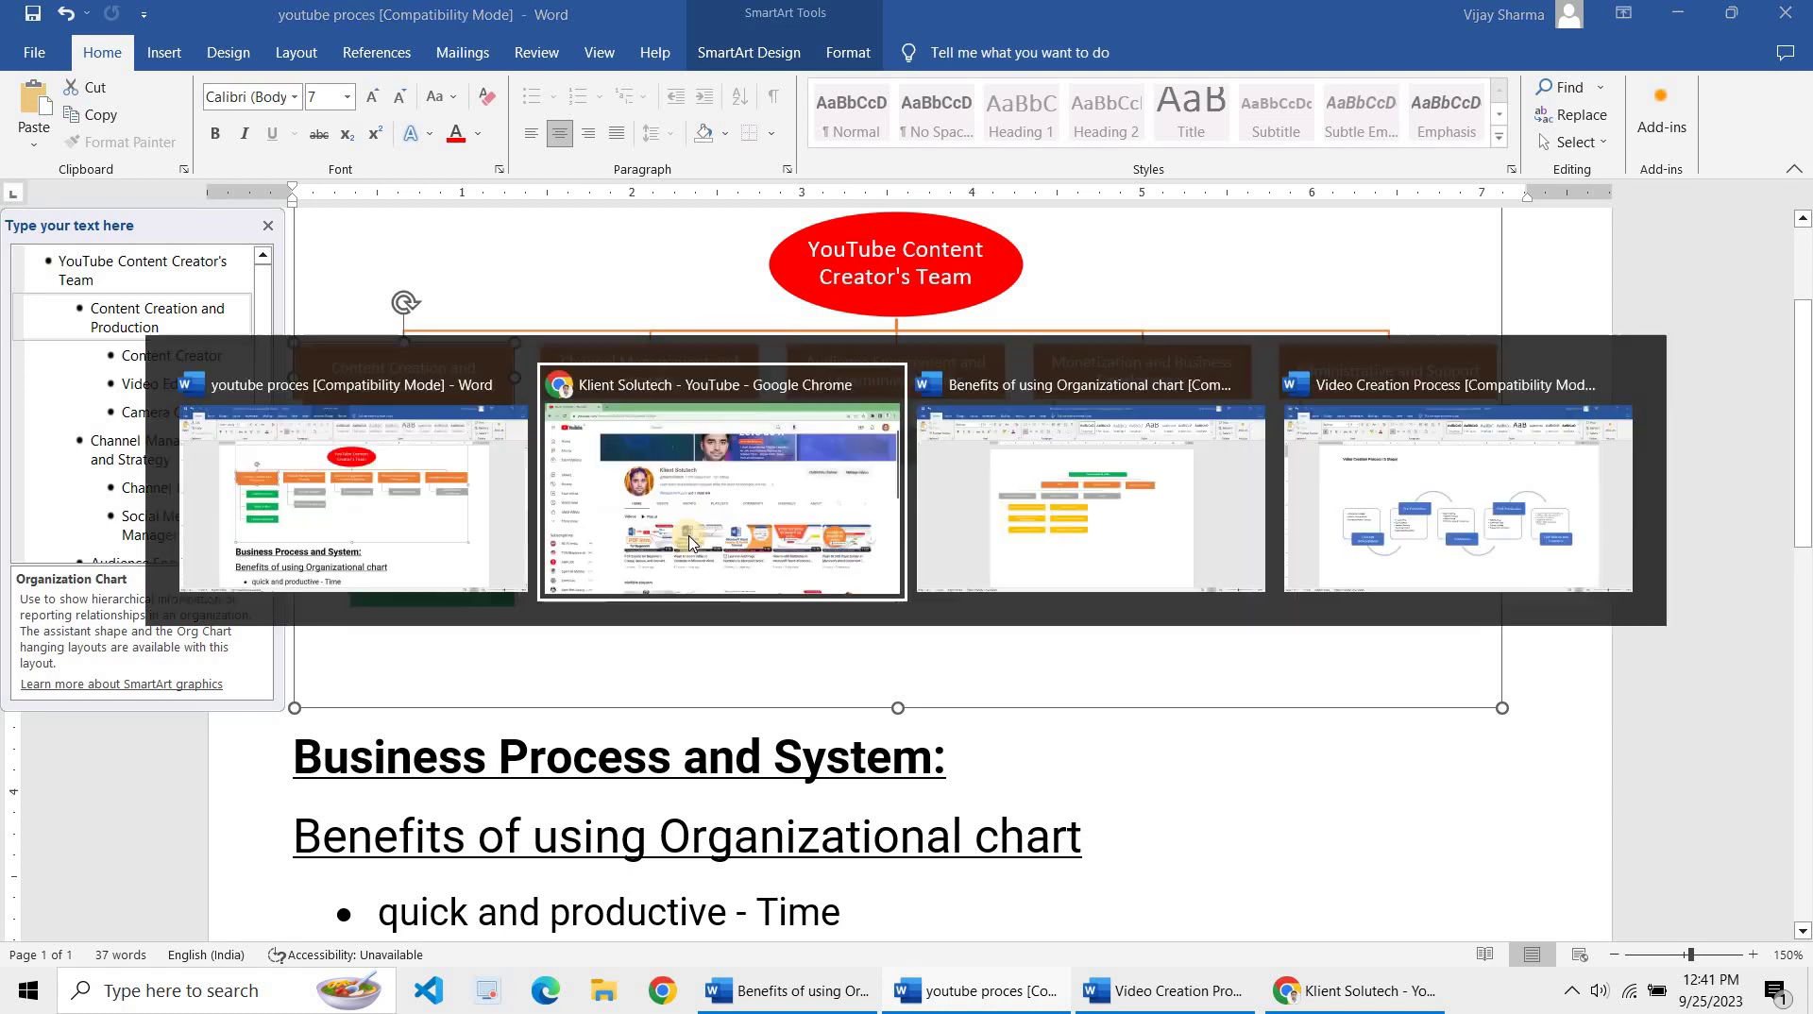
pyautogui.hotkey('alt', 'Tab')
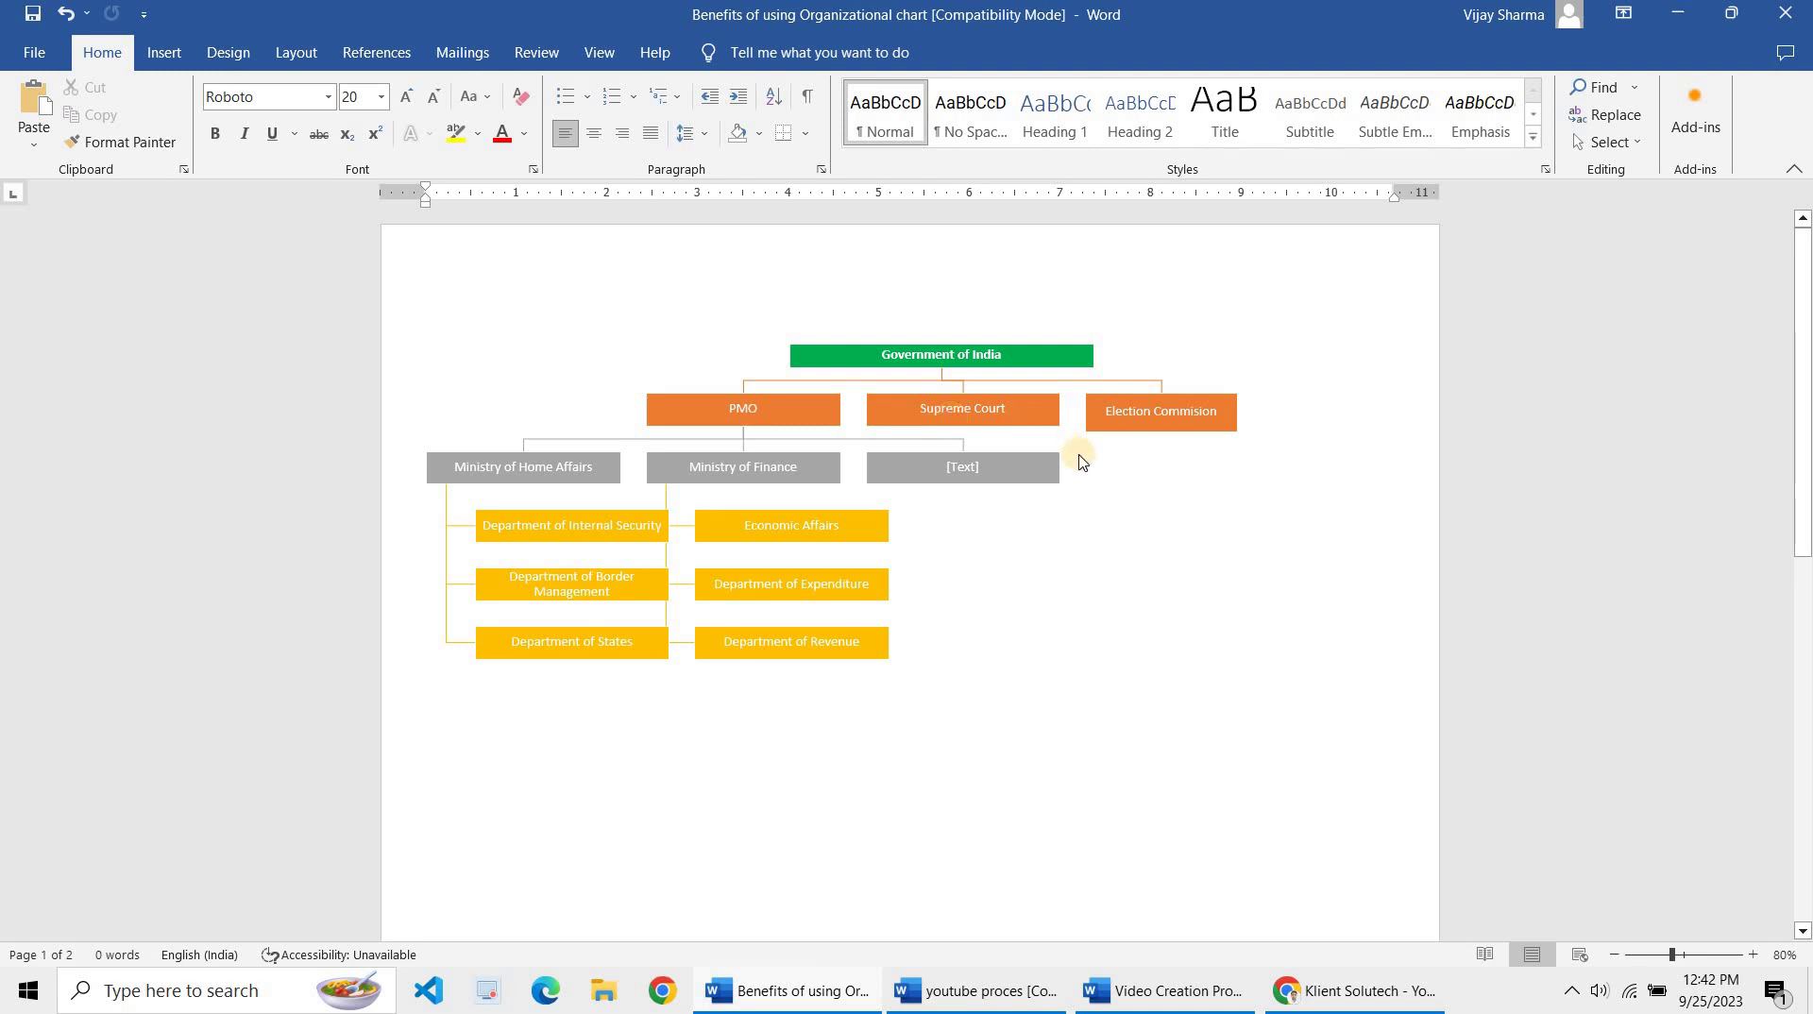
pyautogui.click(828, 421)
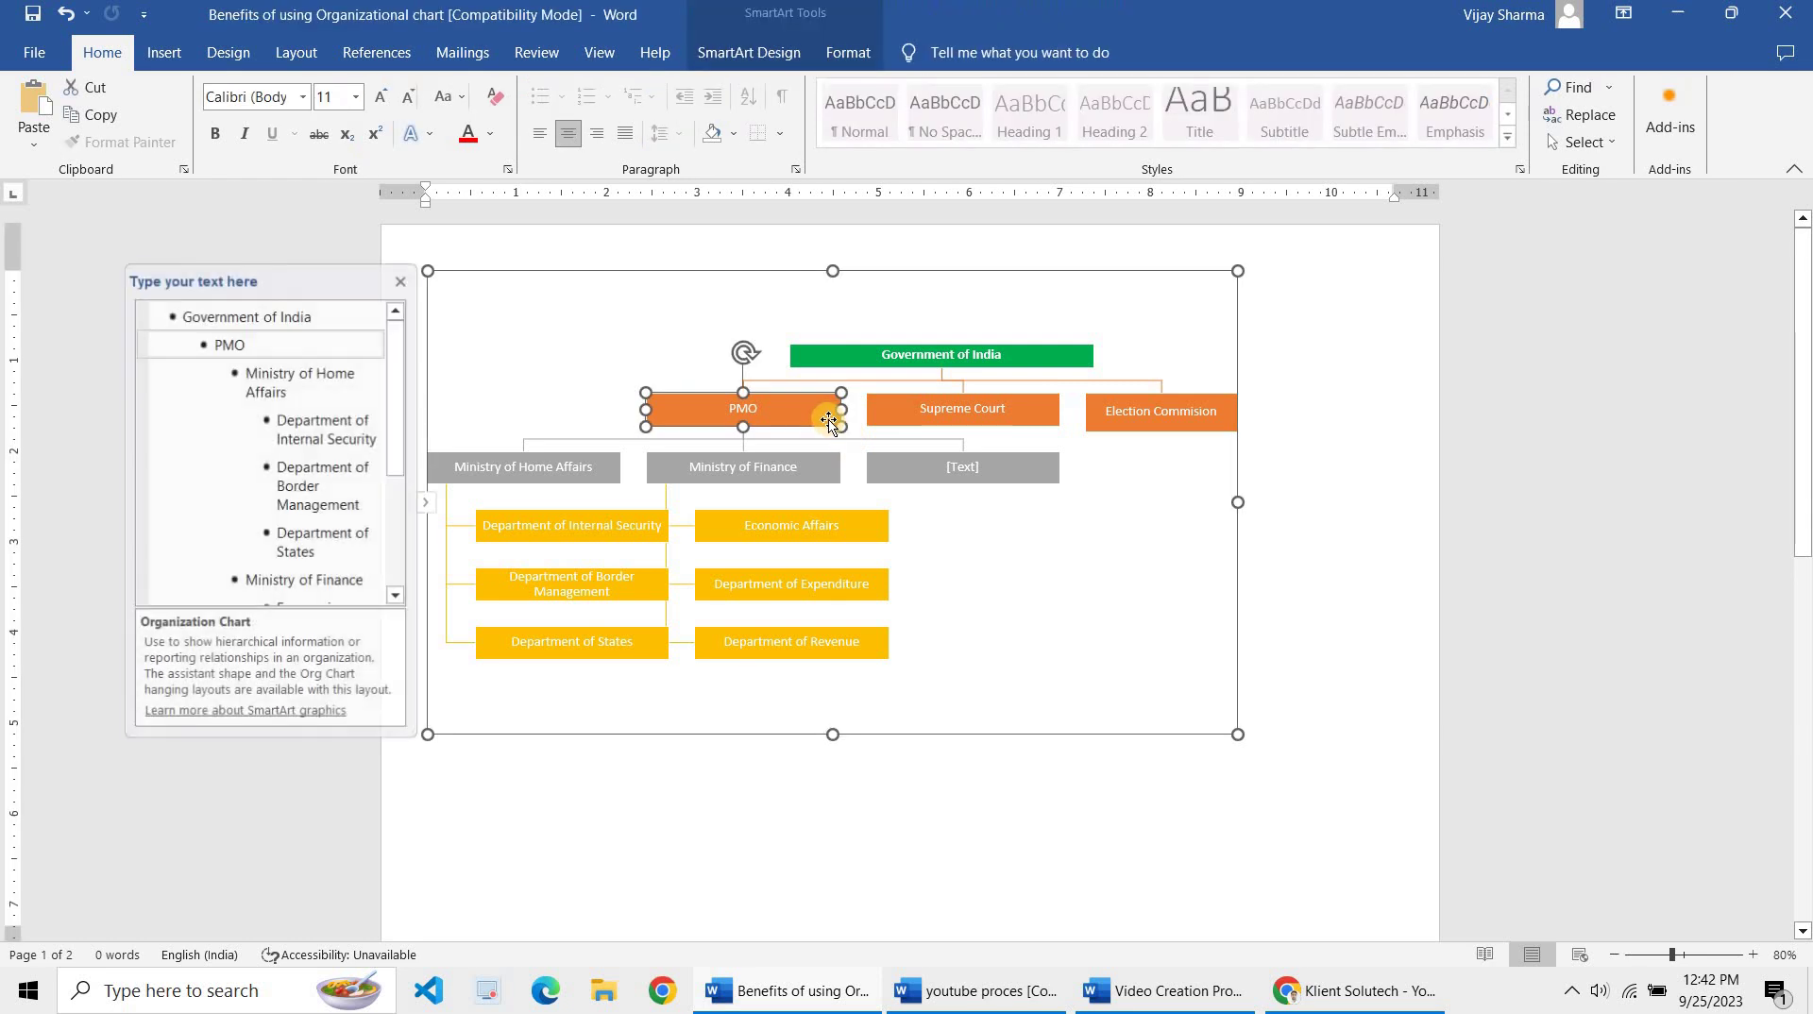
pyautogui.click(975, 787)
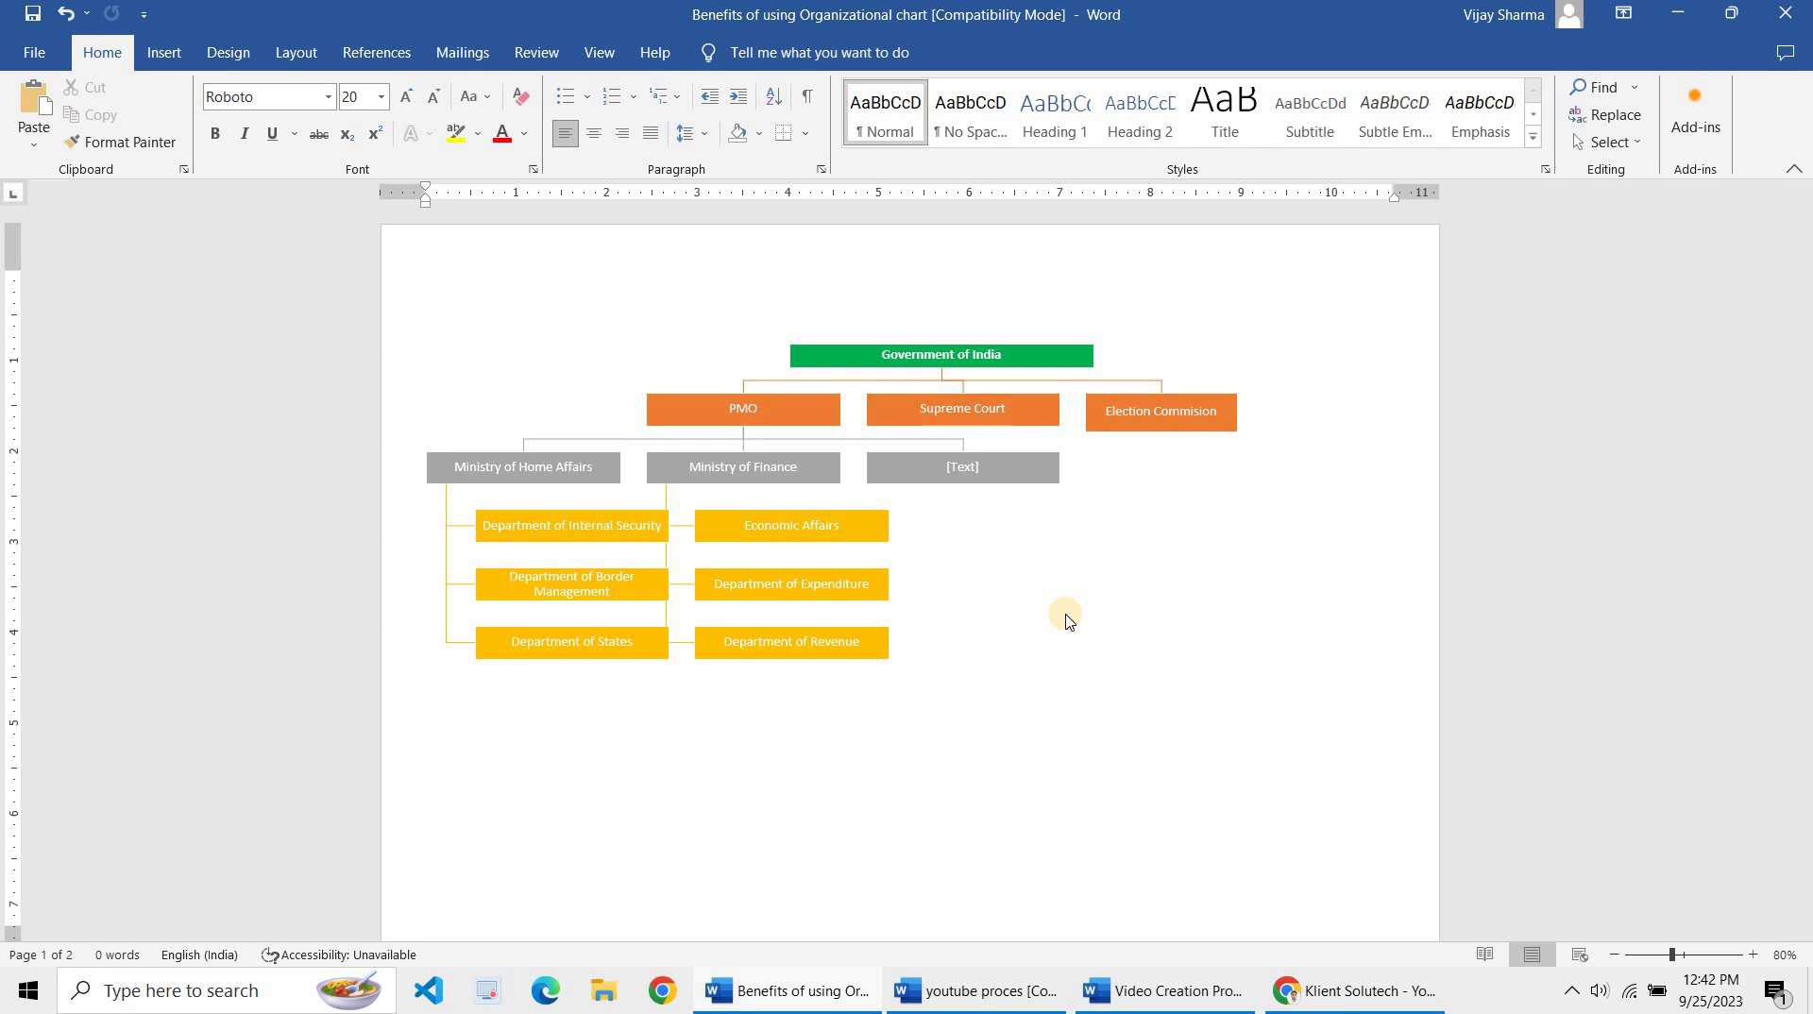
pyautogui.scroll(3, 1067, 618)
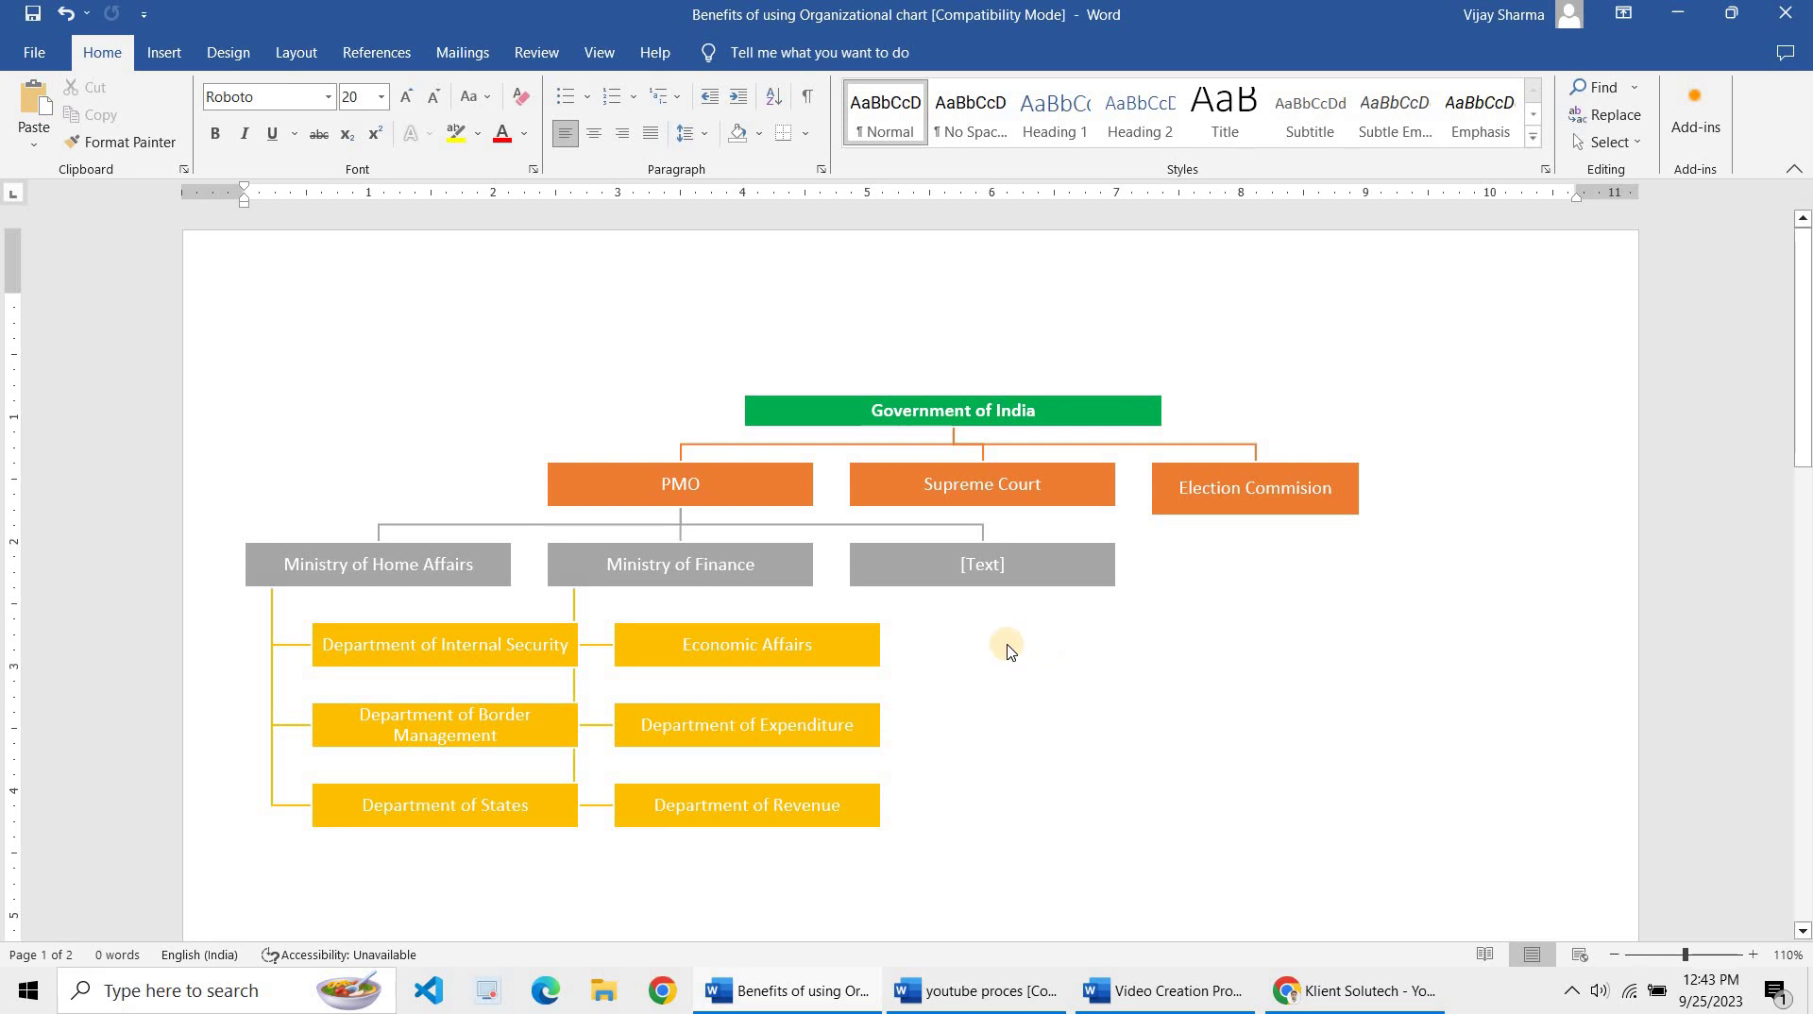
# Switch to youtube proces and select the Succession Planning bullet line
pyautogui.hotkey('alt', 'Tab')
pyautogui.scroll(-1, 1007, 645)
pyautogui.scroll(-2, 1008, 645)
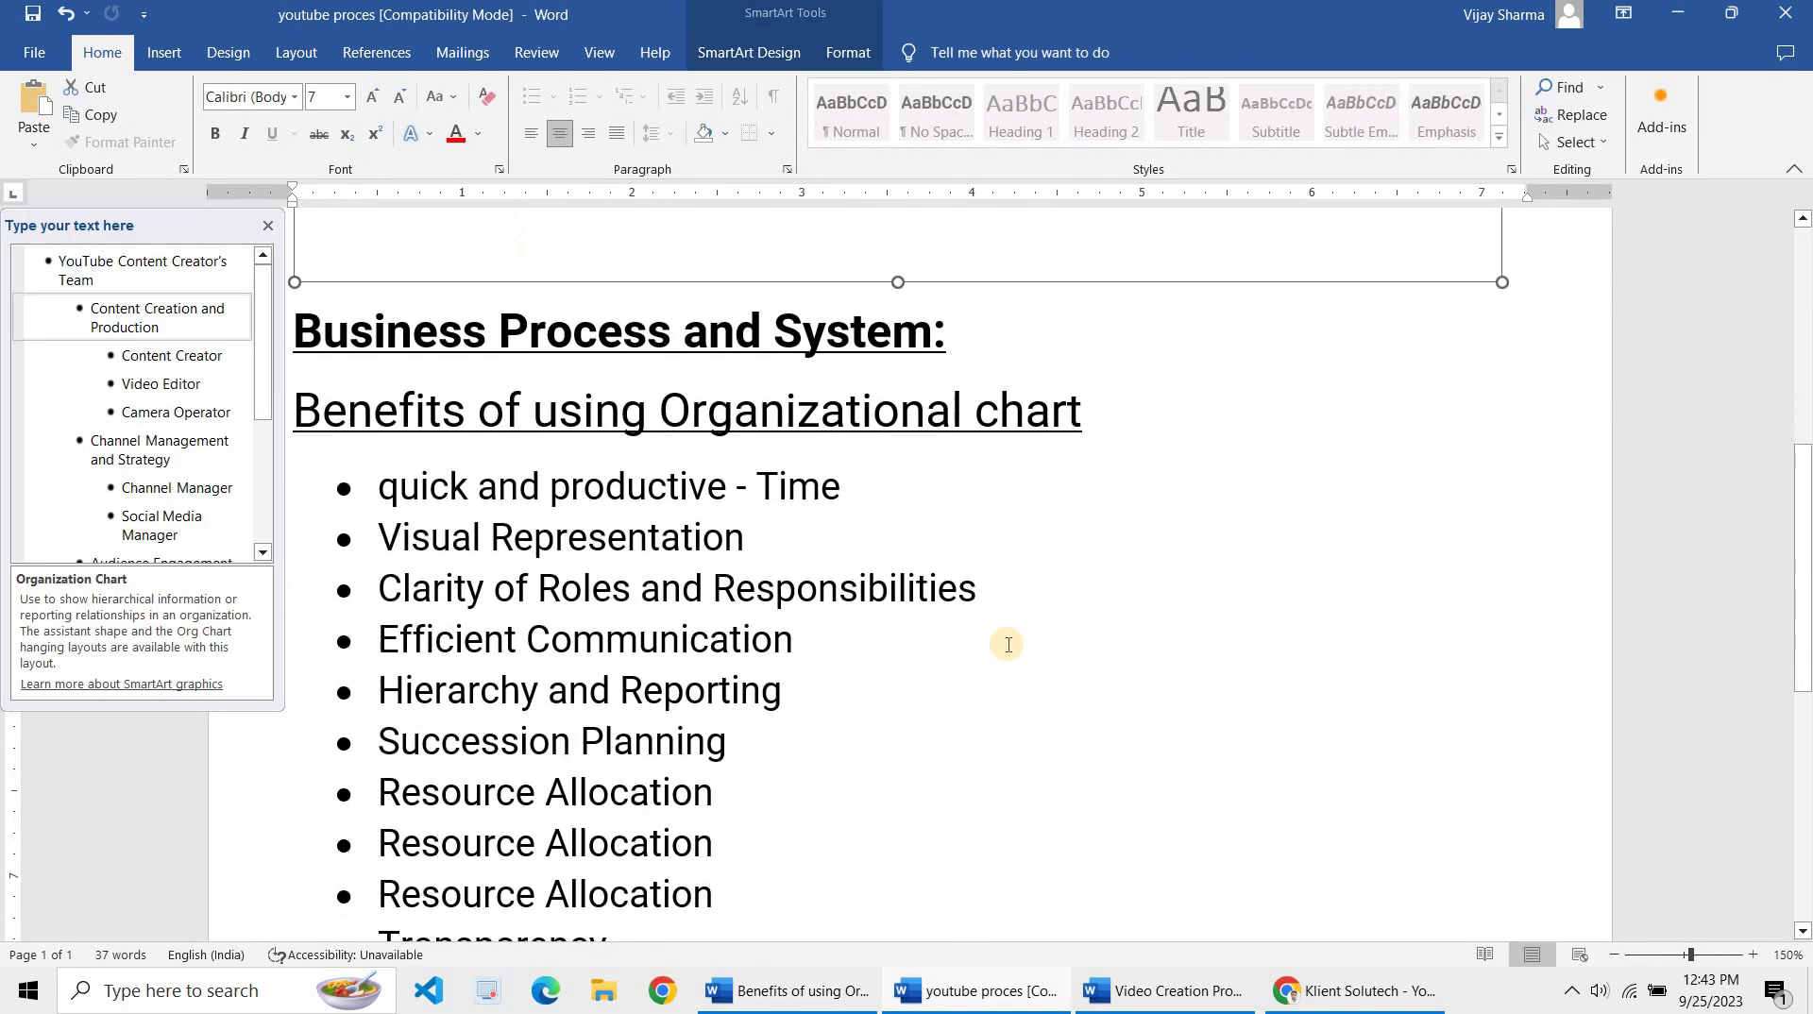
pyautogui.scroll(-1, 1007, 645)
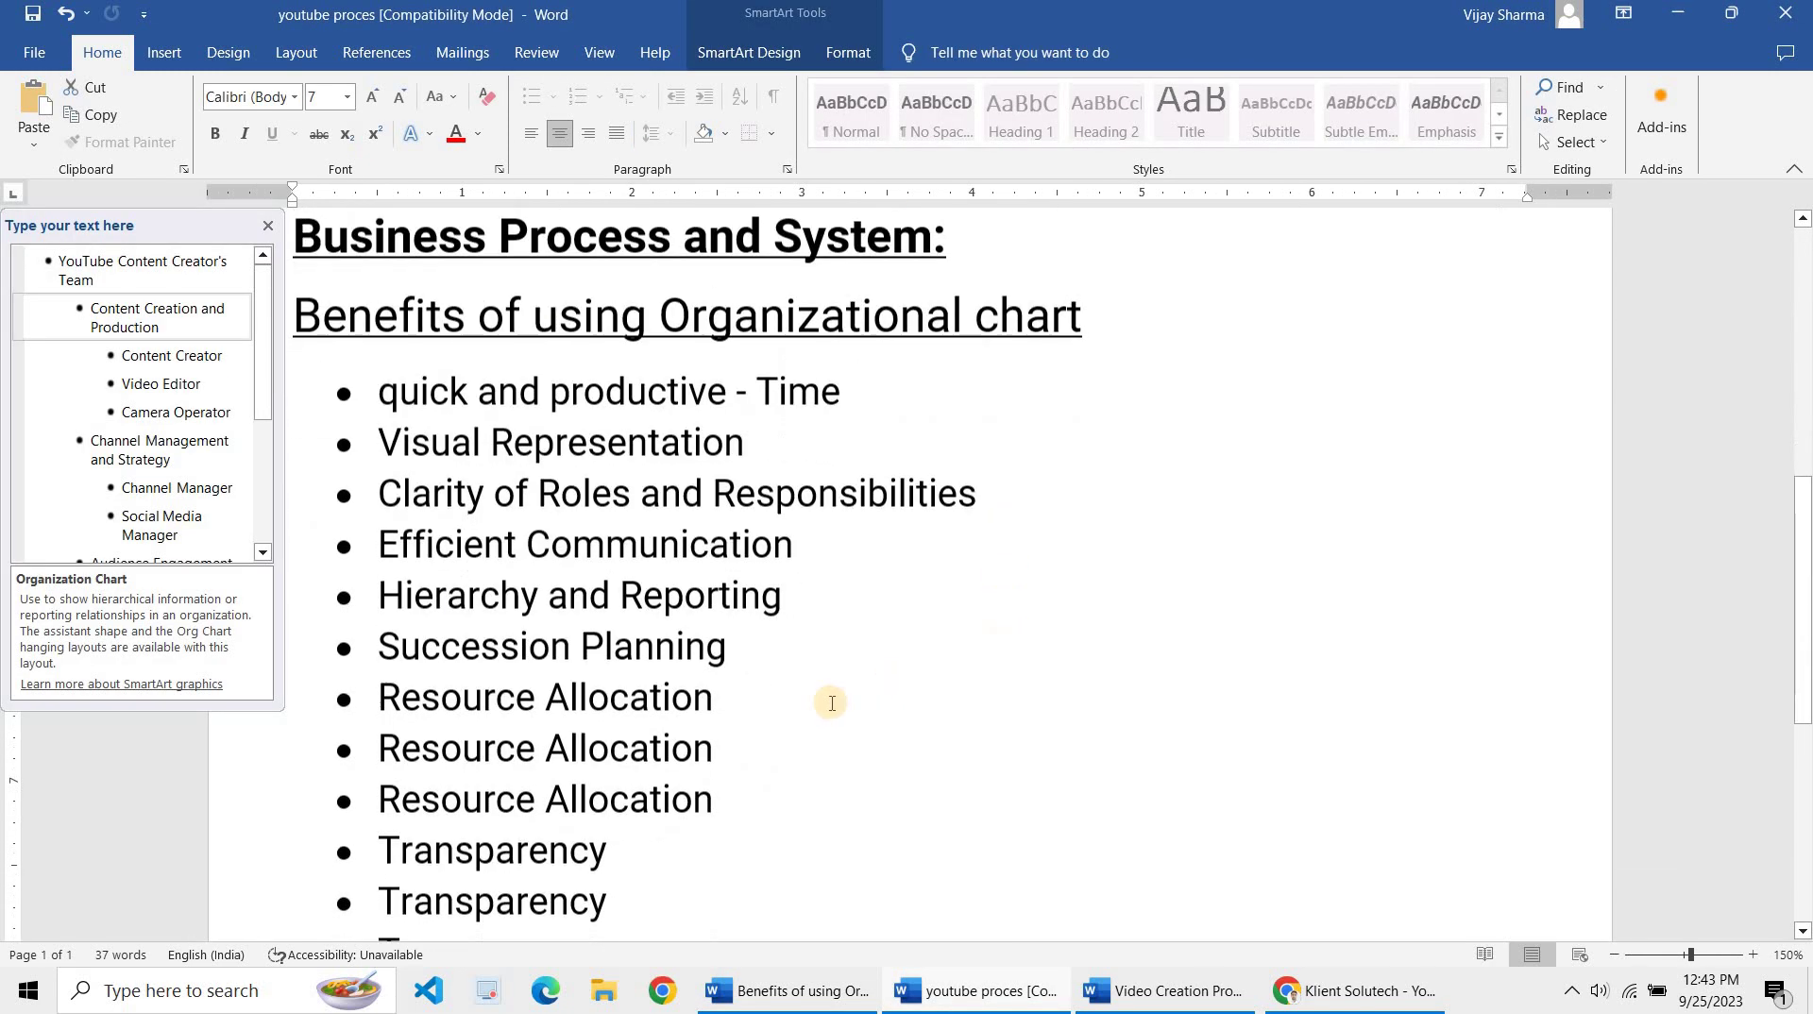
pyautogui.click(731, 702)
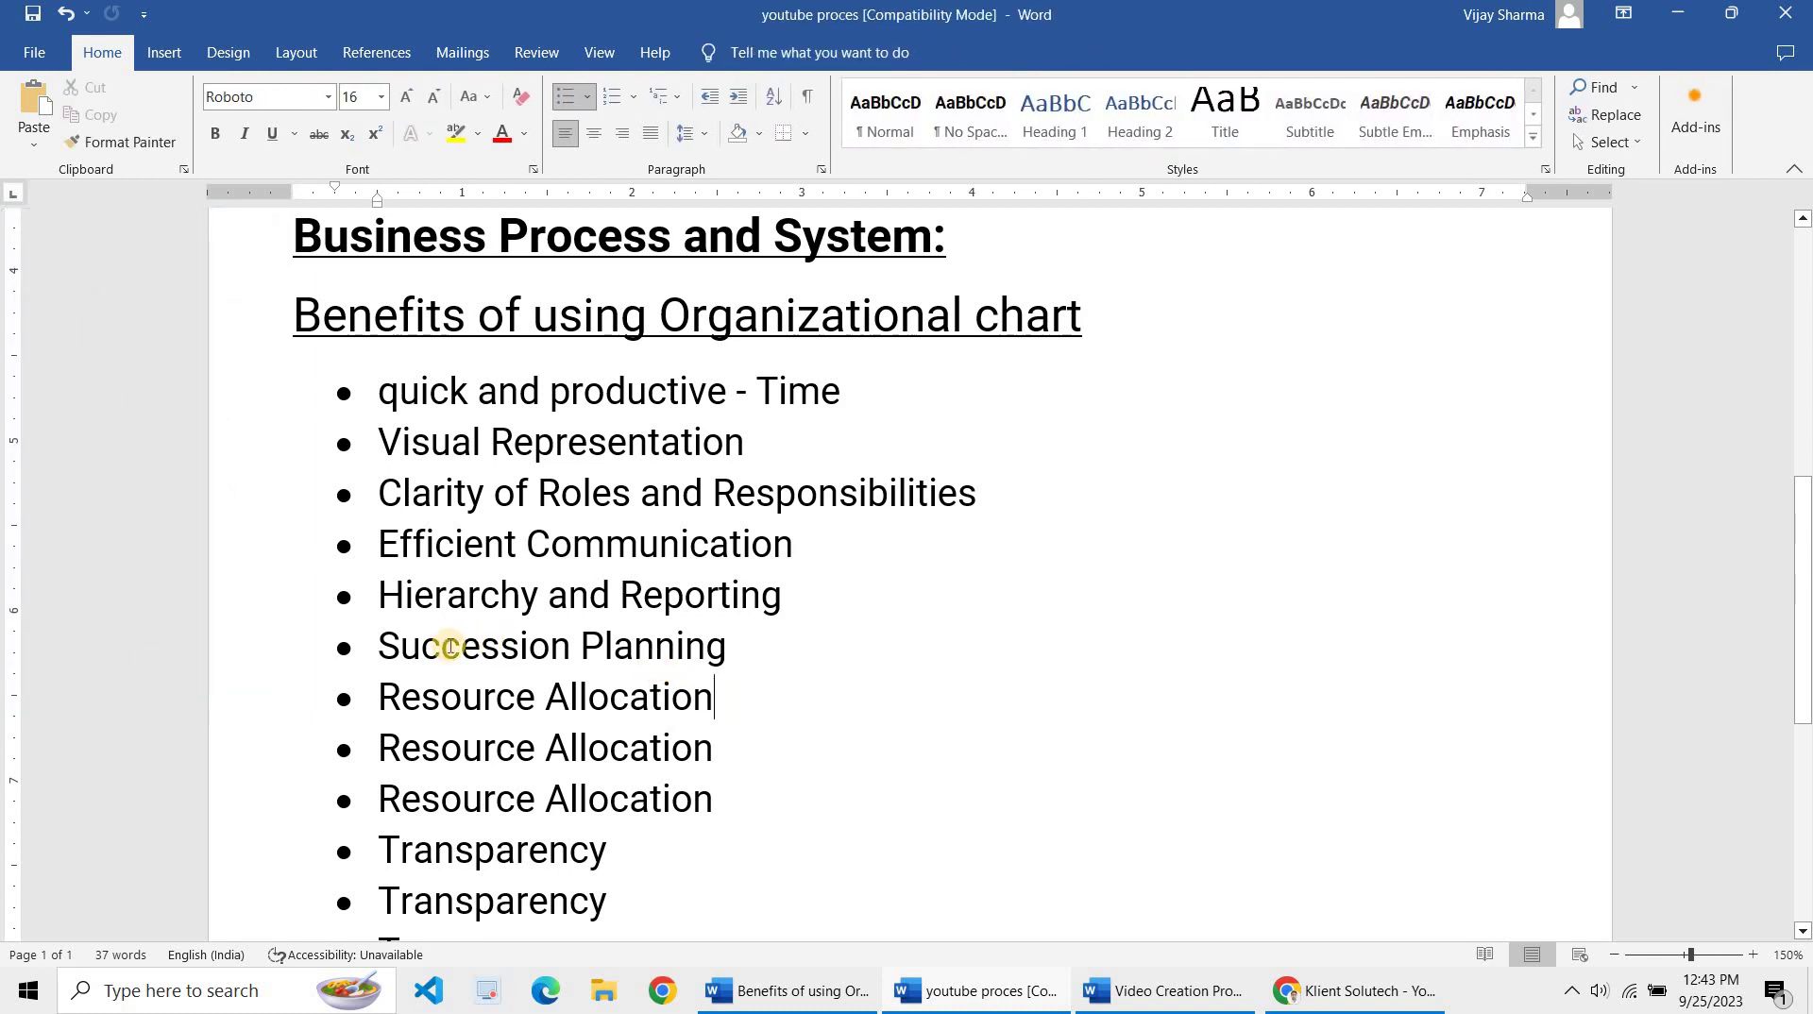
pyautogui.moveTo(416, 648); pyautogui.dragTo(708, 657)
pyautogui.scroll(10, 688, 732)
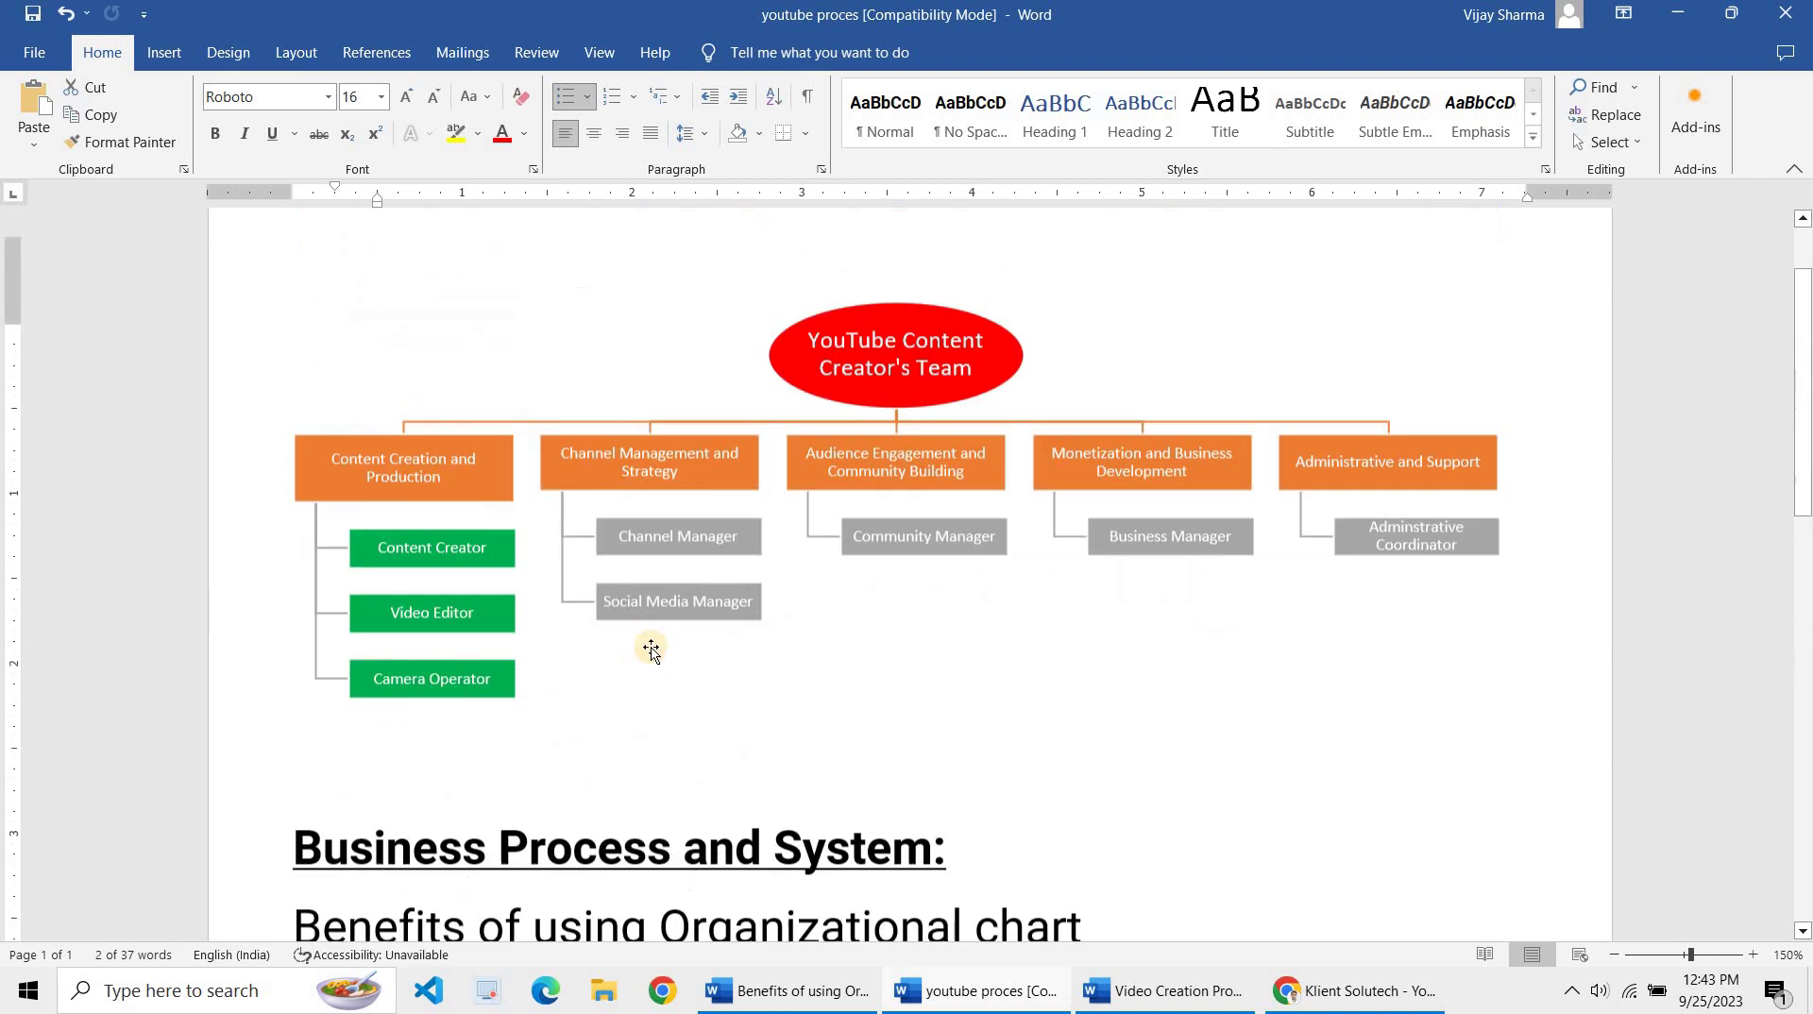
pyautogui.scroll(-6, 688, 732)
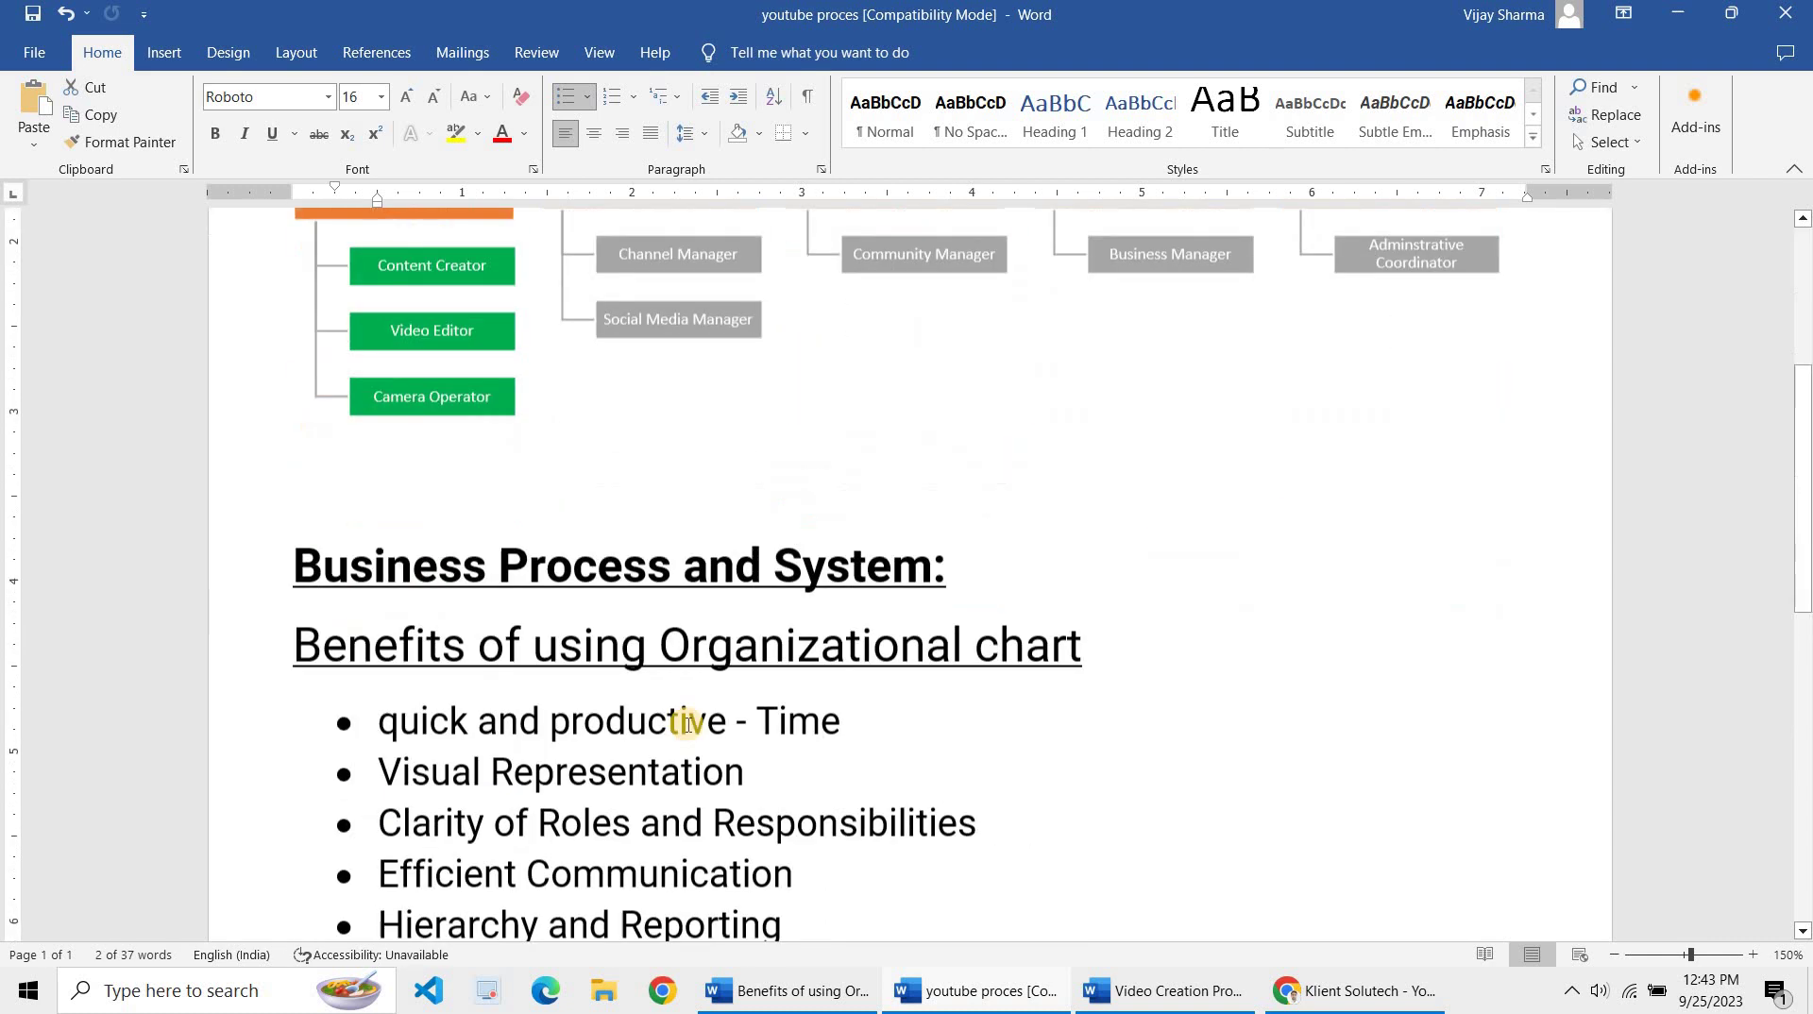
pyautogui.scroll(5, 688, 731)
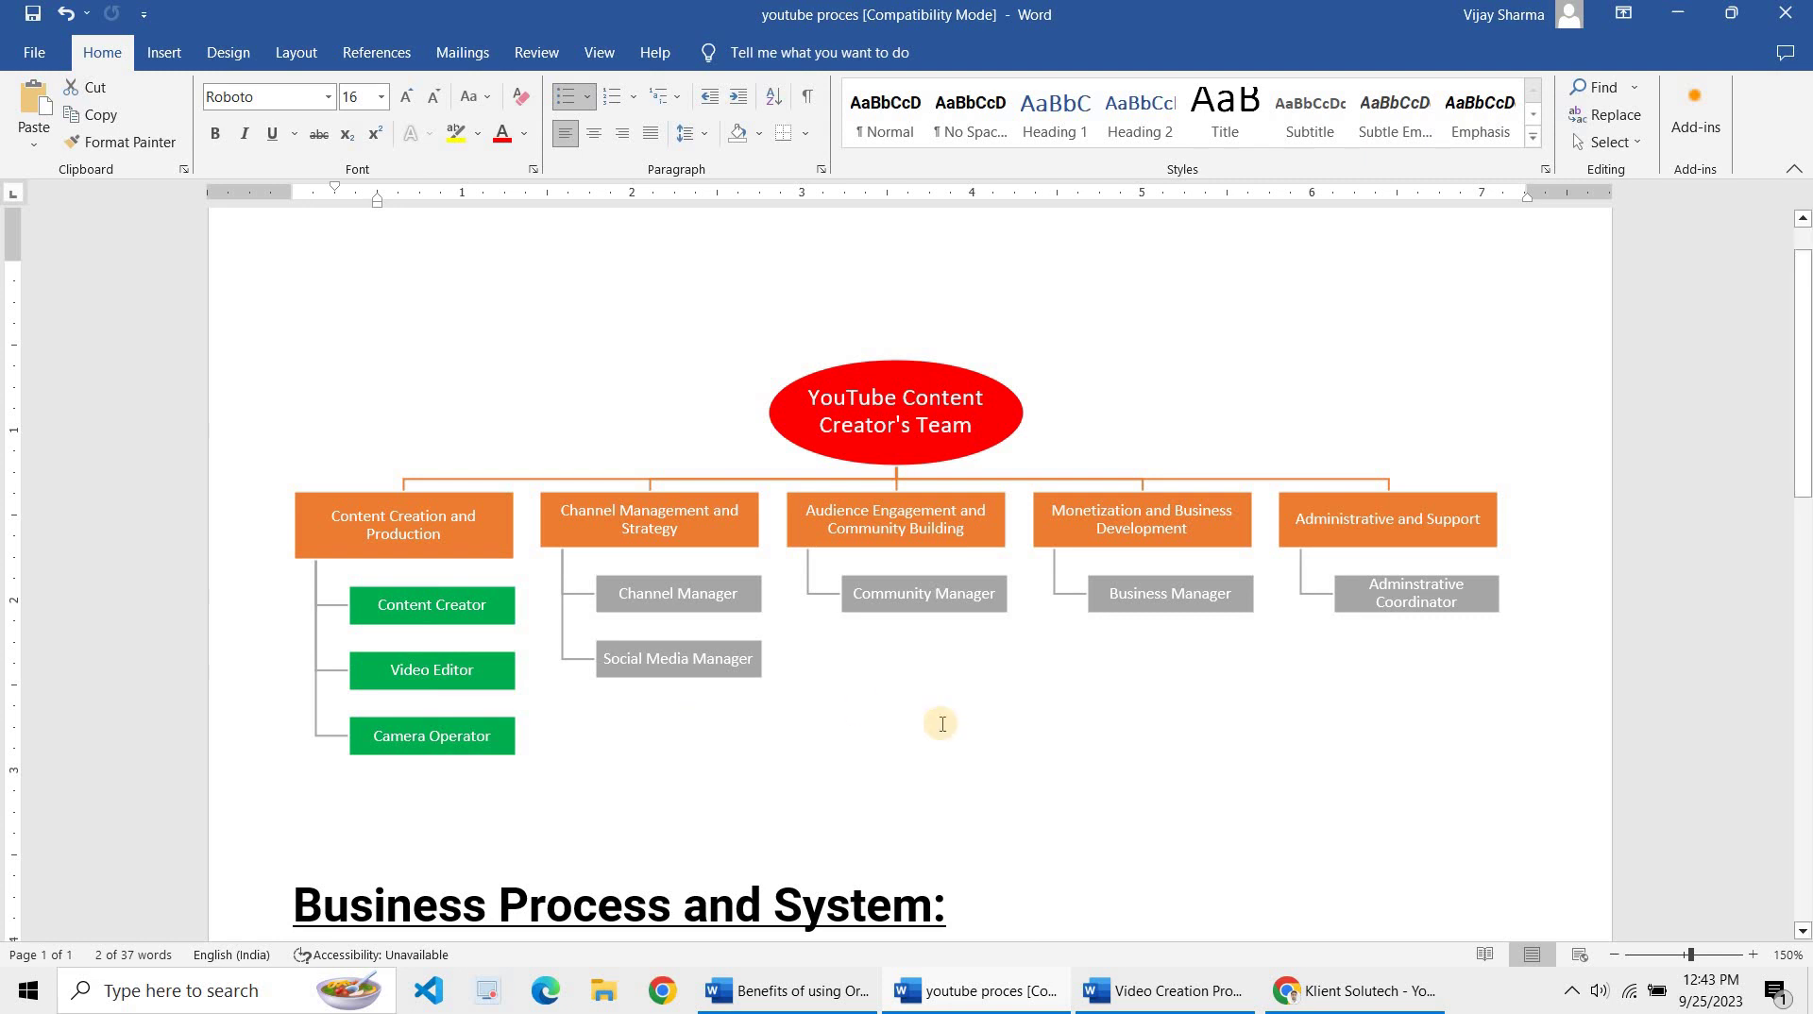
# Clear the selection, look over the benefits list, then minimize the youtube proces window
pyautogui.scroll(-2, 943, 727)
pyautogui.scroll(-3, 943, 727)
pyautogui.scroll(-2, 942, 725)
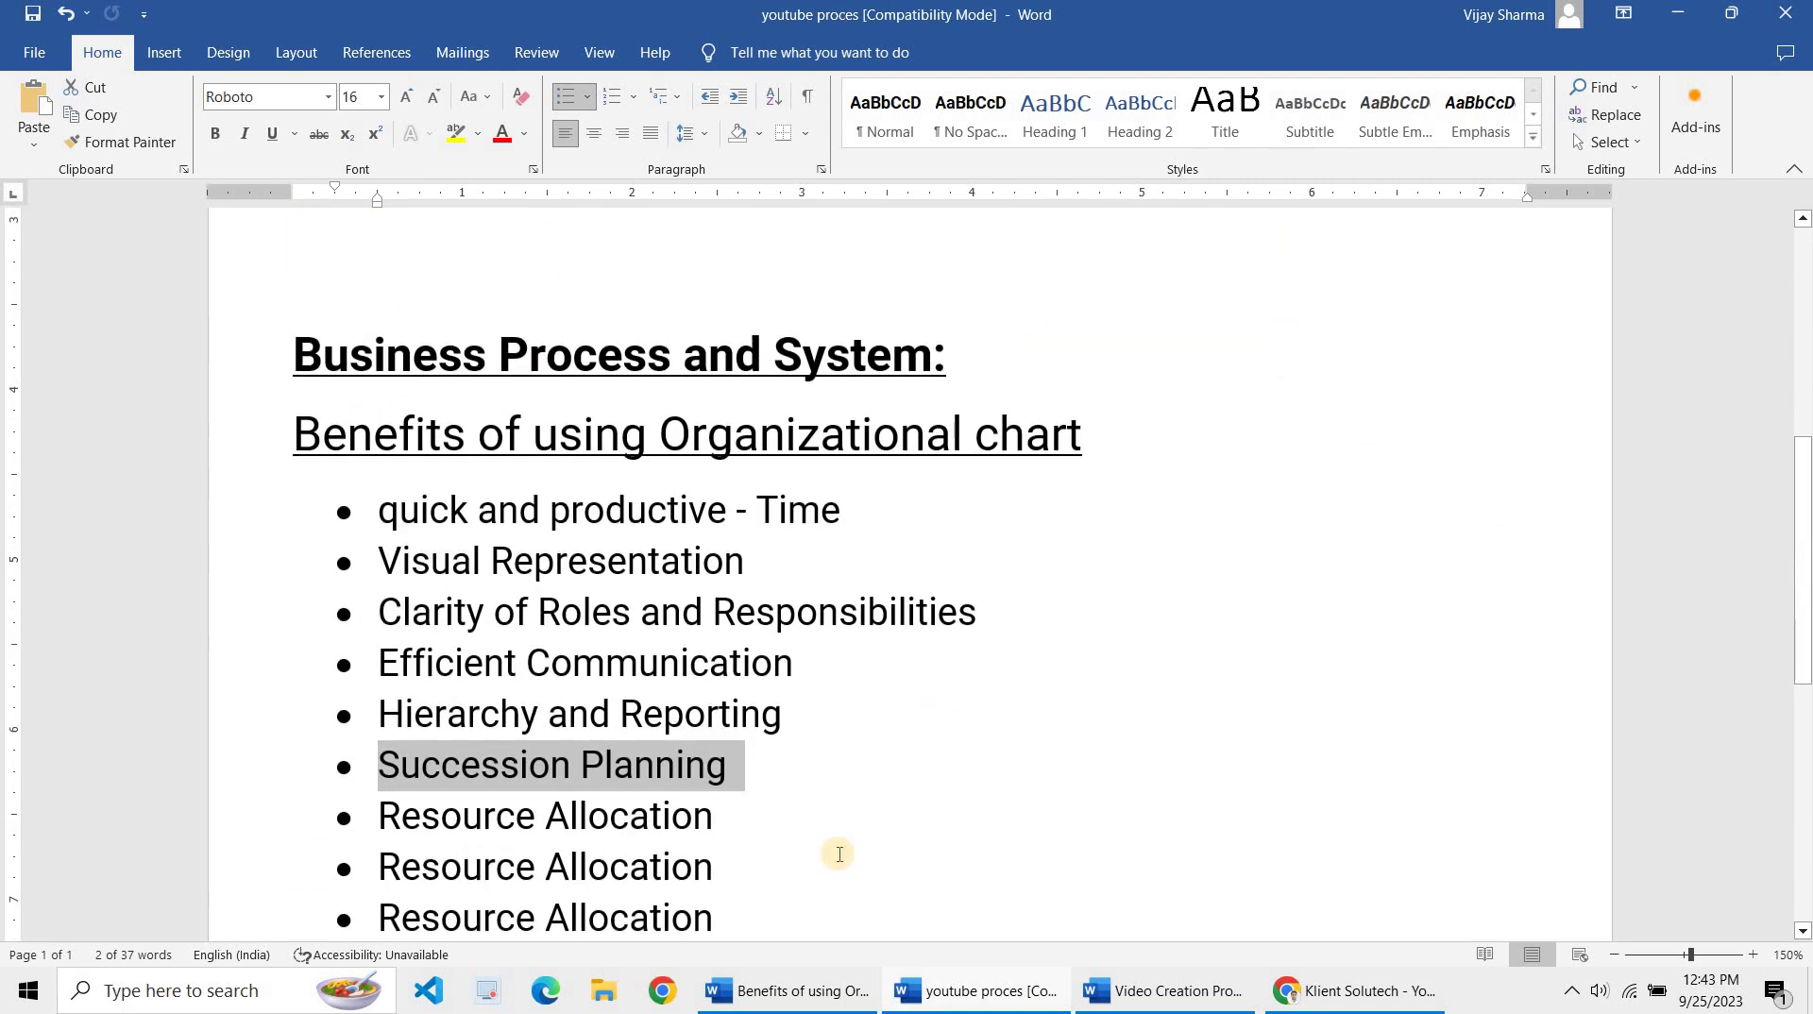
pyautogui.scroll(-2, 838, 854)
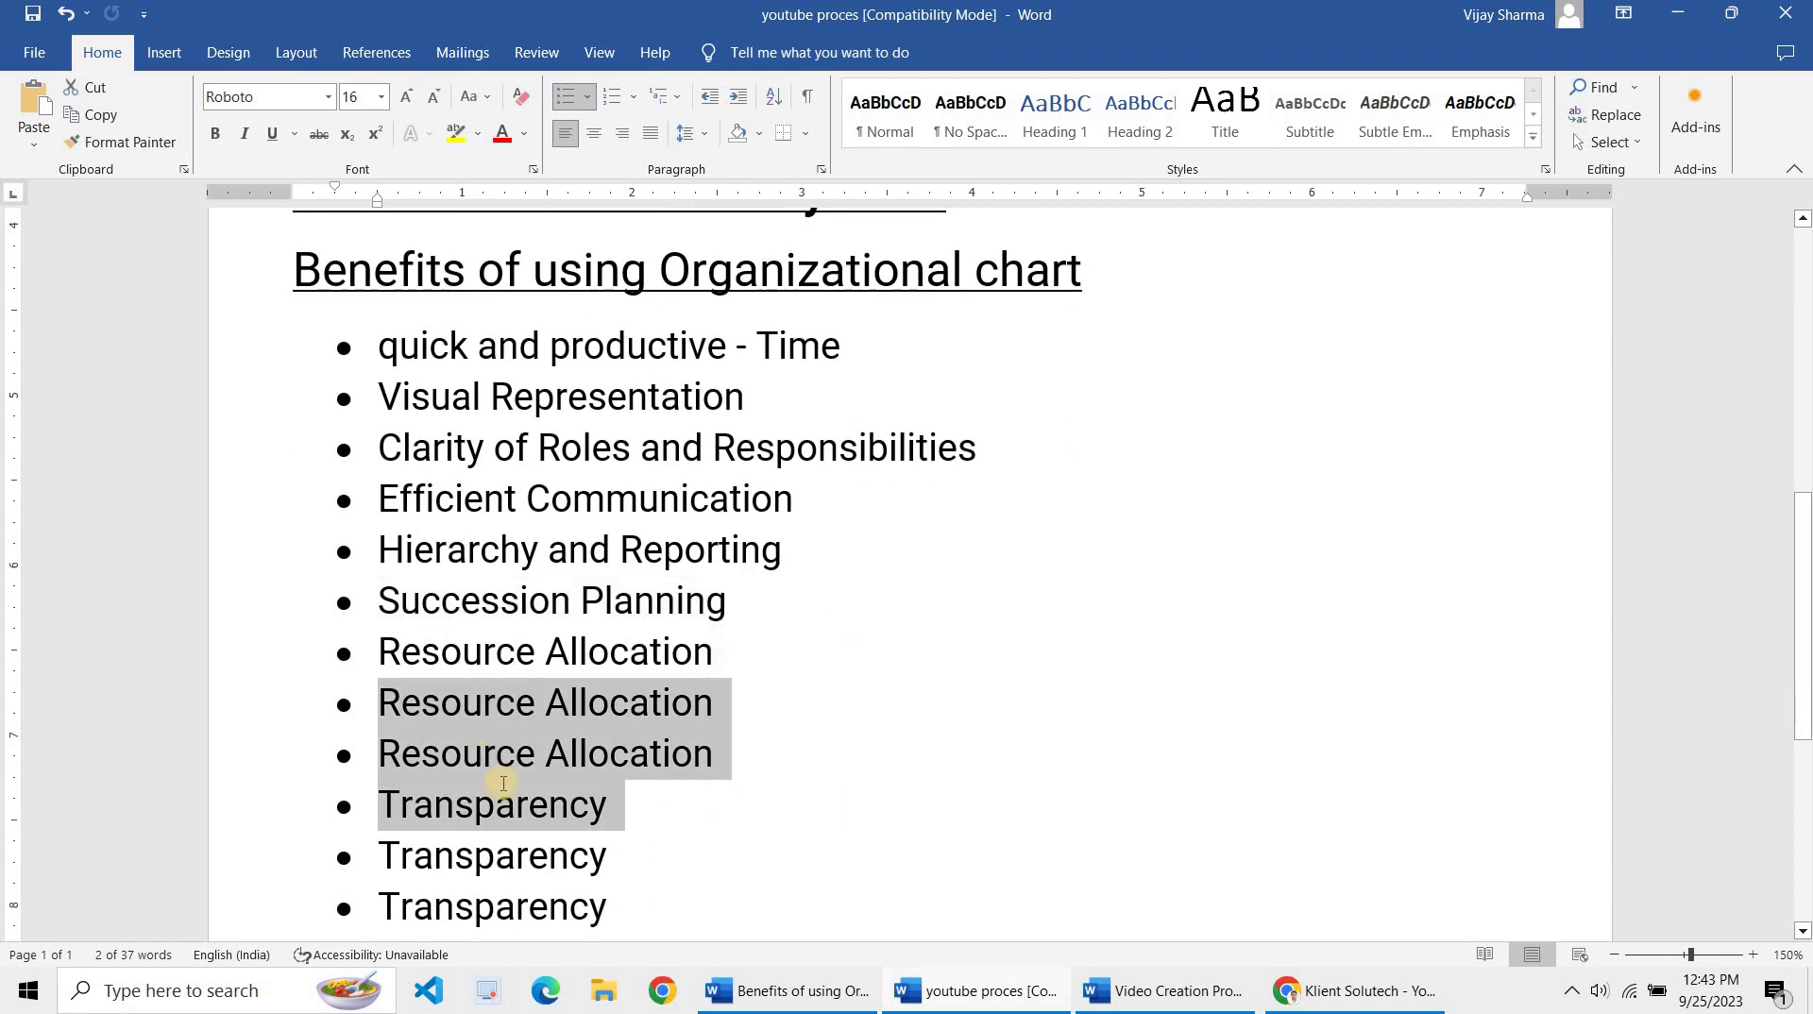
pyautogui.click(496, 754)
pyautogui.scroll(-3, 501, 783)
pyautogui.scroll(4, 501, 783)
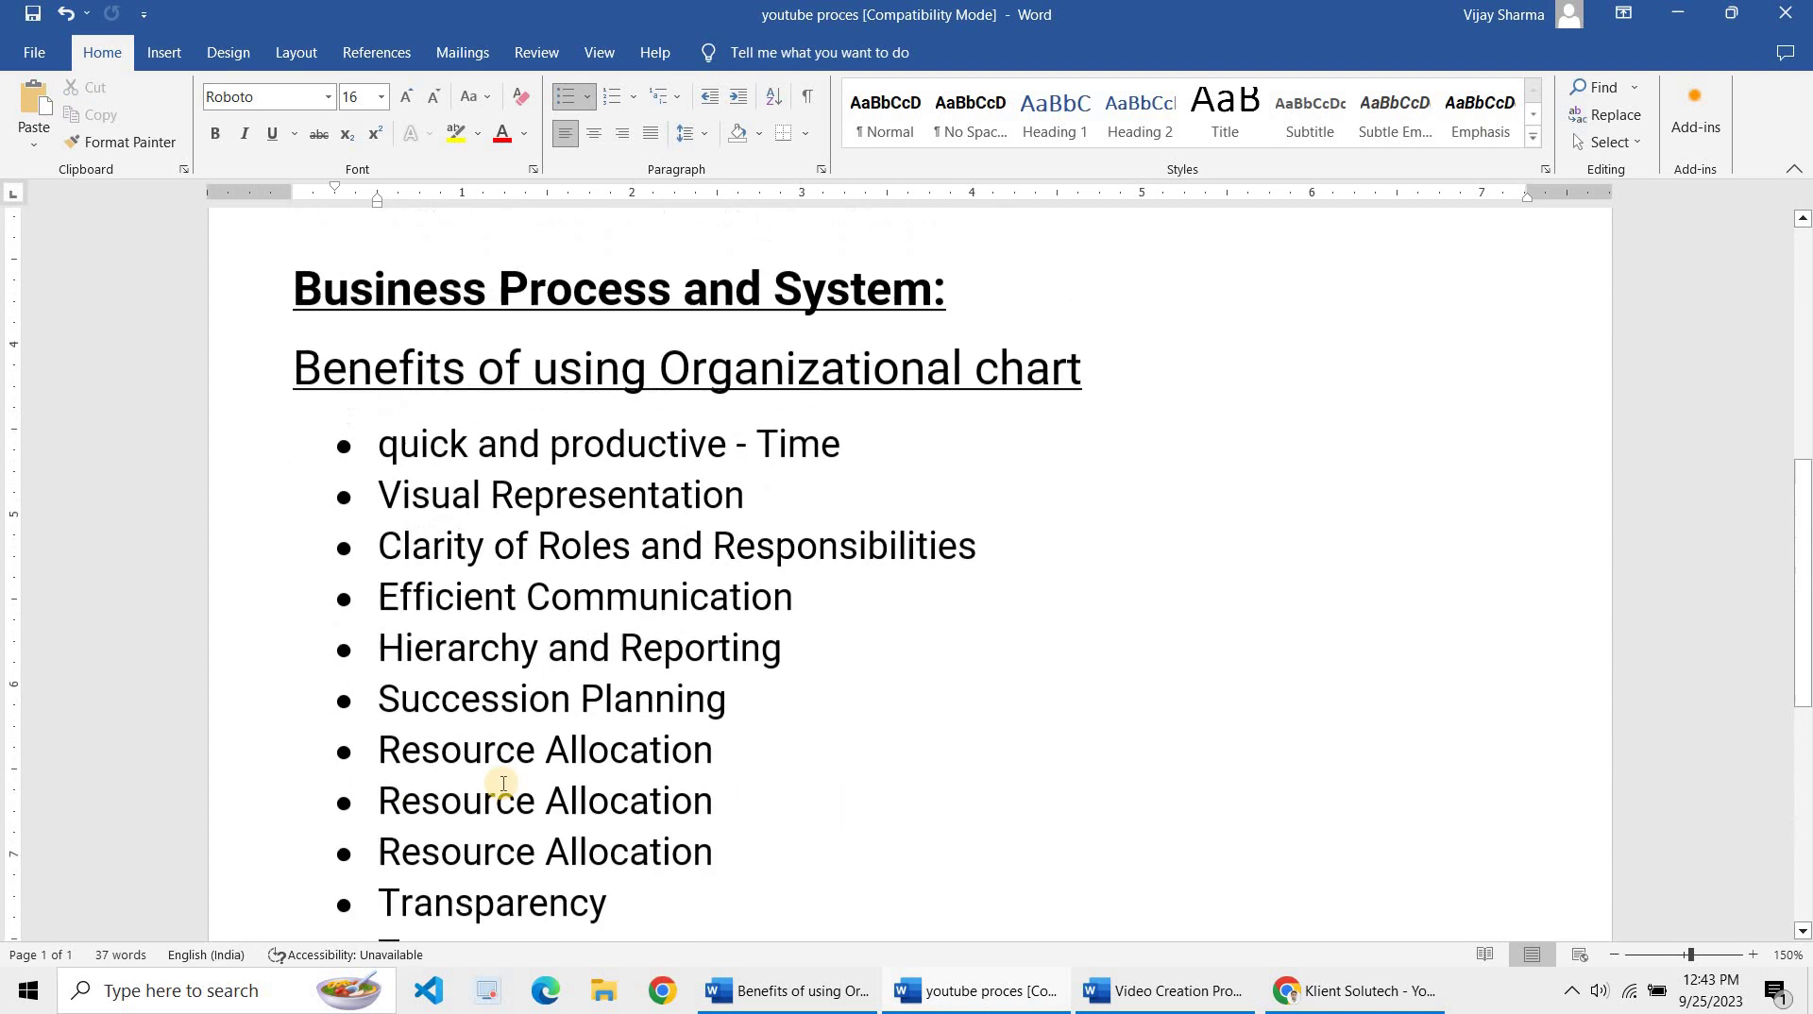
pyautogui.scroll(2, 500, 783)
pyautogui.scroll(5, 501, 782)
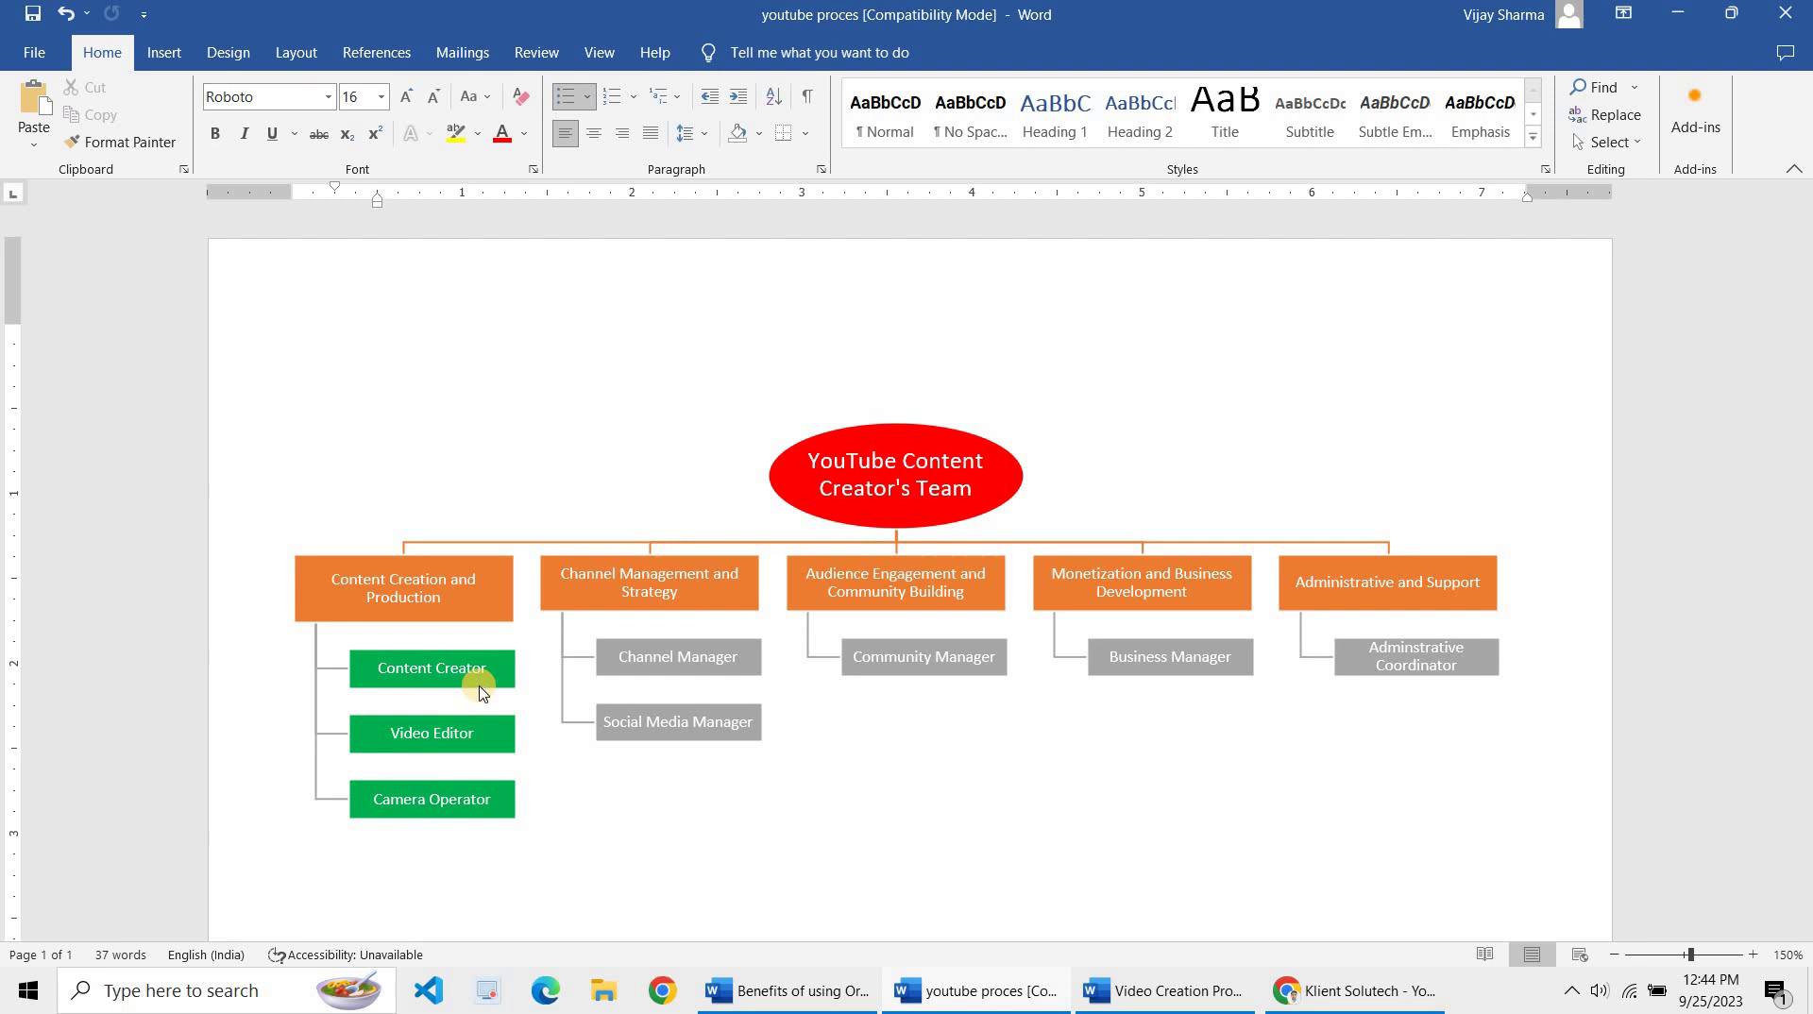
pyautogui.scroll(-1, 680, 686)
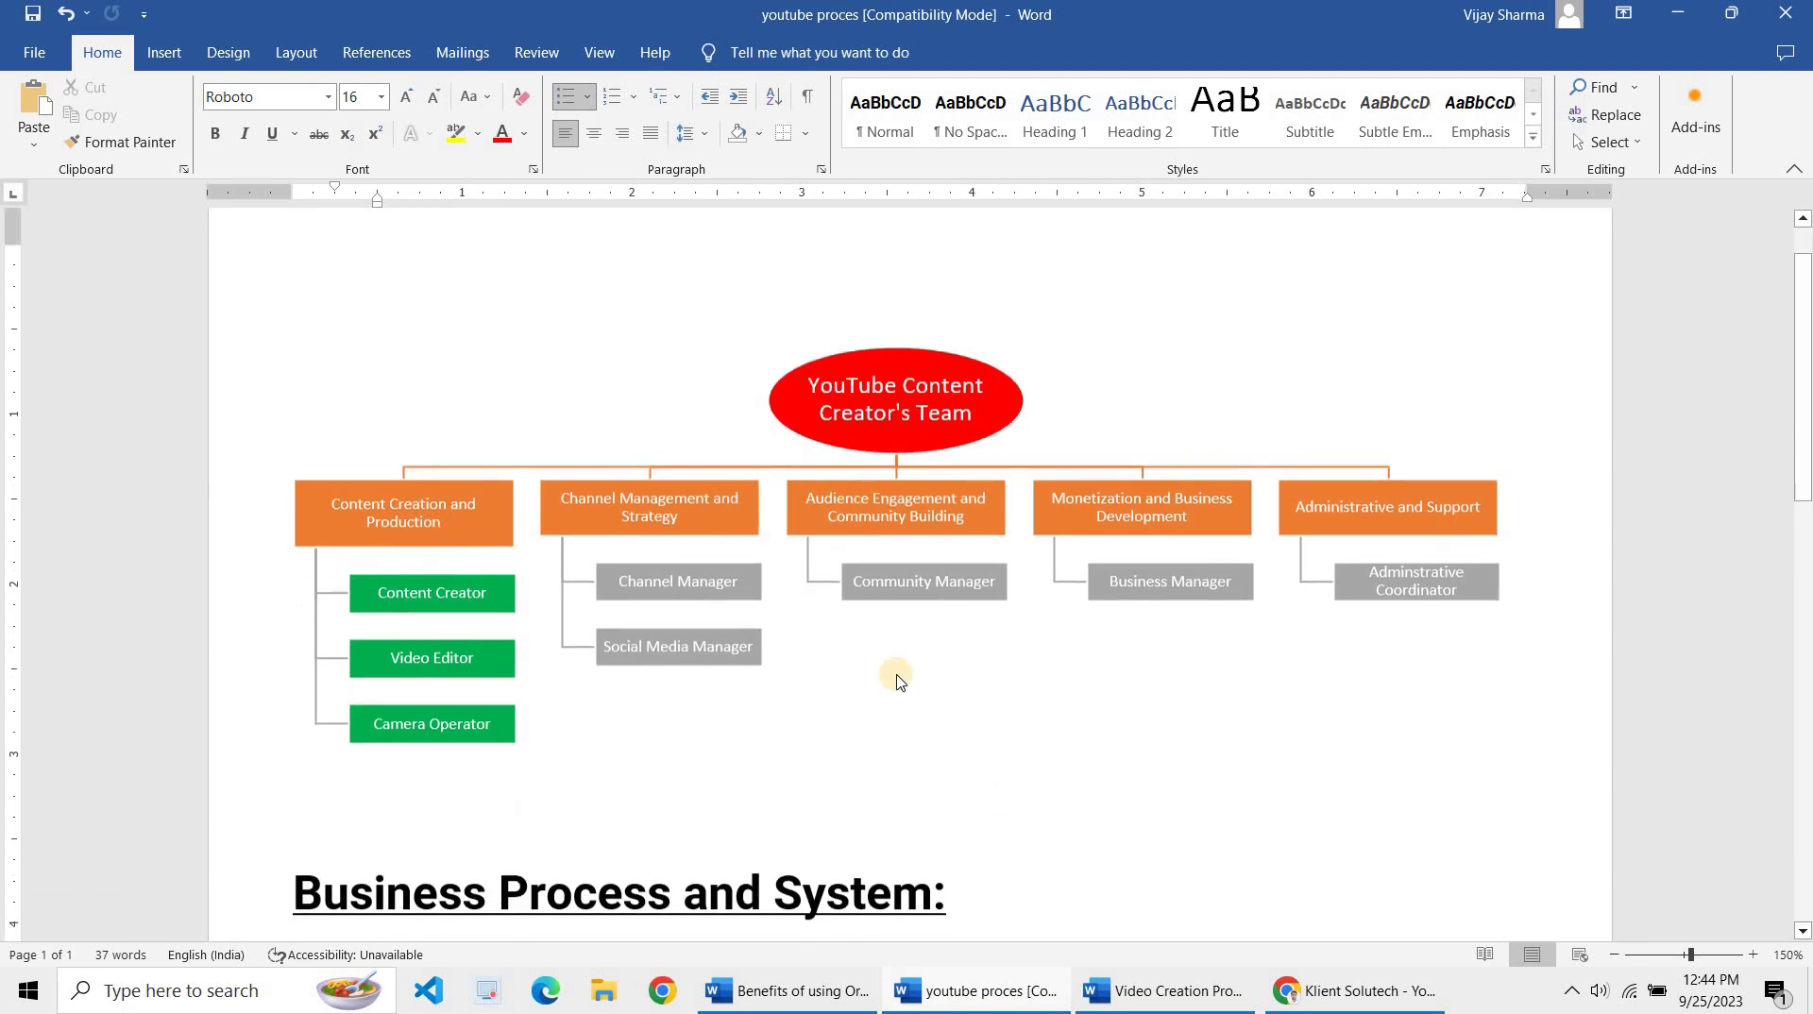
pyautogui.click(1020, 998)
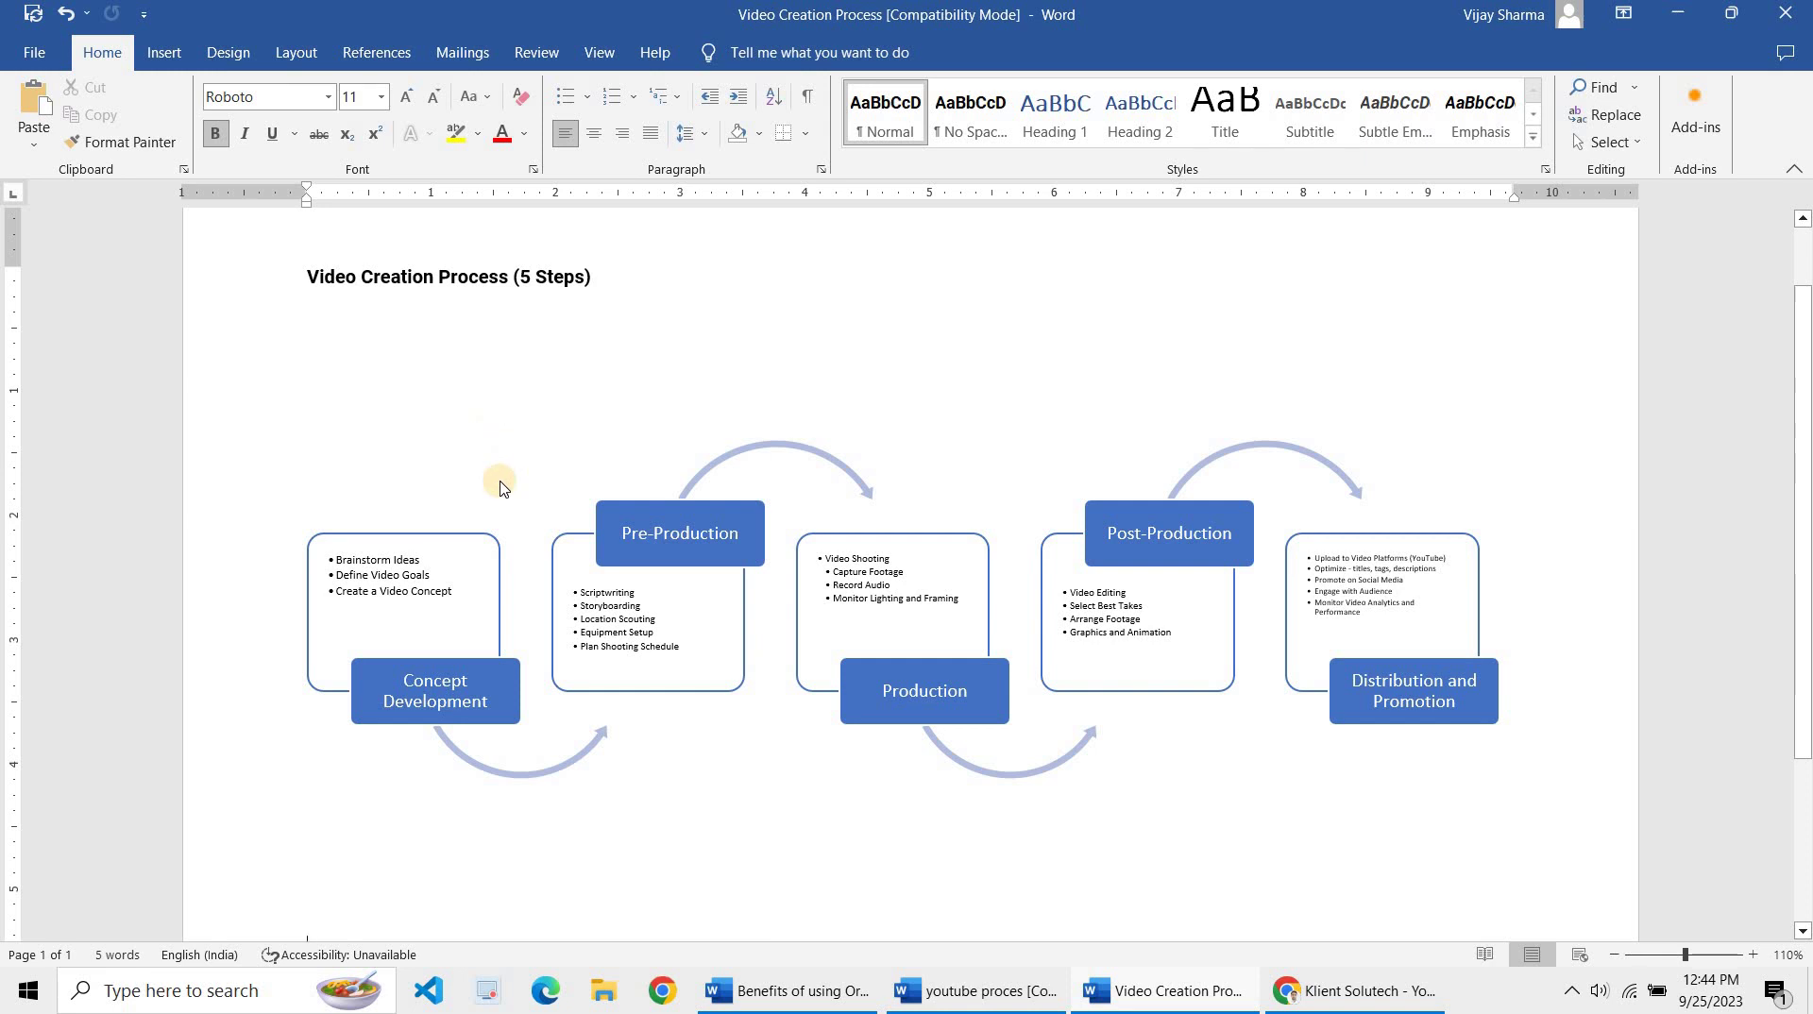
# Zoom the Video Creation Process document to 130% and browse the Design and Insert options
pyautogui.scroll(1, 444, 480)
pyautogui.scroll(1, 387, 500)
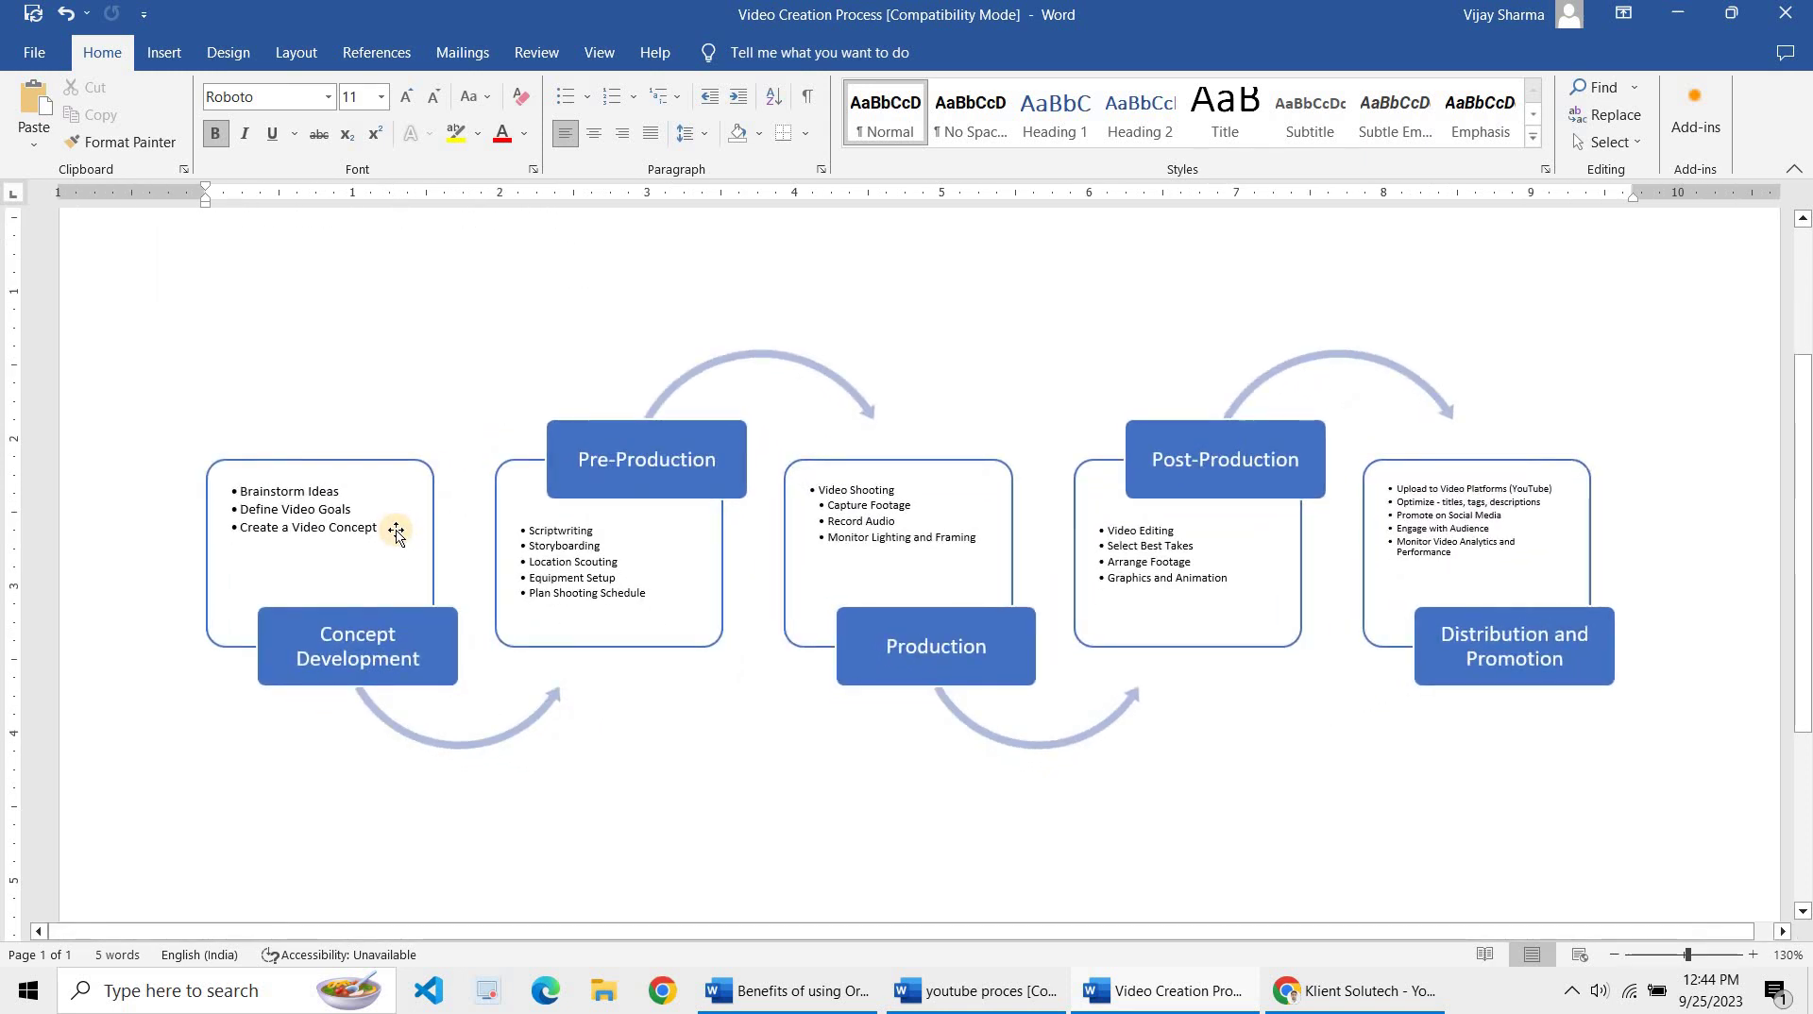
pyautogui.scroll(3, 378, 510)
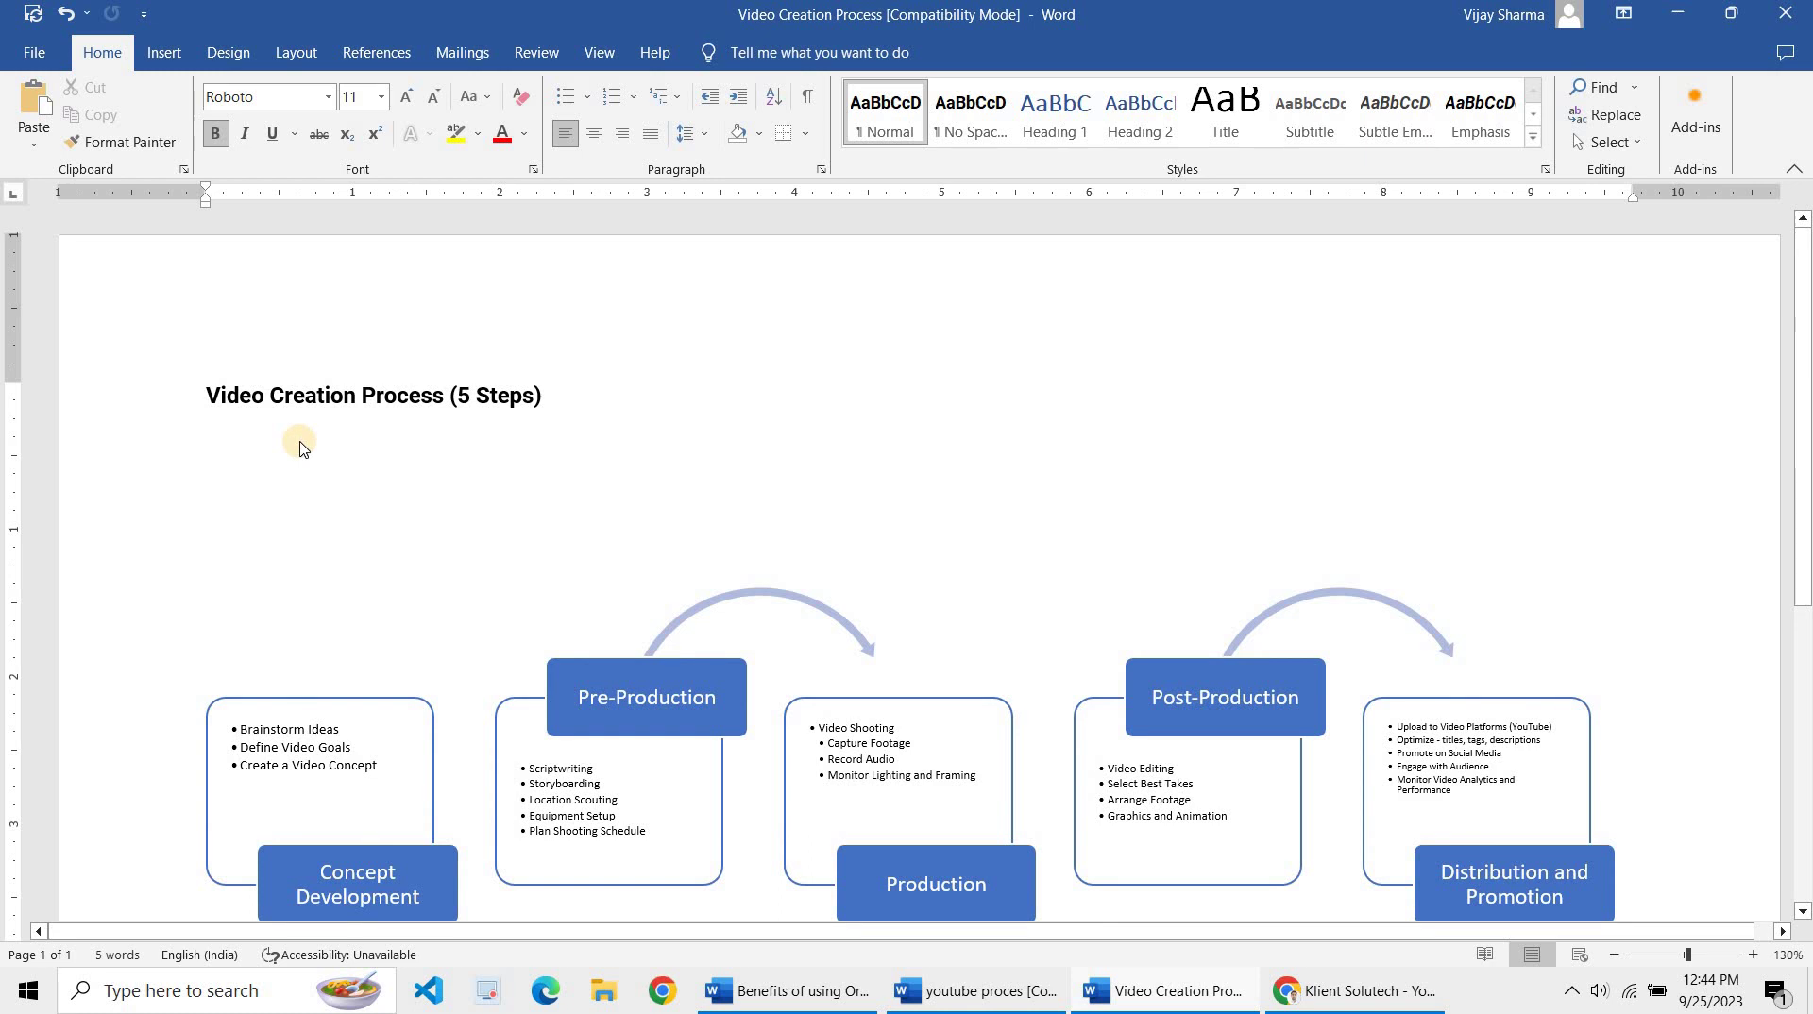
pyautogui.scroll(-1, 301, 448)
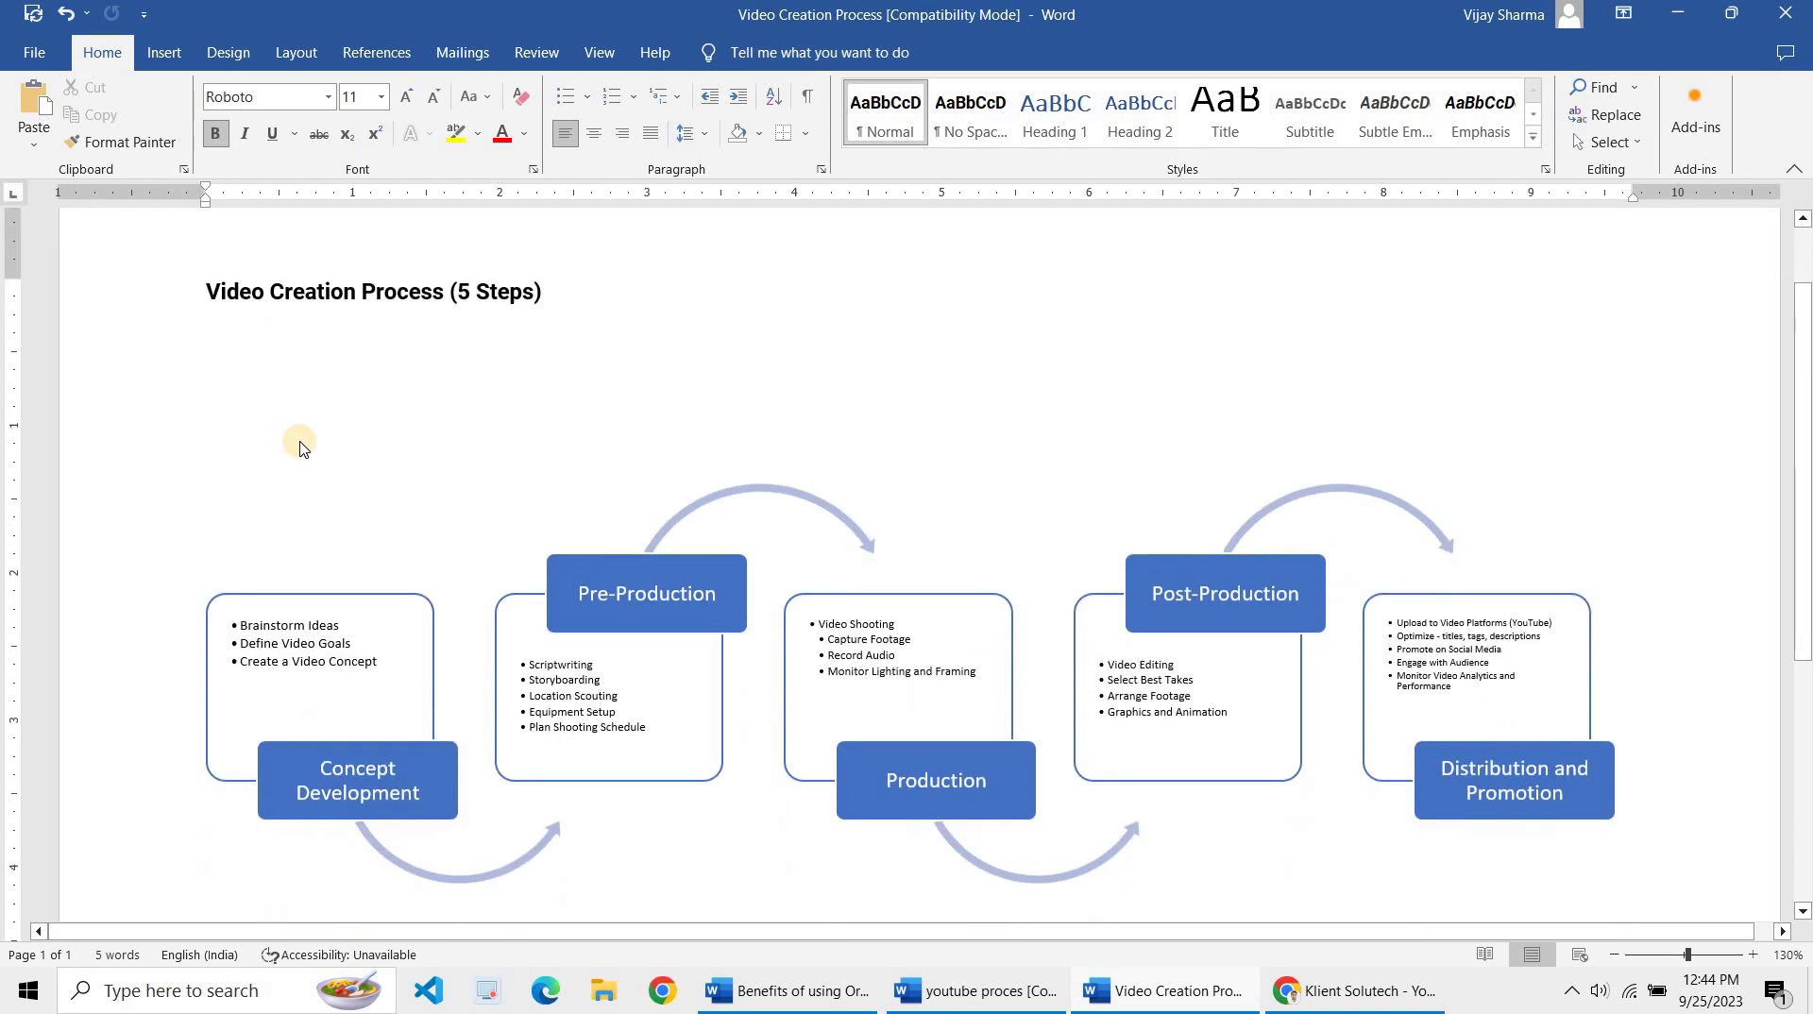
pyautogui.click(226, 56)
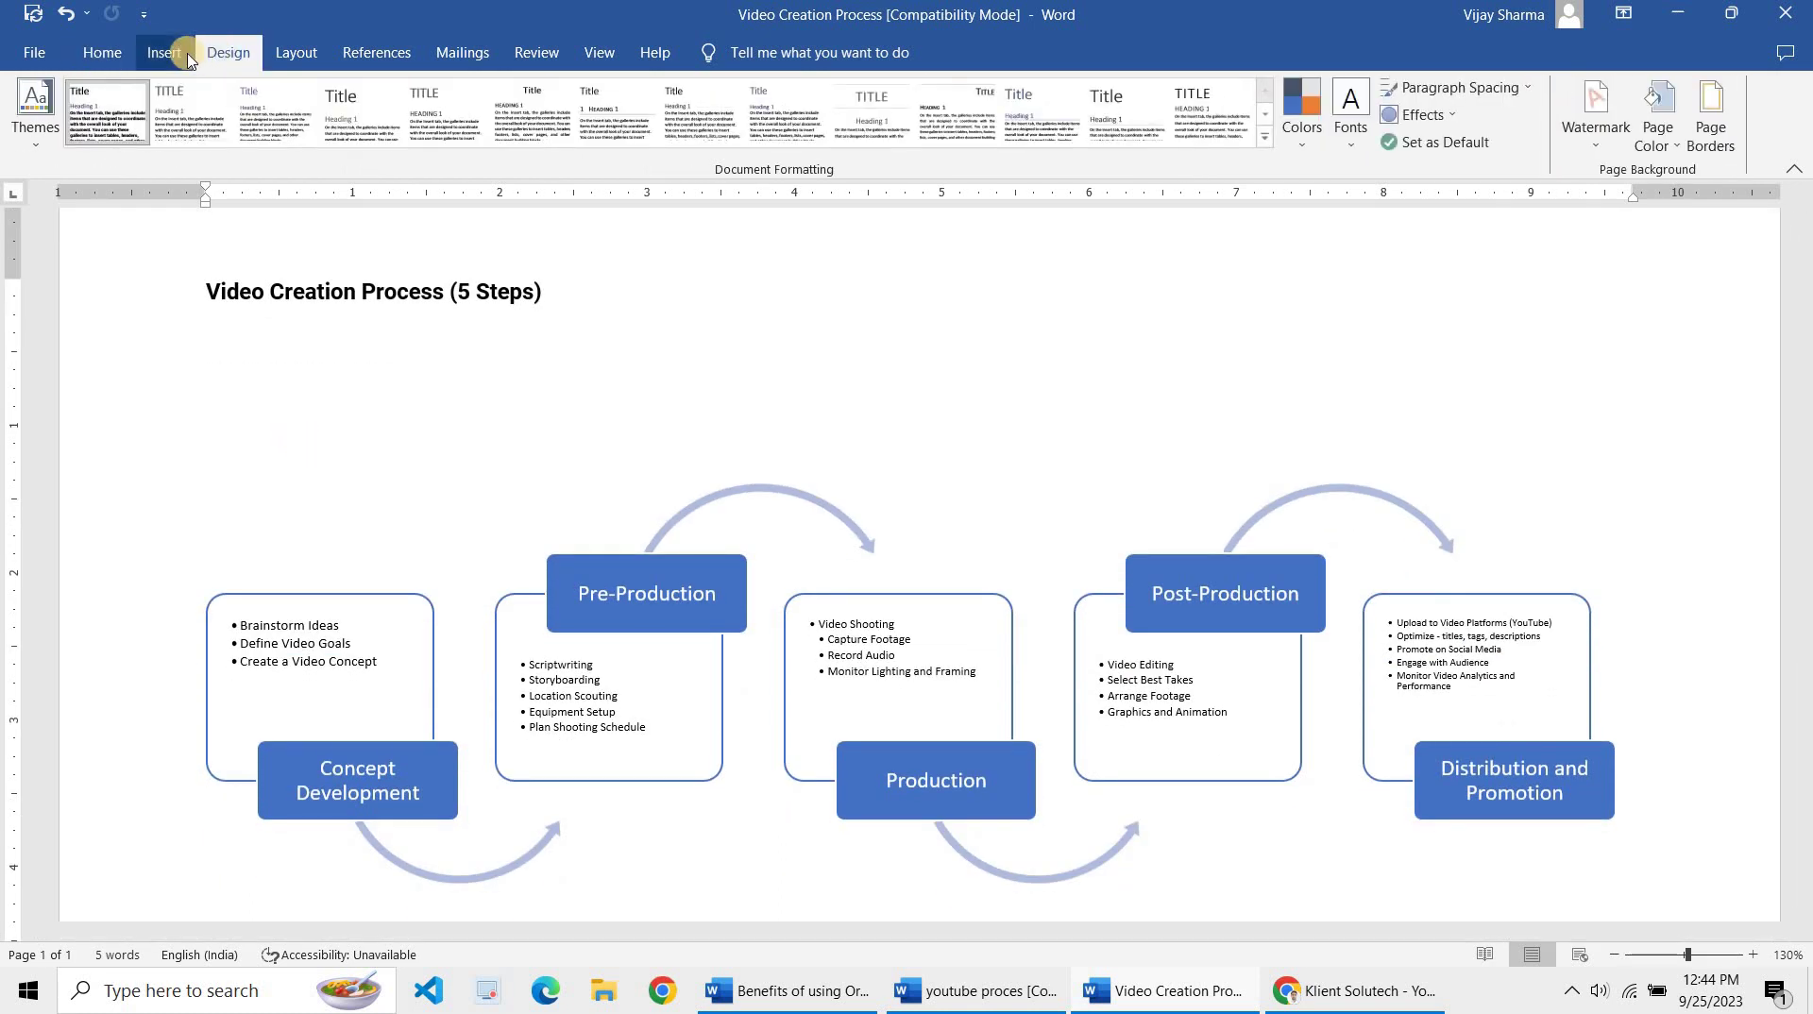
pyautogui.click(168, 54)
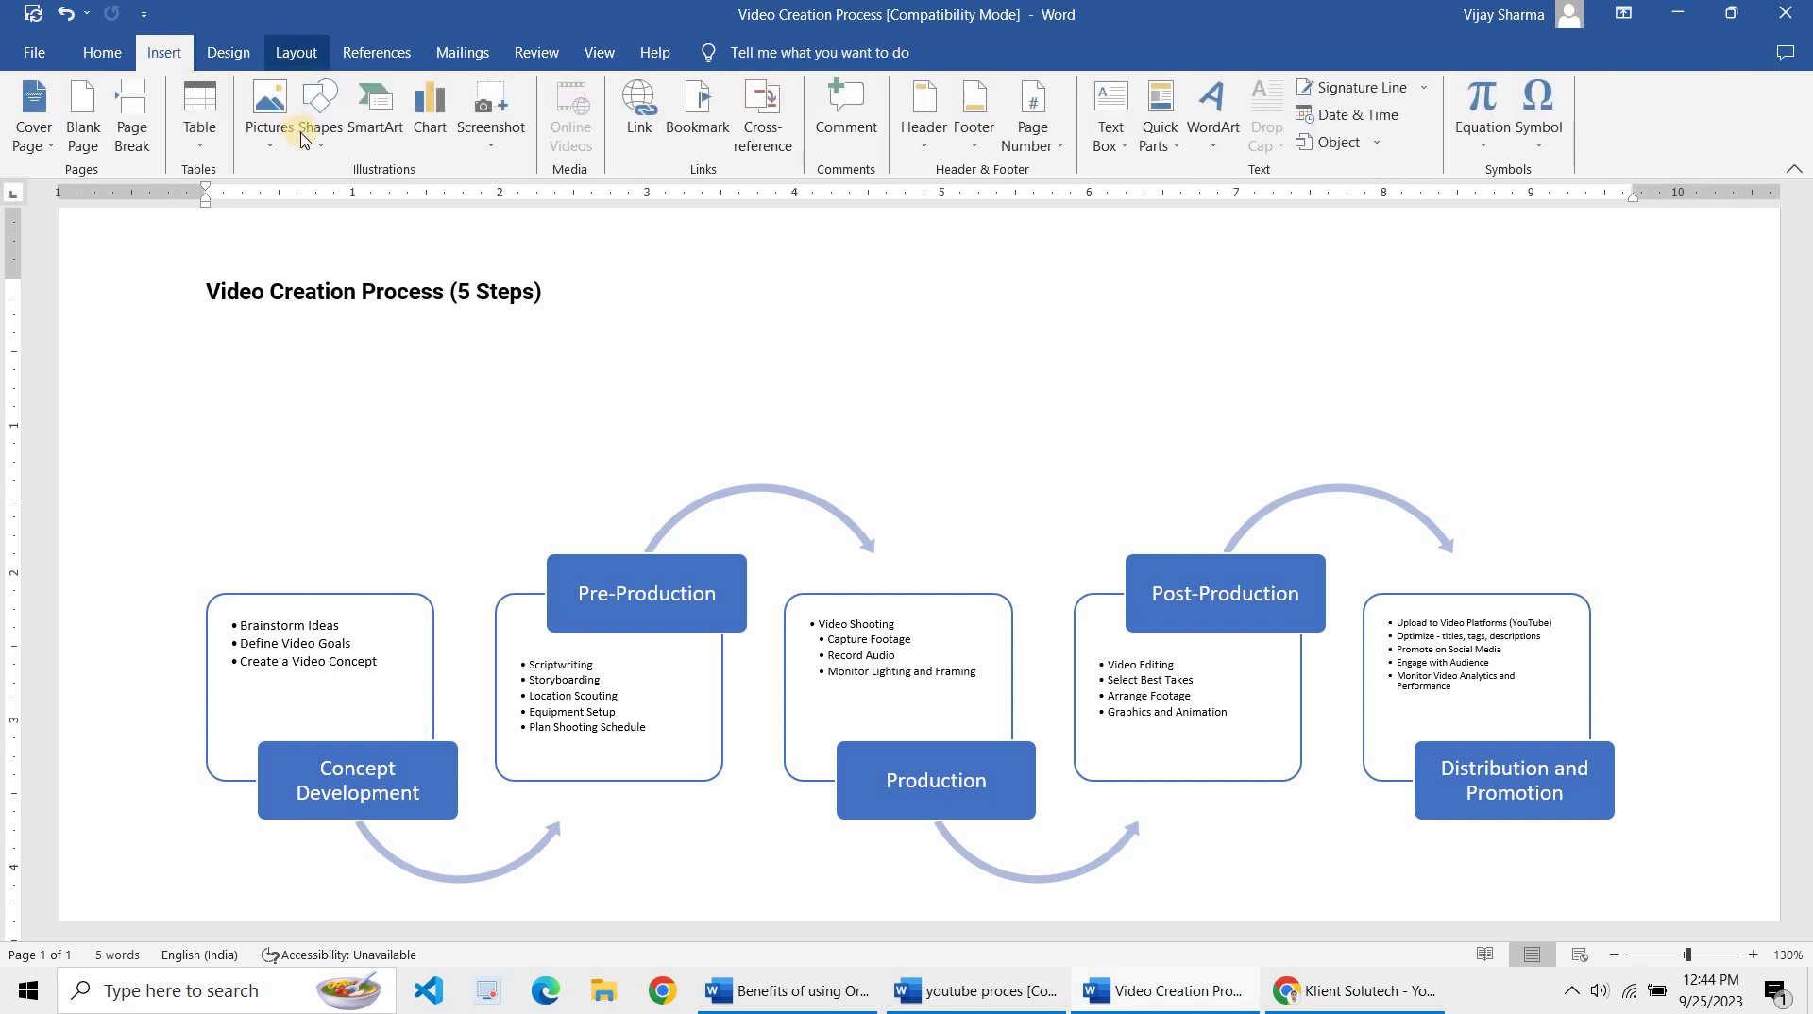
pyautogui.click(231, 54)
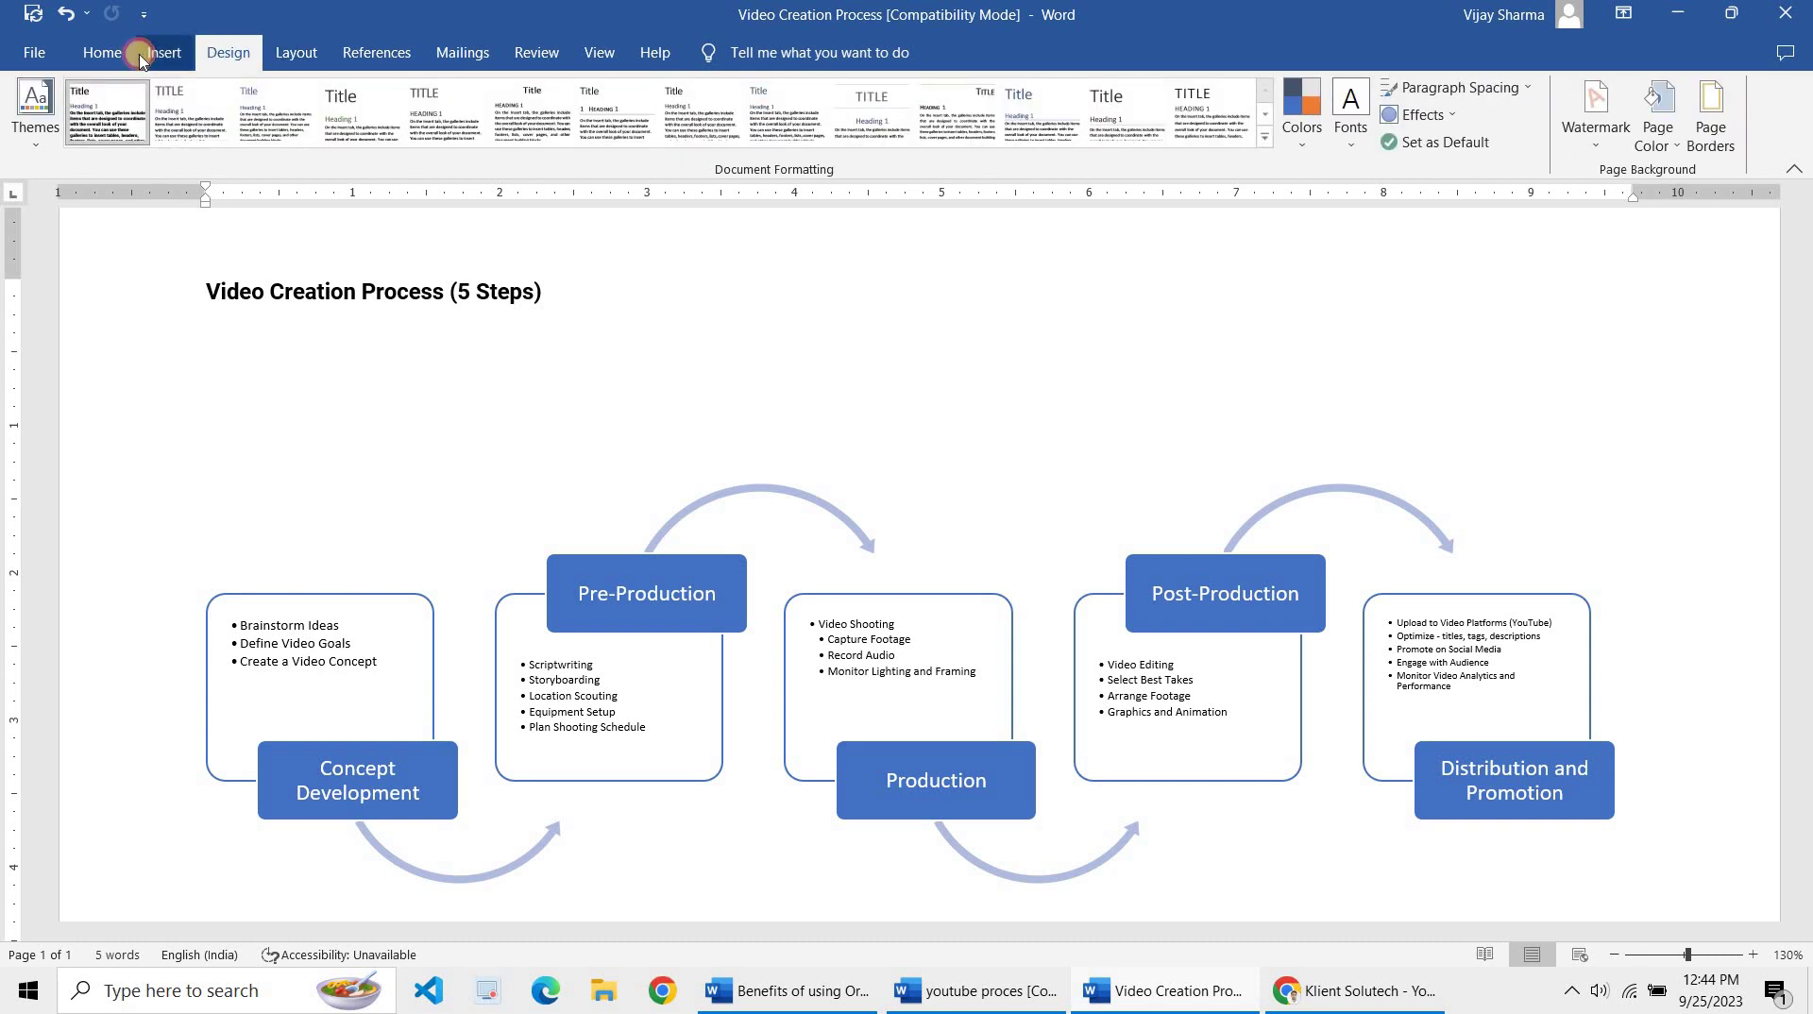
# Undo the last change and create a new blank document, Document4
pyautogui.click(144, 57)
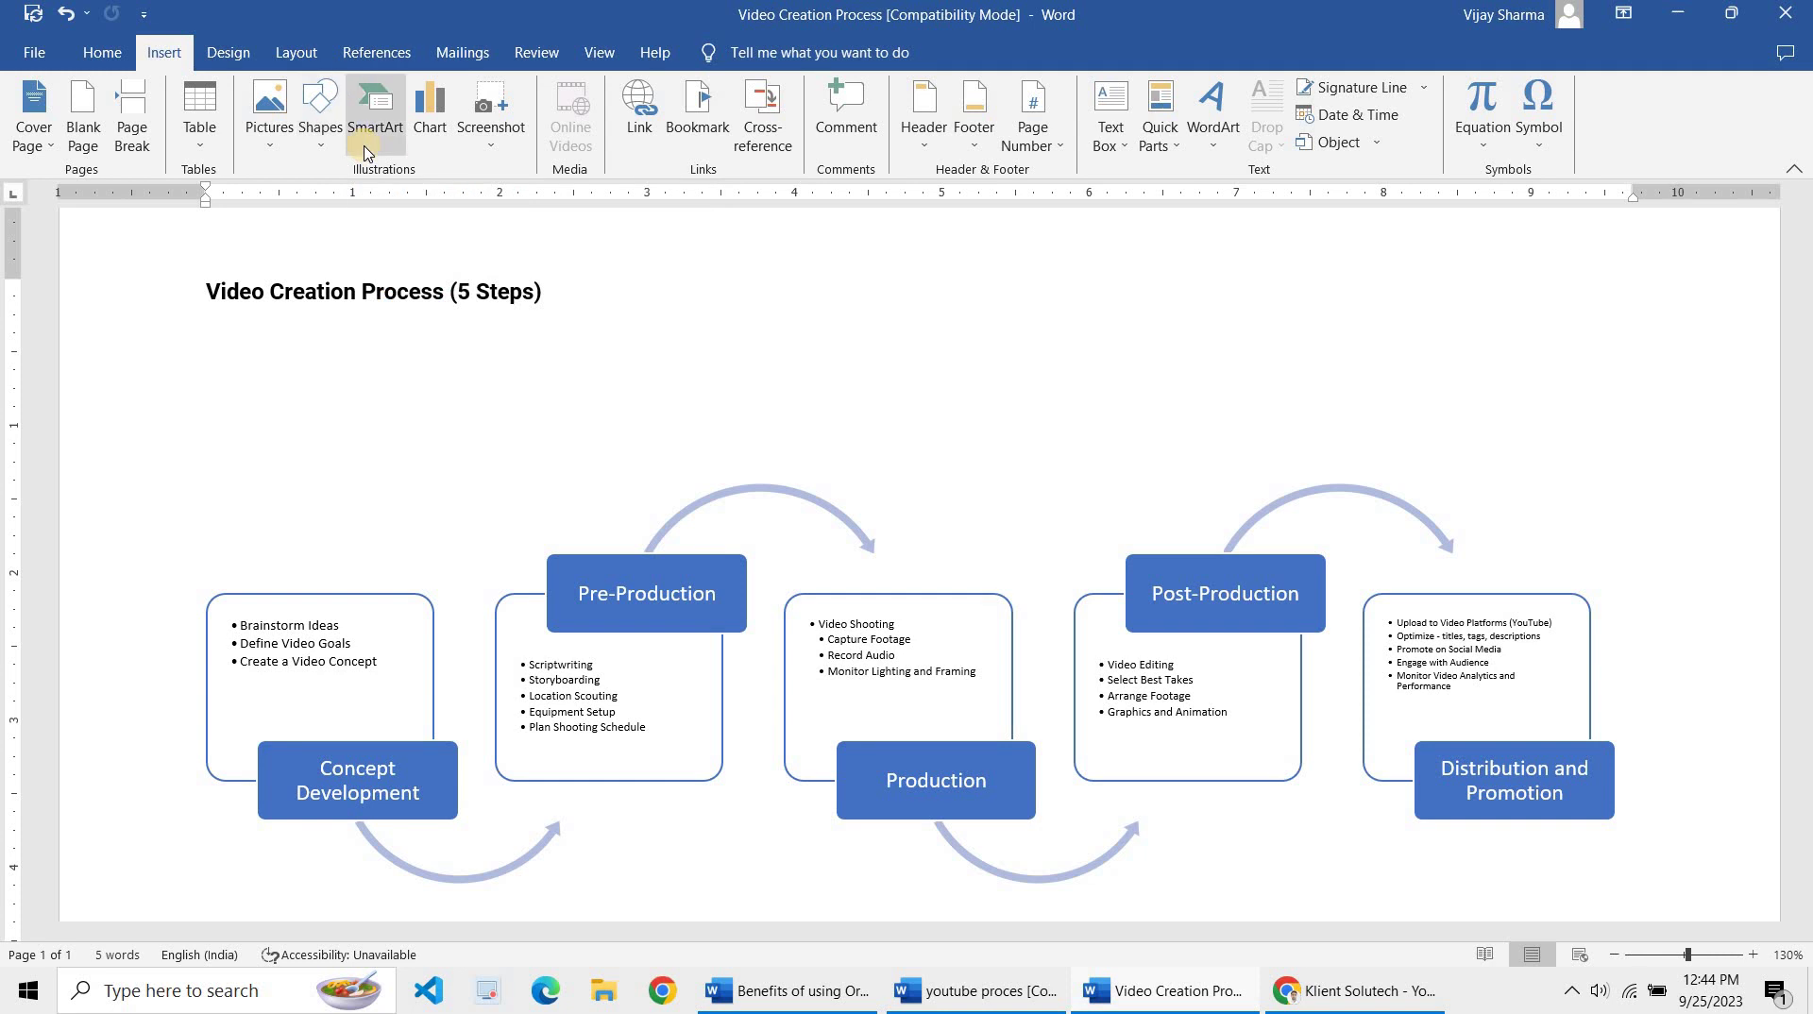
pyautogui.hotkey('ctrl', 'z')
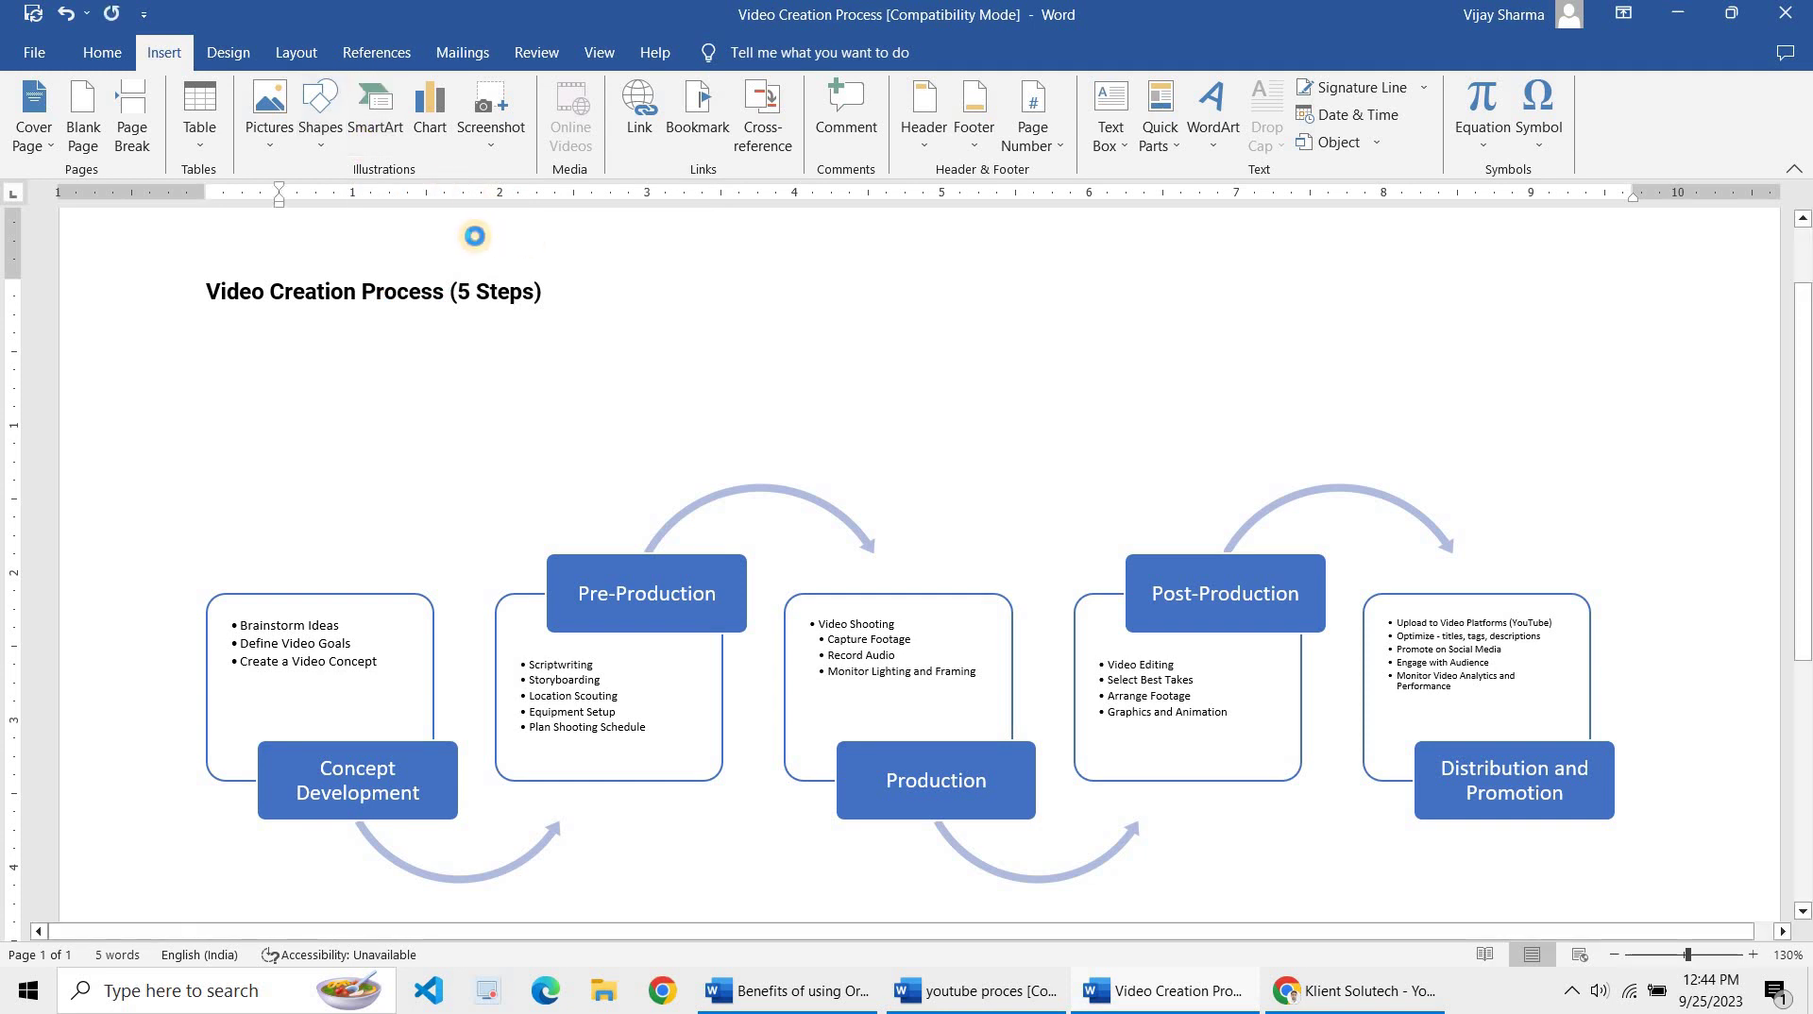
pyautogui.hotkey('ctrl', 'n')
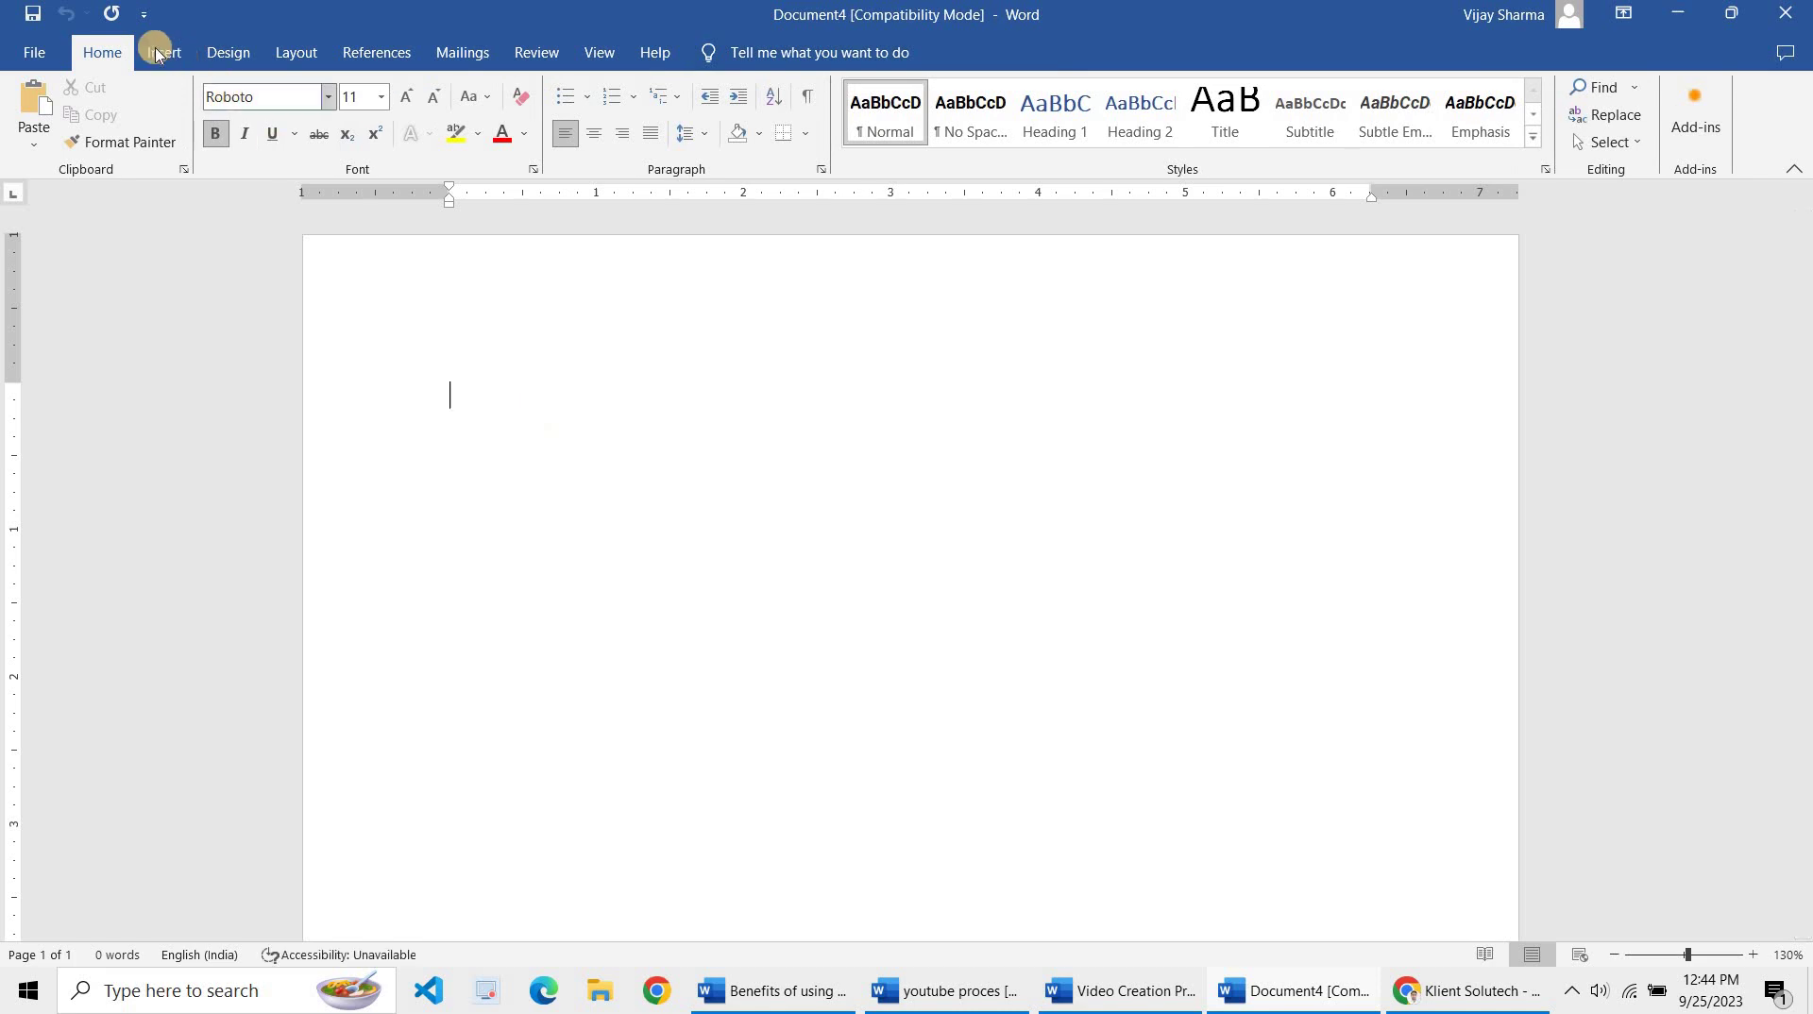
# Insert a Hierarchy > Organization Chart SmartArt graphic into Document4
pyautogui.click(157, 53)
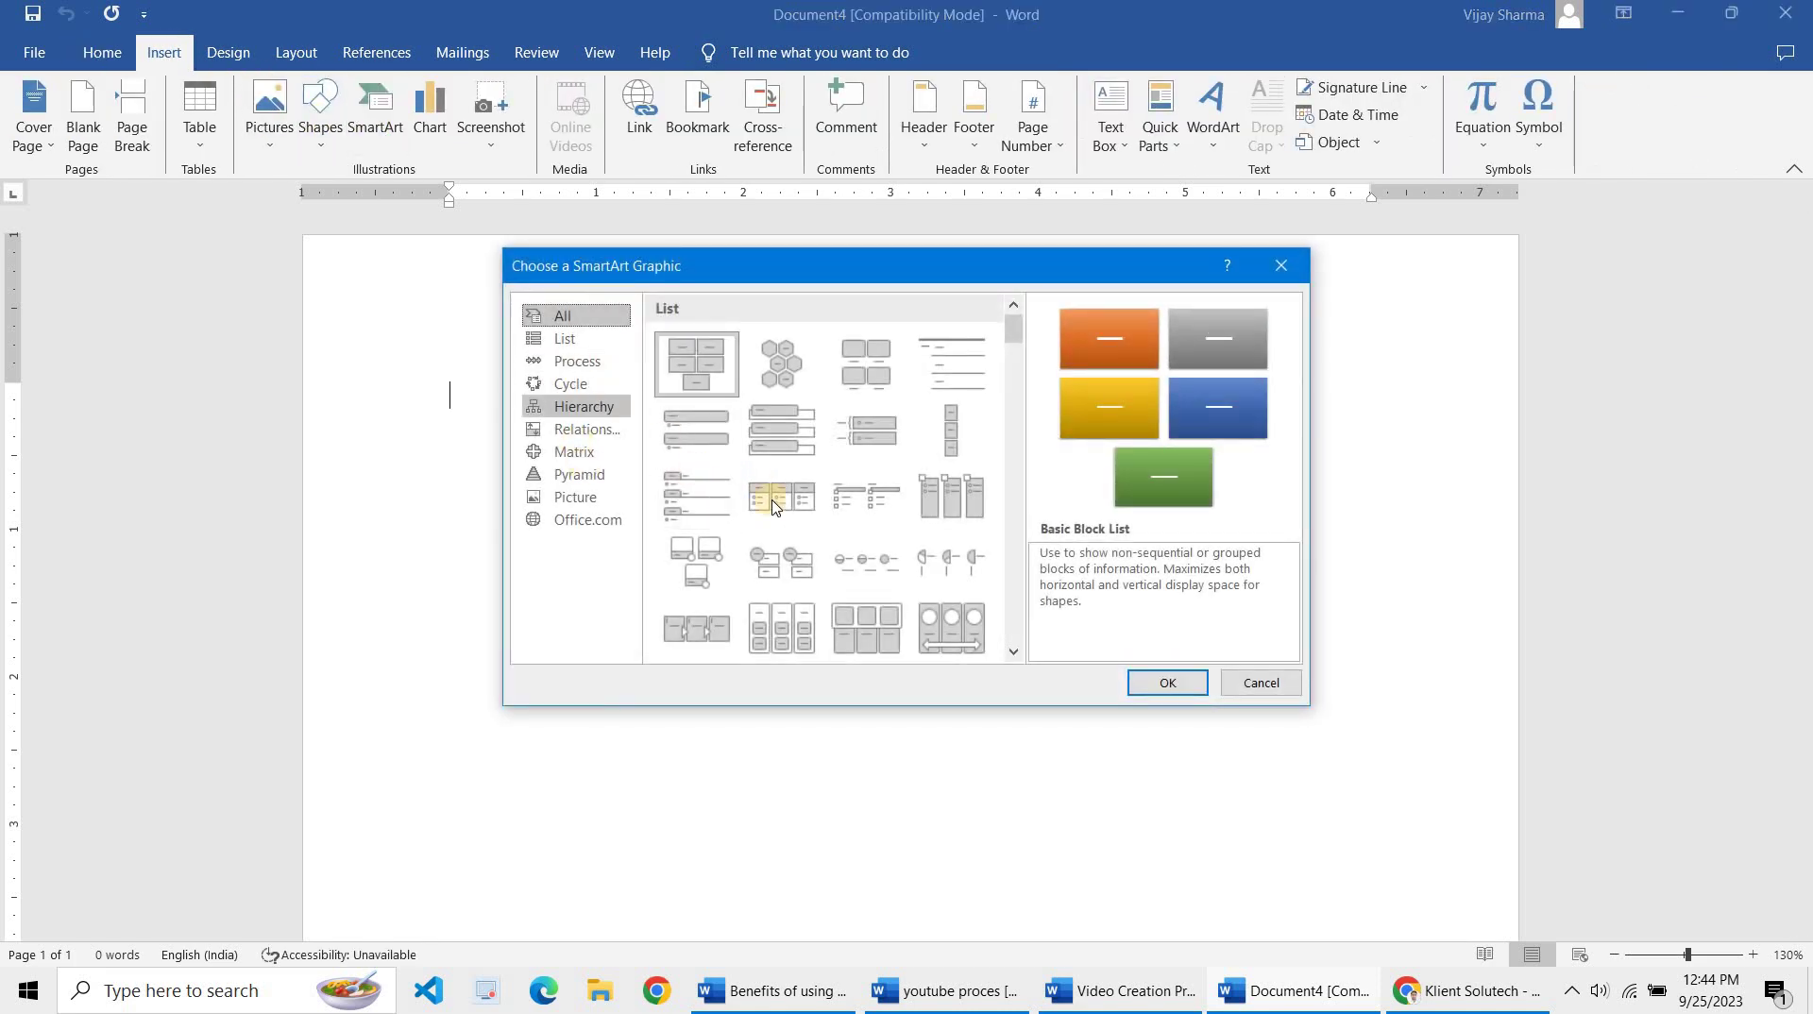
pyautogui.click(616, 407)
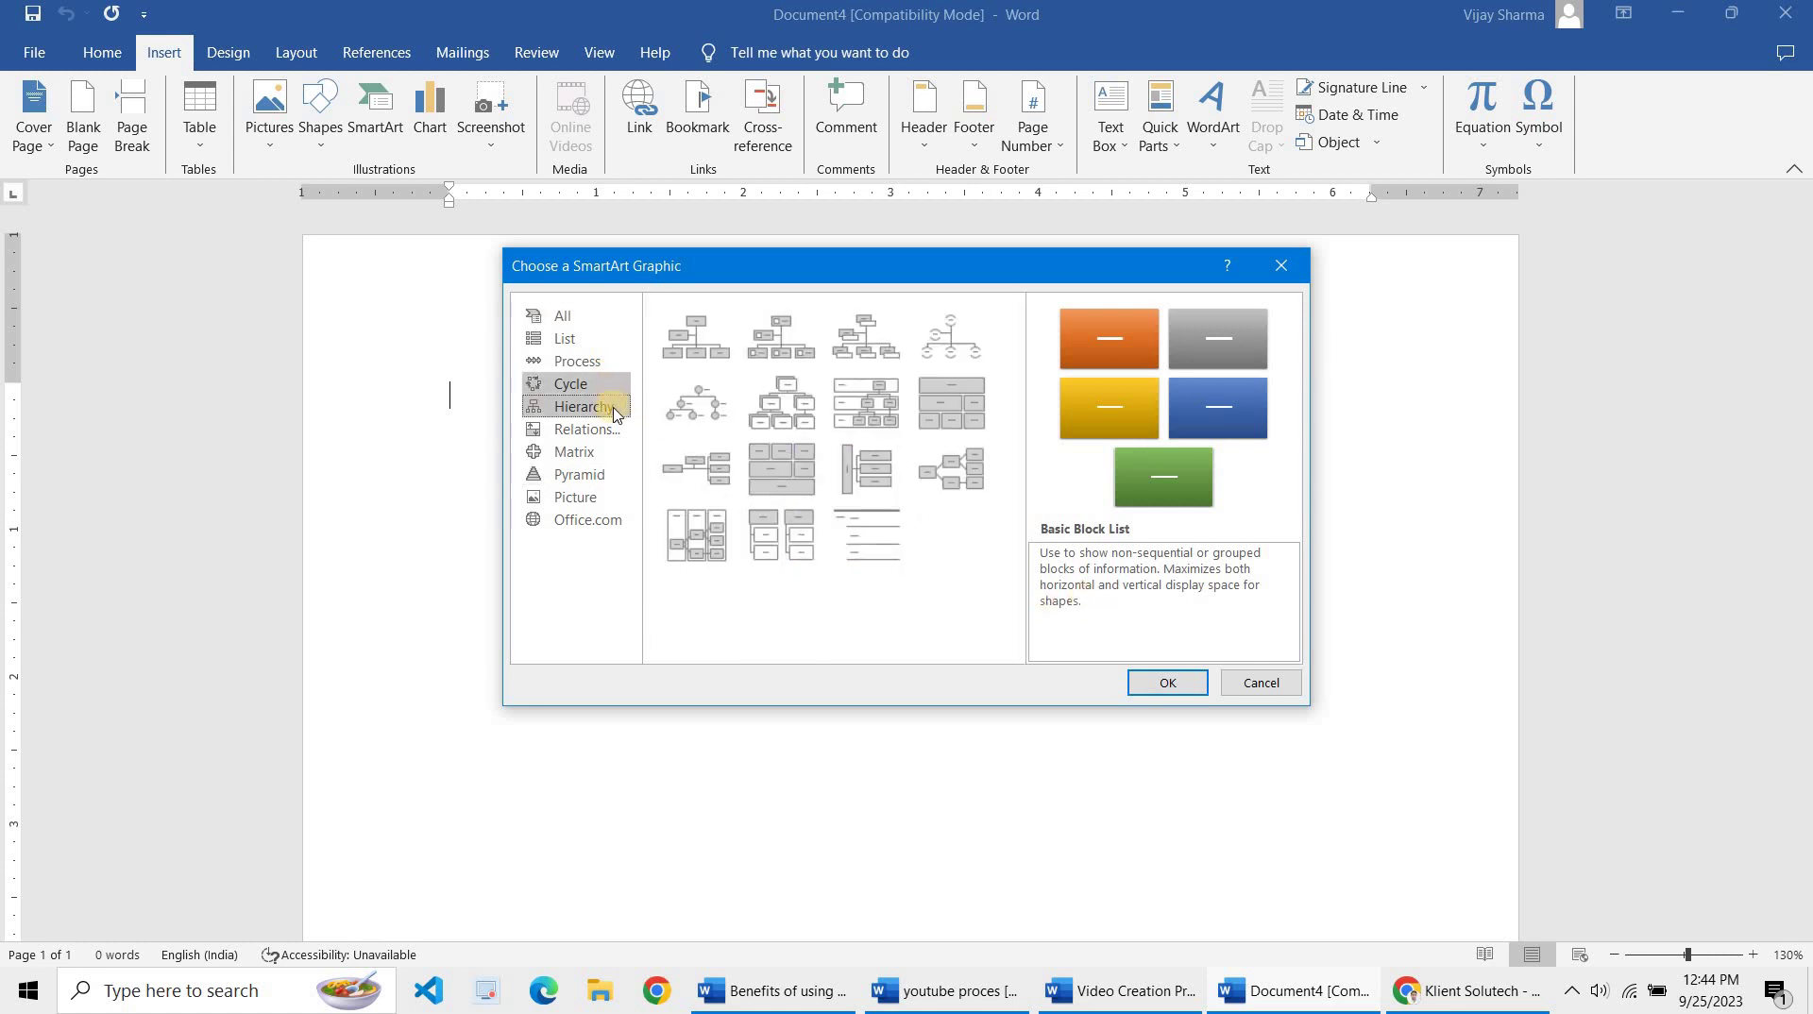
pyautogui.click(677, 351)
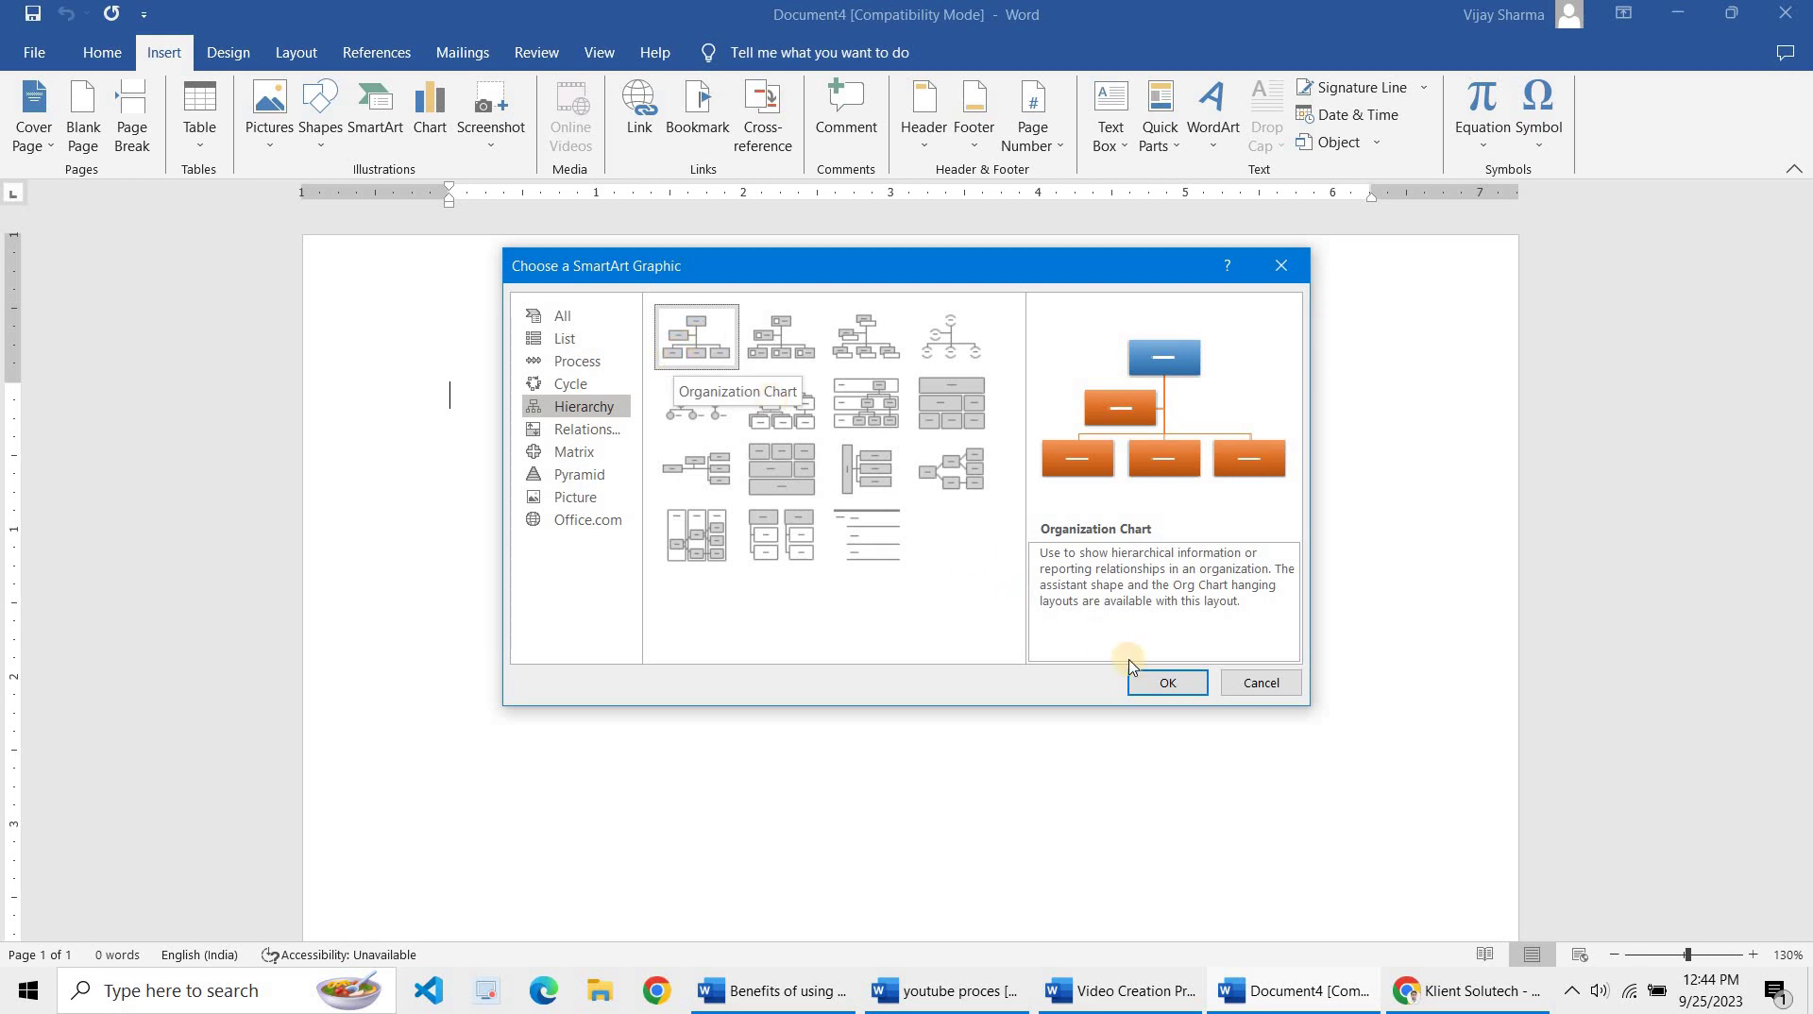
pyautogui.click(1154, 682)
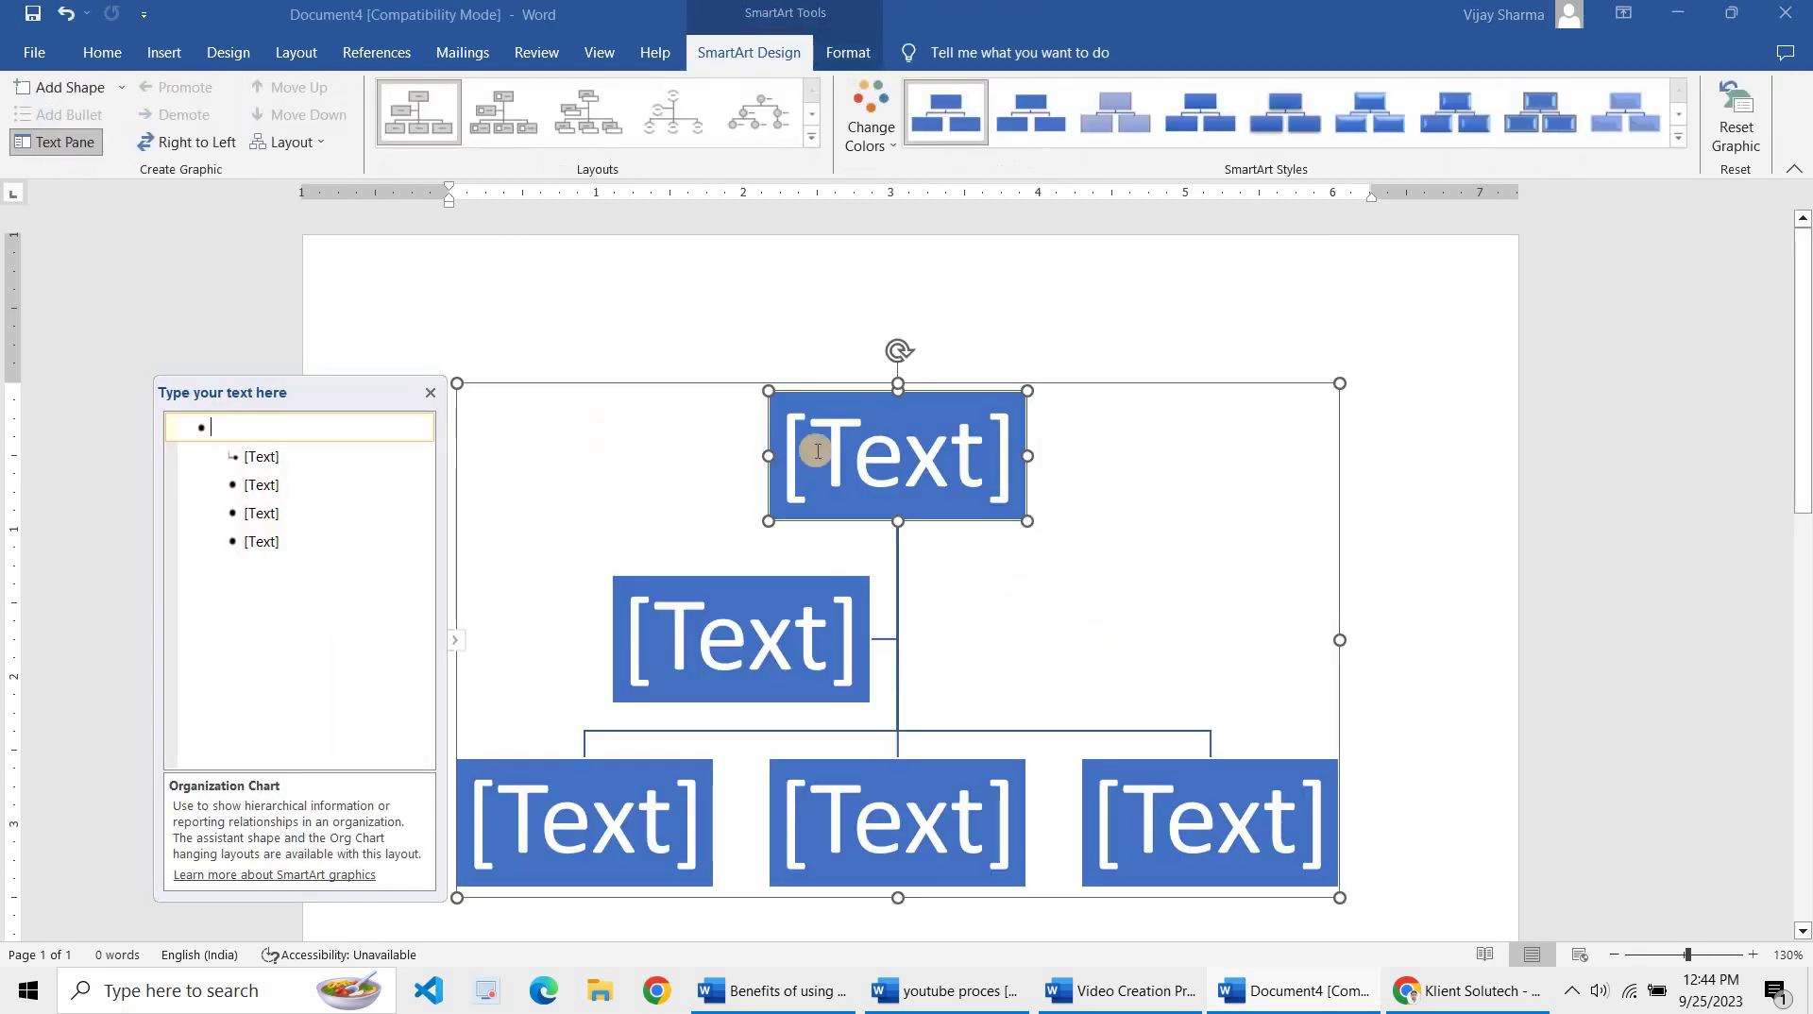
# Keep the Organization Chart layout and apply the first Colorful colour scheme
pyautogui.scroll(-1, 935, 415)
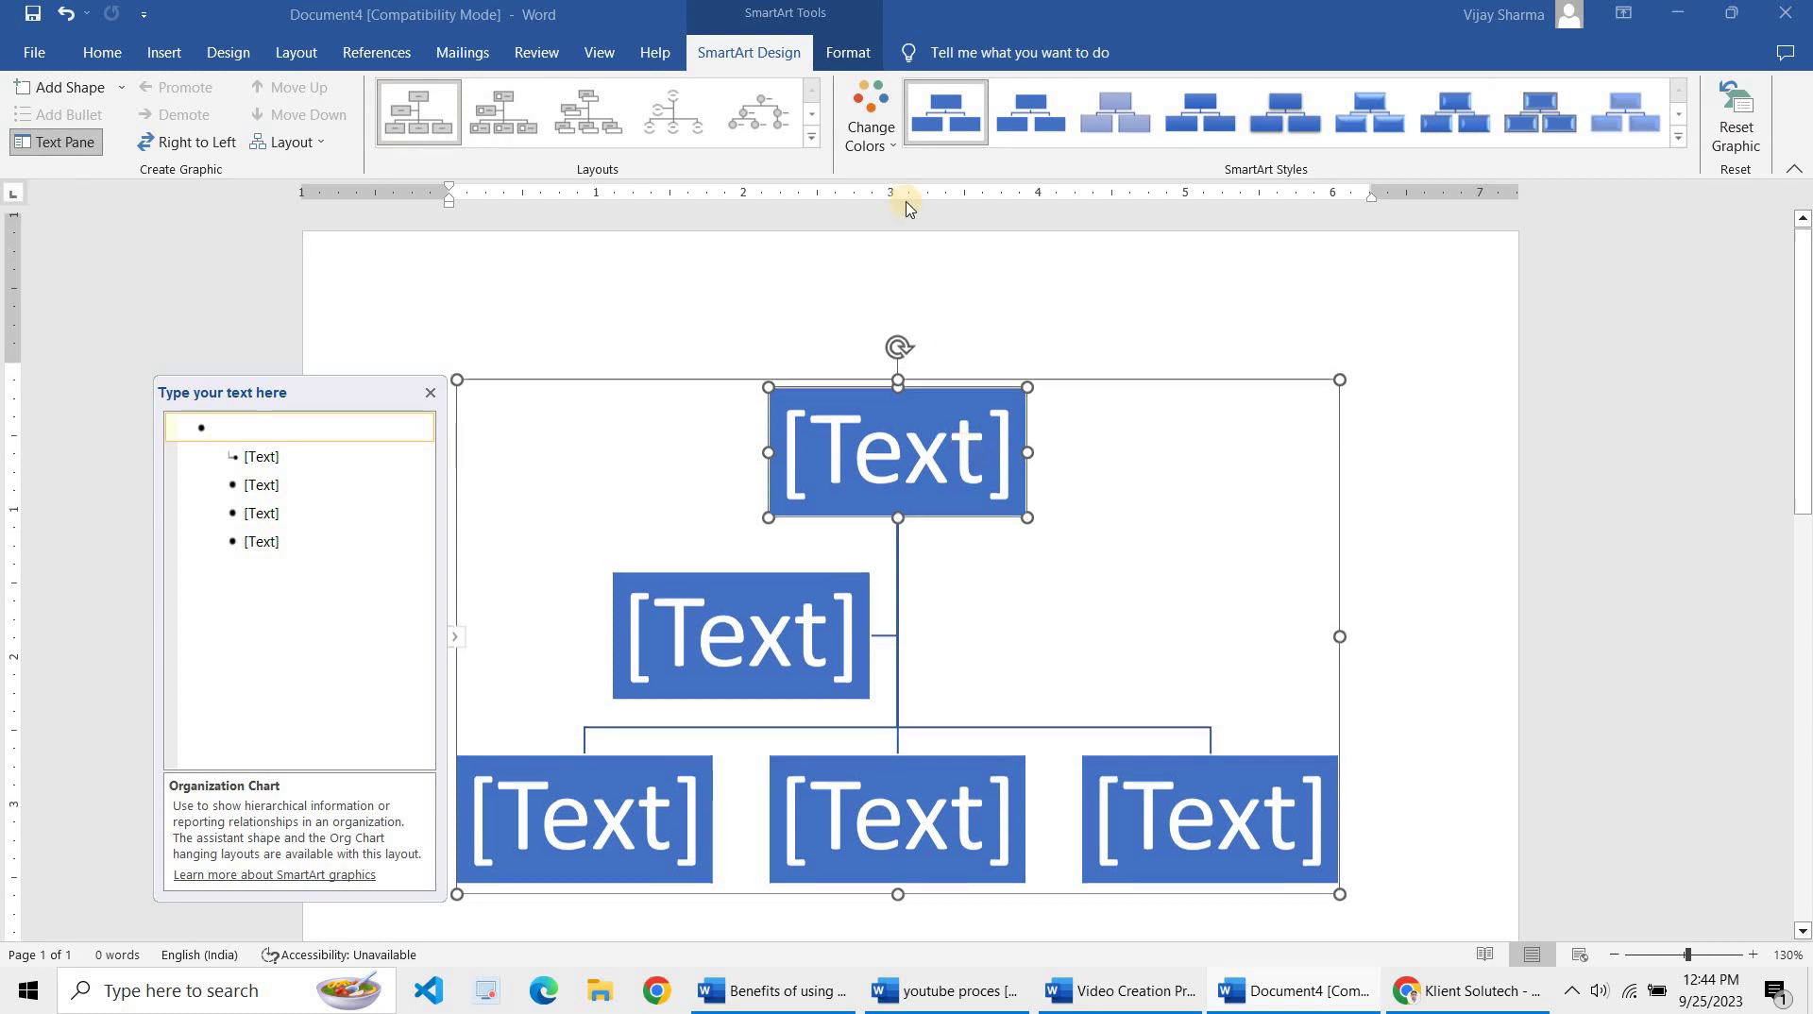
pyautogui.click(811, 137)
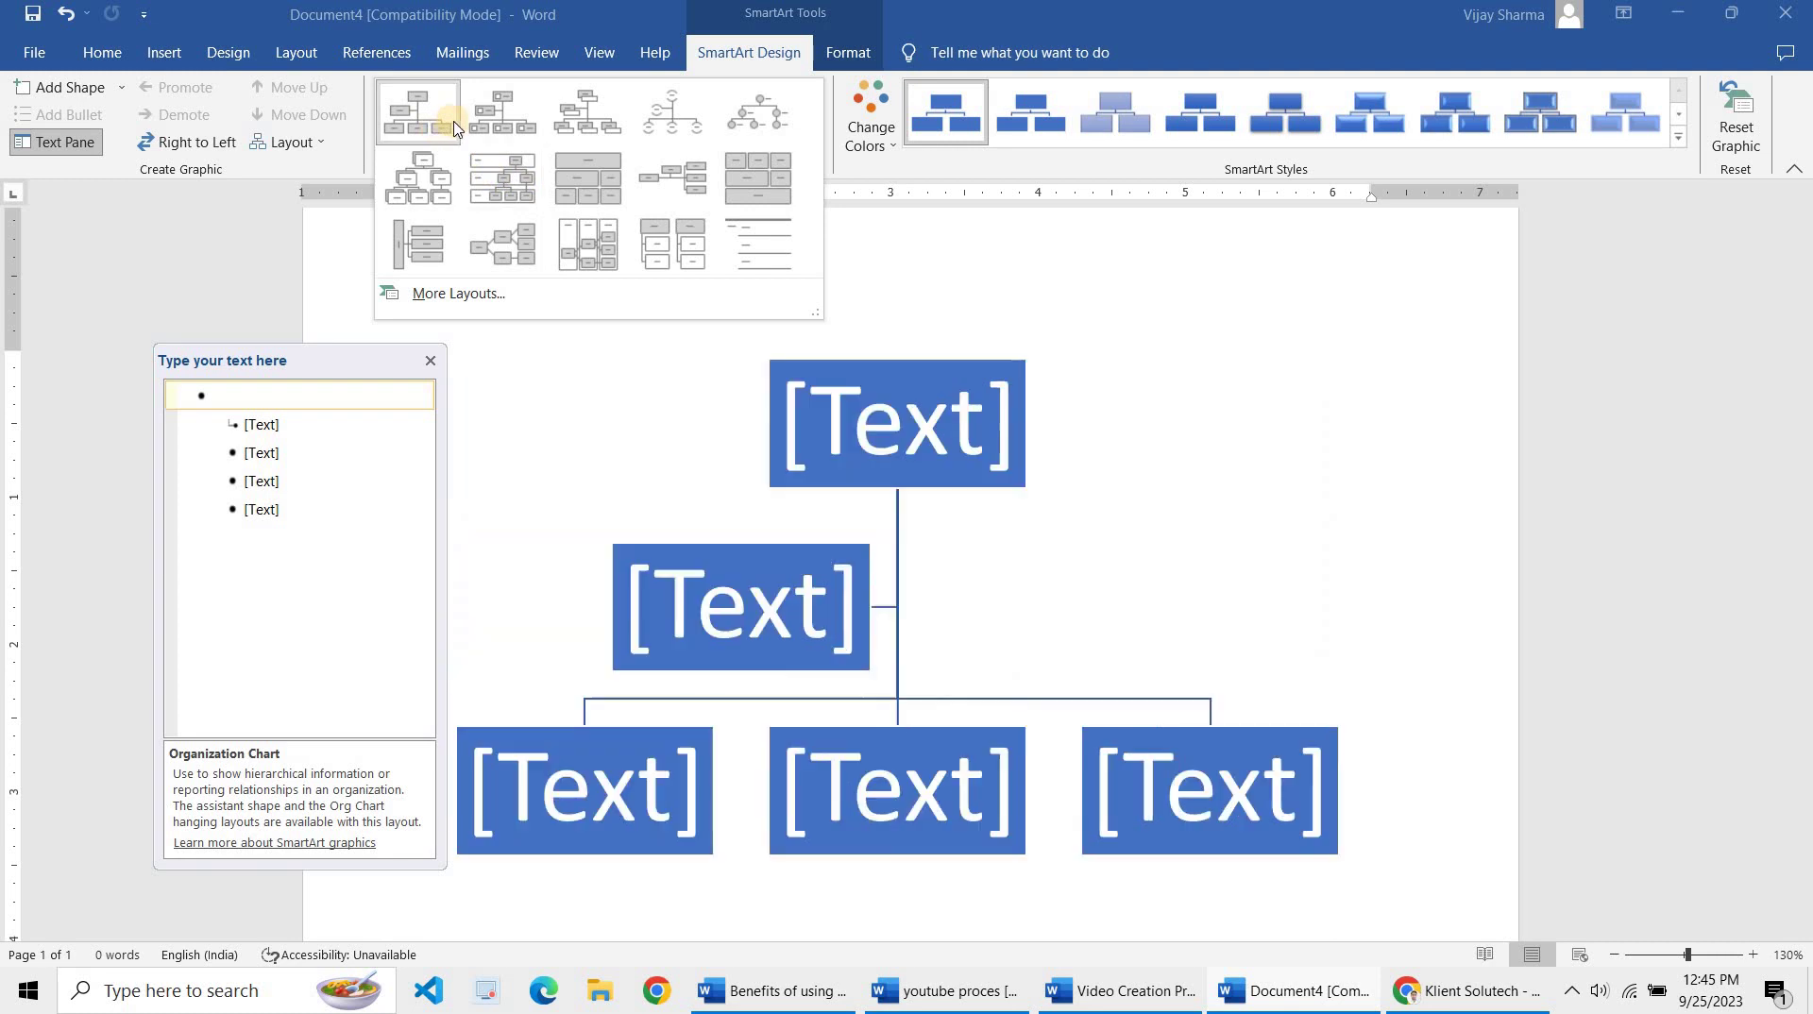
pyautogui.click(1047, 400)
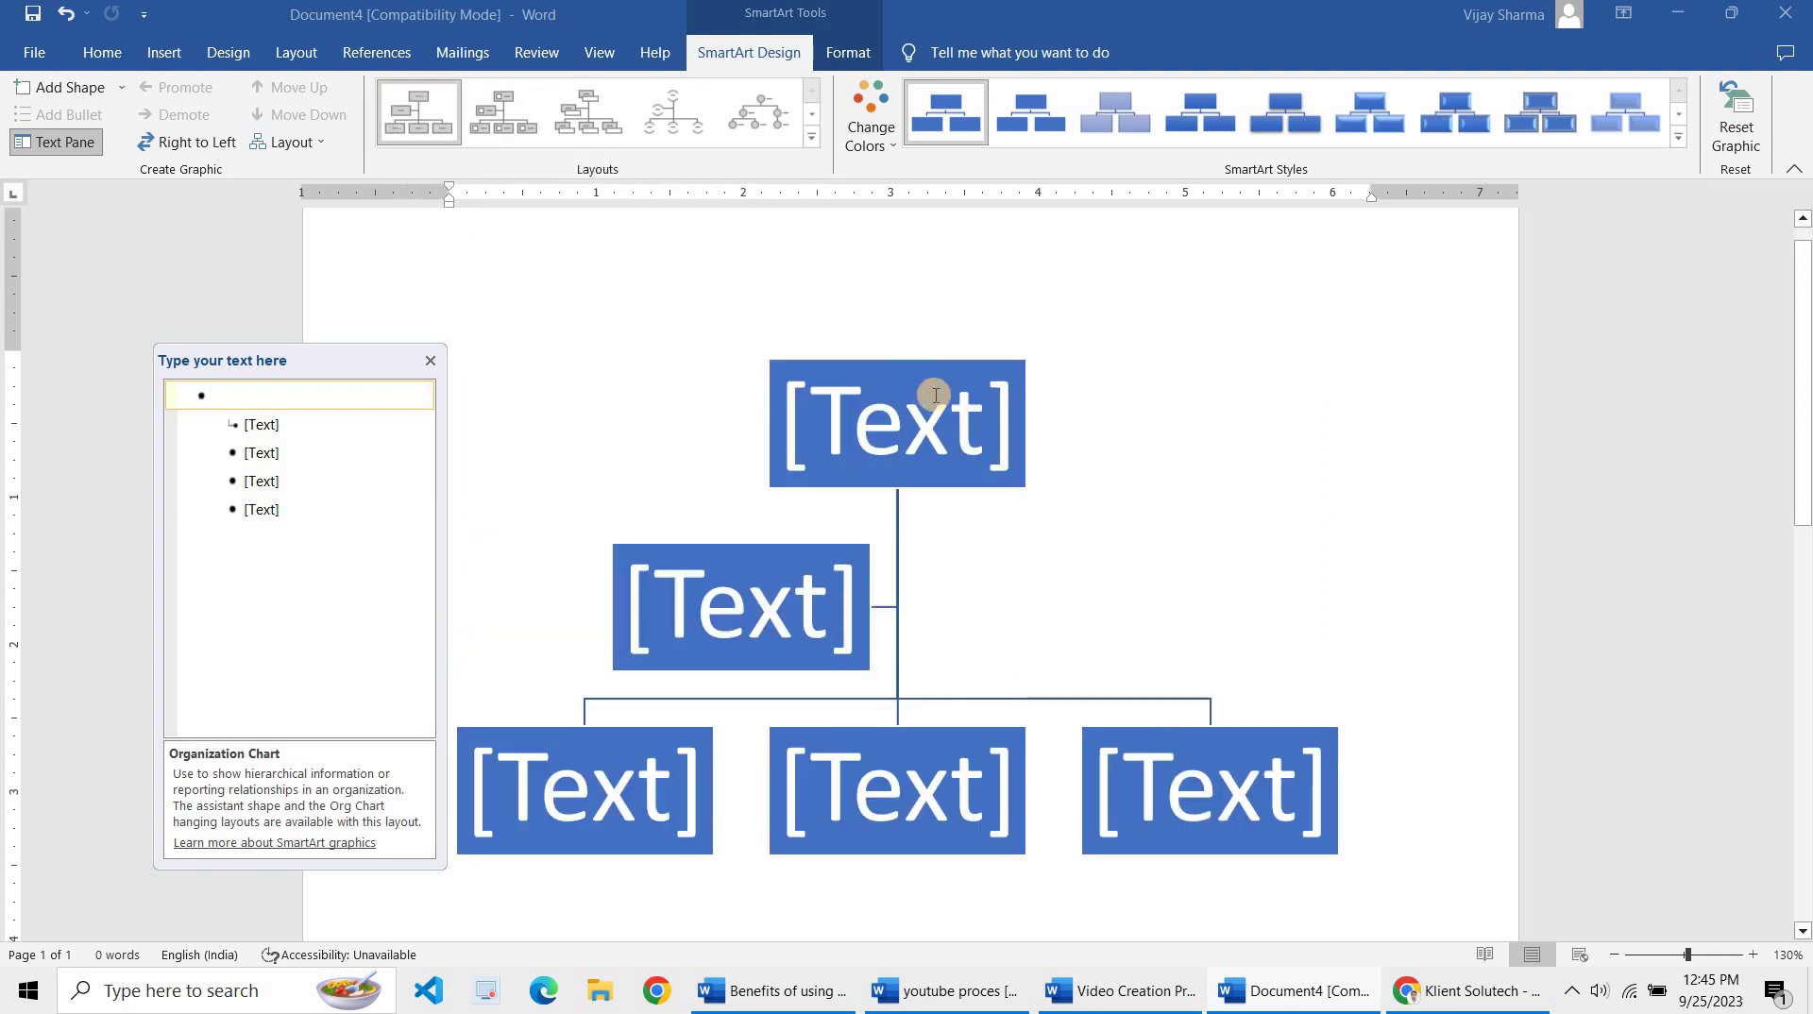
pyautogui.click(871, 132)
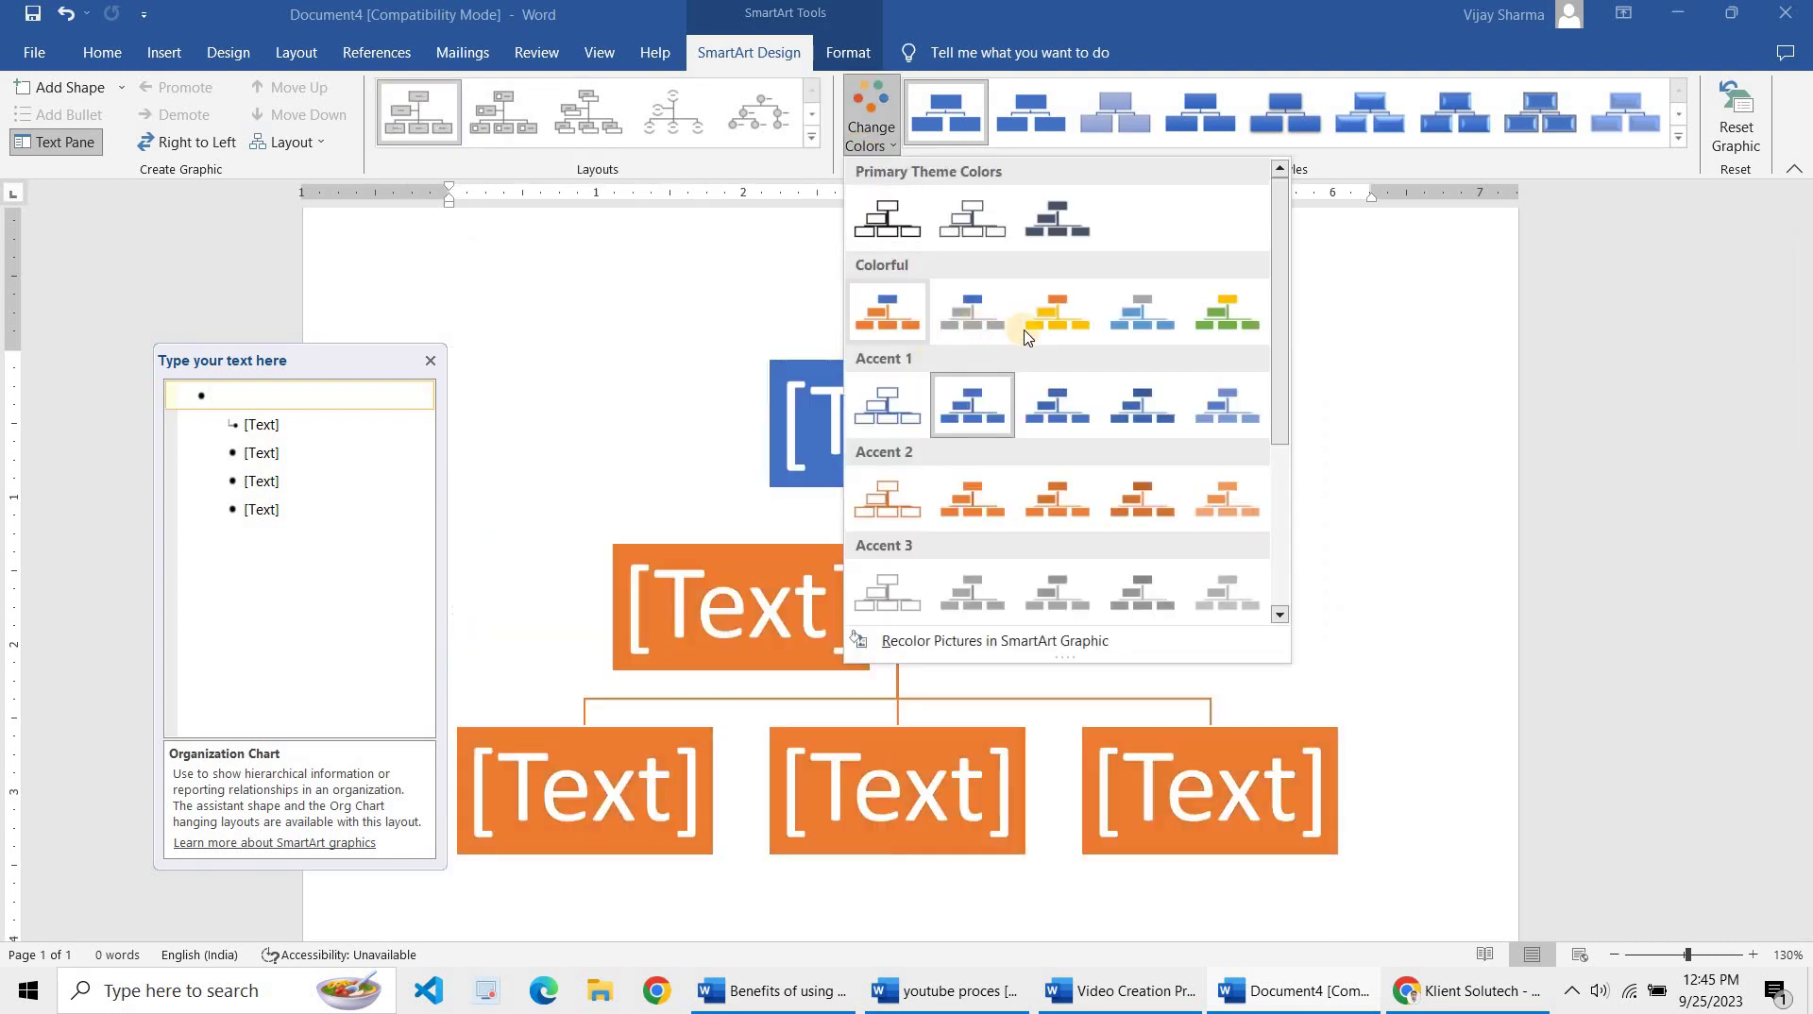
pyautogui.click(892, 317)
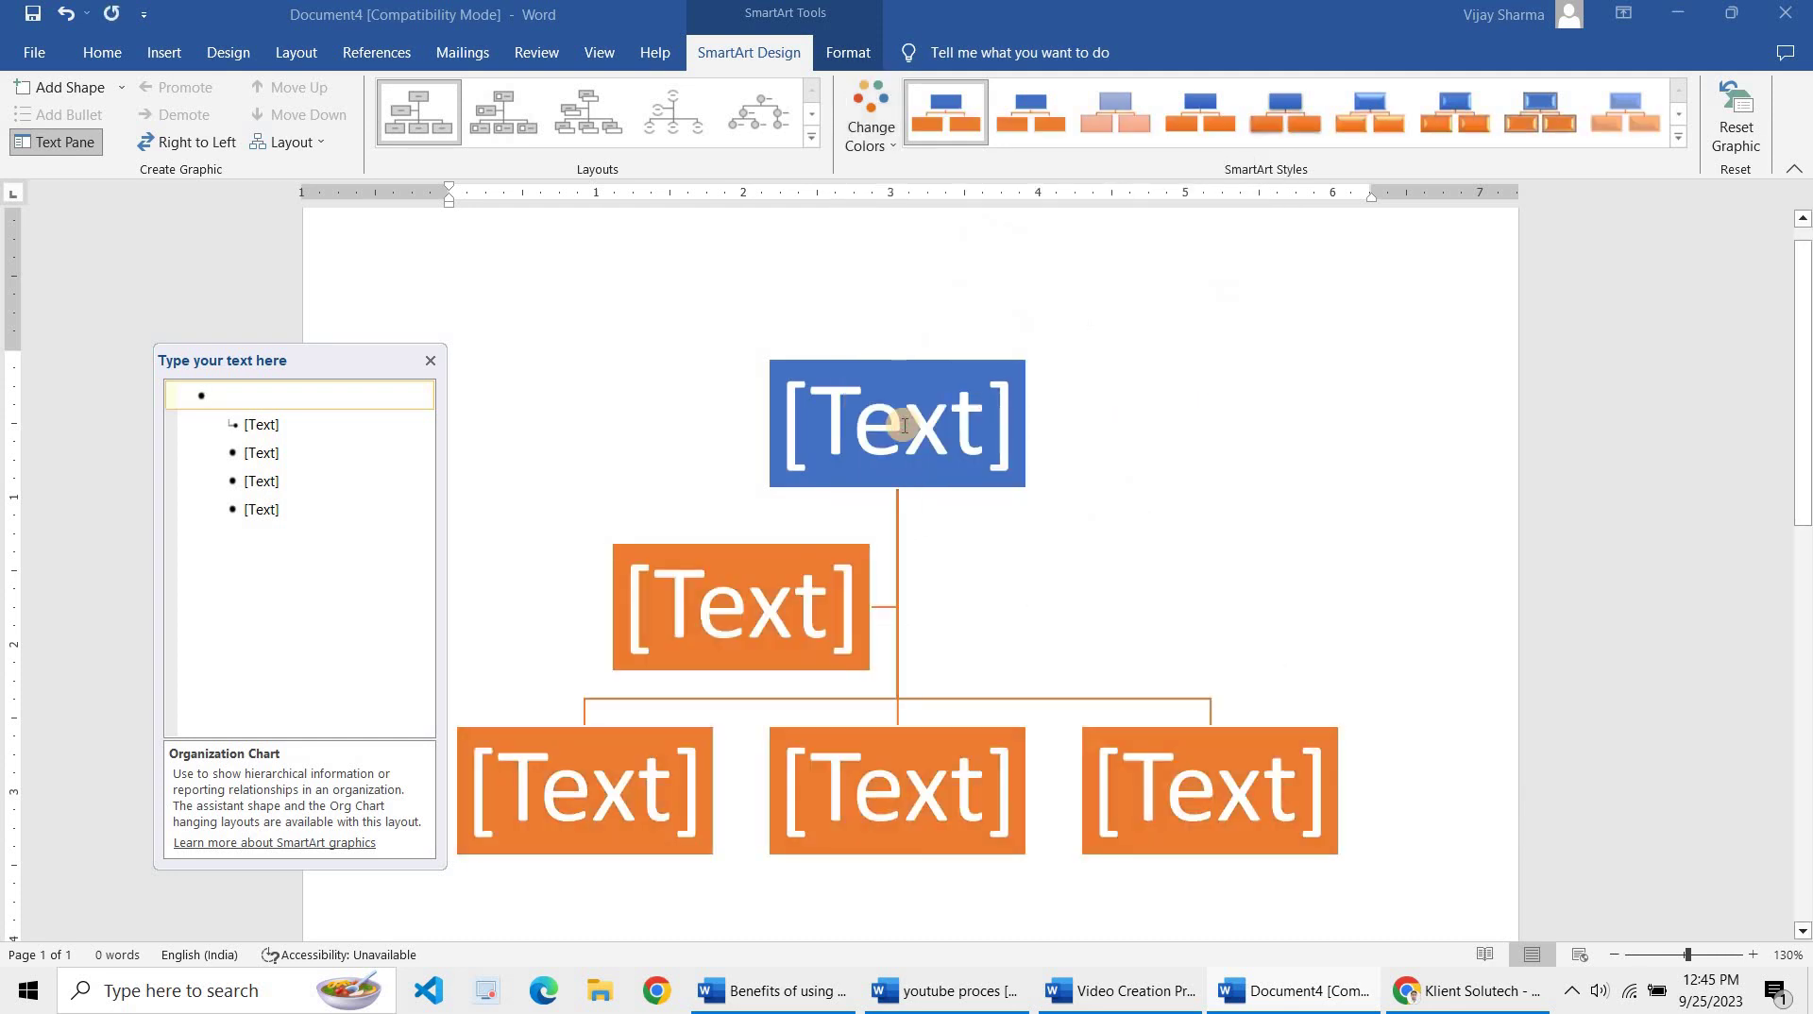
# Label the top box CEO and the assistant box Assistant
pyautogui.click(904, 425)
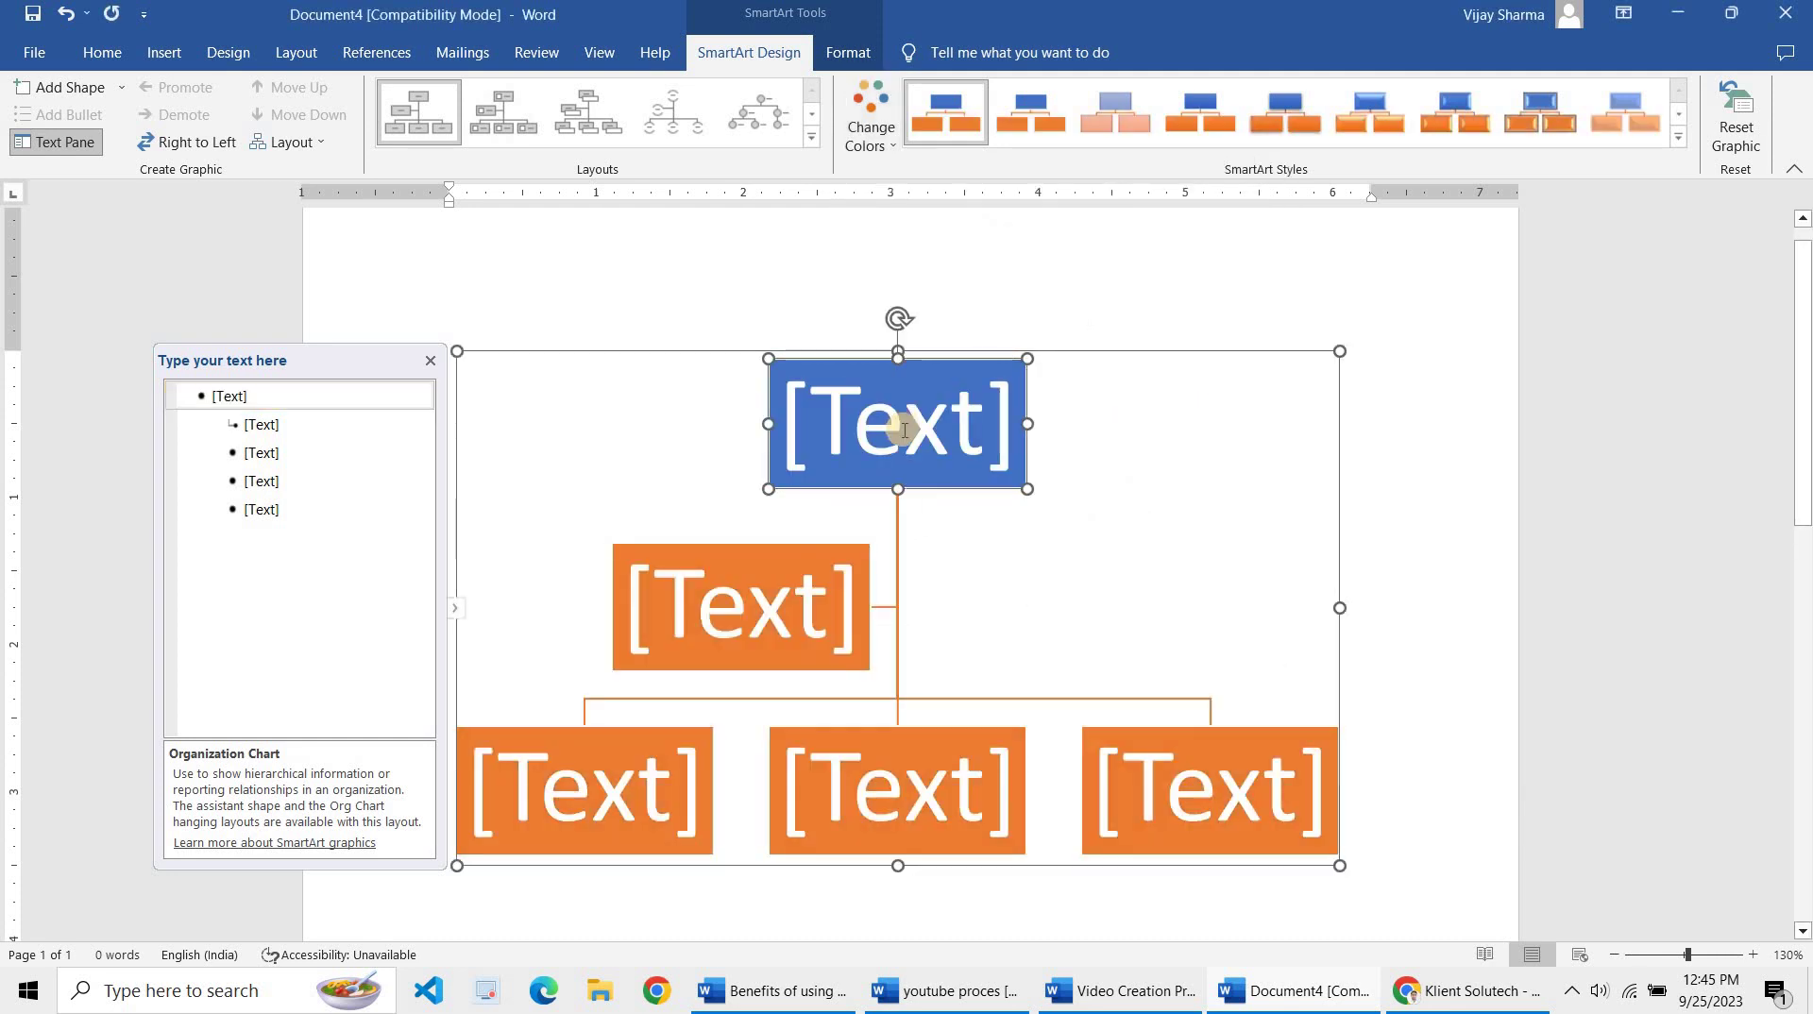
pyautogui.click(904, 430)
pyautogui.write('CE')
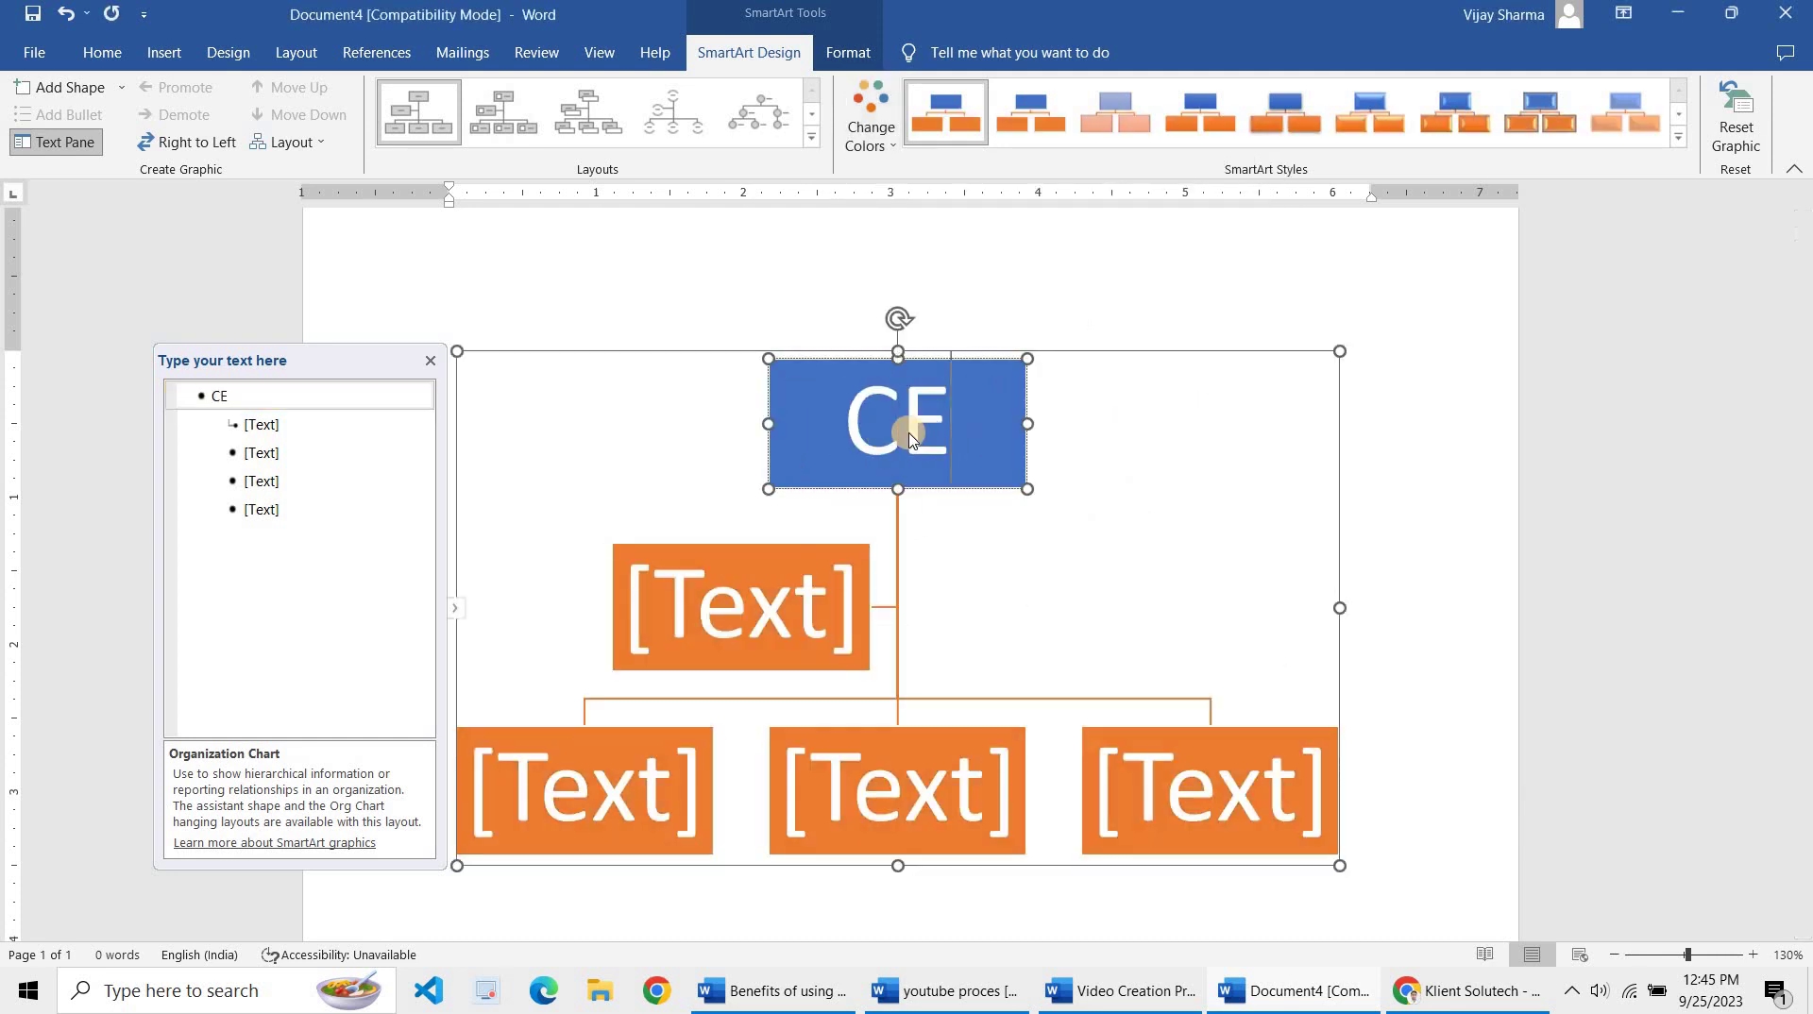
pyautogui.write('O')
pyautogui.click(767, 631)
pyautogui.write('A')
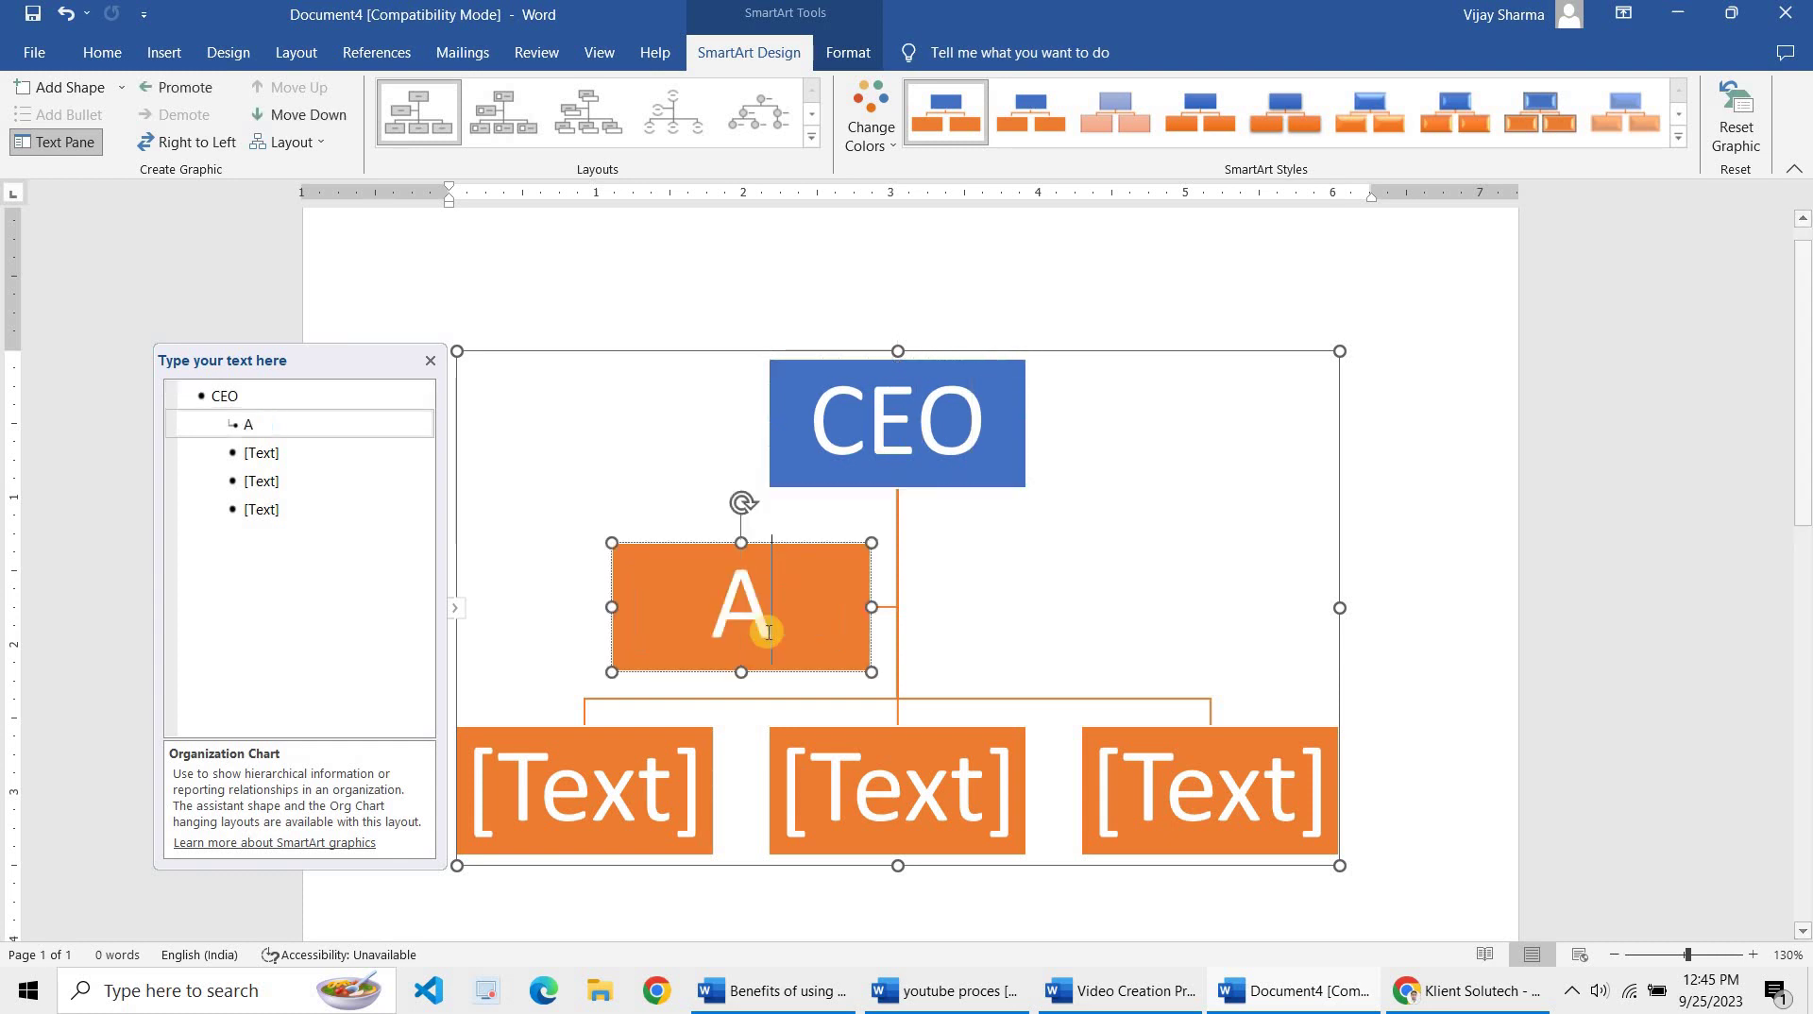
pyautogui.write('ssistant')
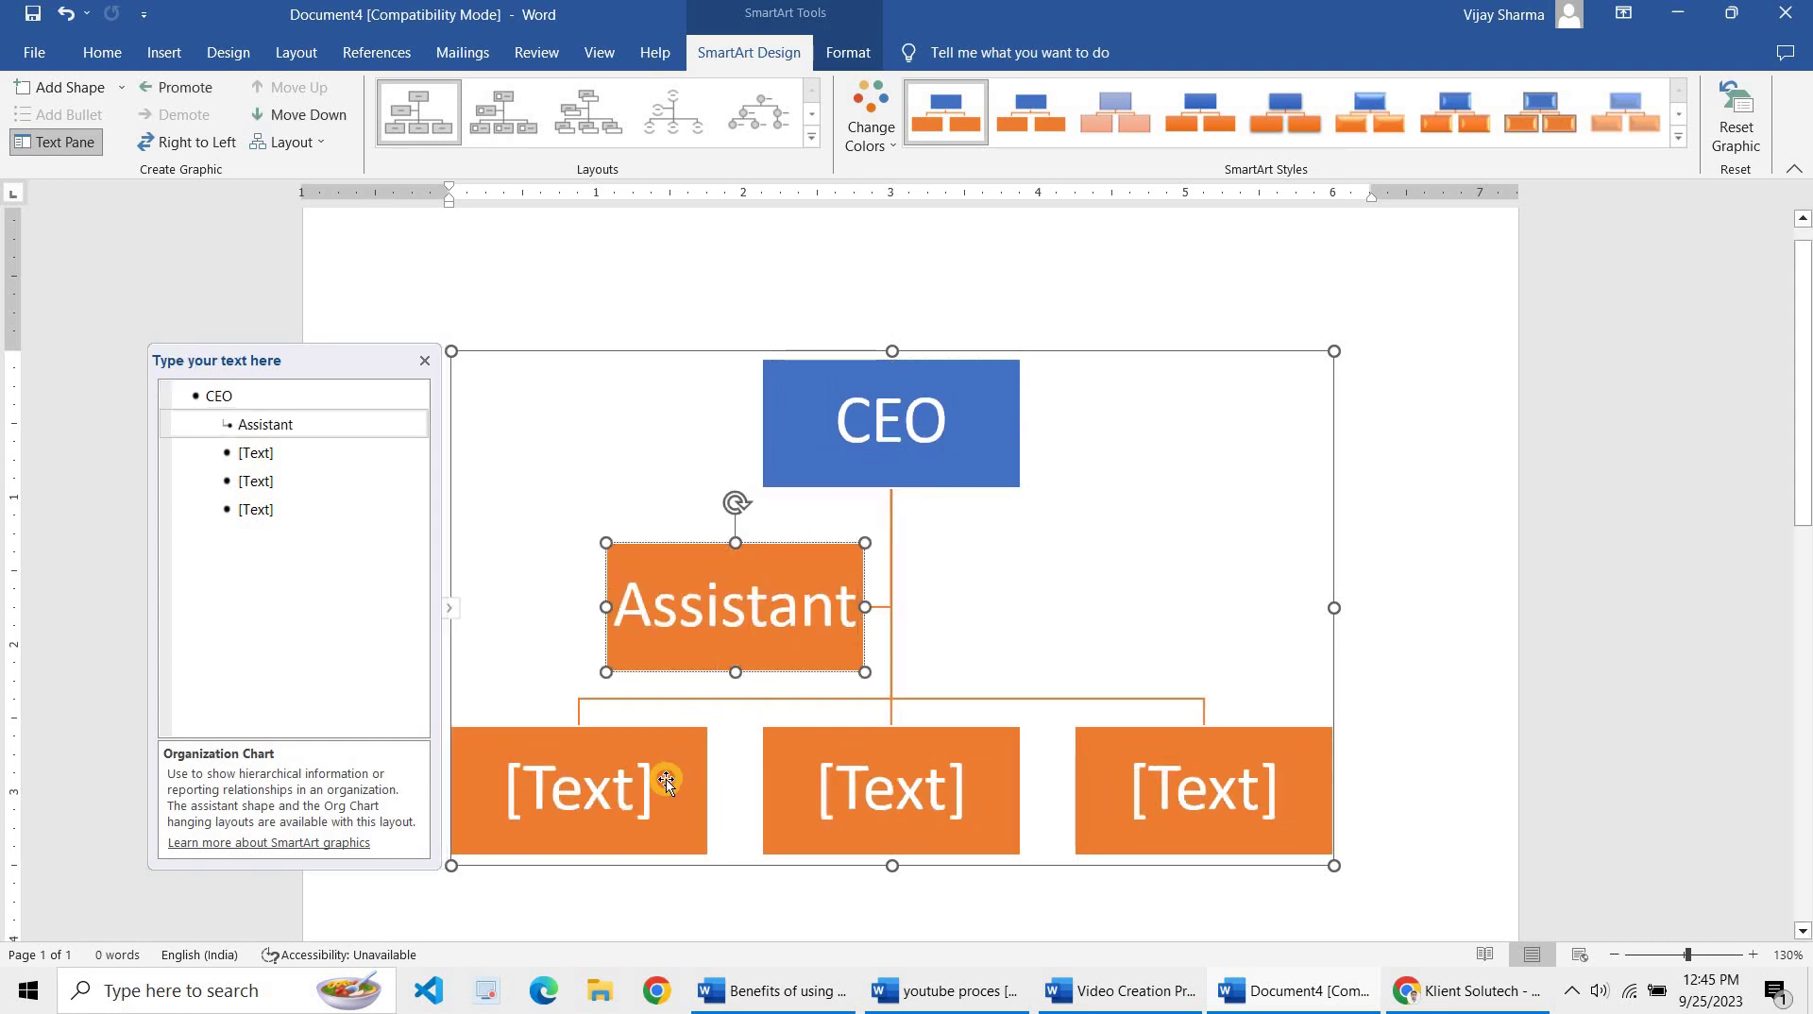
# Label the bottom-row boxes HR Head, Marketing Head and CTO
pyautogui.click(666, 782)
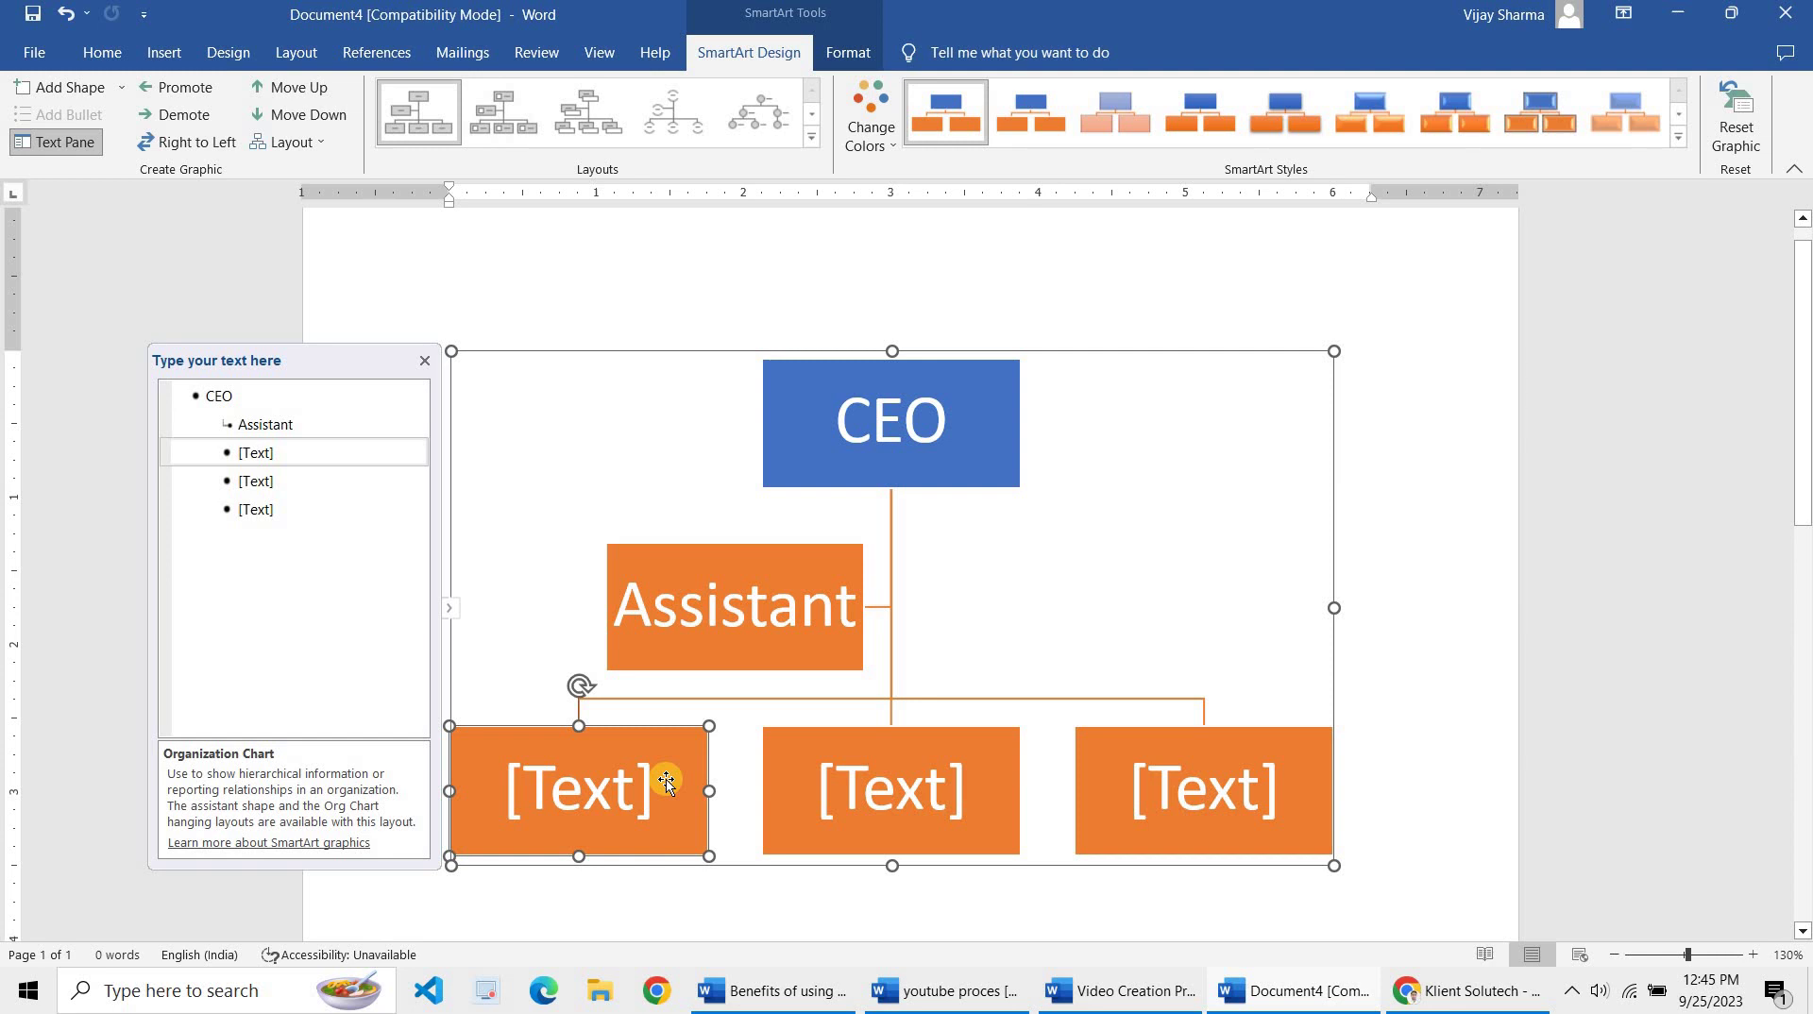
pyautogui.write('H')
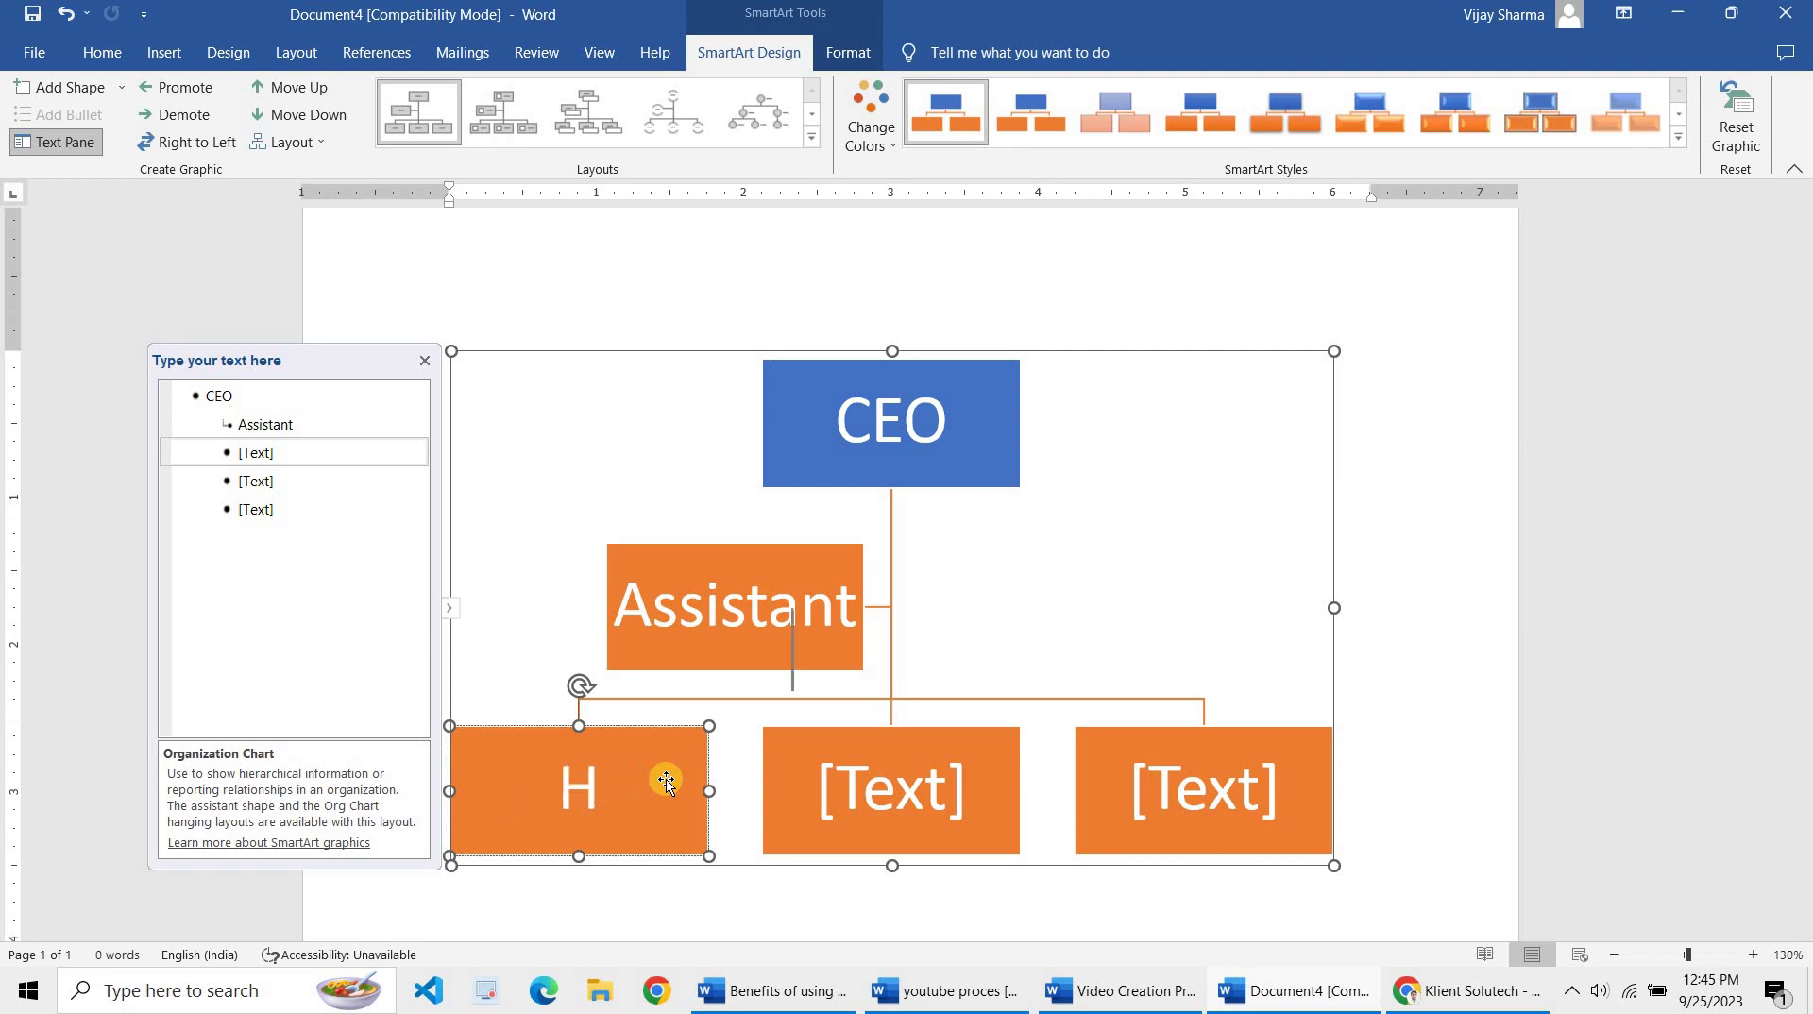
pyautogui.write('R Head')
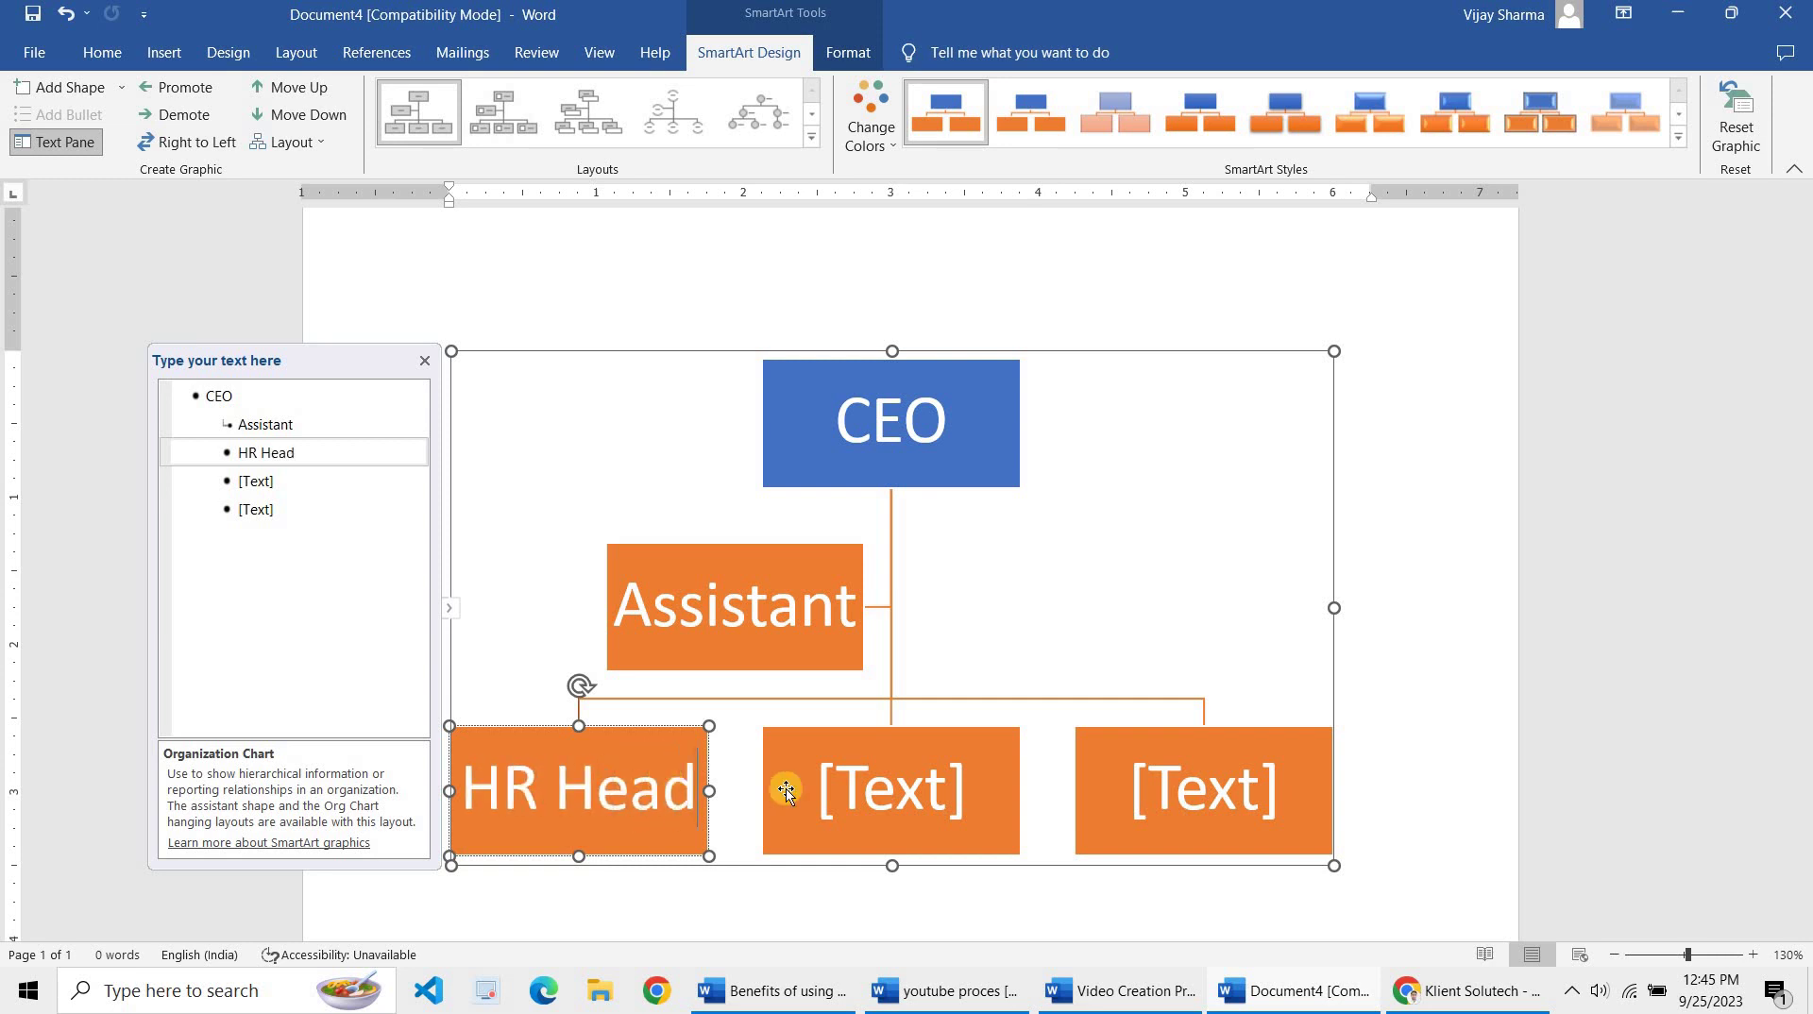
pyautogui.click(801, 788)
pyautogui.write('Mar')
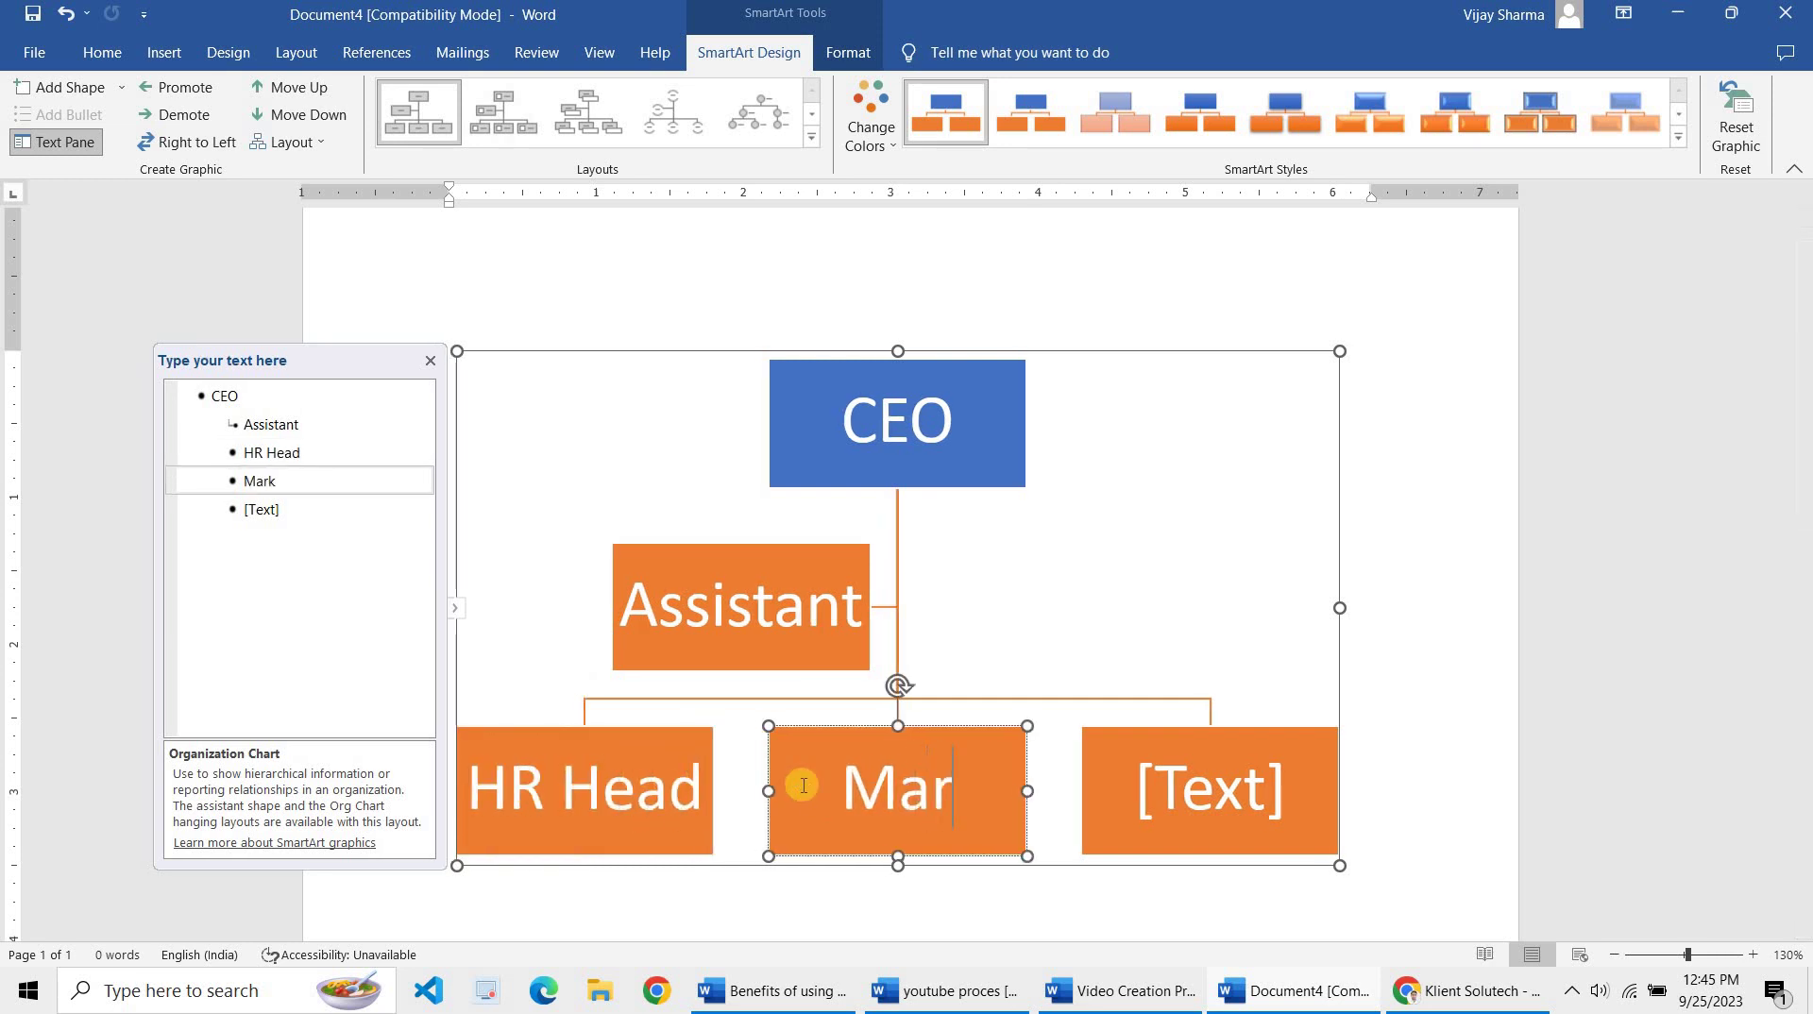
pyautogui.write('keting Head')
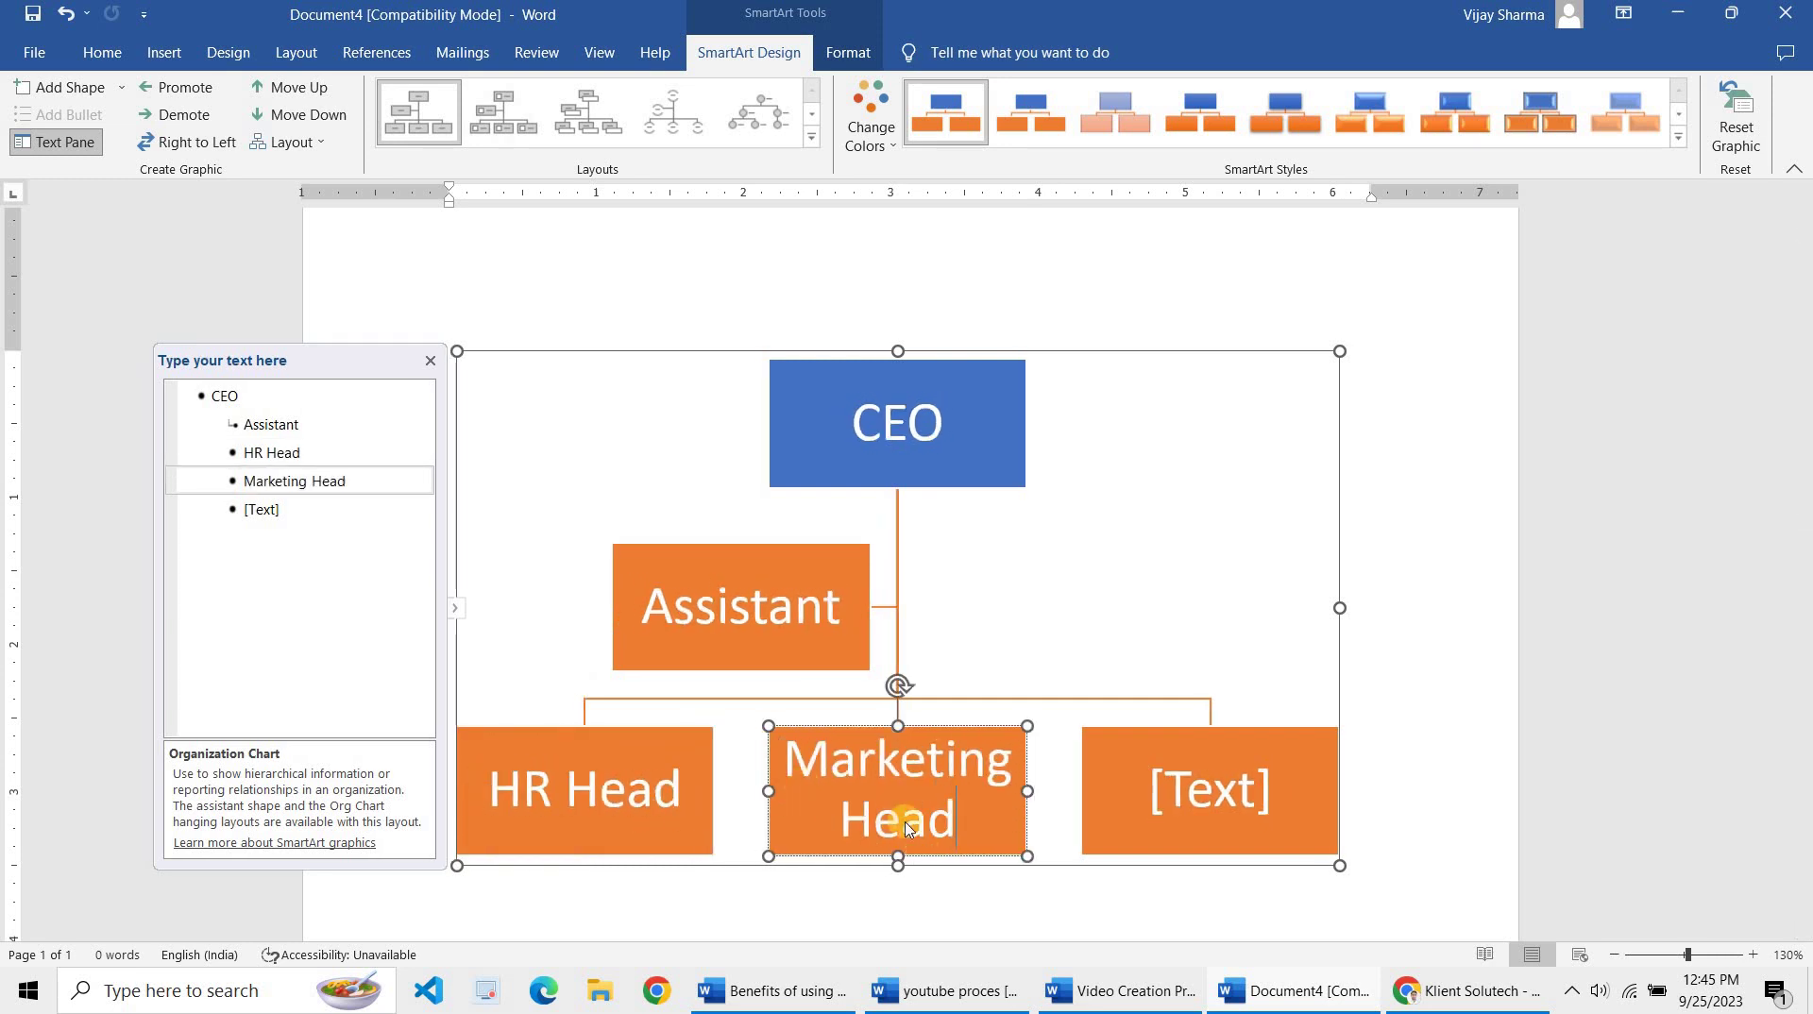
pyautogui.click(1171, 794)
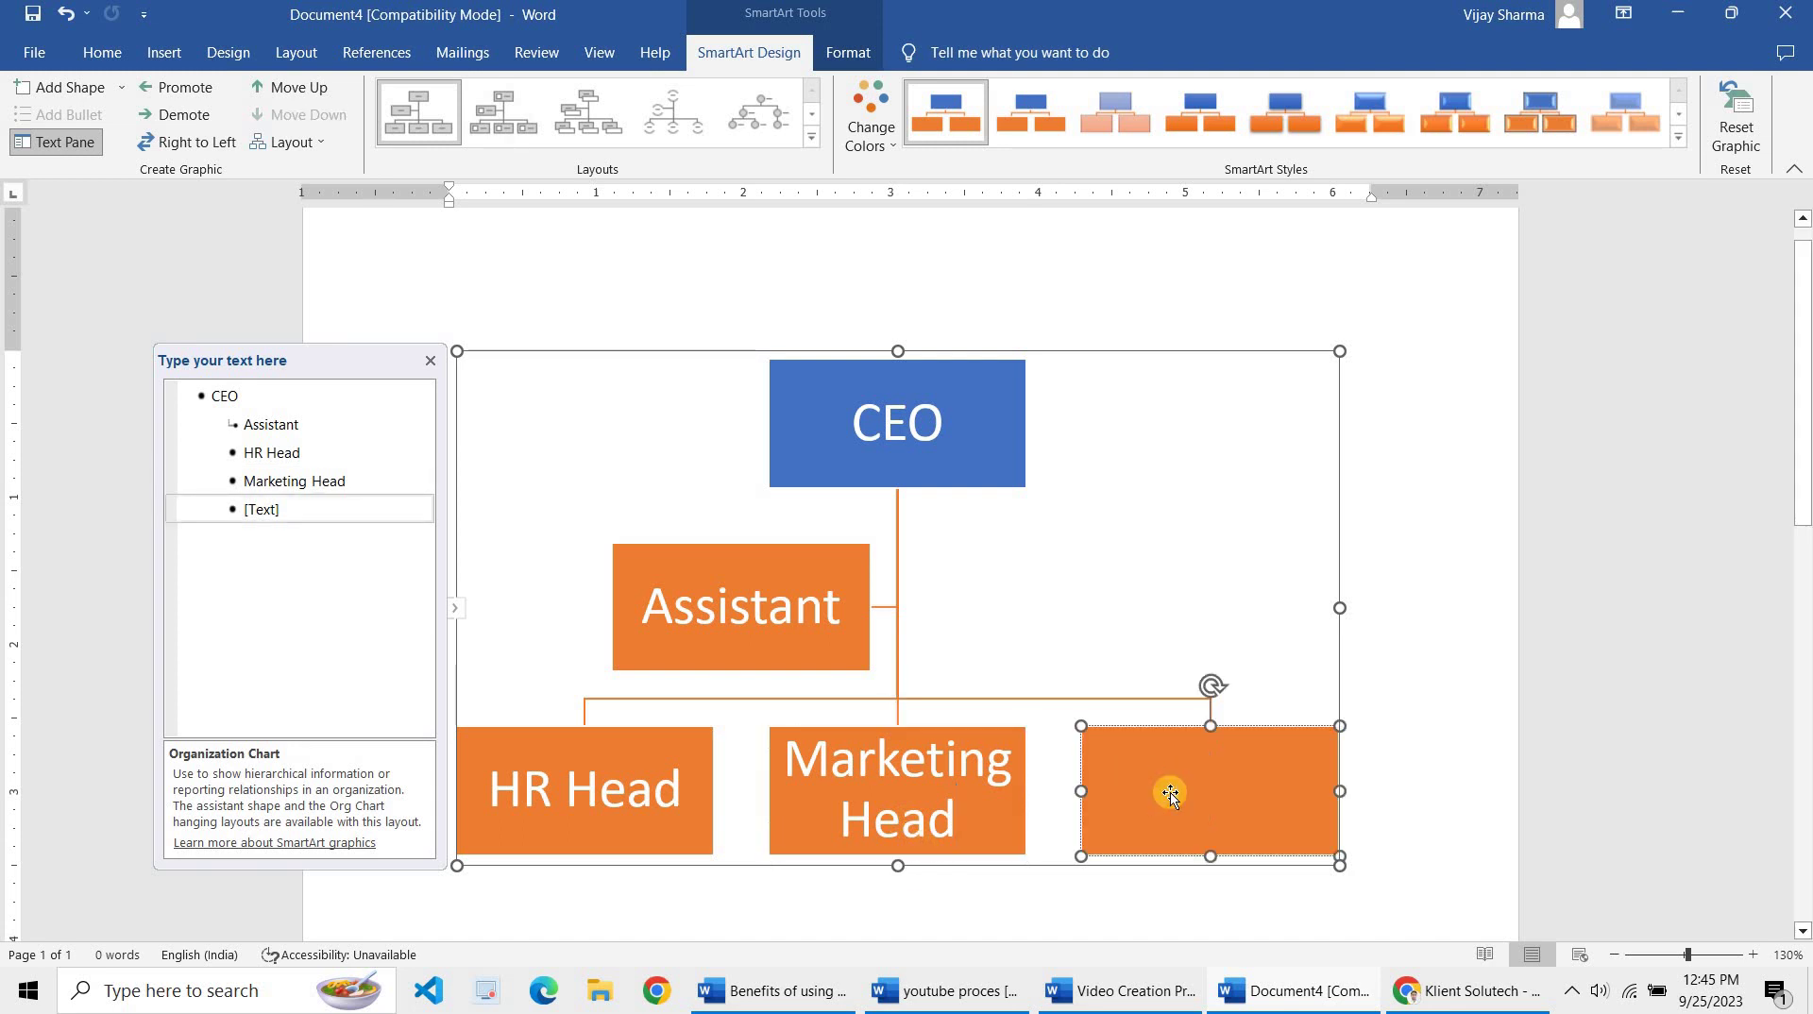
pyautogui.write('D')
pyautogui.write('evelope')
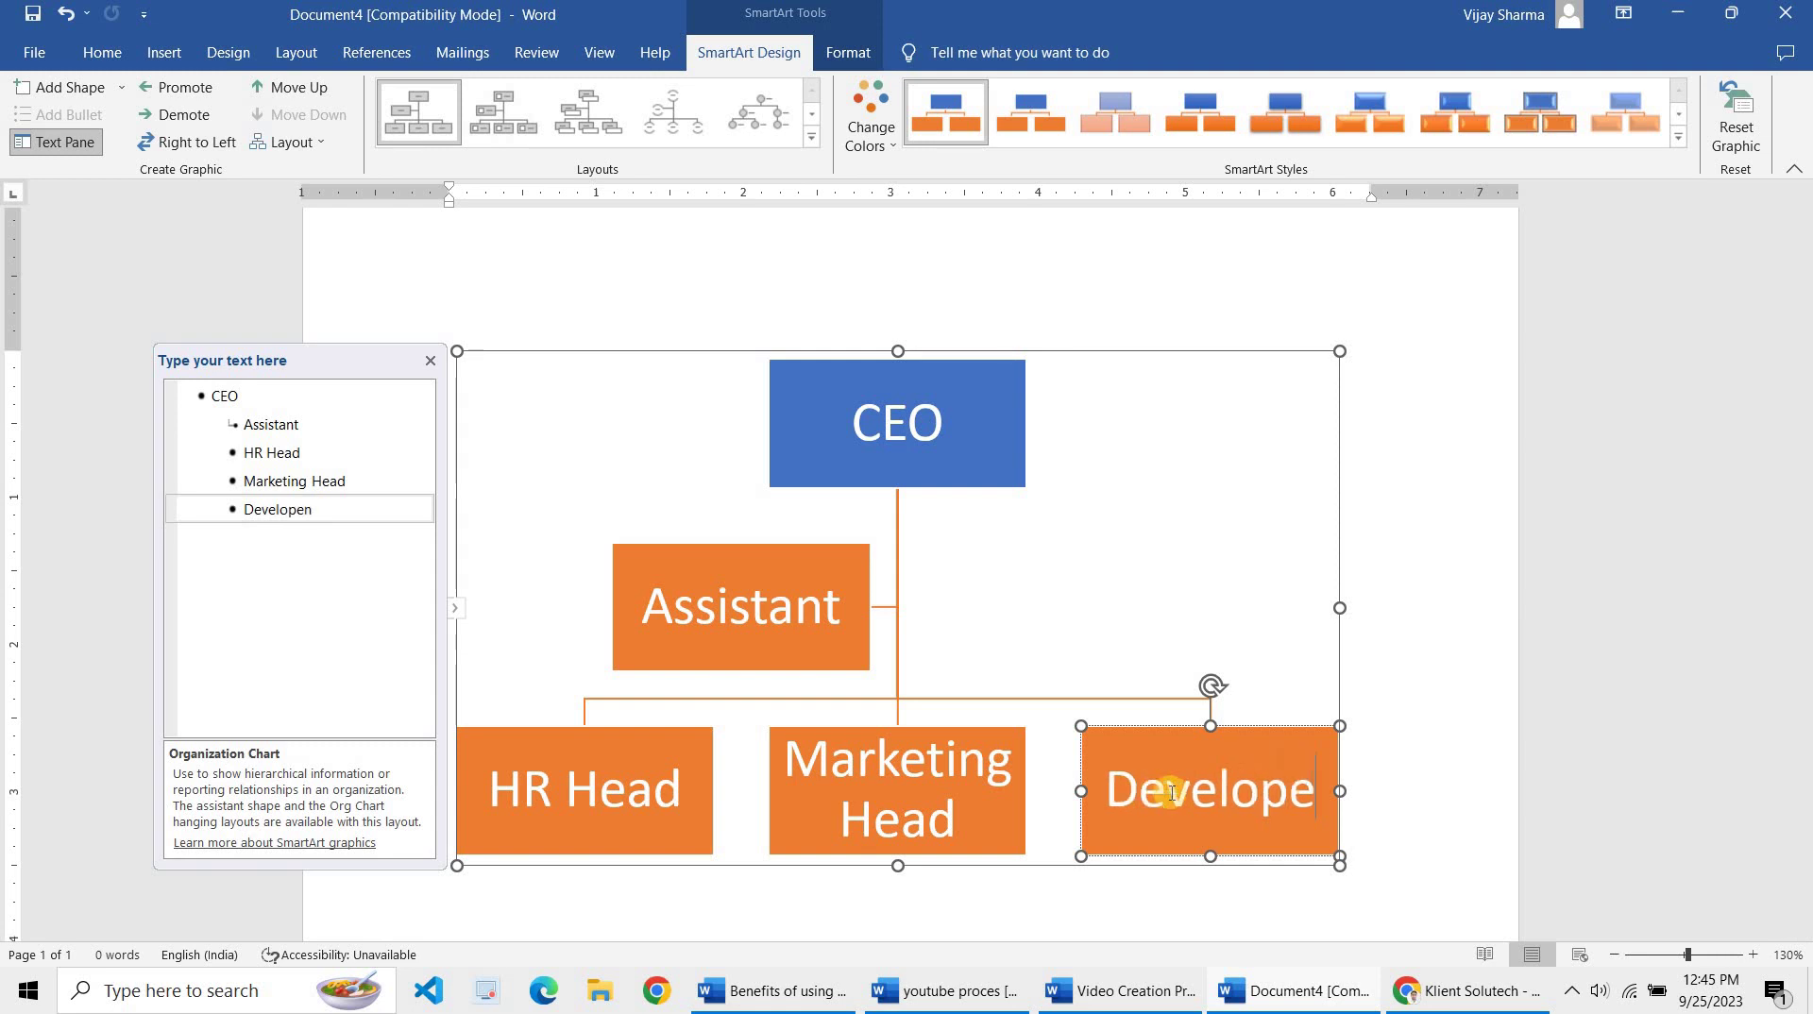
pyautogui.press('BackSpace')
pyautogui.write('ment')
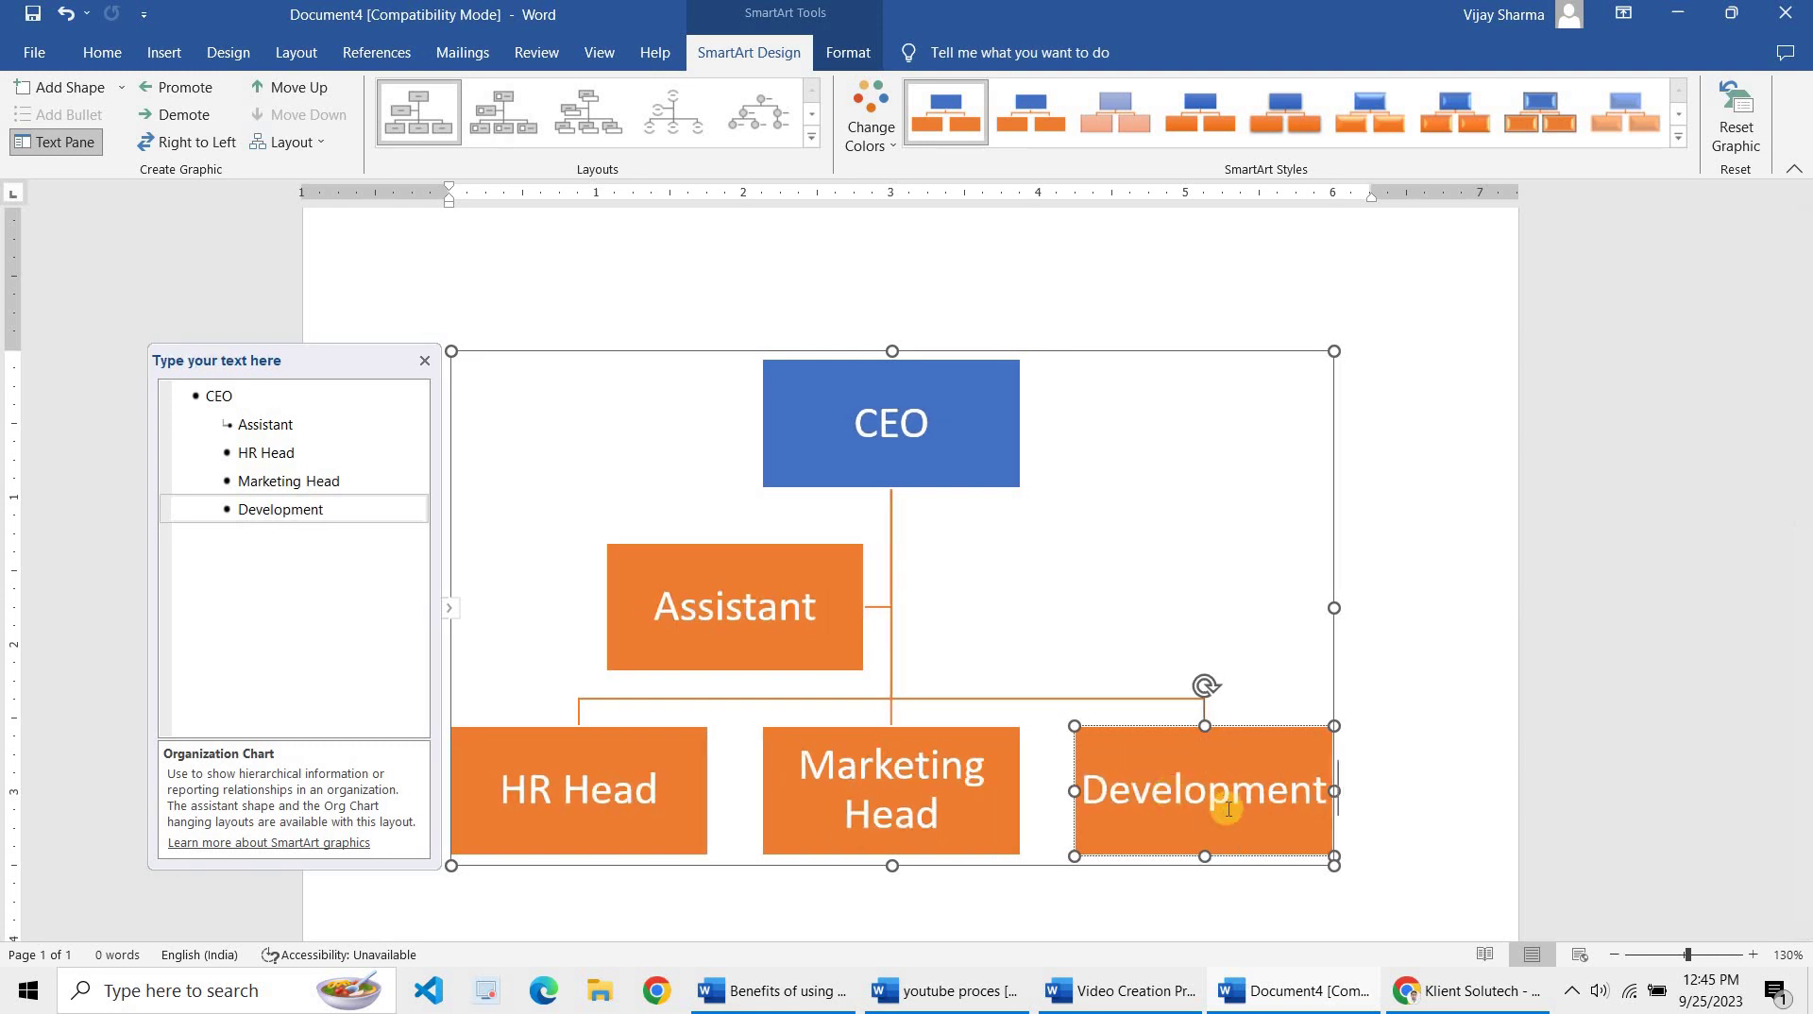
pyautogui.press('BackSpace')
pyautogui.press('BackSpace')
pyautogui.press('BackSpace')
pyautogui.press('BackSpace')
pyautogui.press('BackSpace')
pyautogui.press('BackSpace')
pyautogui.press('BackSpace')
pyautogui.press('BackSpace')
pyautogui.press('BackSpace')
pyautogui.press('BackSpace')
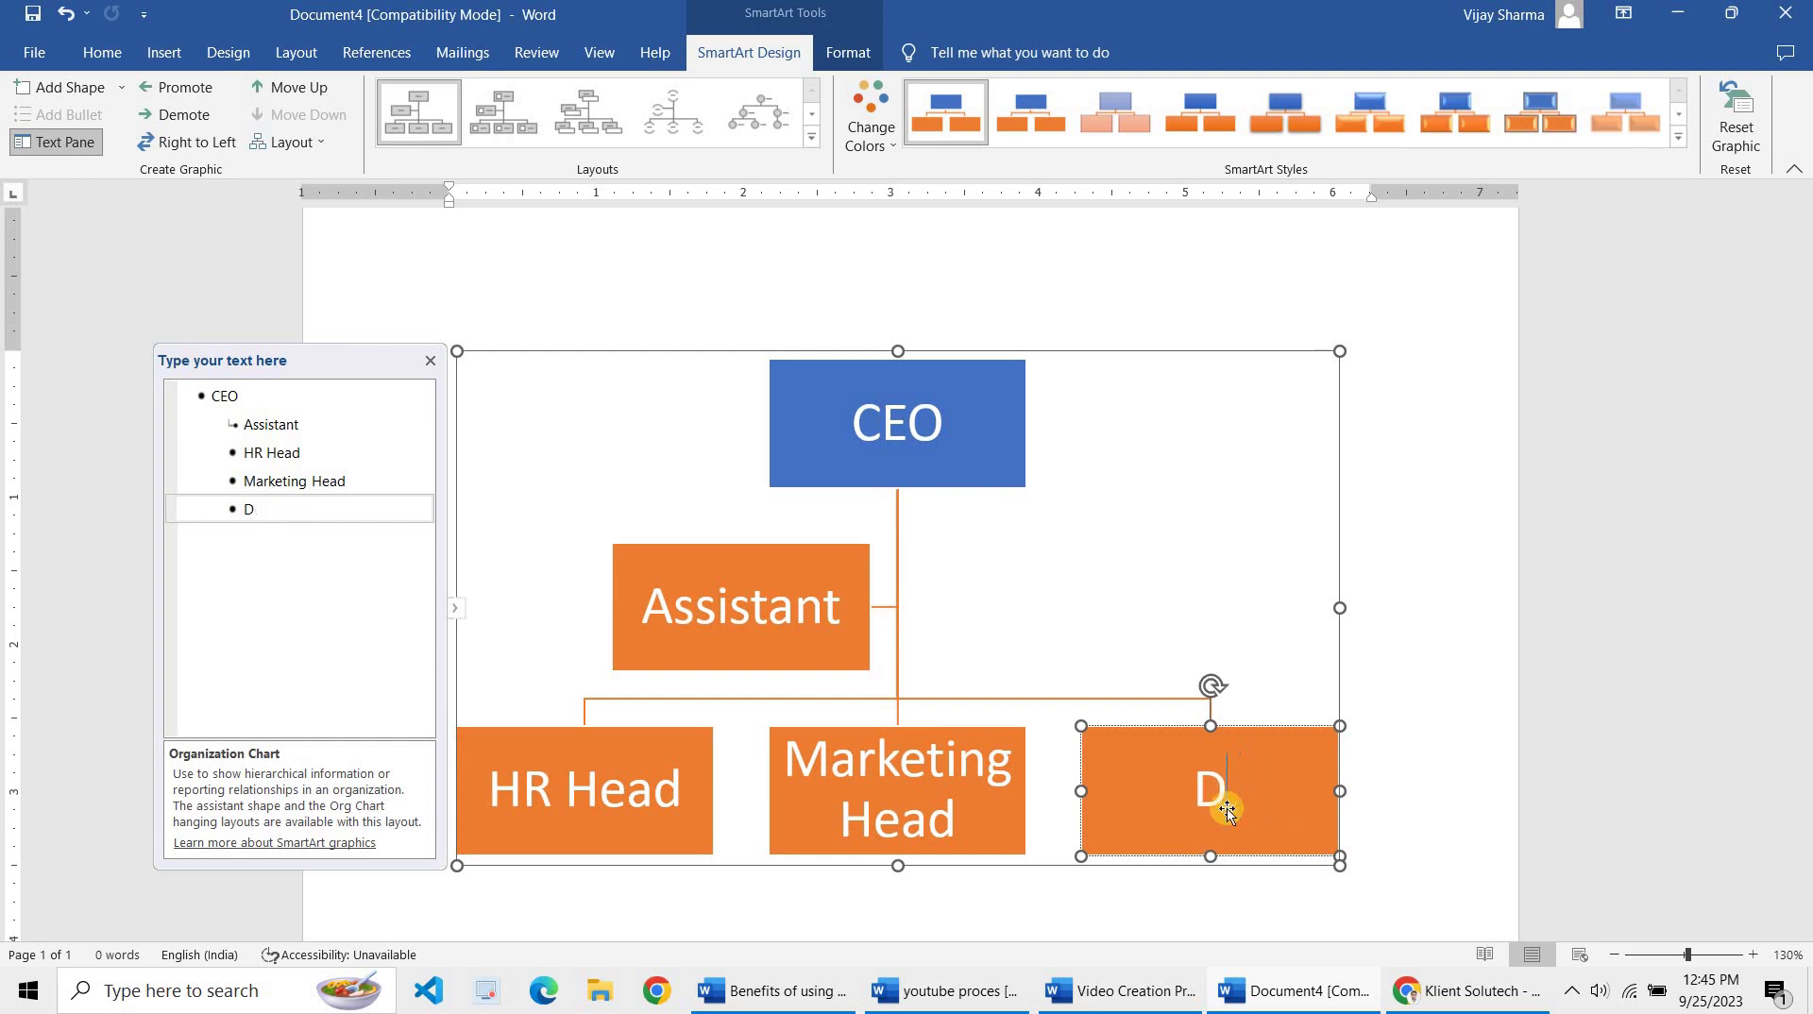
pyautogui.write('CTO')
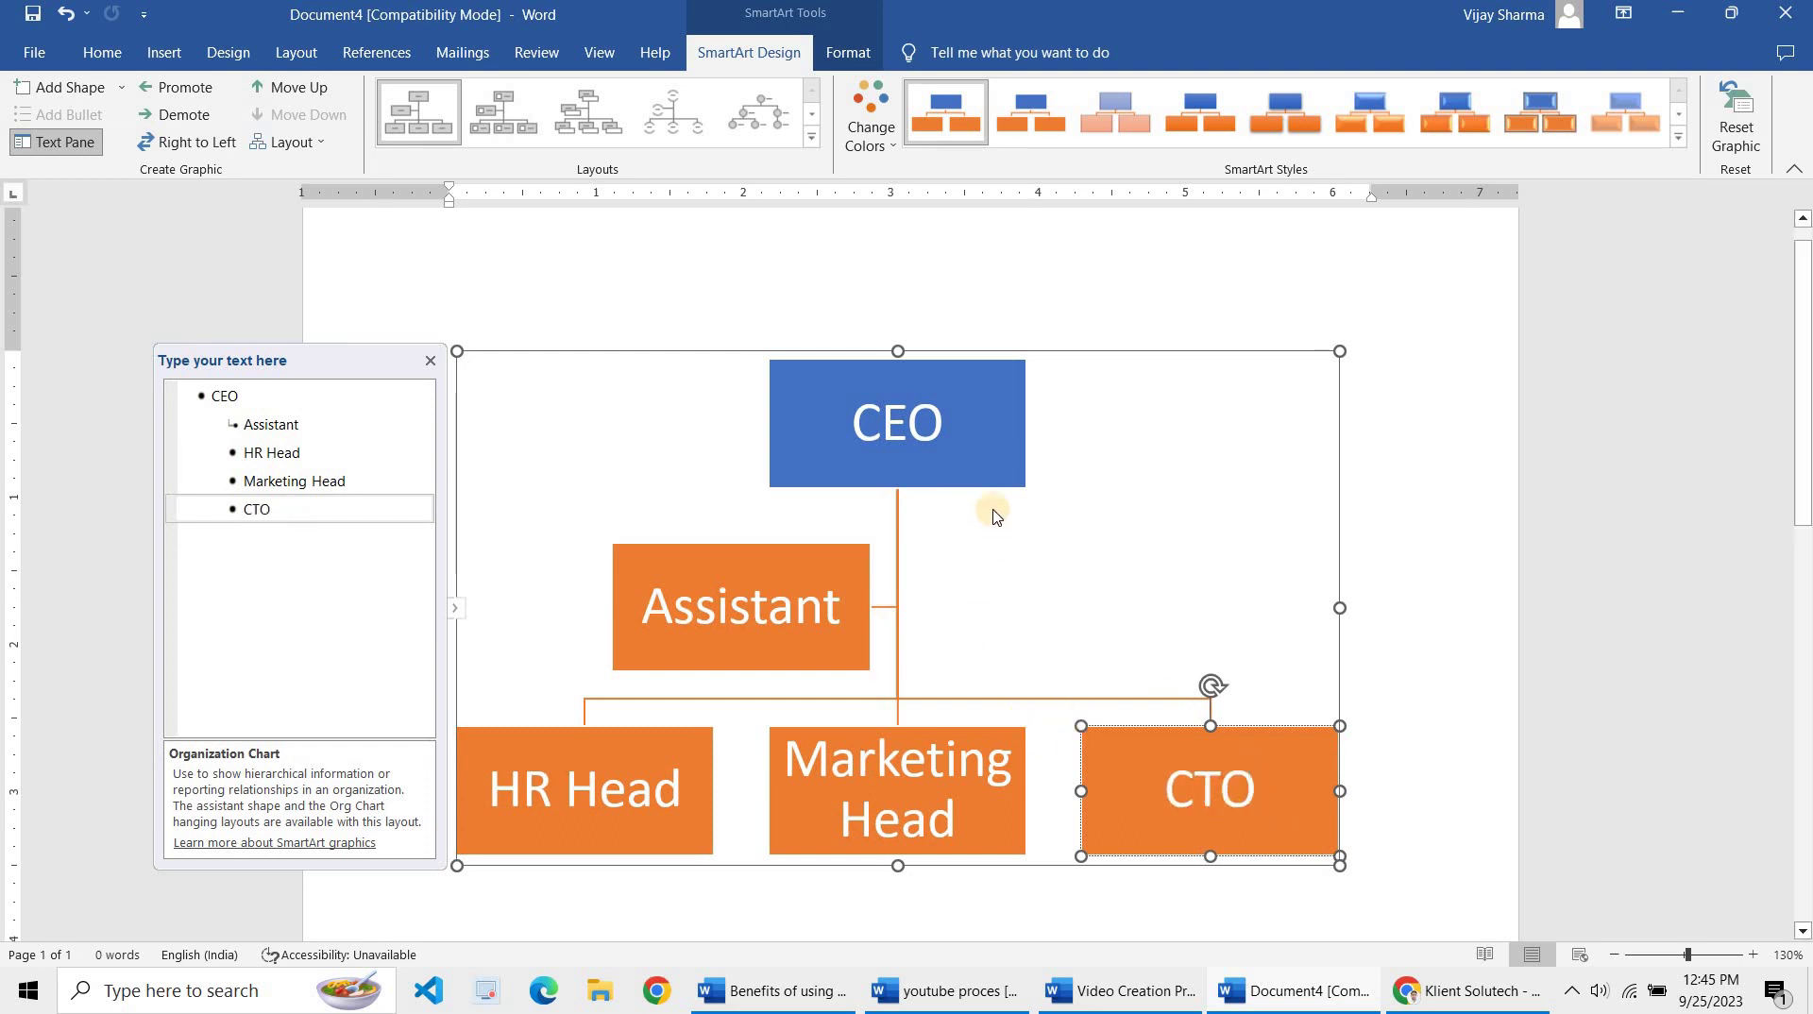
pyautogui.click(992, 485)
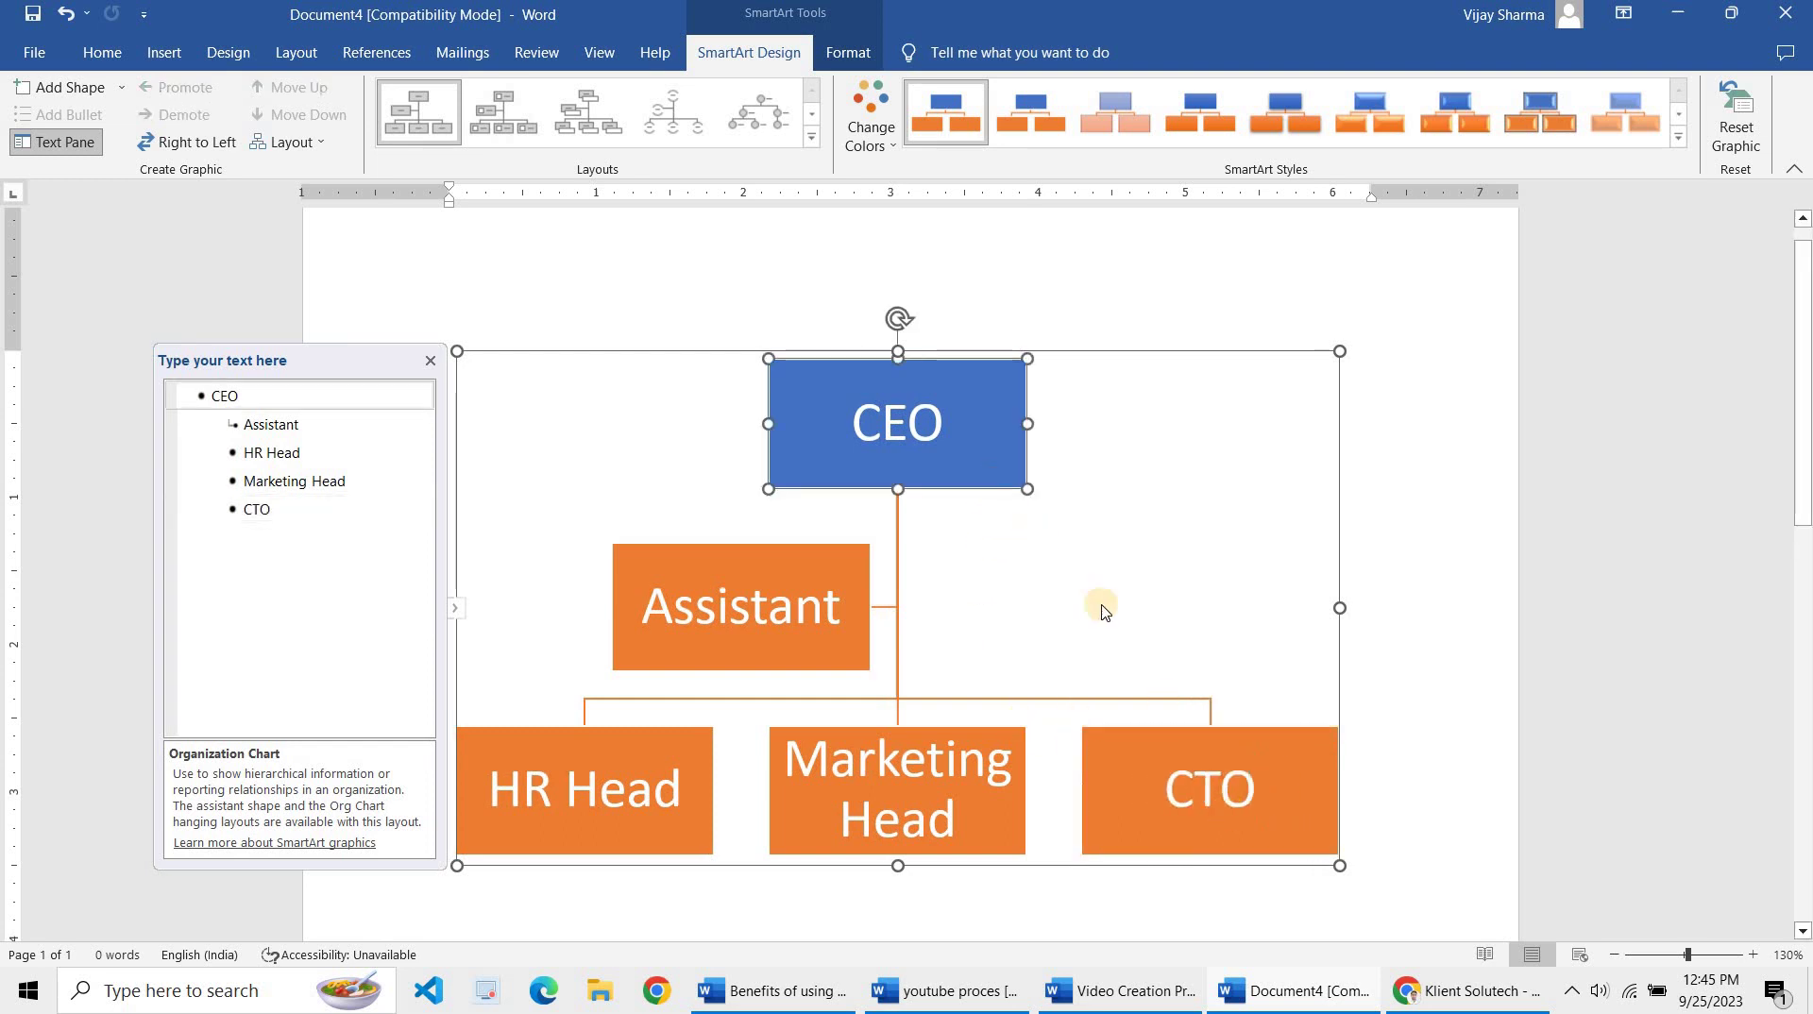
# Add a new shape after the CTO box and label it CFO
pyautogui.rightClick(1244, 745)
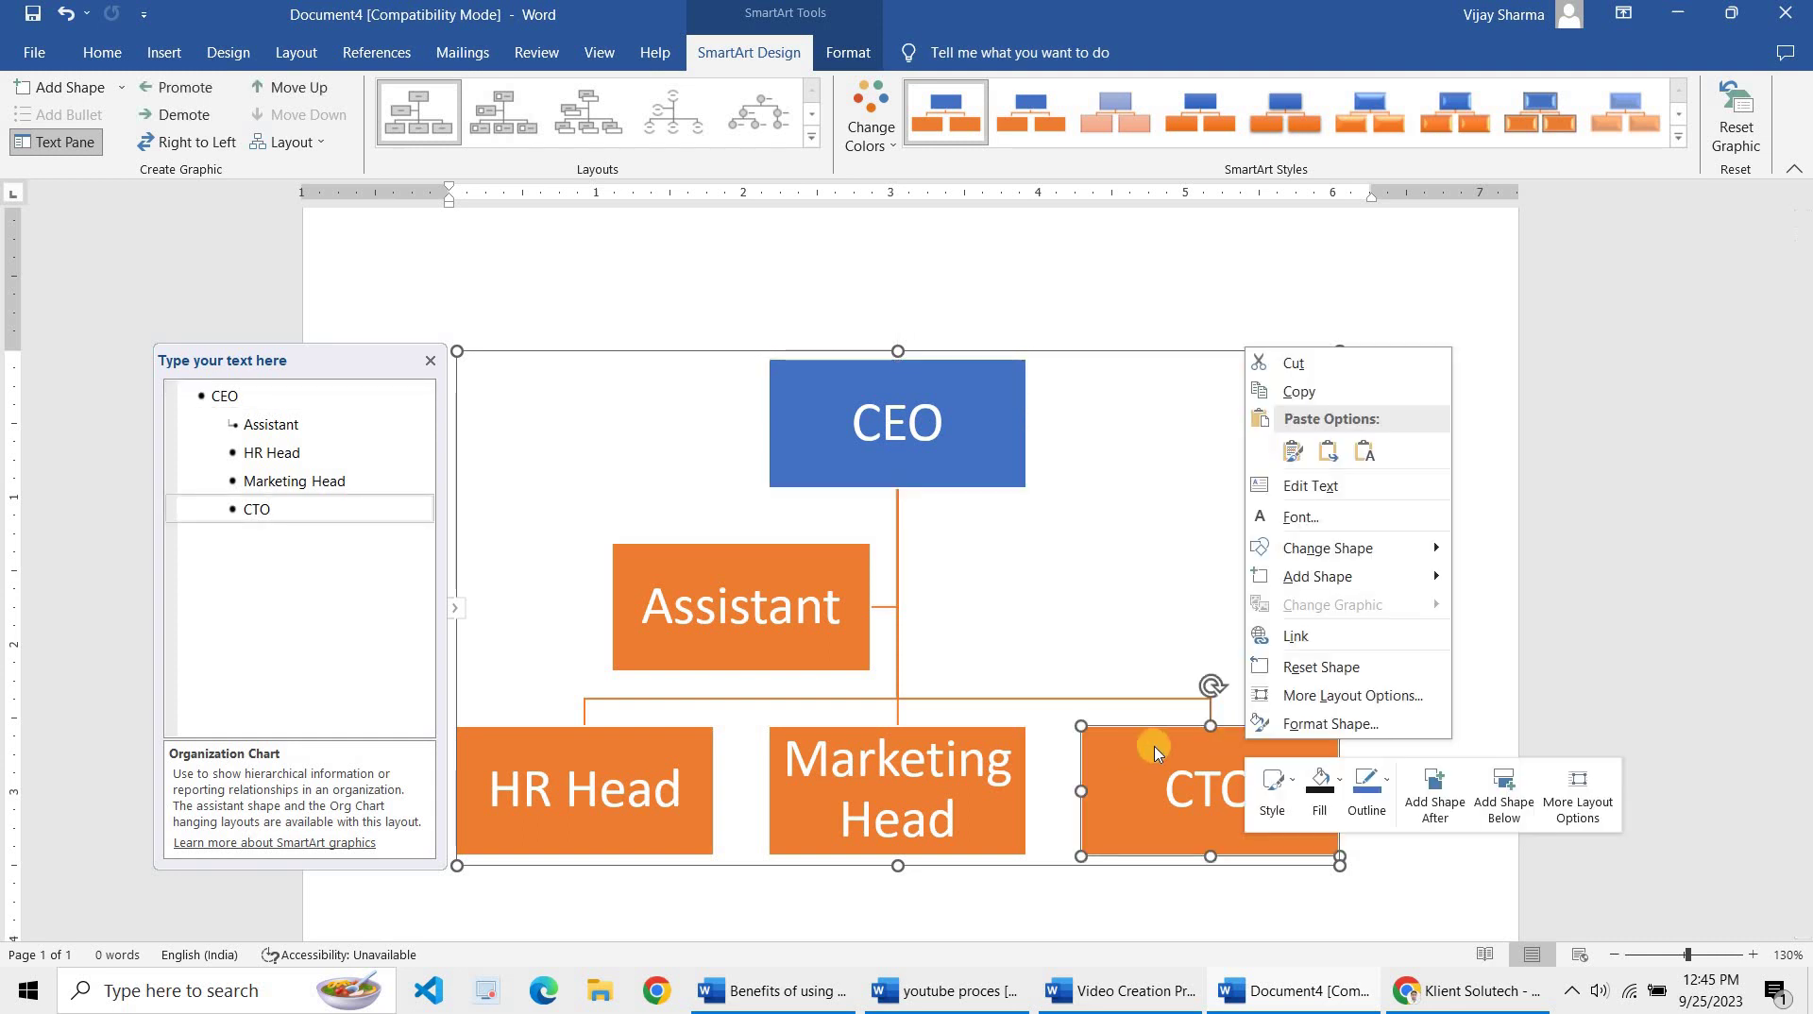
pyautogui.moveTo(1385, 590)
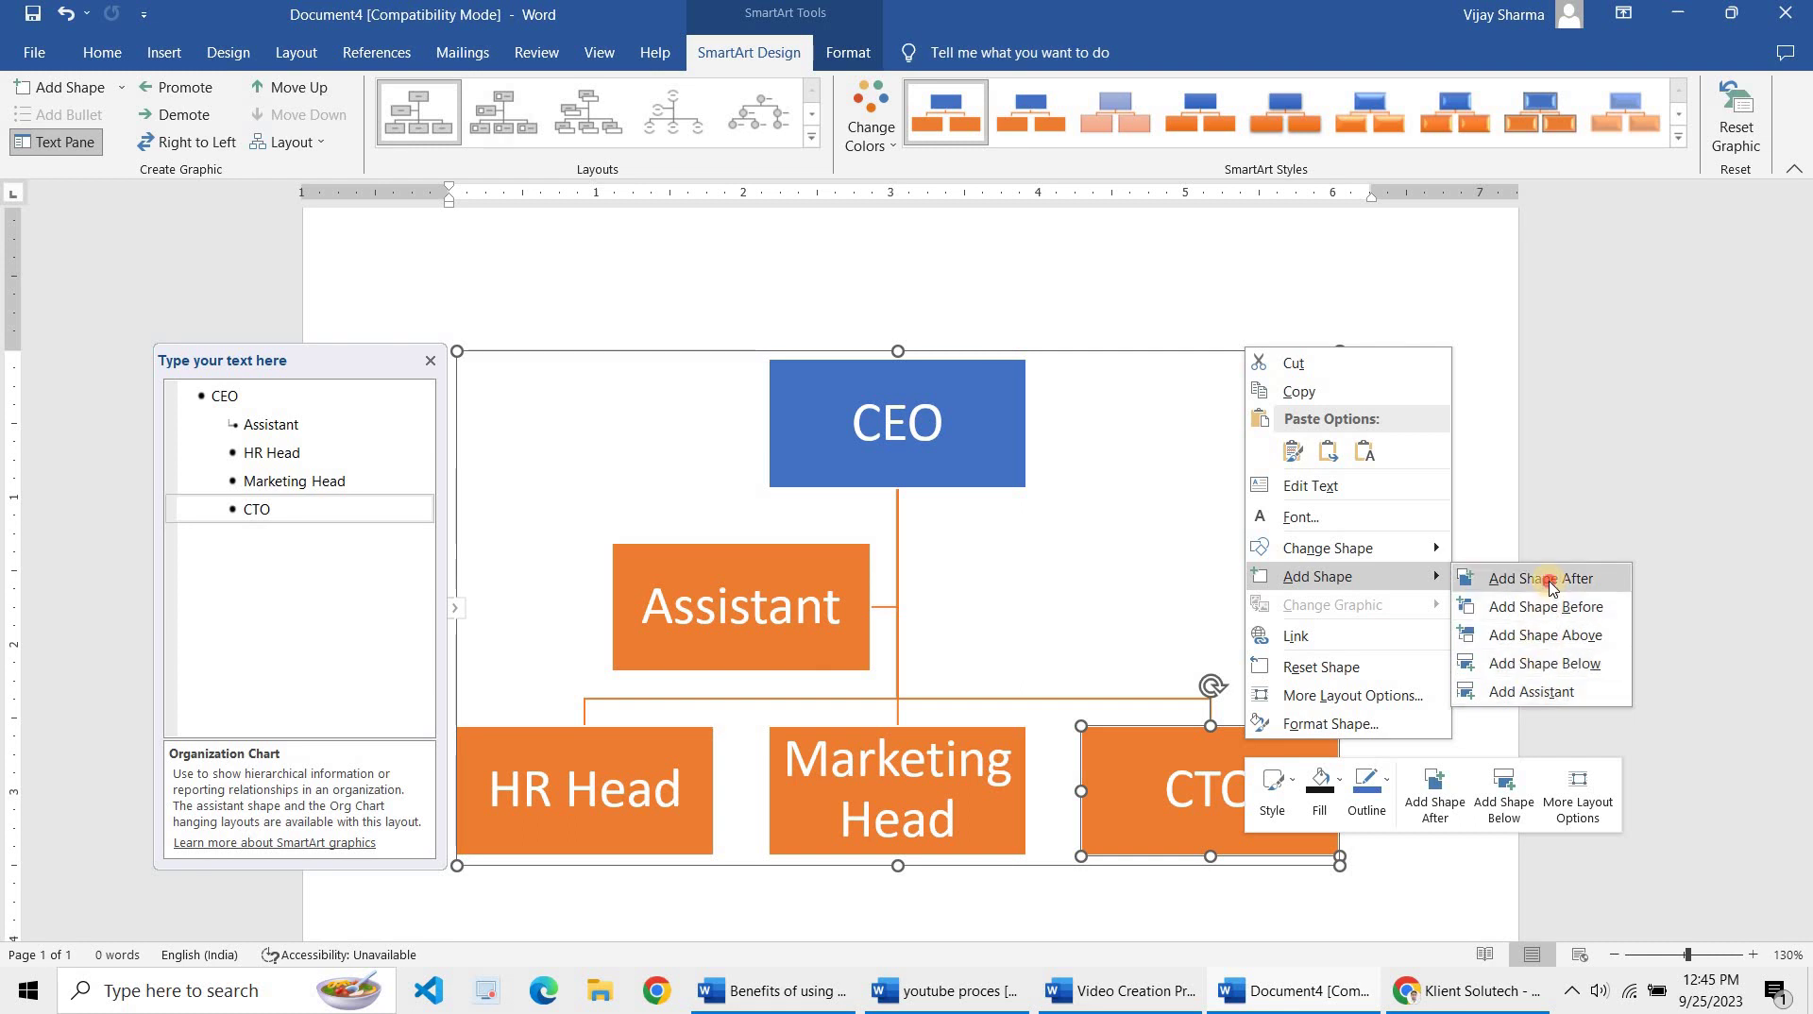
pyautogui.press('Return')
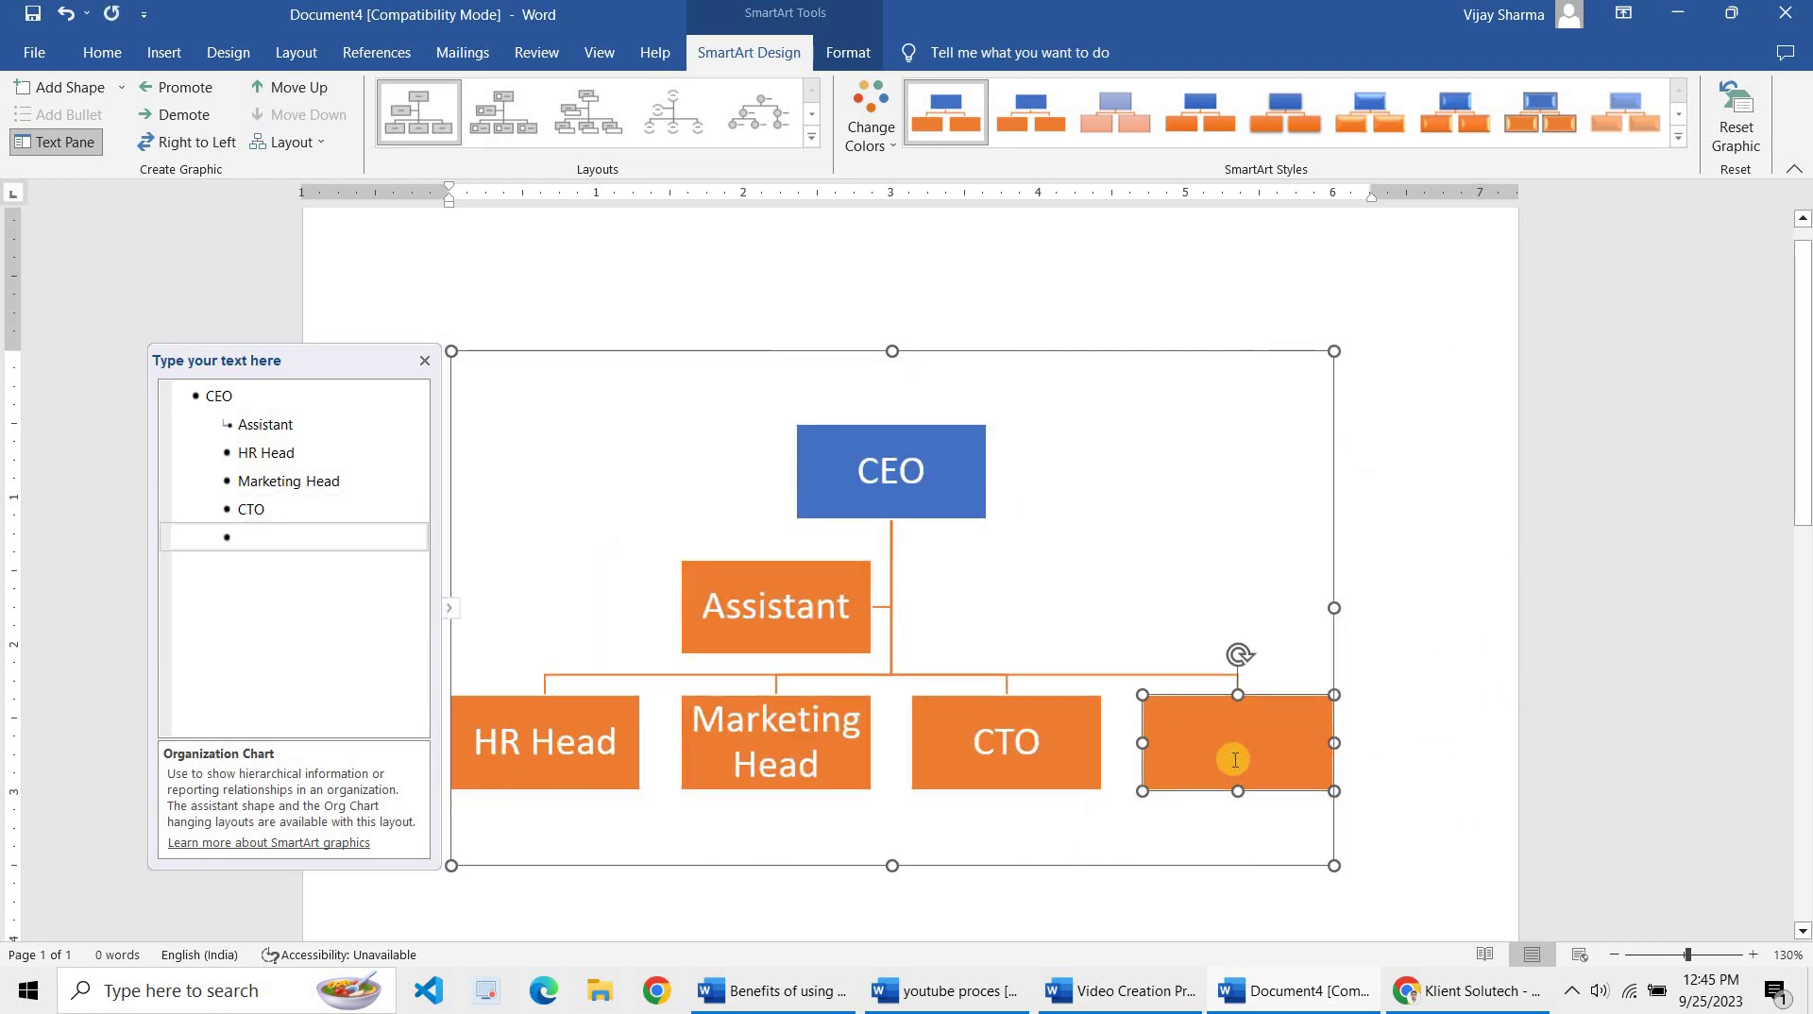
pyautogui.write('CFO')
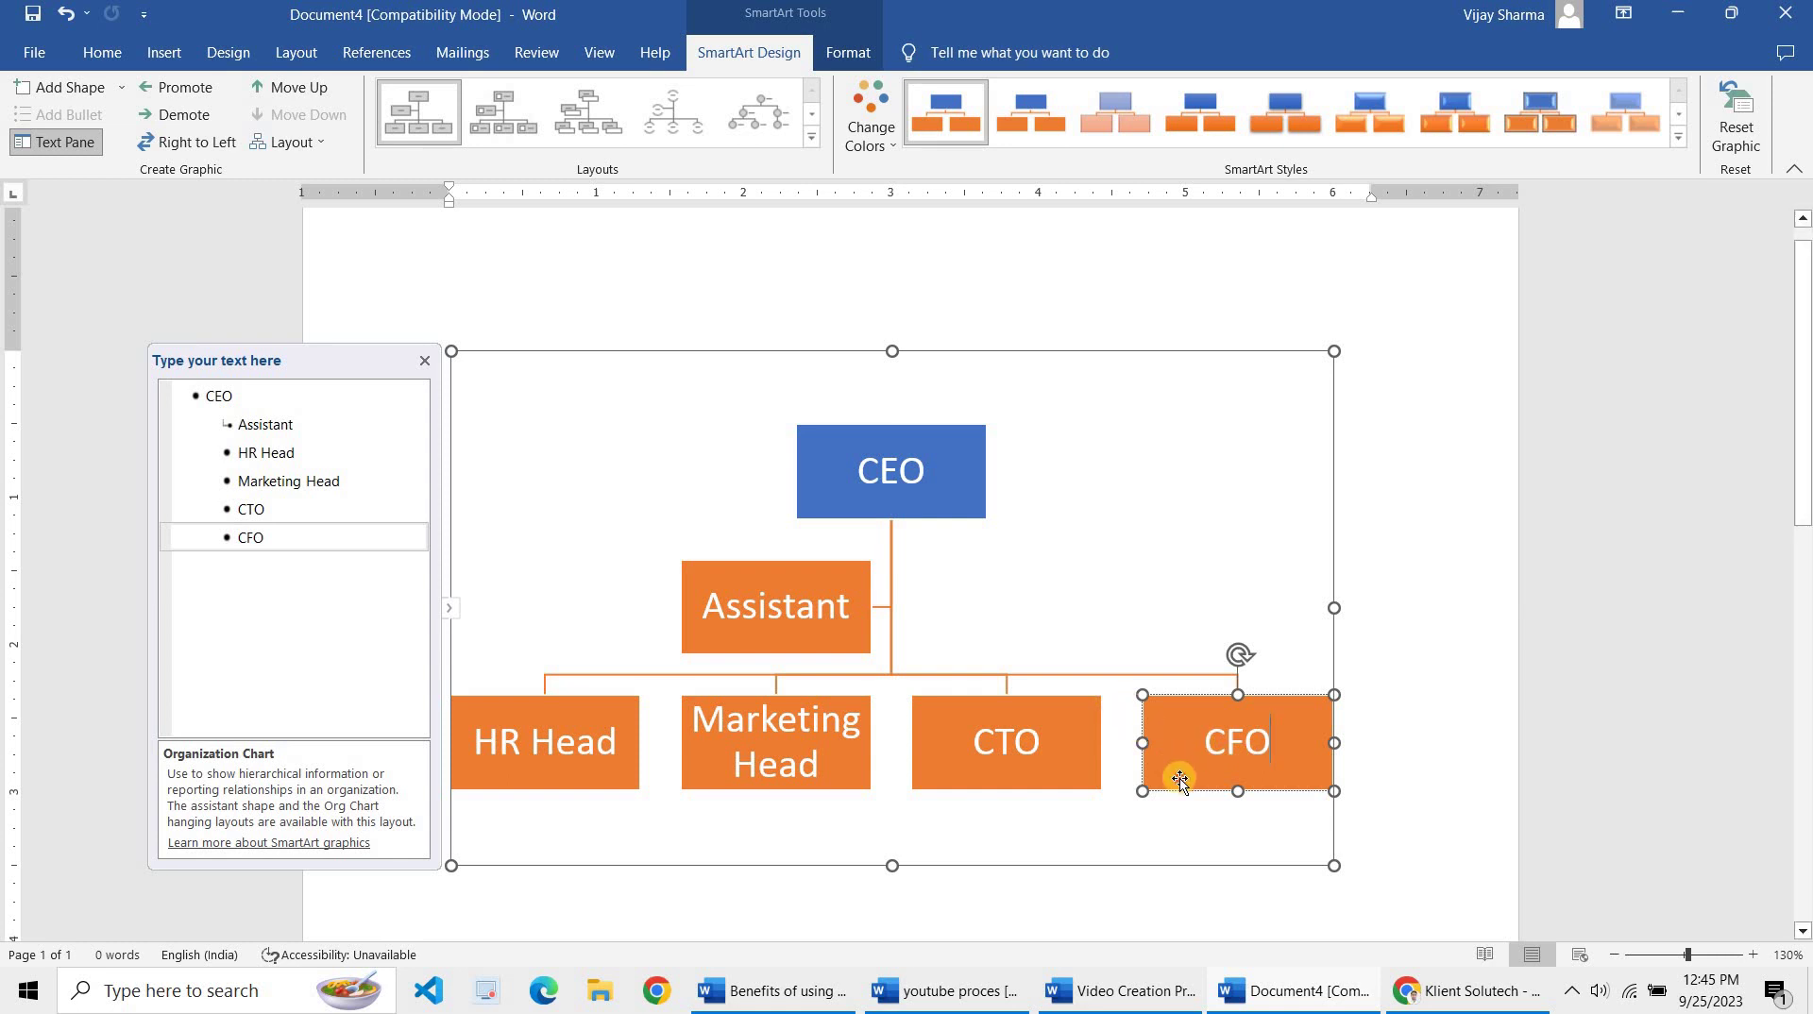
# Add a box below Marketing Head and replace its text with SEO
pyautogui.click(1140, 621)
pyautogui.click(849, 785)
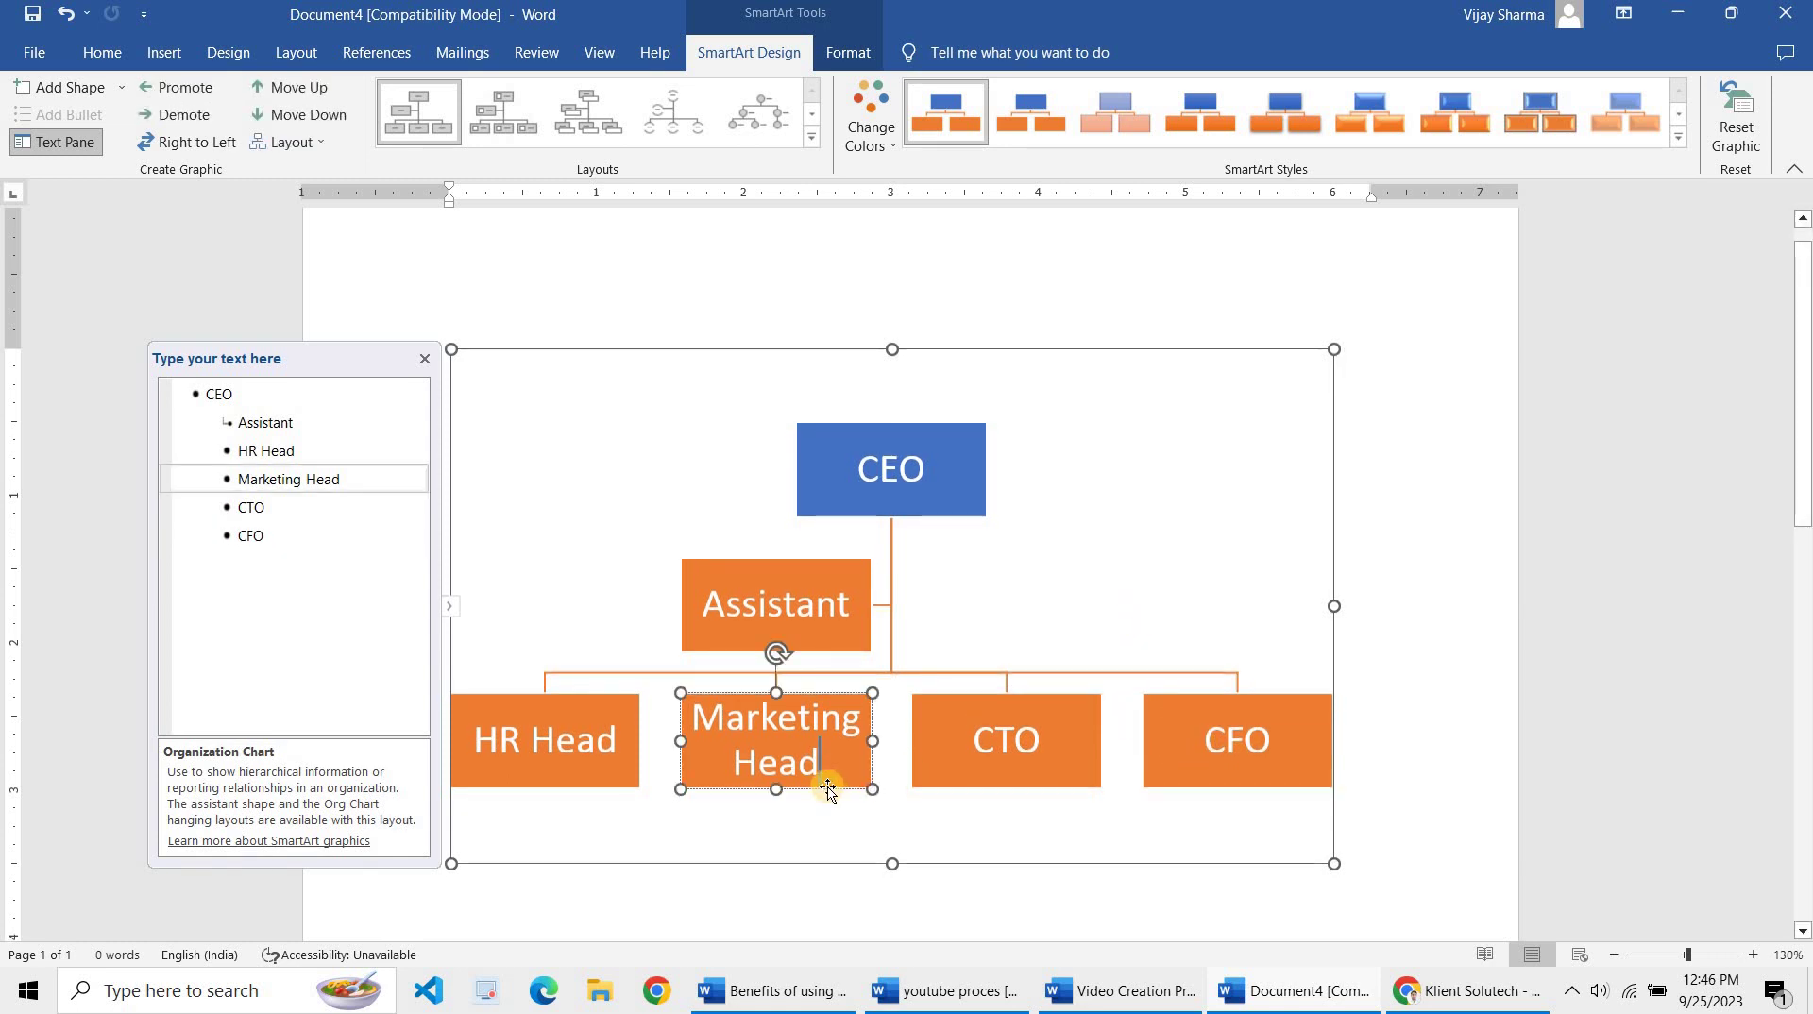
pyautogui.rightClick(829, 788)
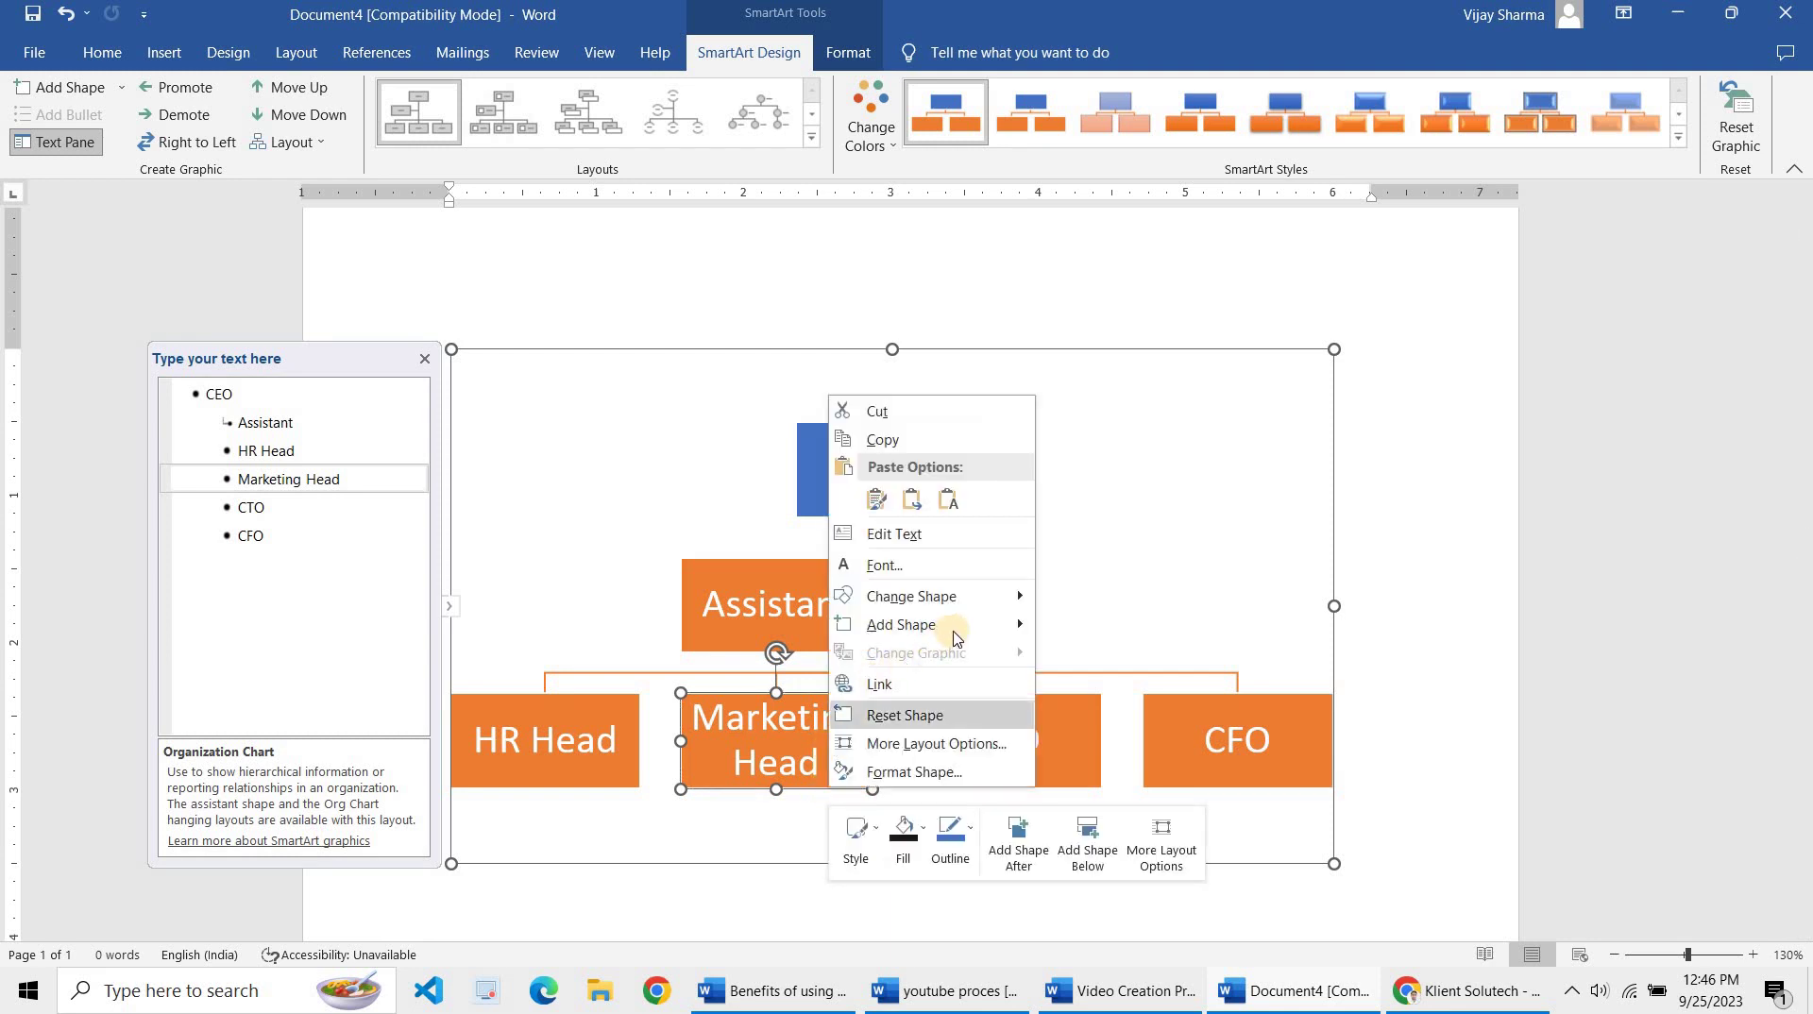
pyautogui.moveTo(991, 628)
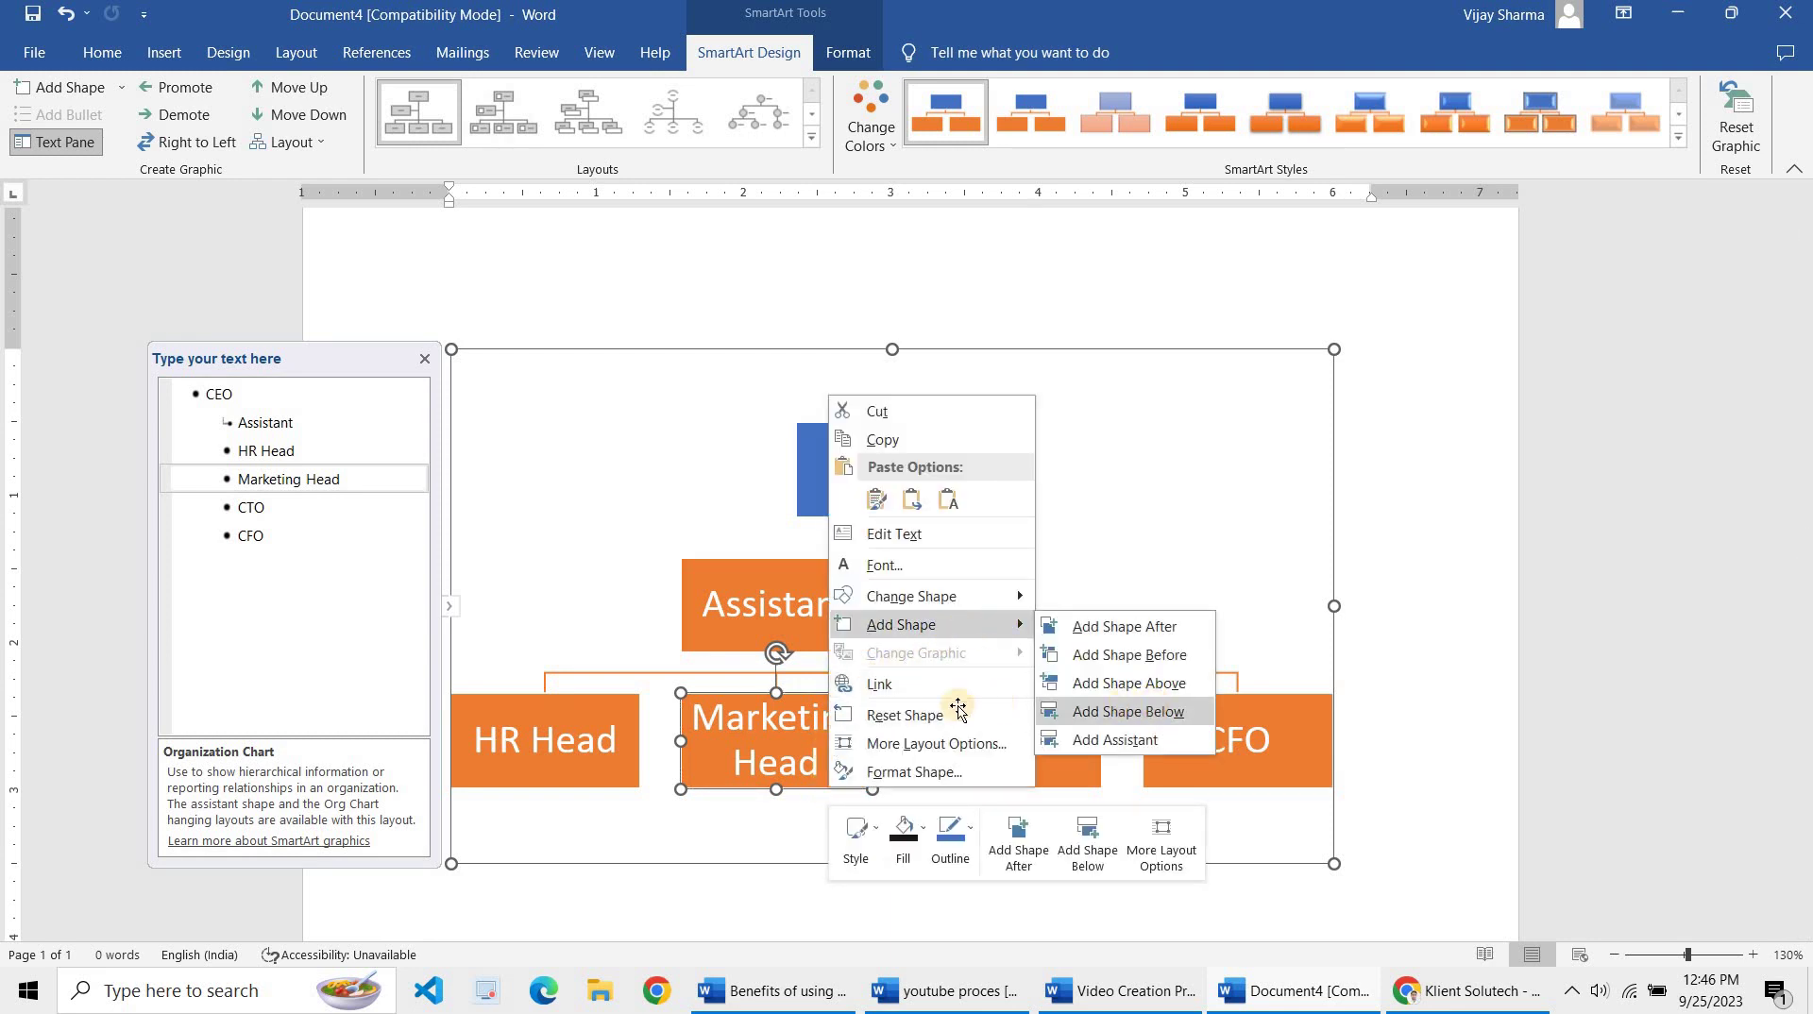
pyautogui.click(1152, 709)
pyautogui.scroll(-1, 862, 721)
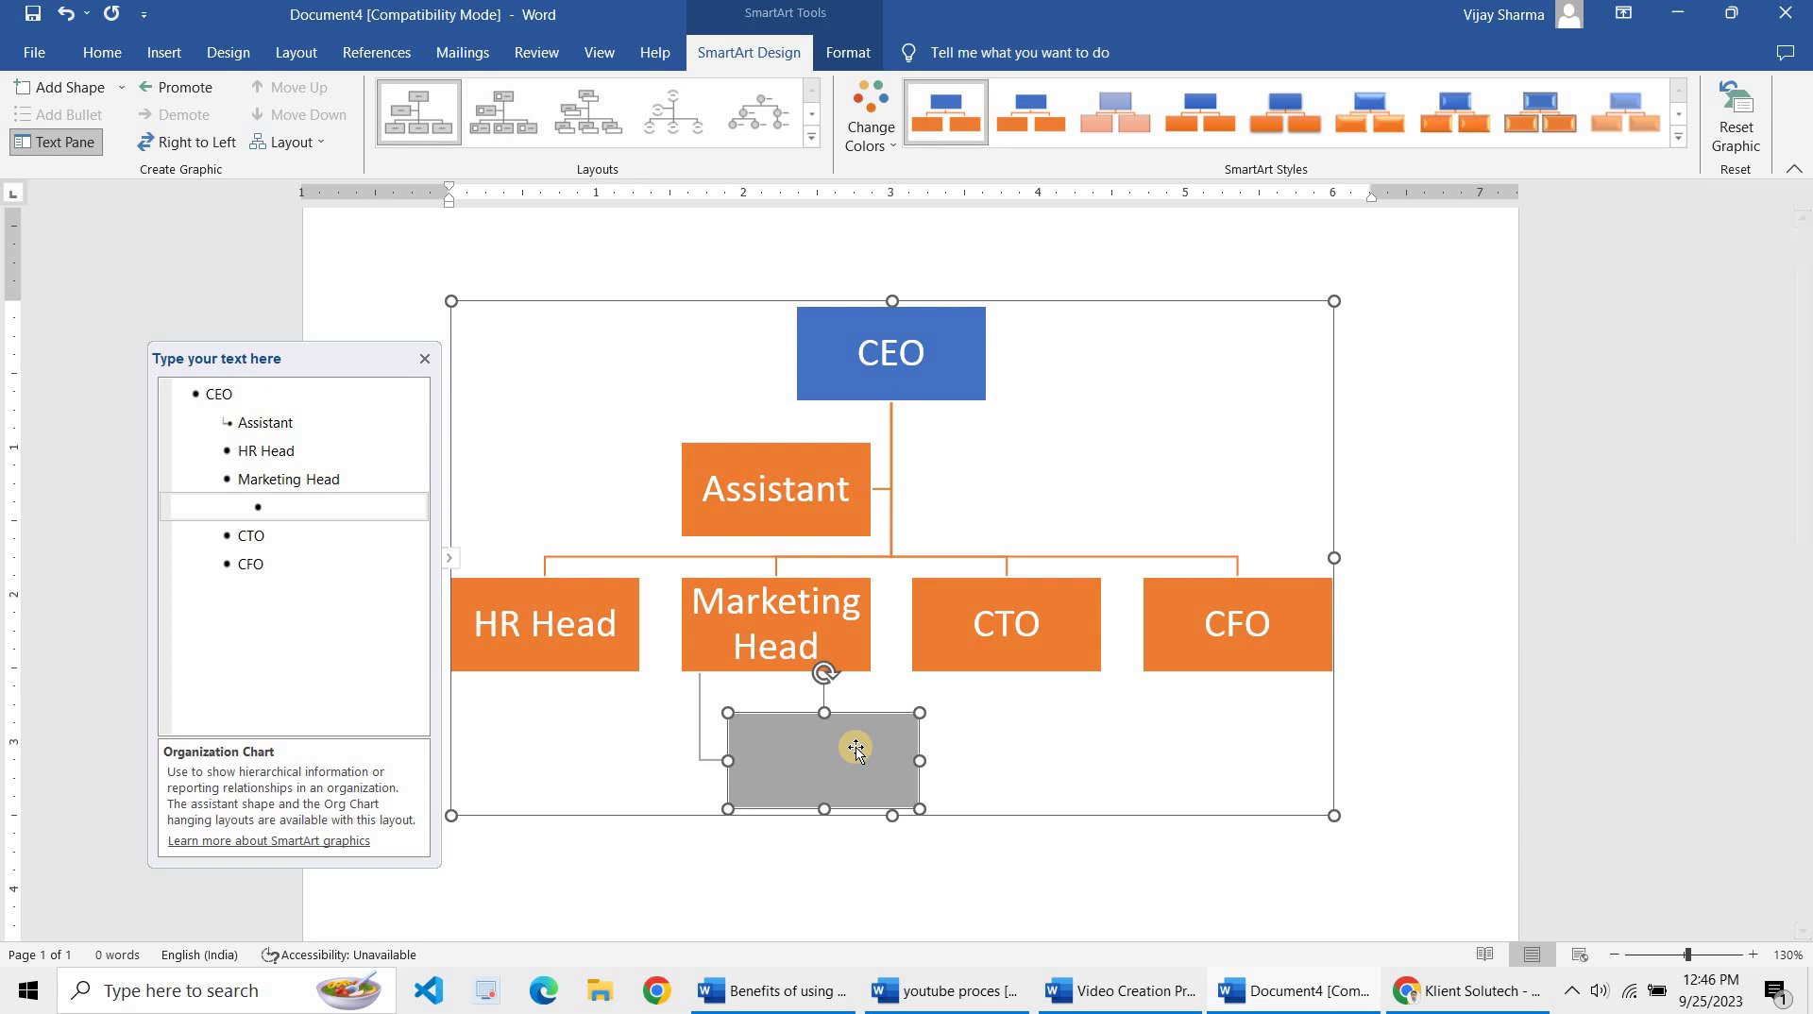
pyautogui.write('Digital M')
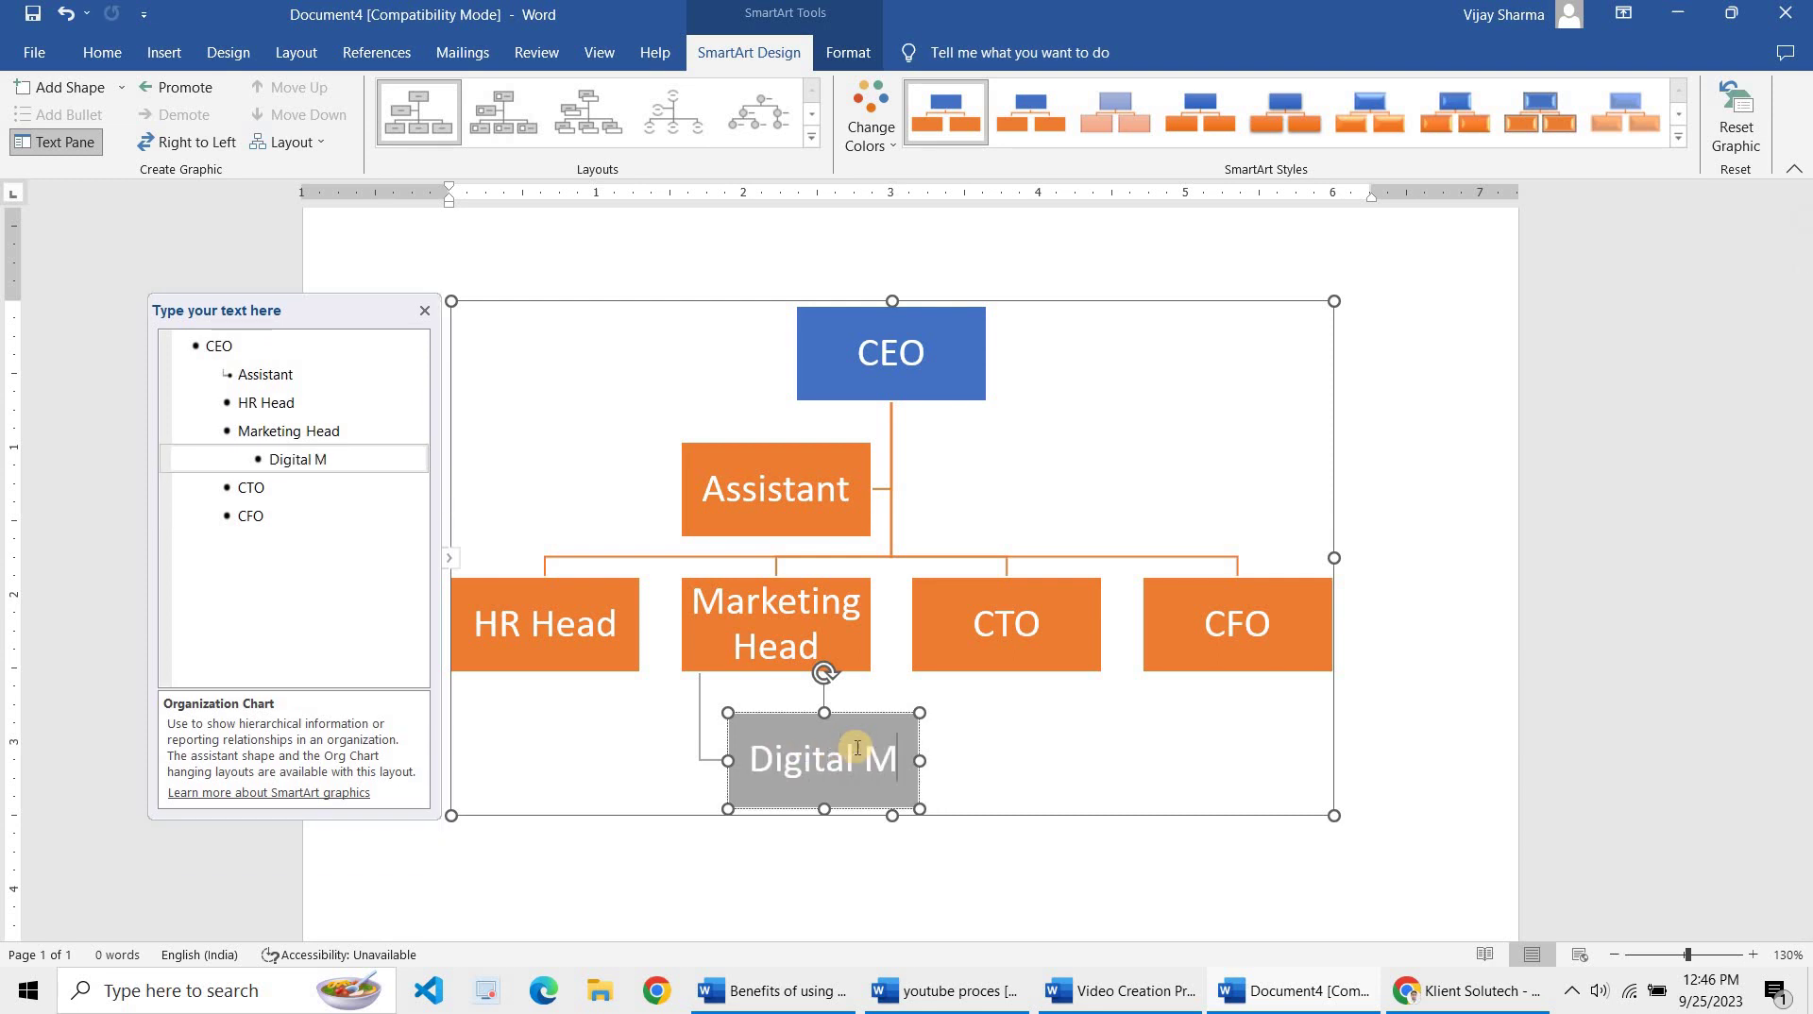
pyautogui.write('aketing')
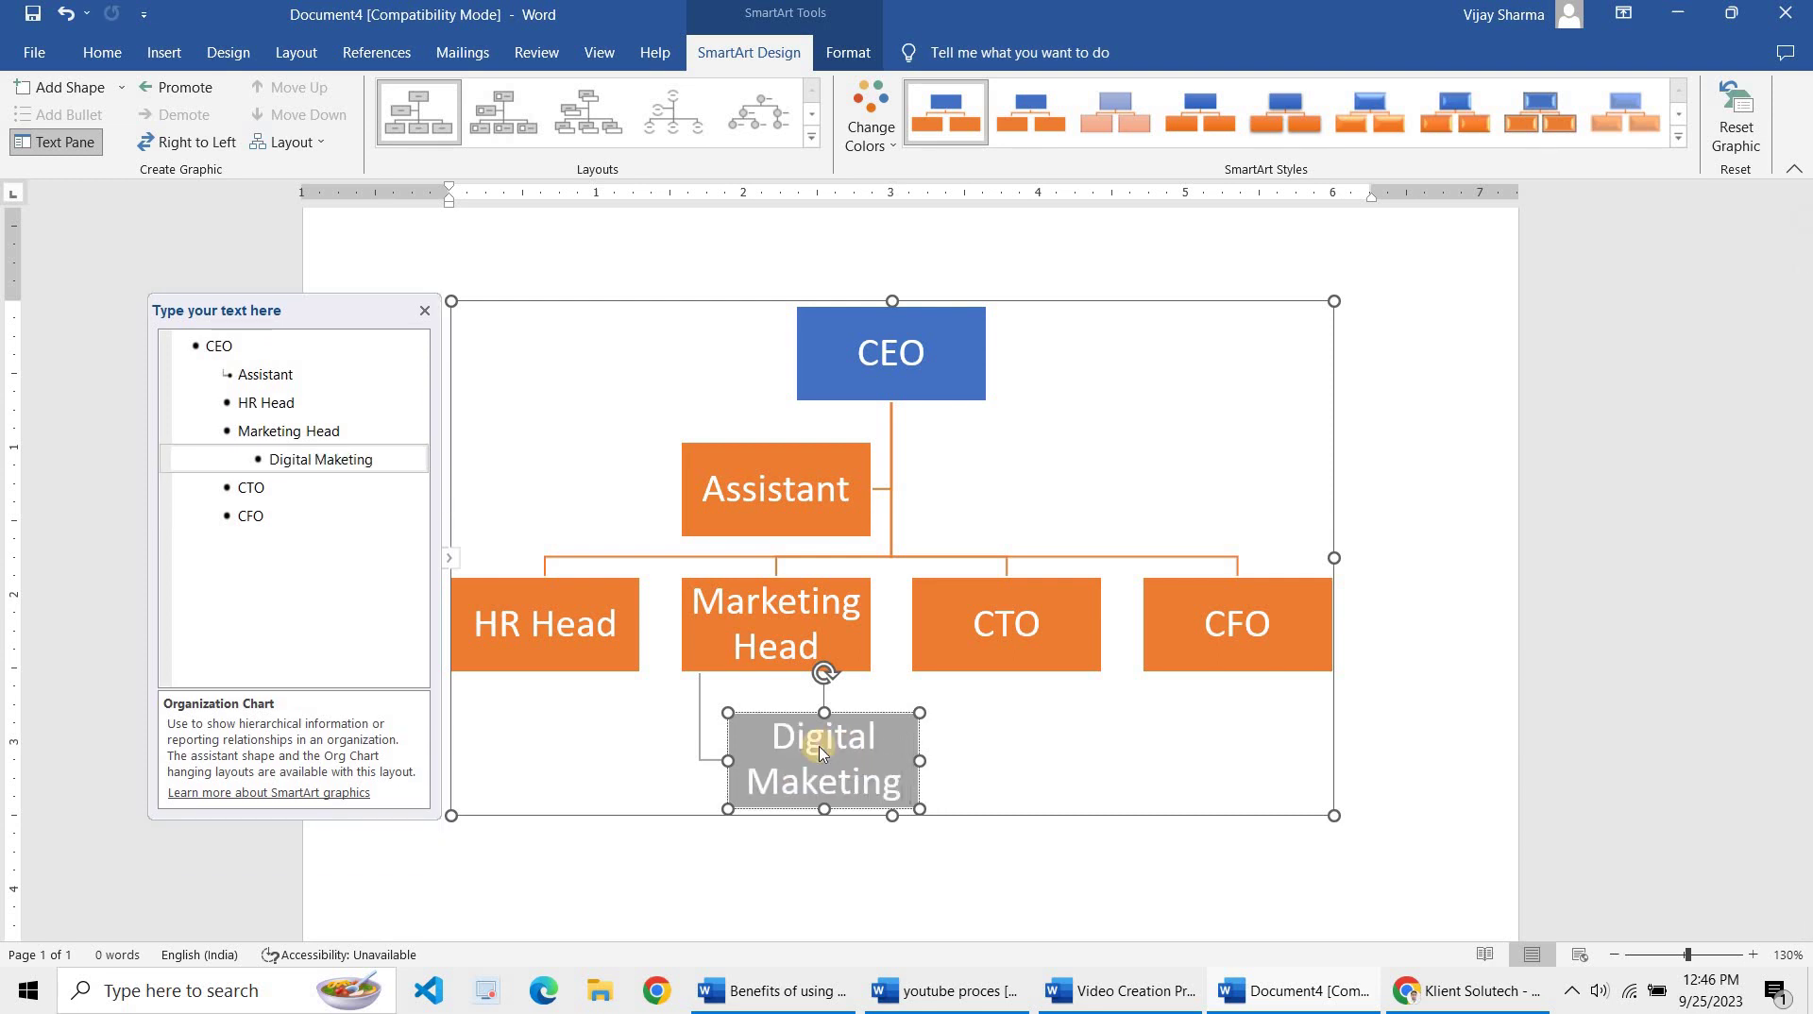
pyautogui.click(717, 667)
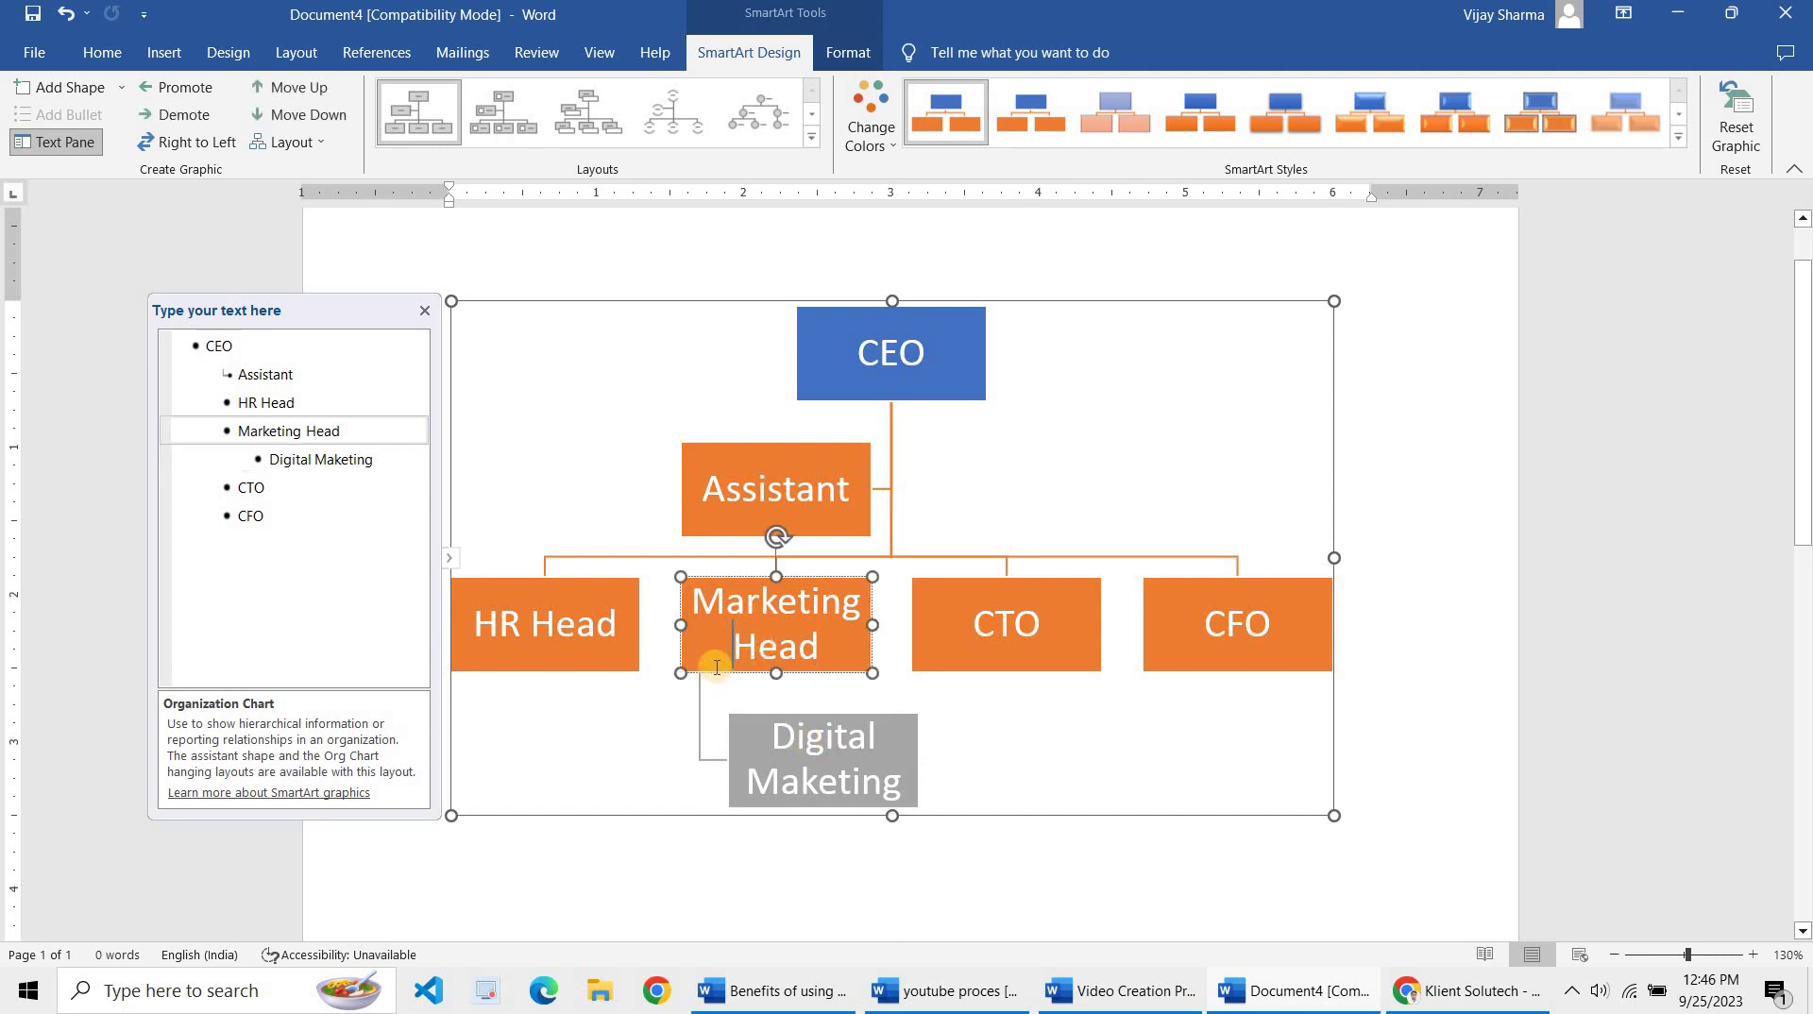
pyautogui.doubleClick(860, 784)
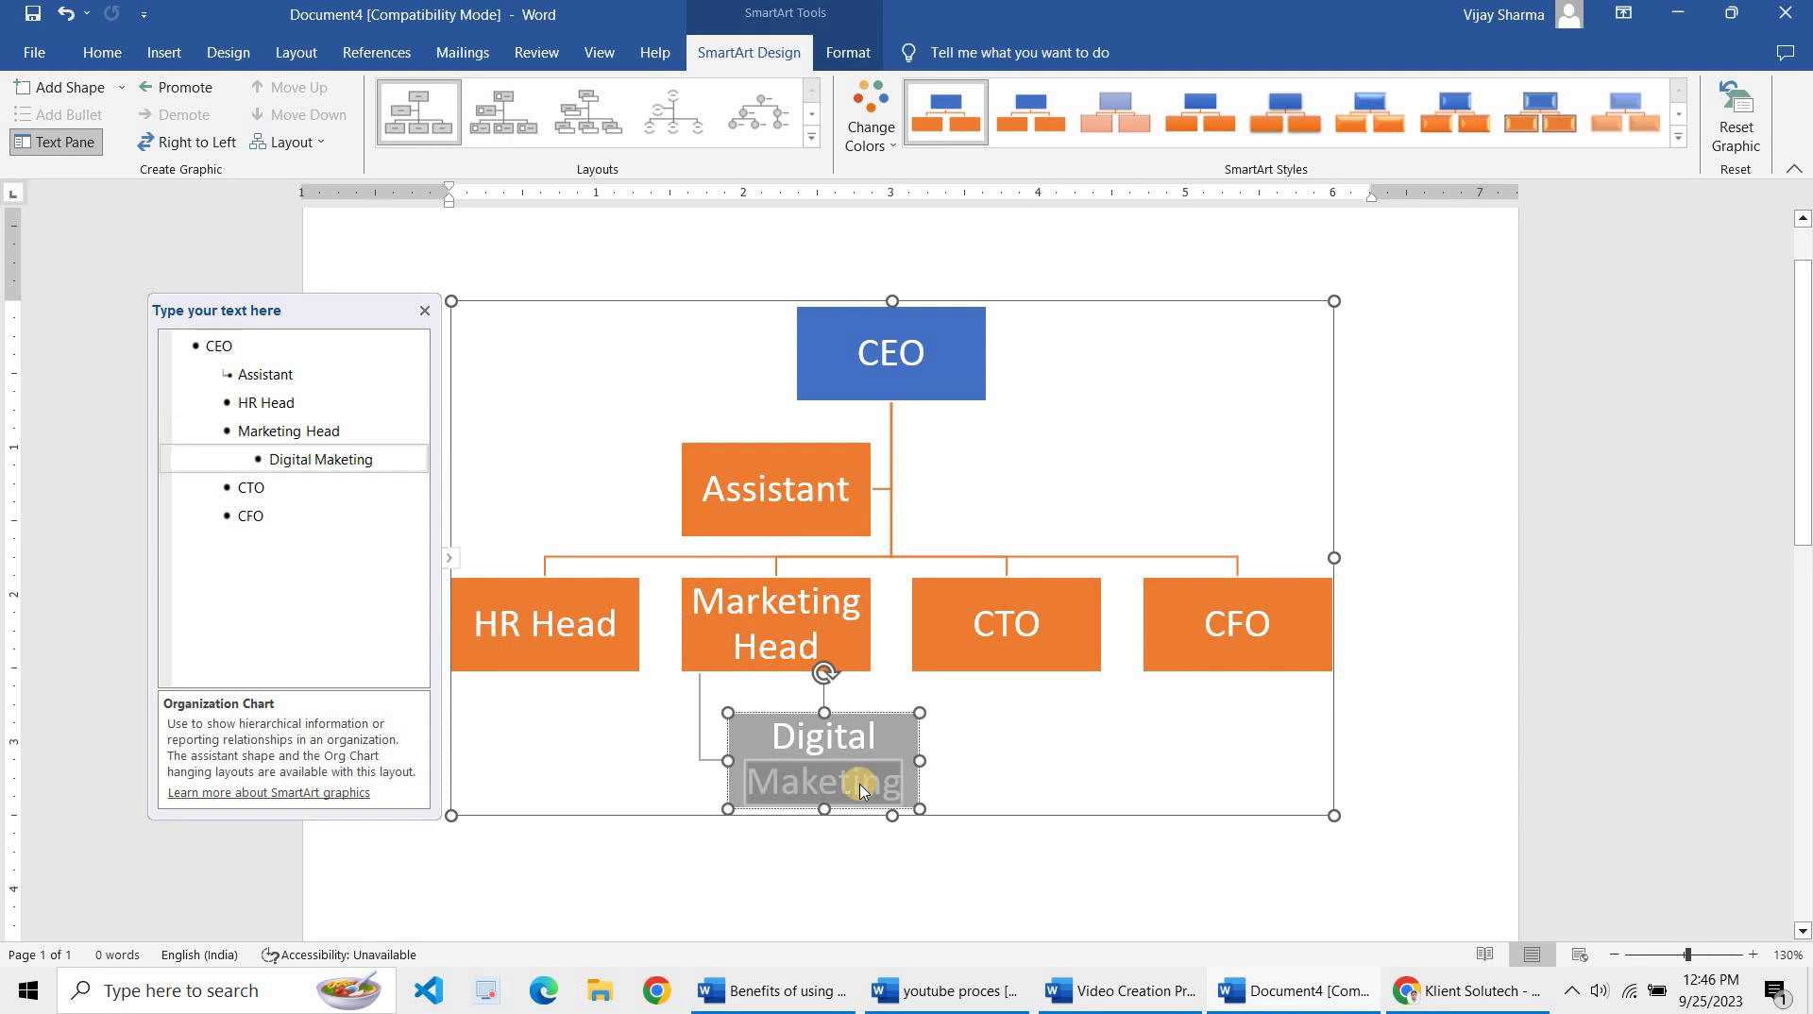
pyautogui.tripleClick(860, 787)
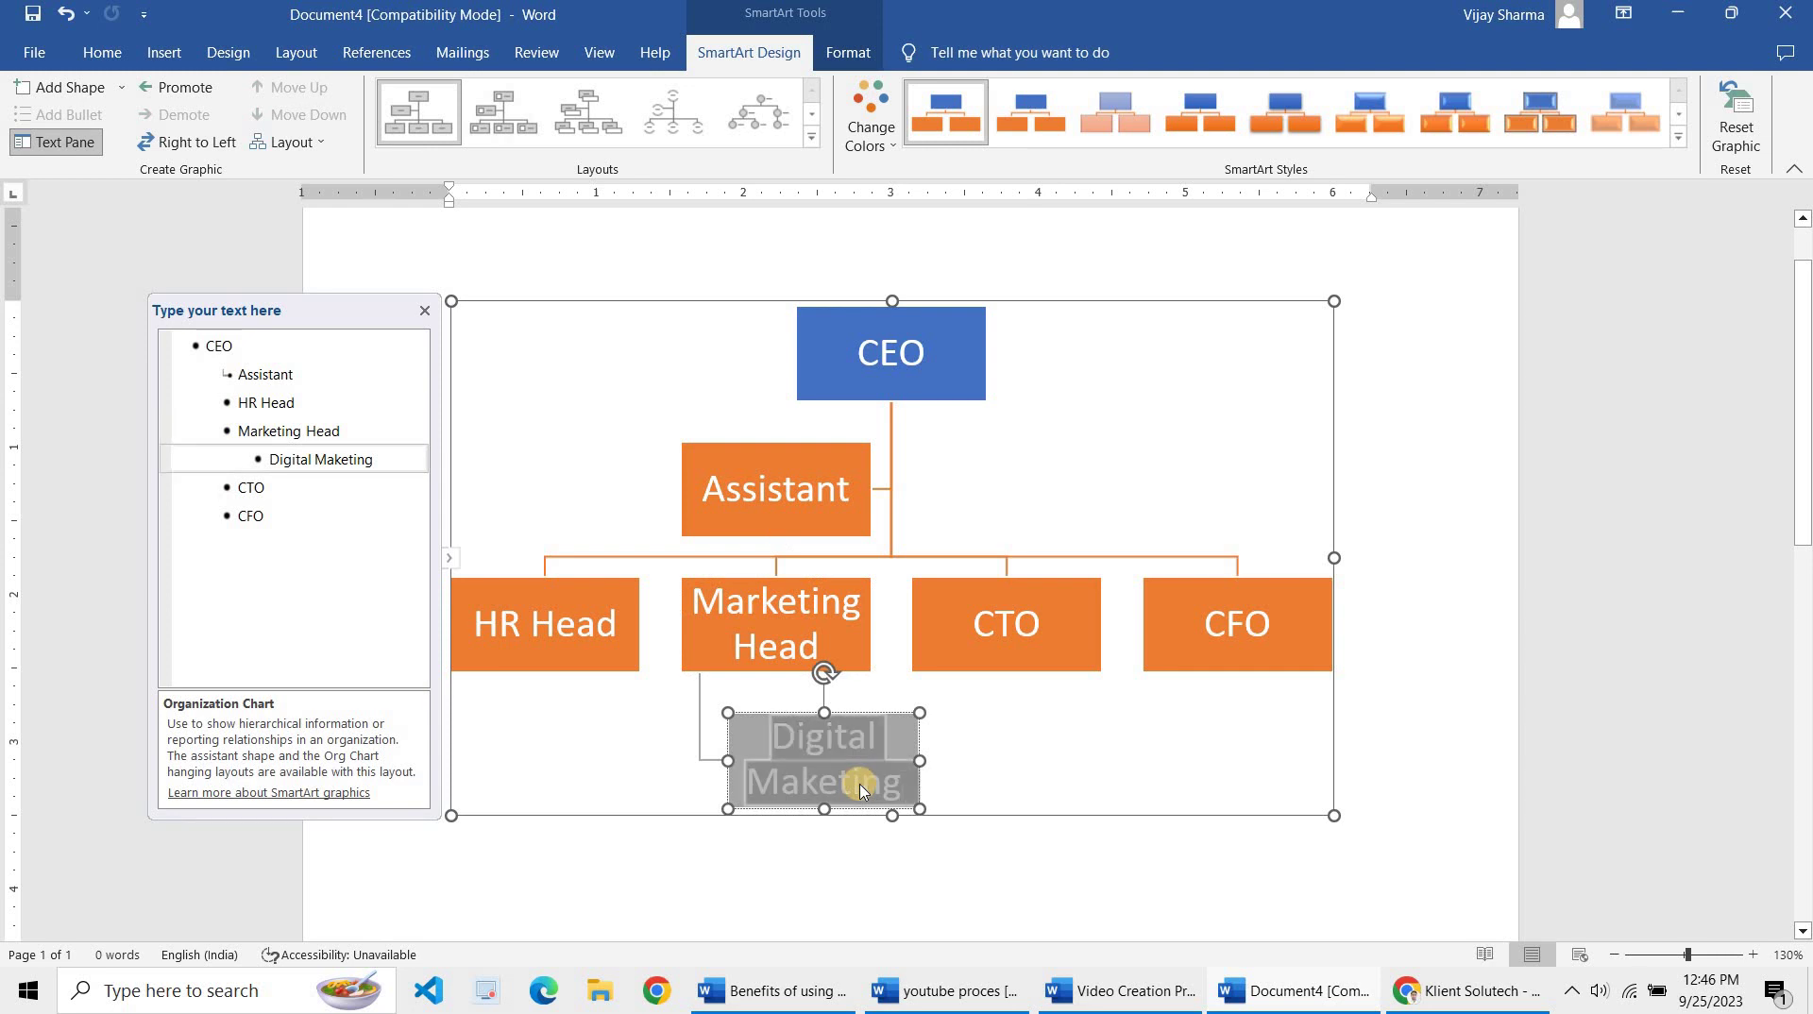
pyautogui.write('Pri')
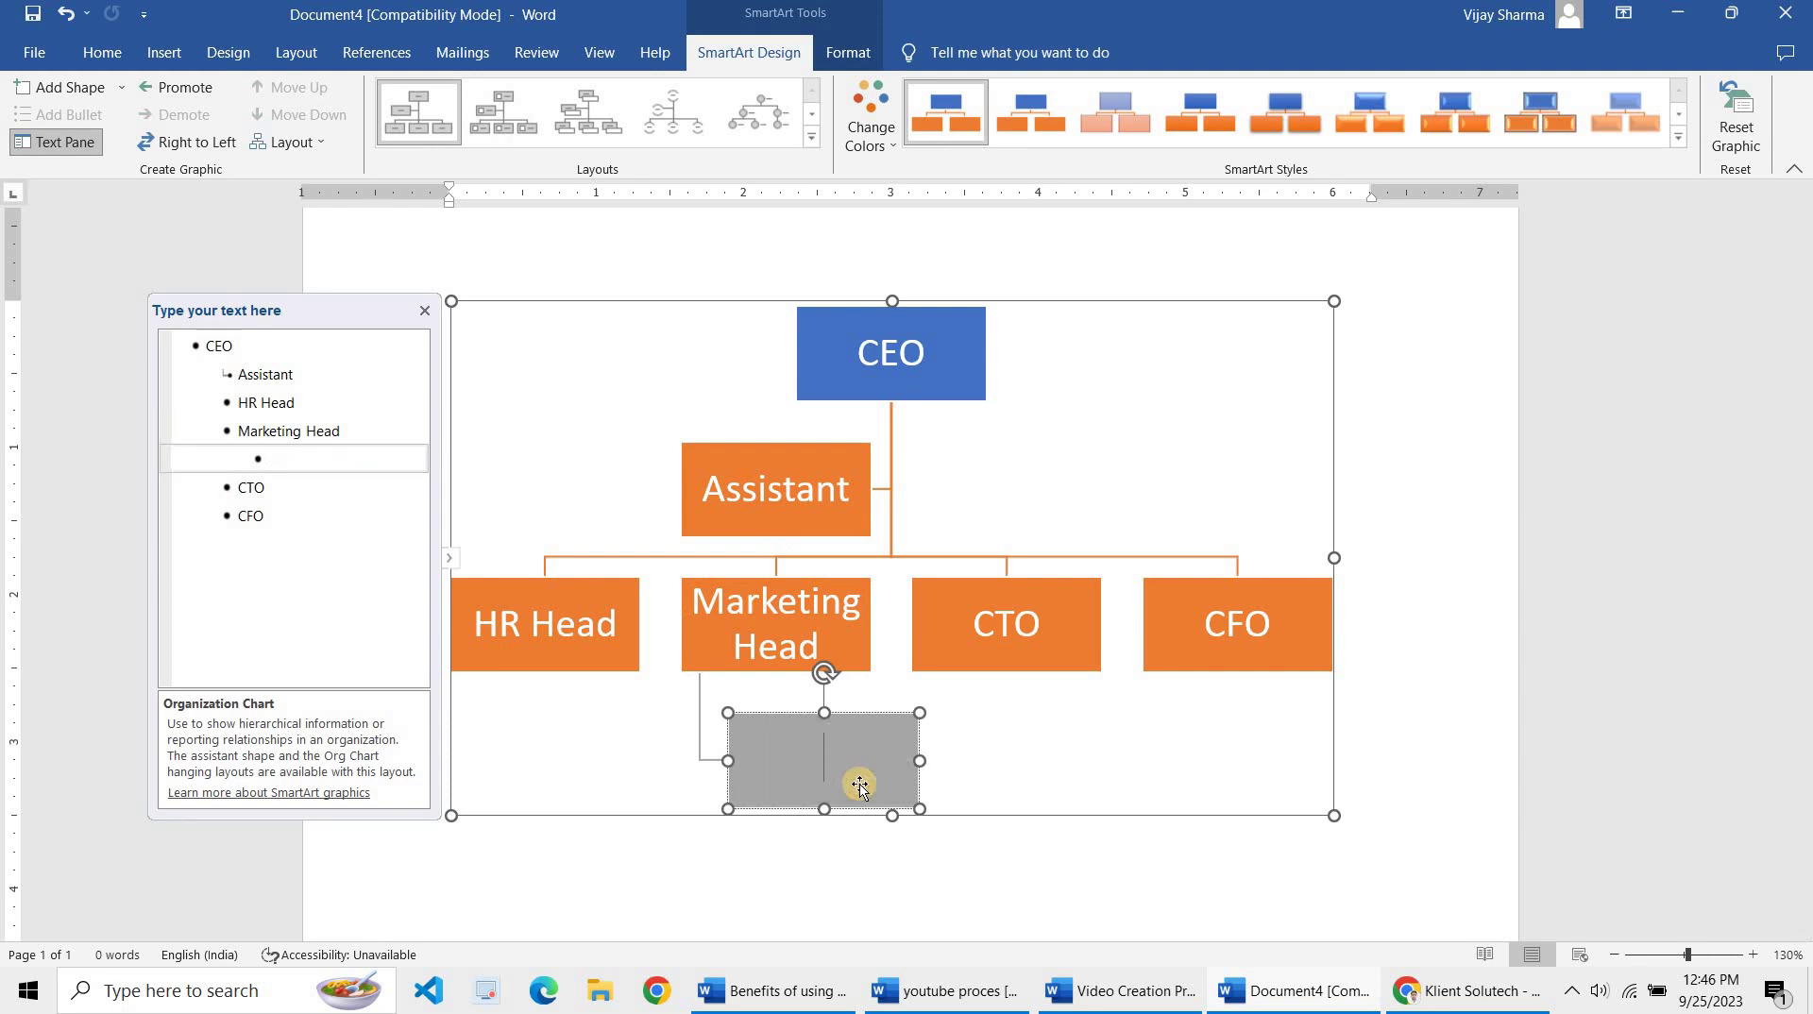
pyautogui.write('SEO')
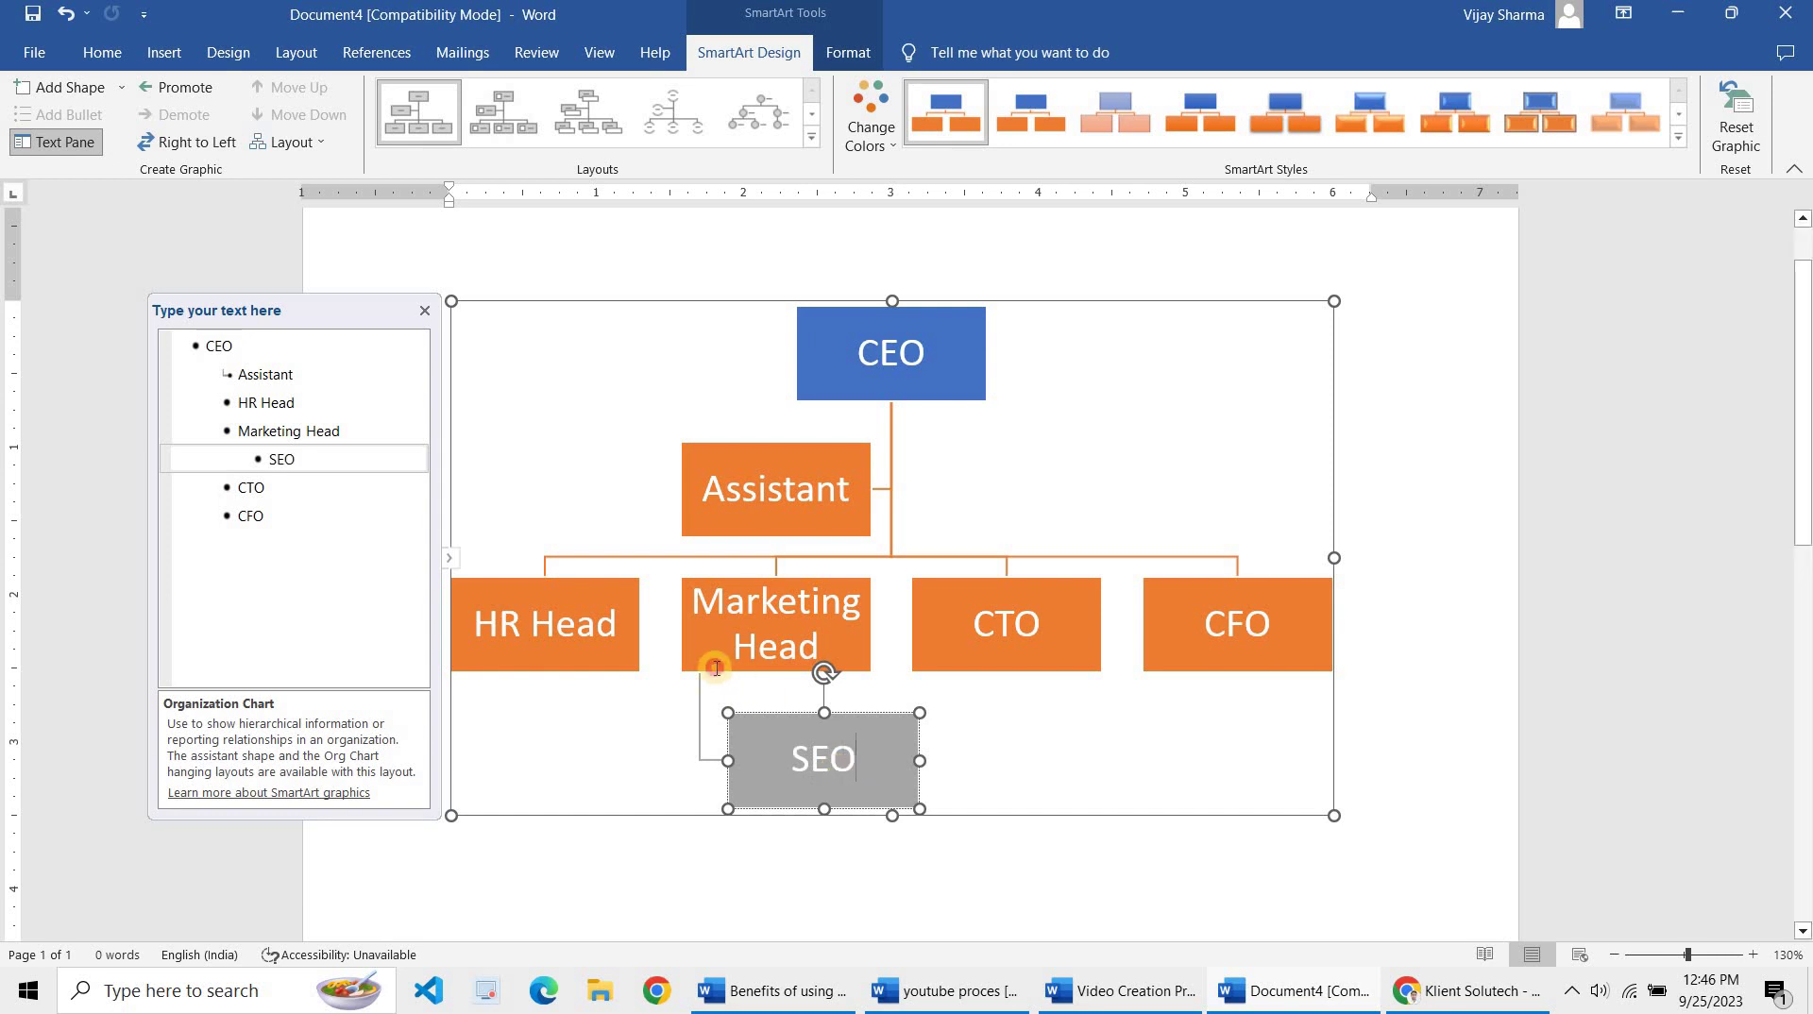
# Add another box below Marketing Head labelled Advertisment Manager
pyautogui.click(736, 671)
pyautogui.rightClick(735, 676)
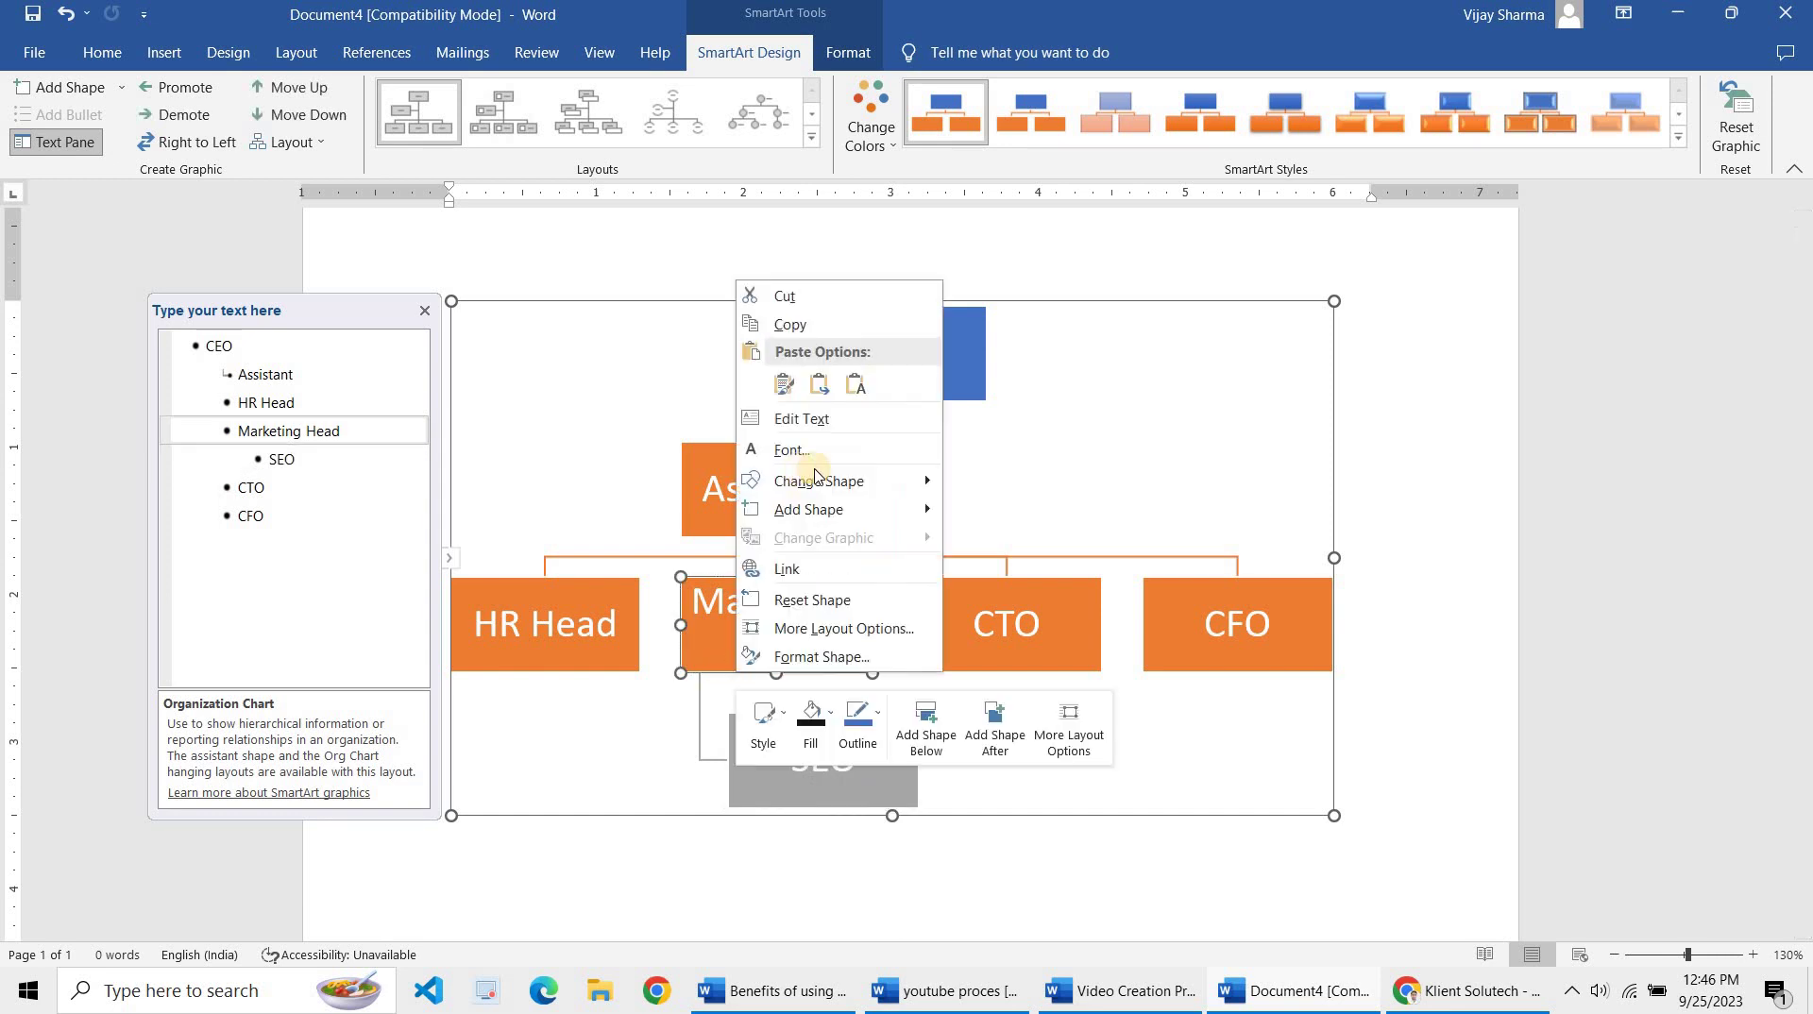
pyautogui.moveTo(878, 510)
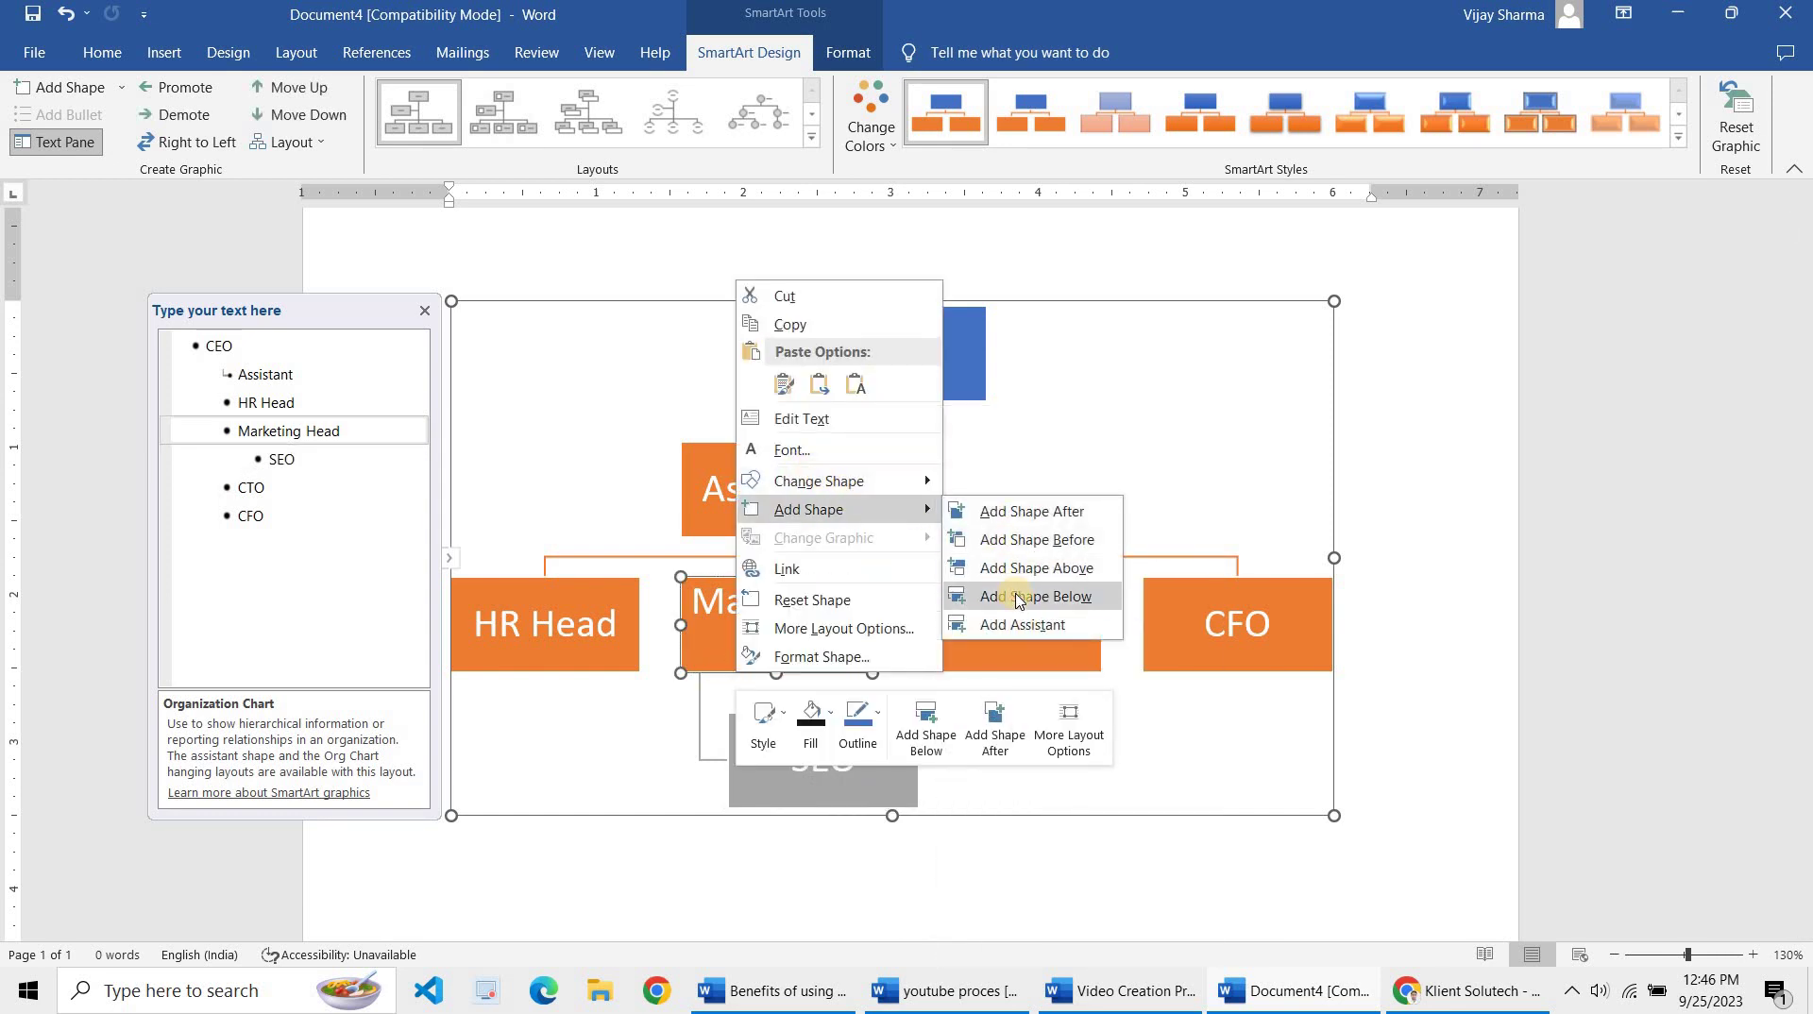
pyautogui.press('Return')
pyautogui.write('A')
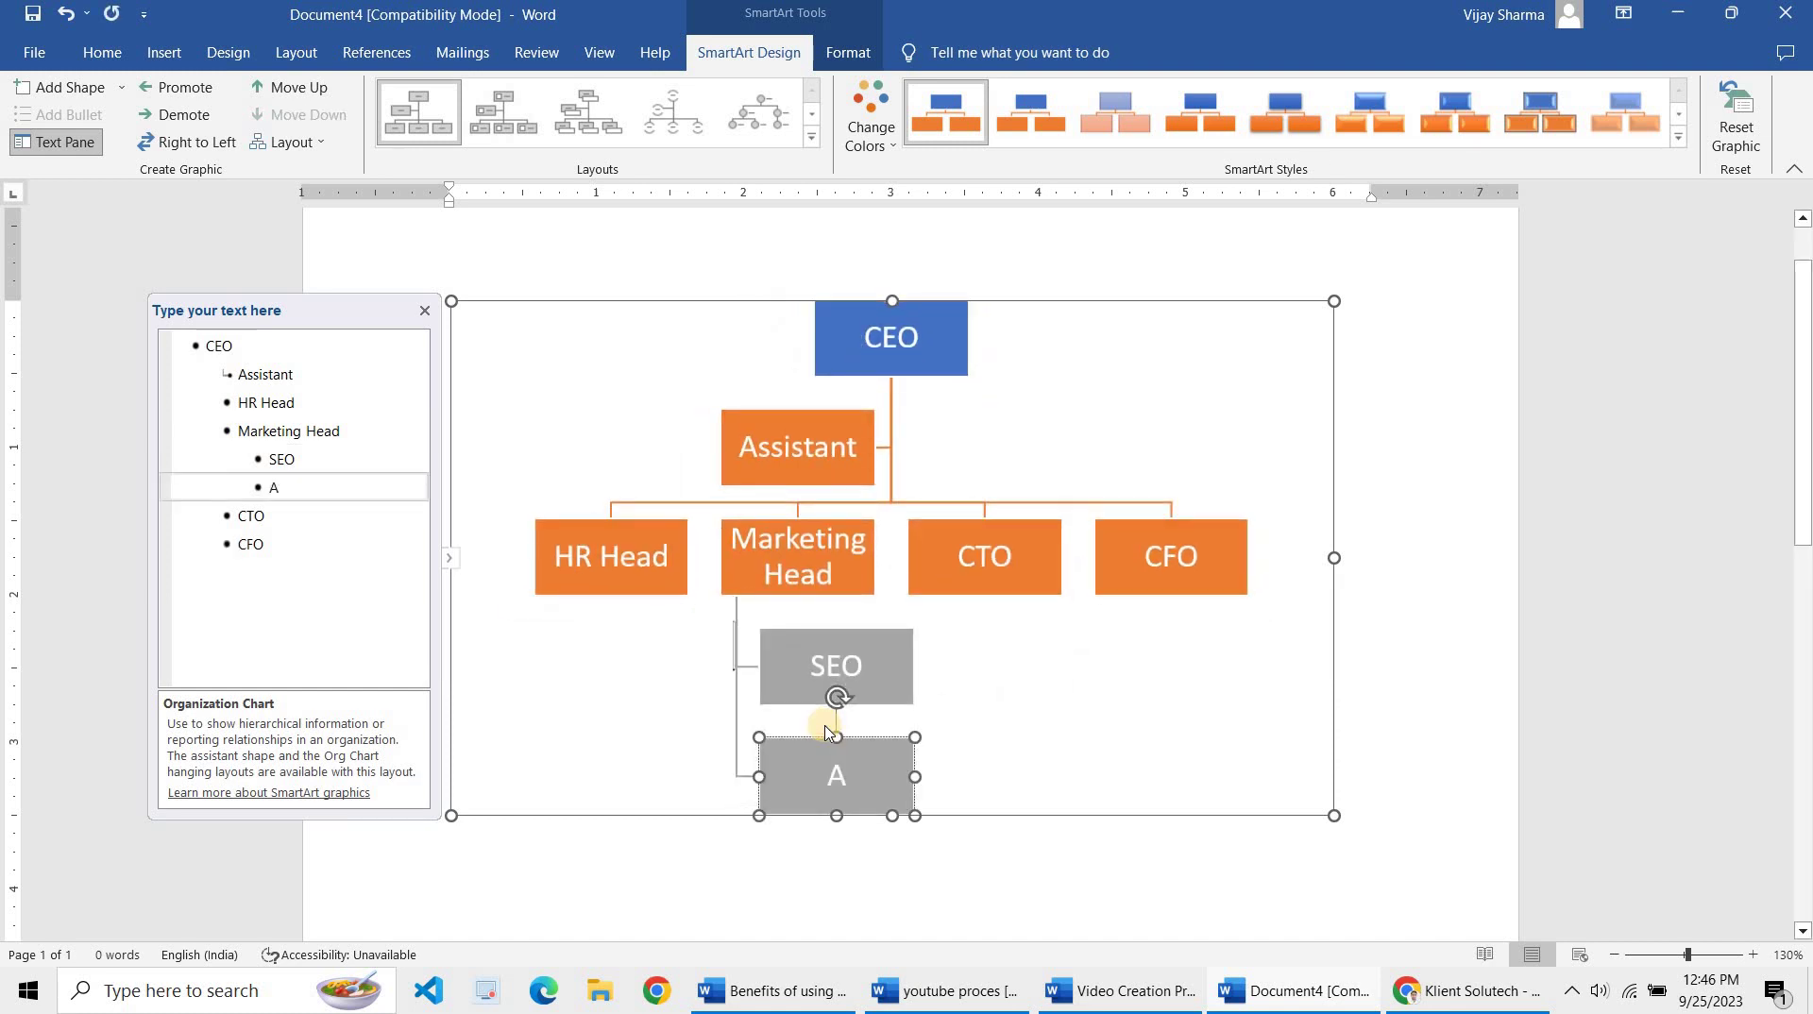
pyautogui.write('Dver')
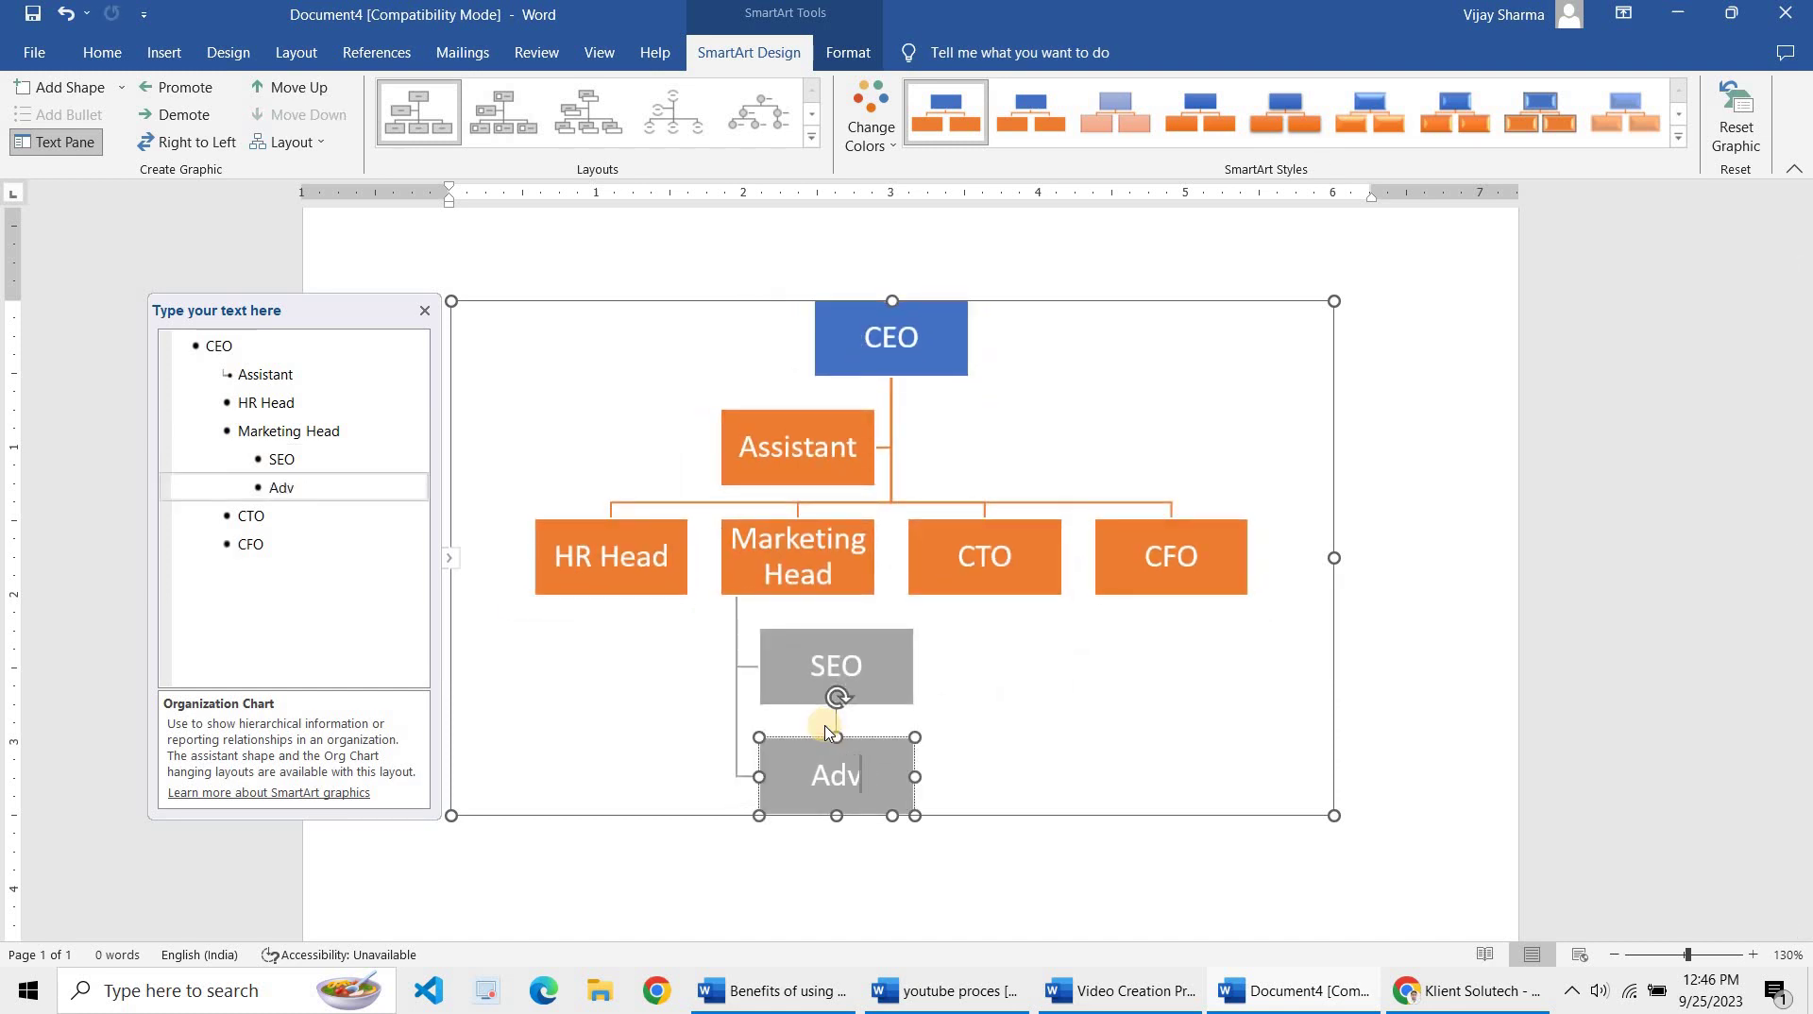
pyautogui.write('erti')
pyautogui.write('s')
pyautogui.write('sment')
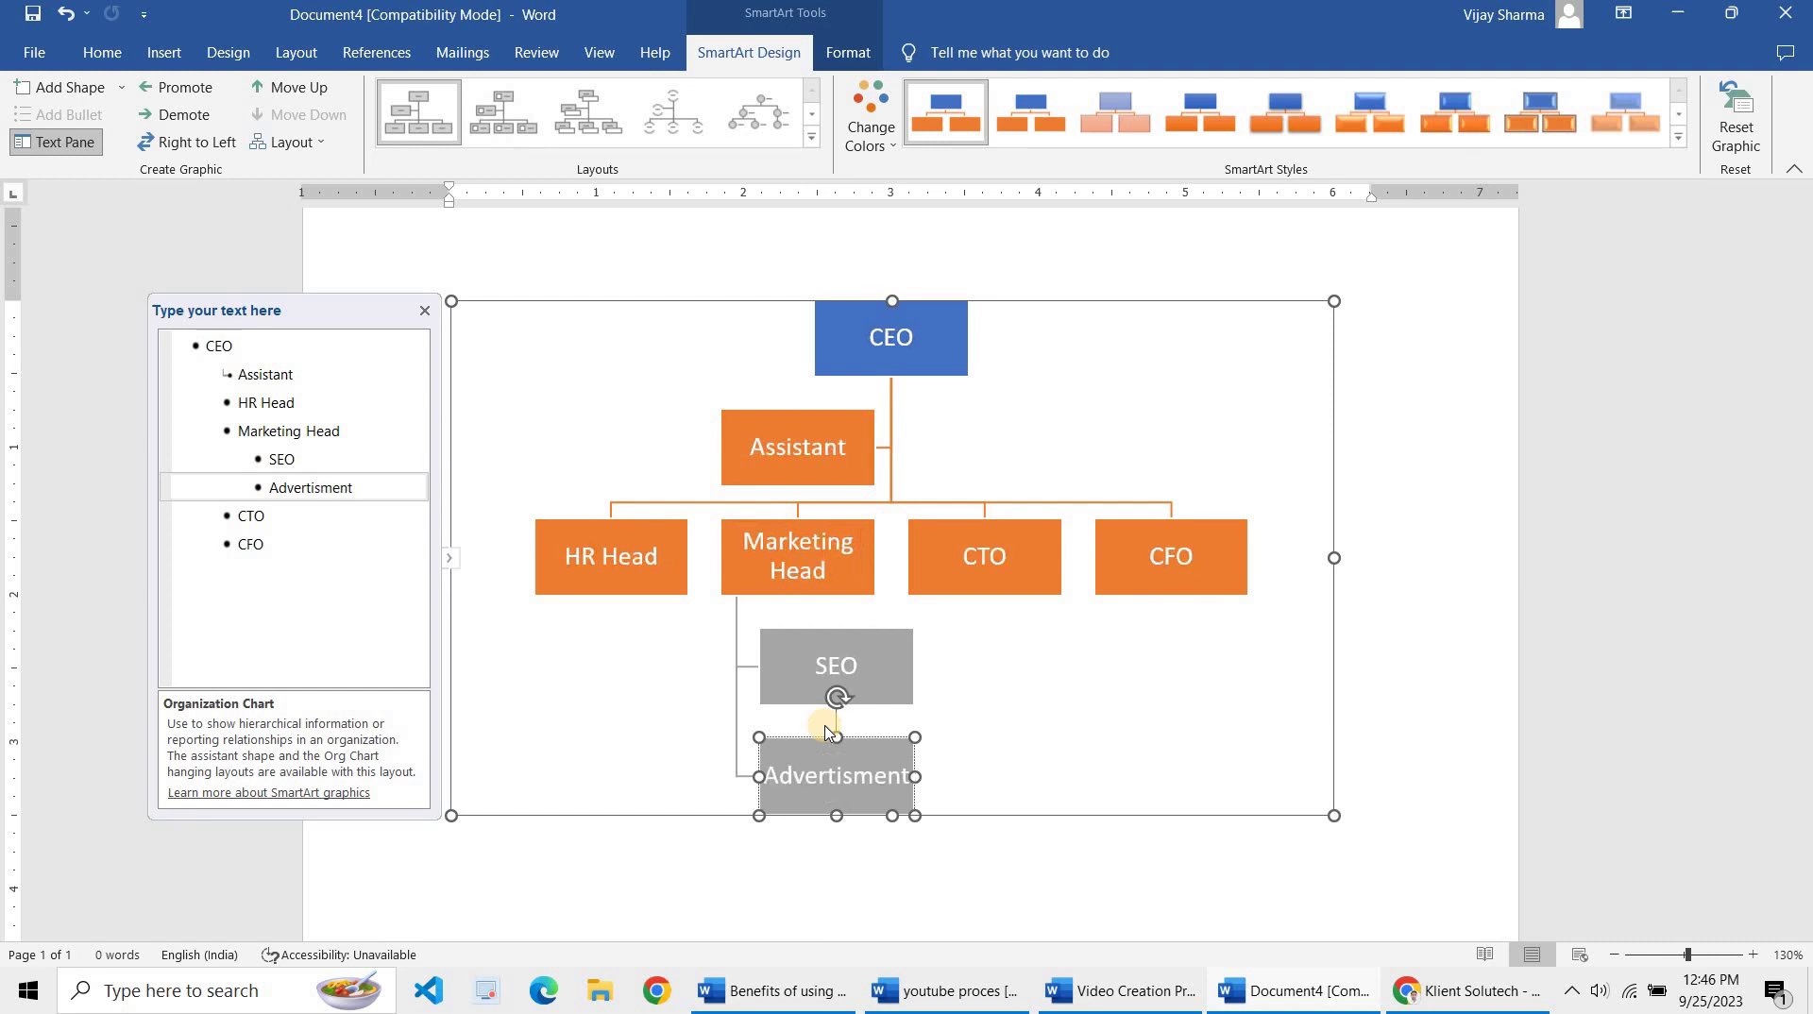
pyautogui.write(' Mang')
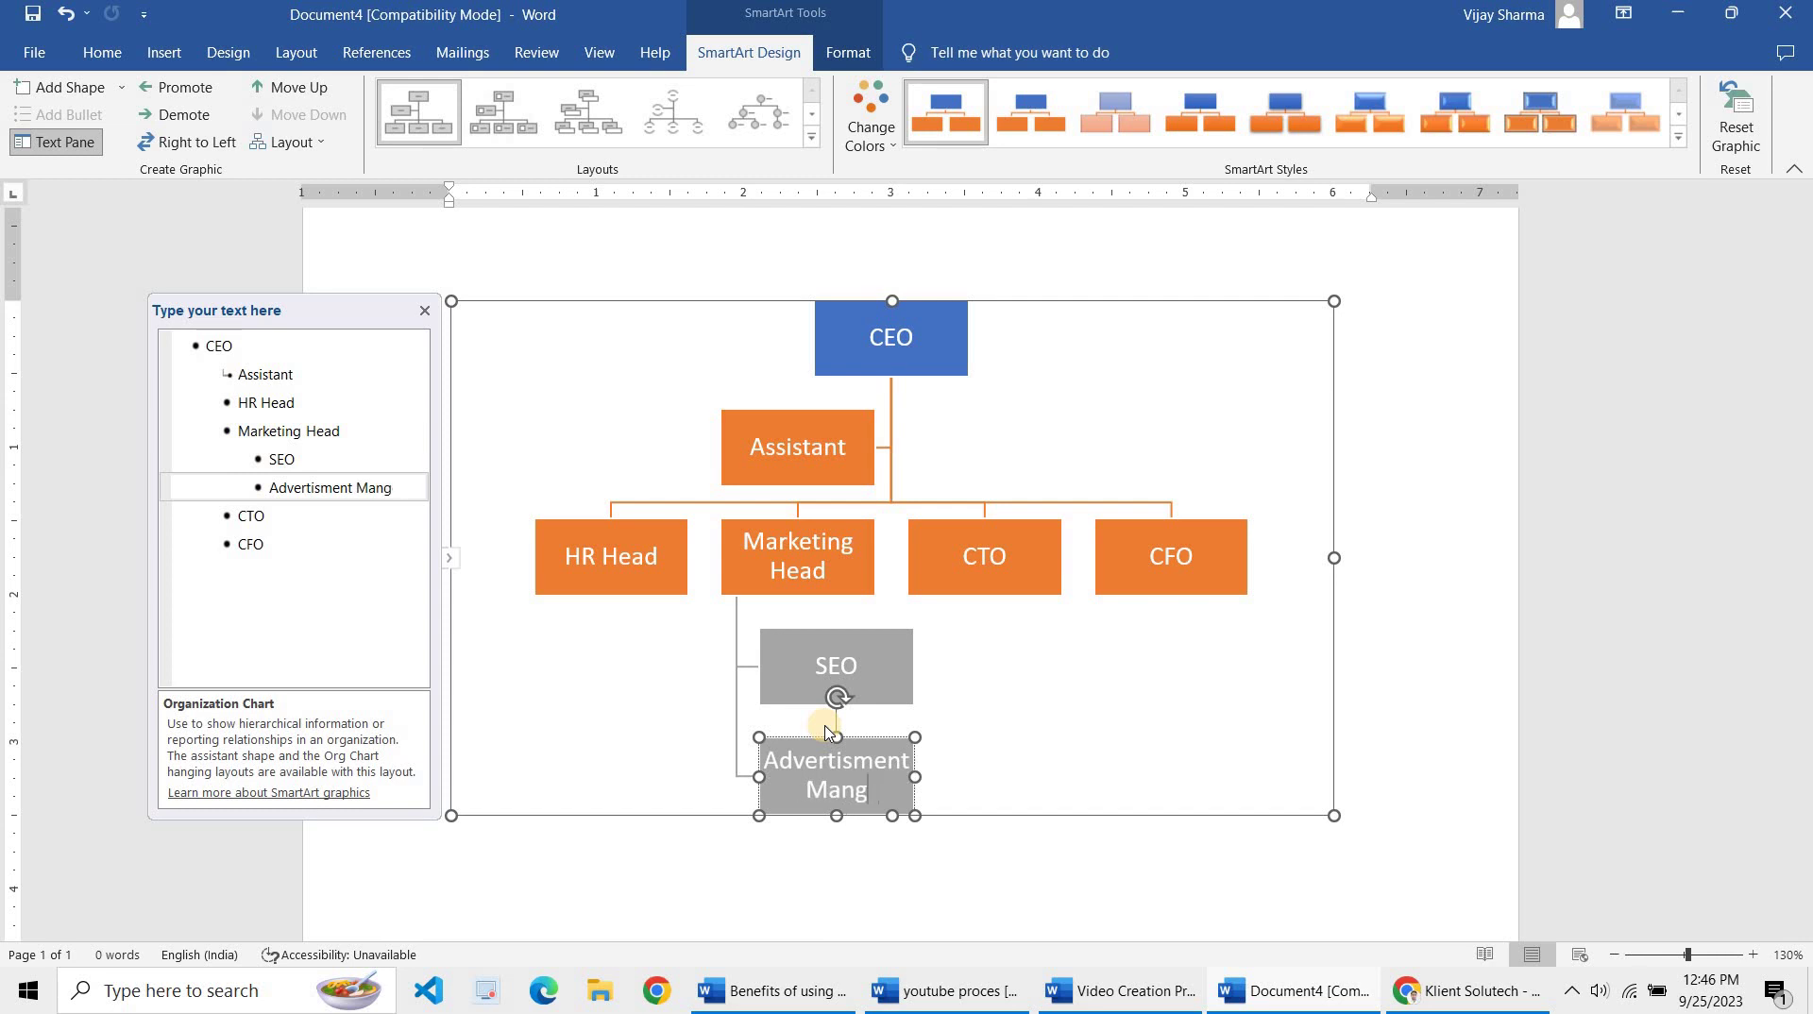
pyautogui.press('BackSpace')
pyautogui.write('ager')
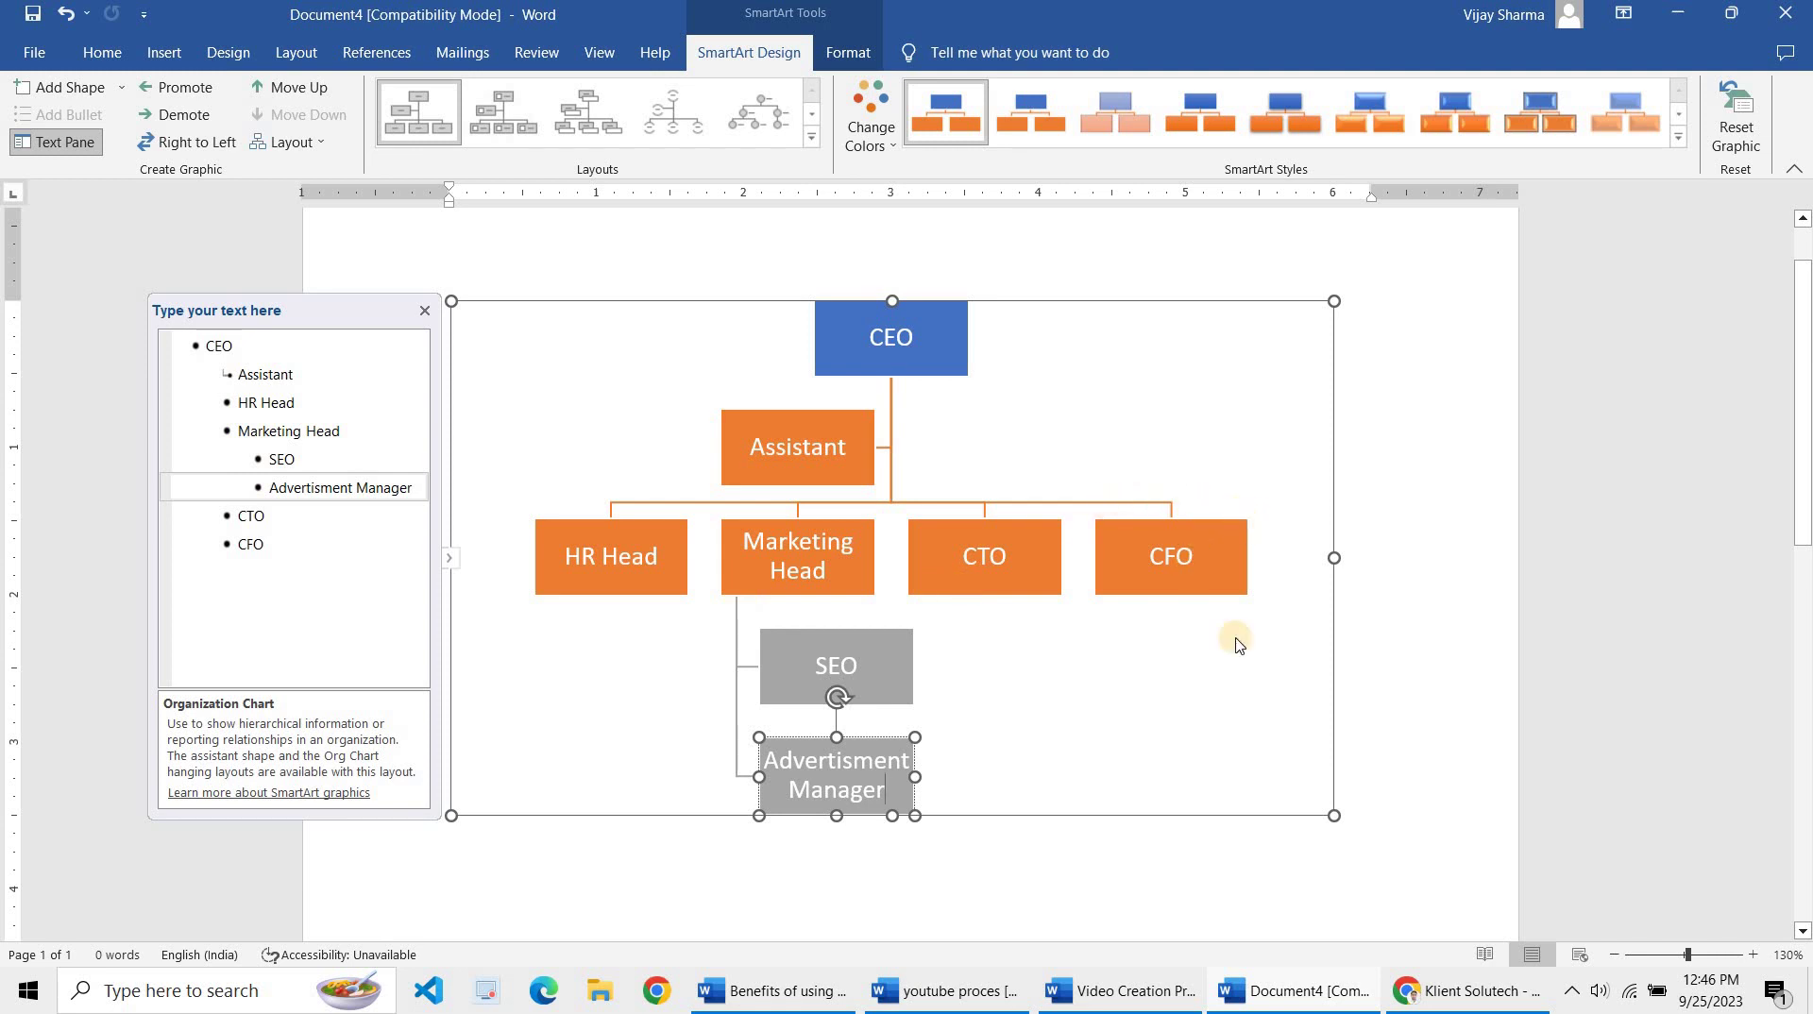
pyautogui.click(1196, 664)
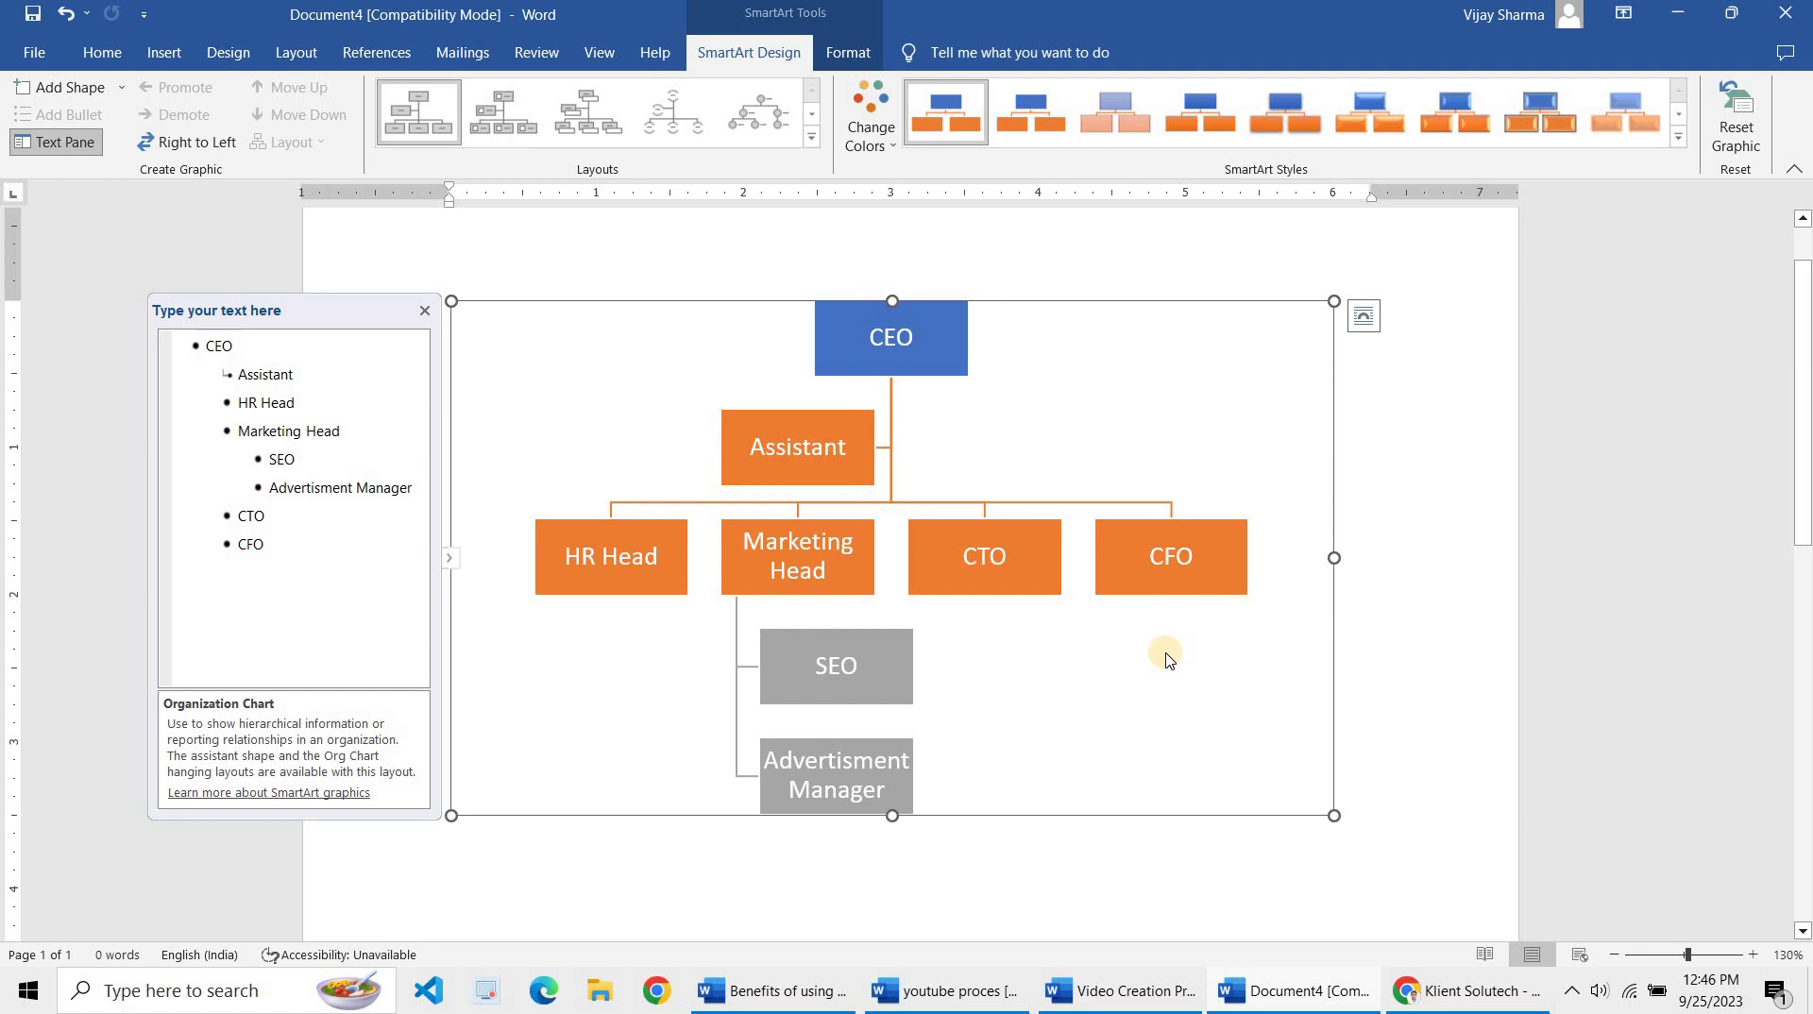
# Review the Assistant, CEO and CFO boxes of the org chart, then start a new blank document
pyautogui.click(833, 412)
pyautogui.hotkey('shift', 'Tab')
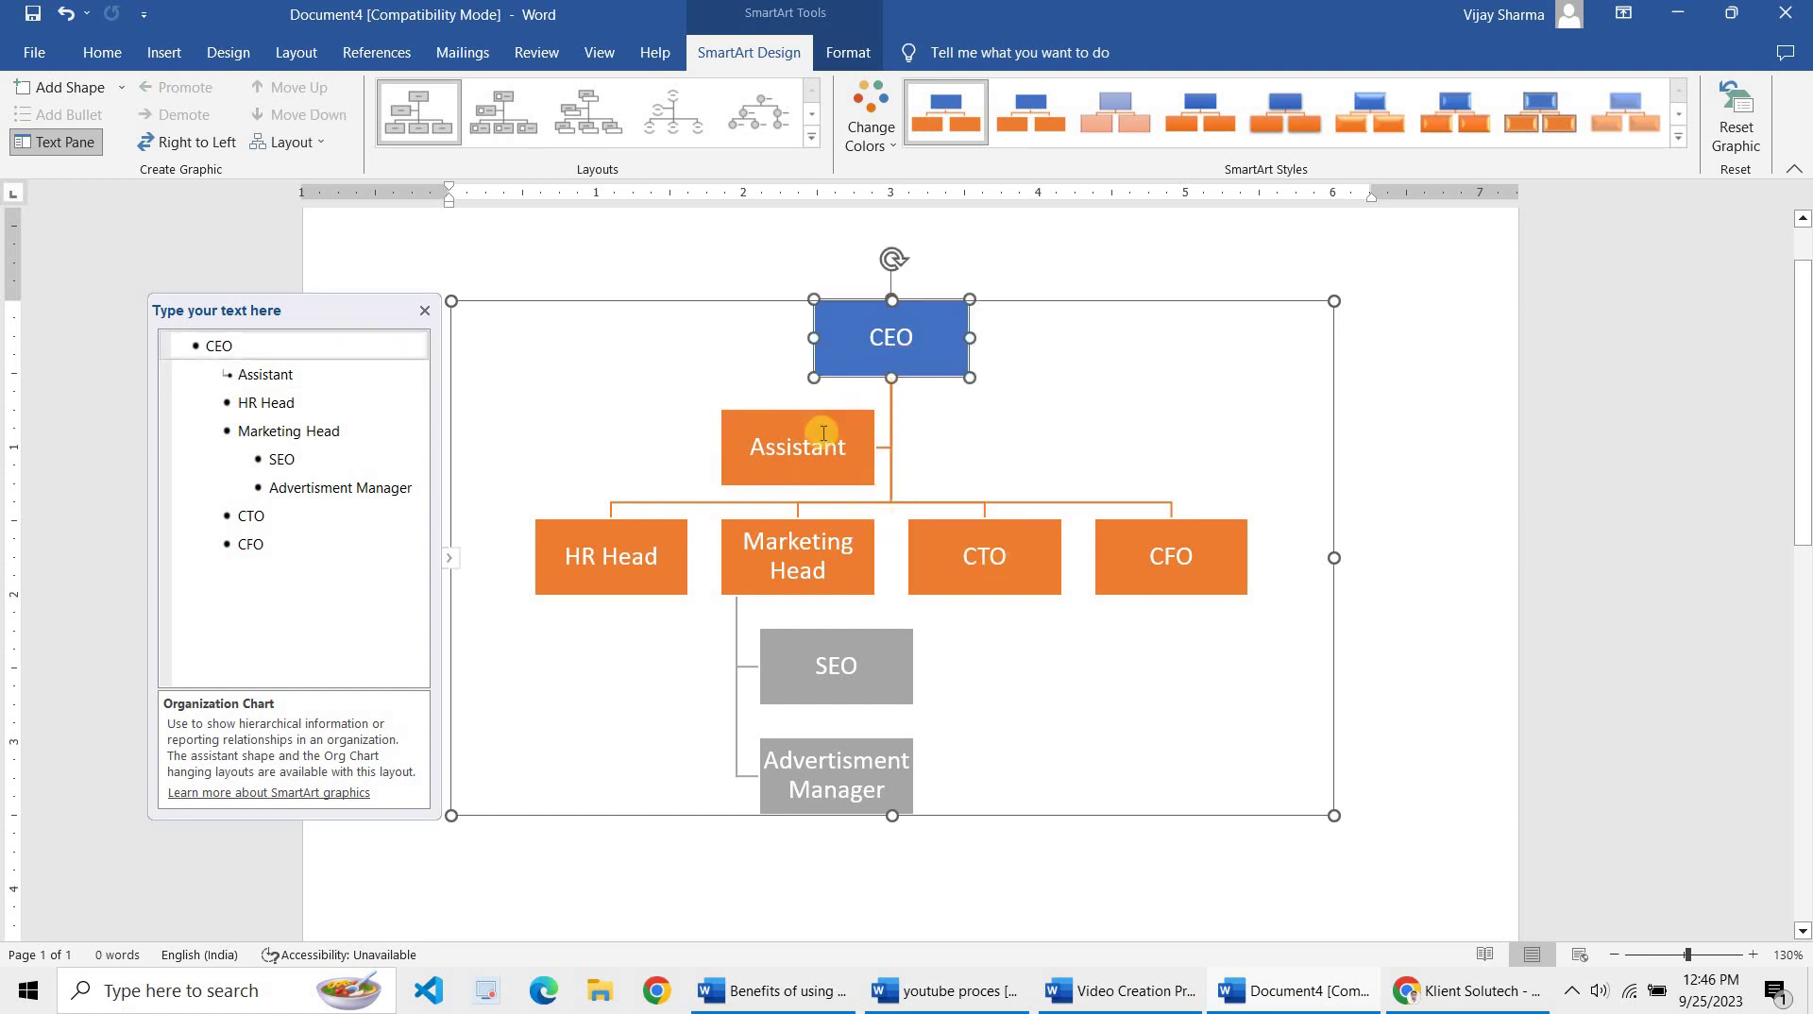
pyautogui.click(823, 432)
pyautogui.click(849, 417)
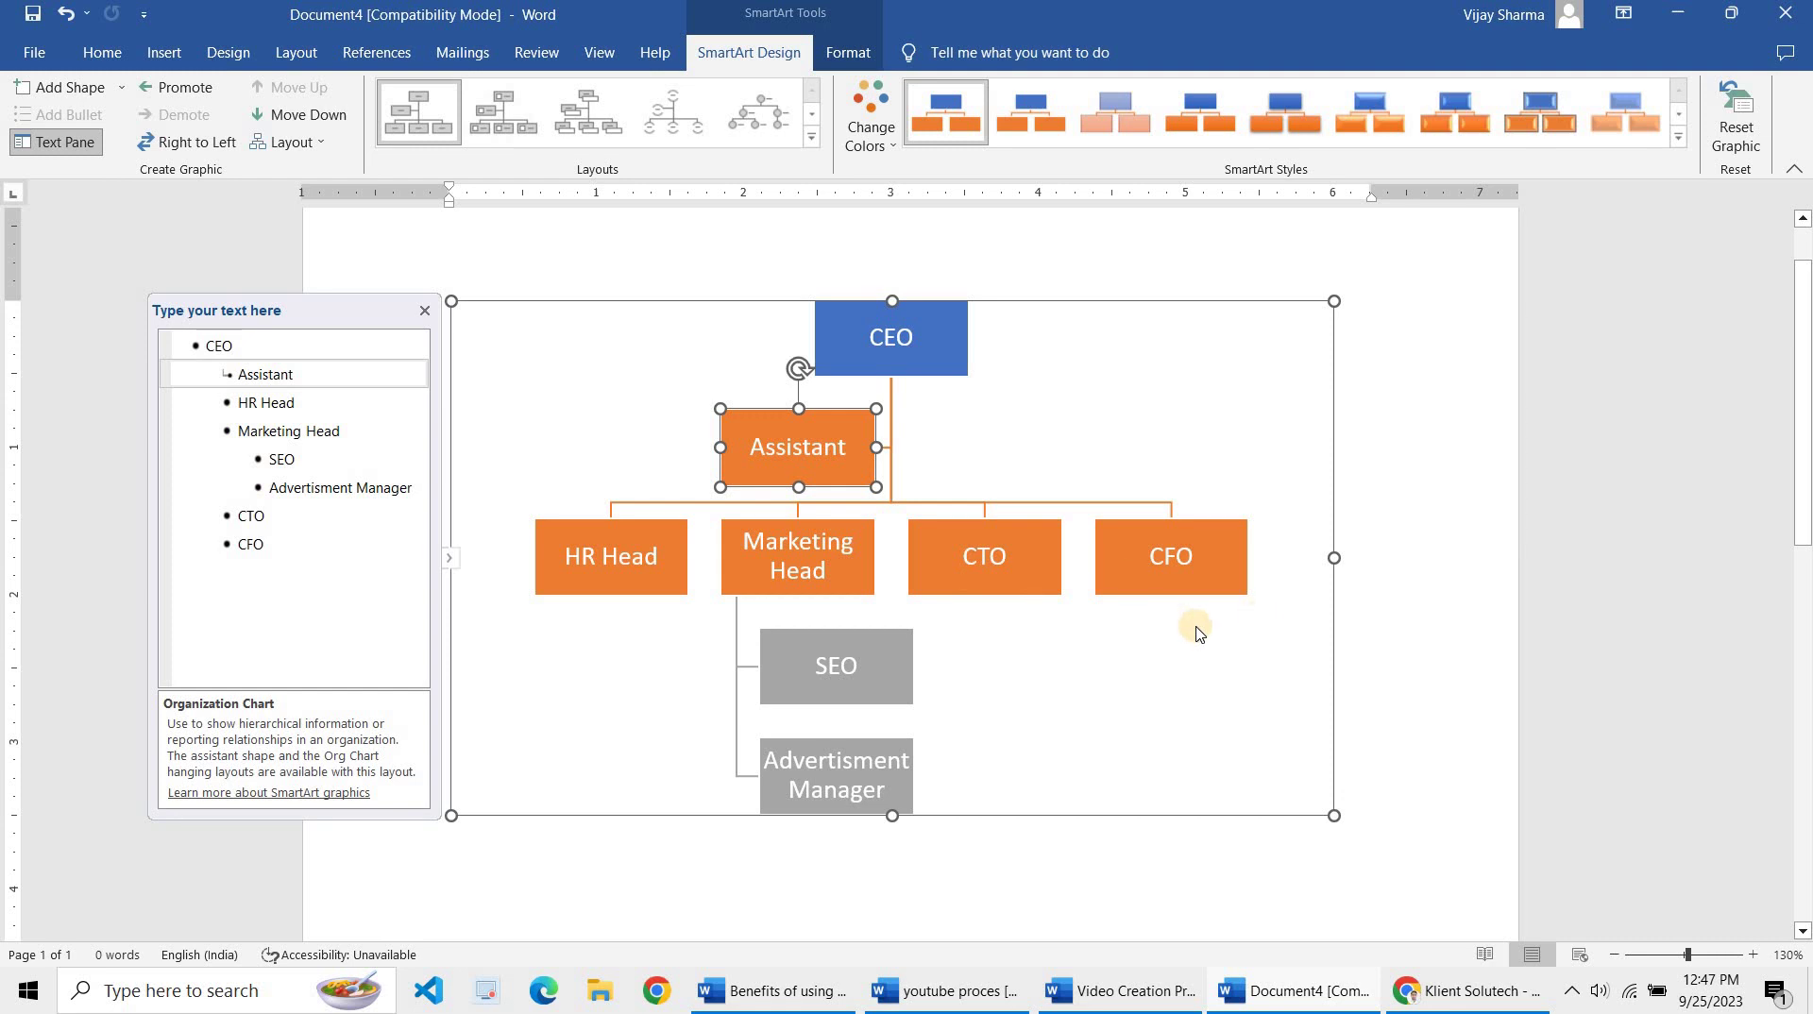
pyautogui.click(1152, 585)
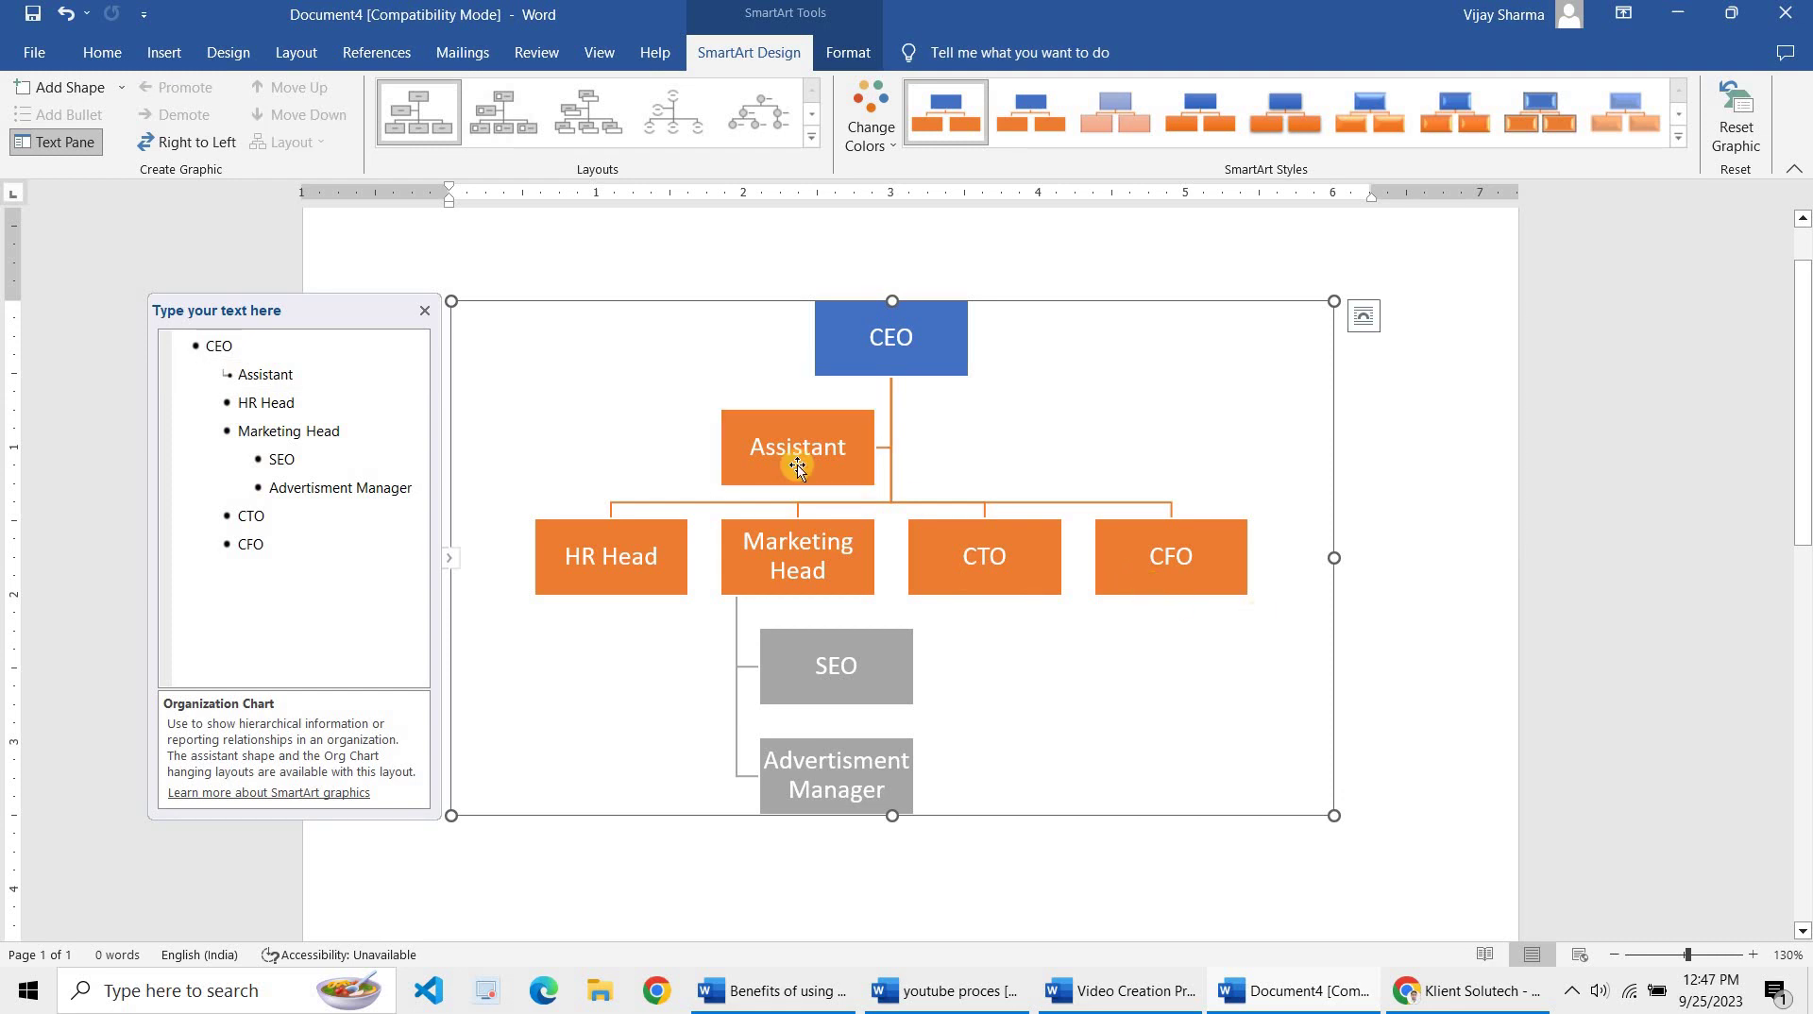
pyautogui.hotkey('ctrl', 'n')
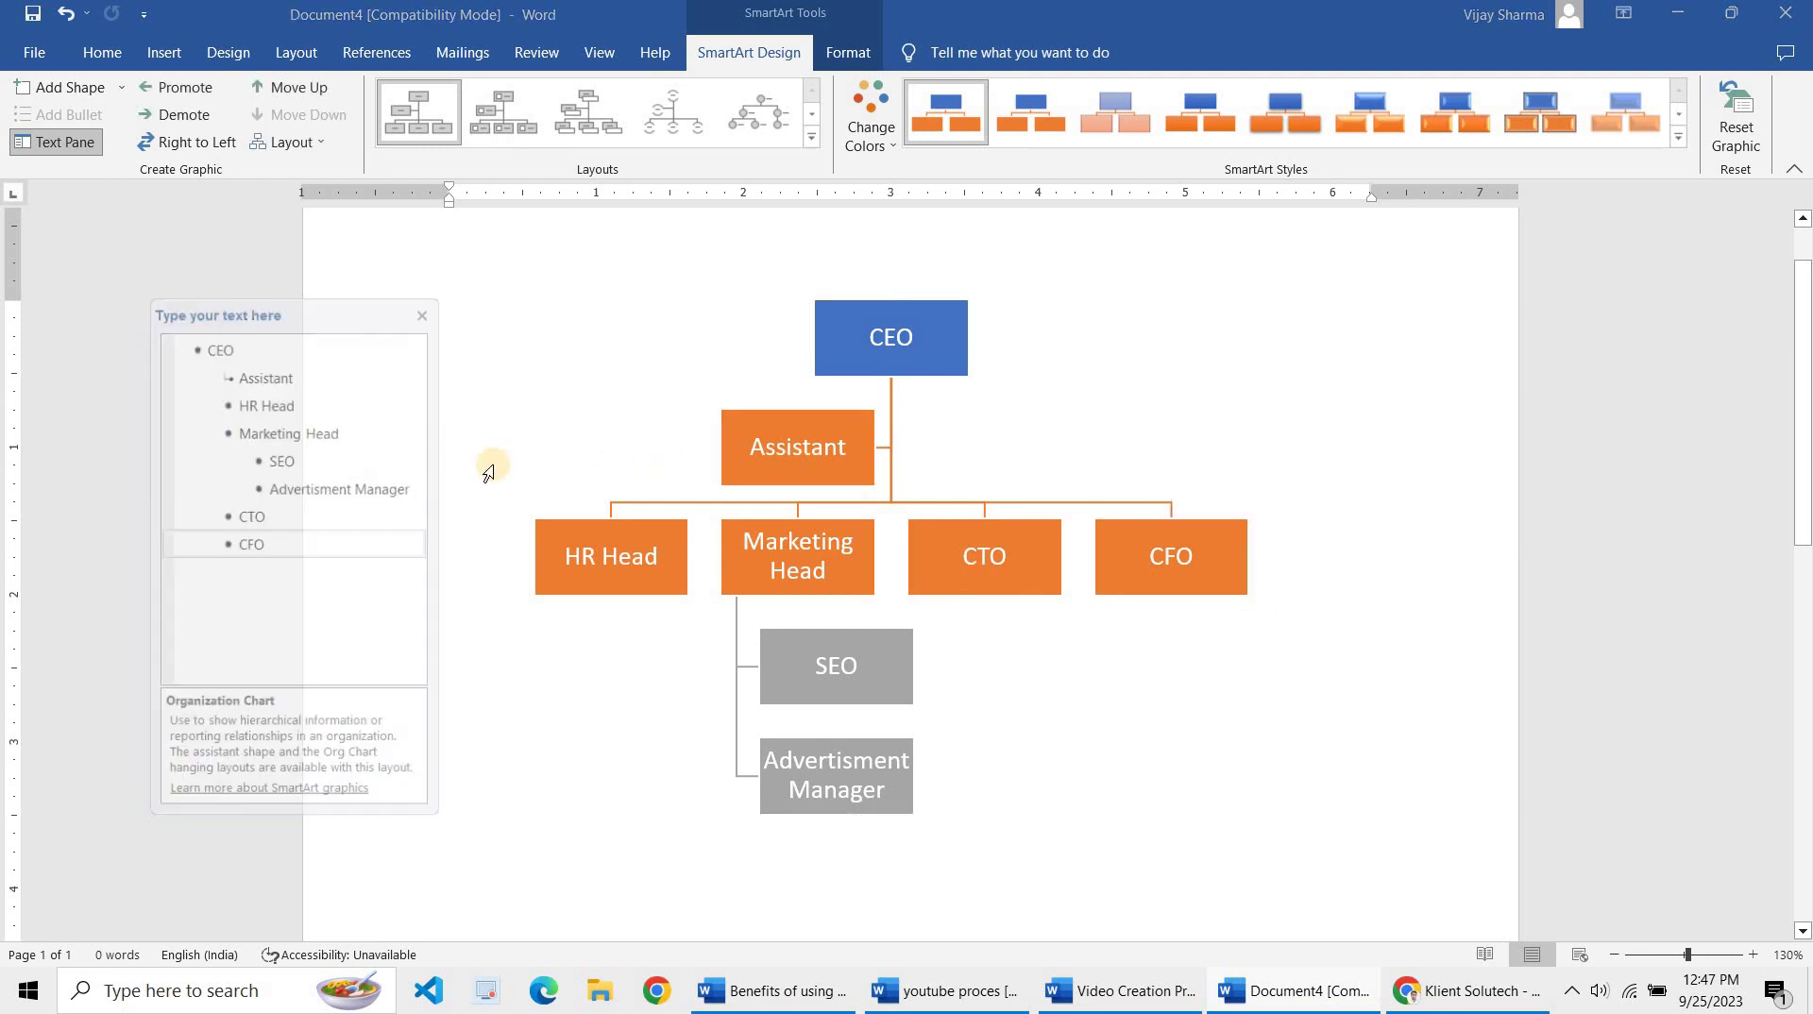
# Maximize Document5 and insert a three-box Basic Process SmartArt from the Process category
pyautogui.doubleClick(679, 62)
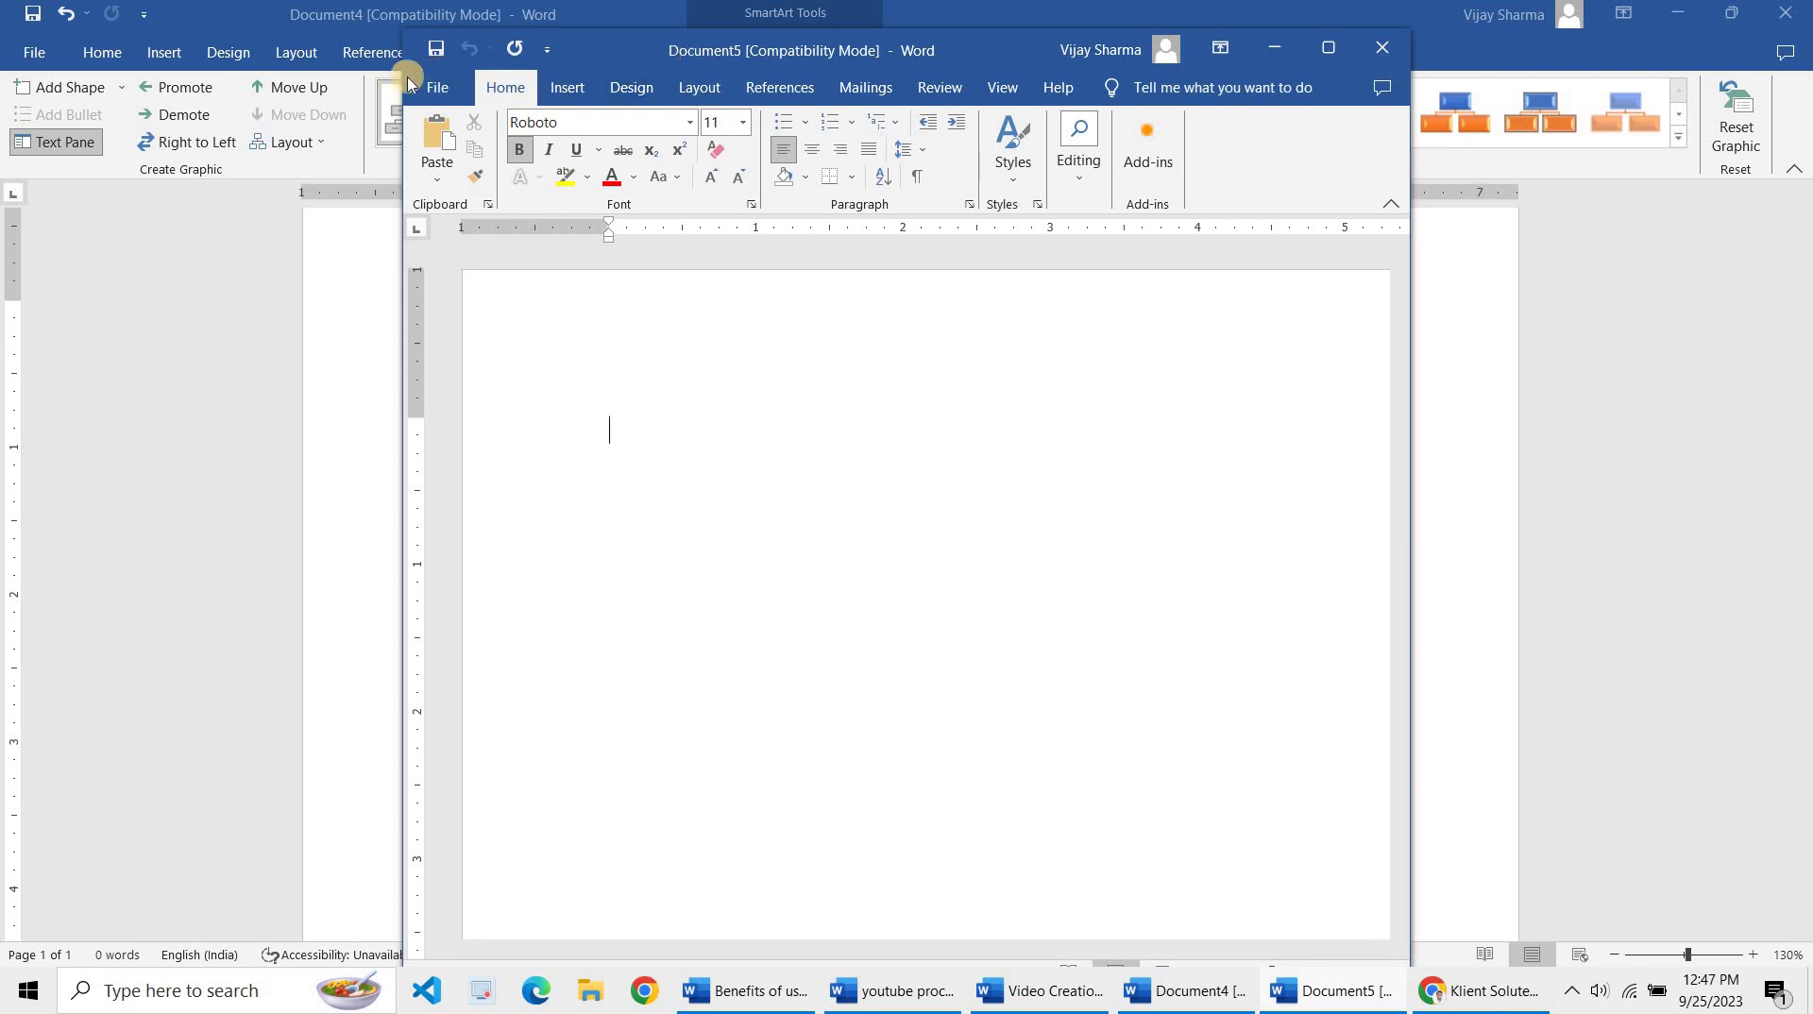
pyautogui.click(172, 54)
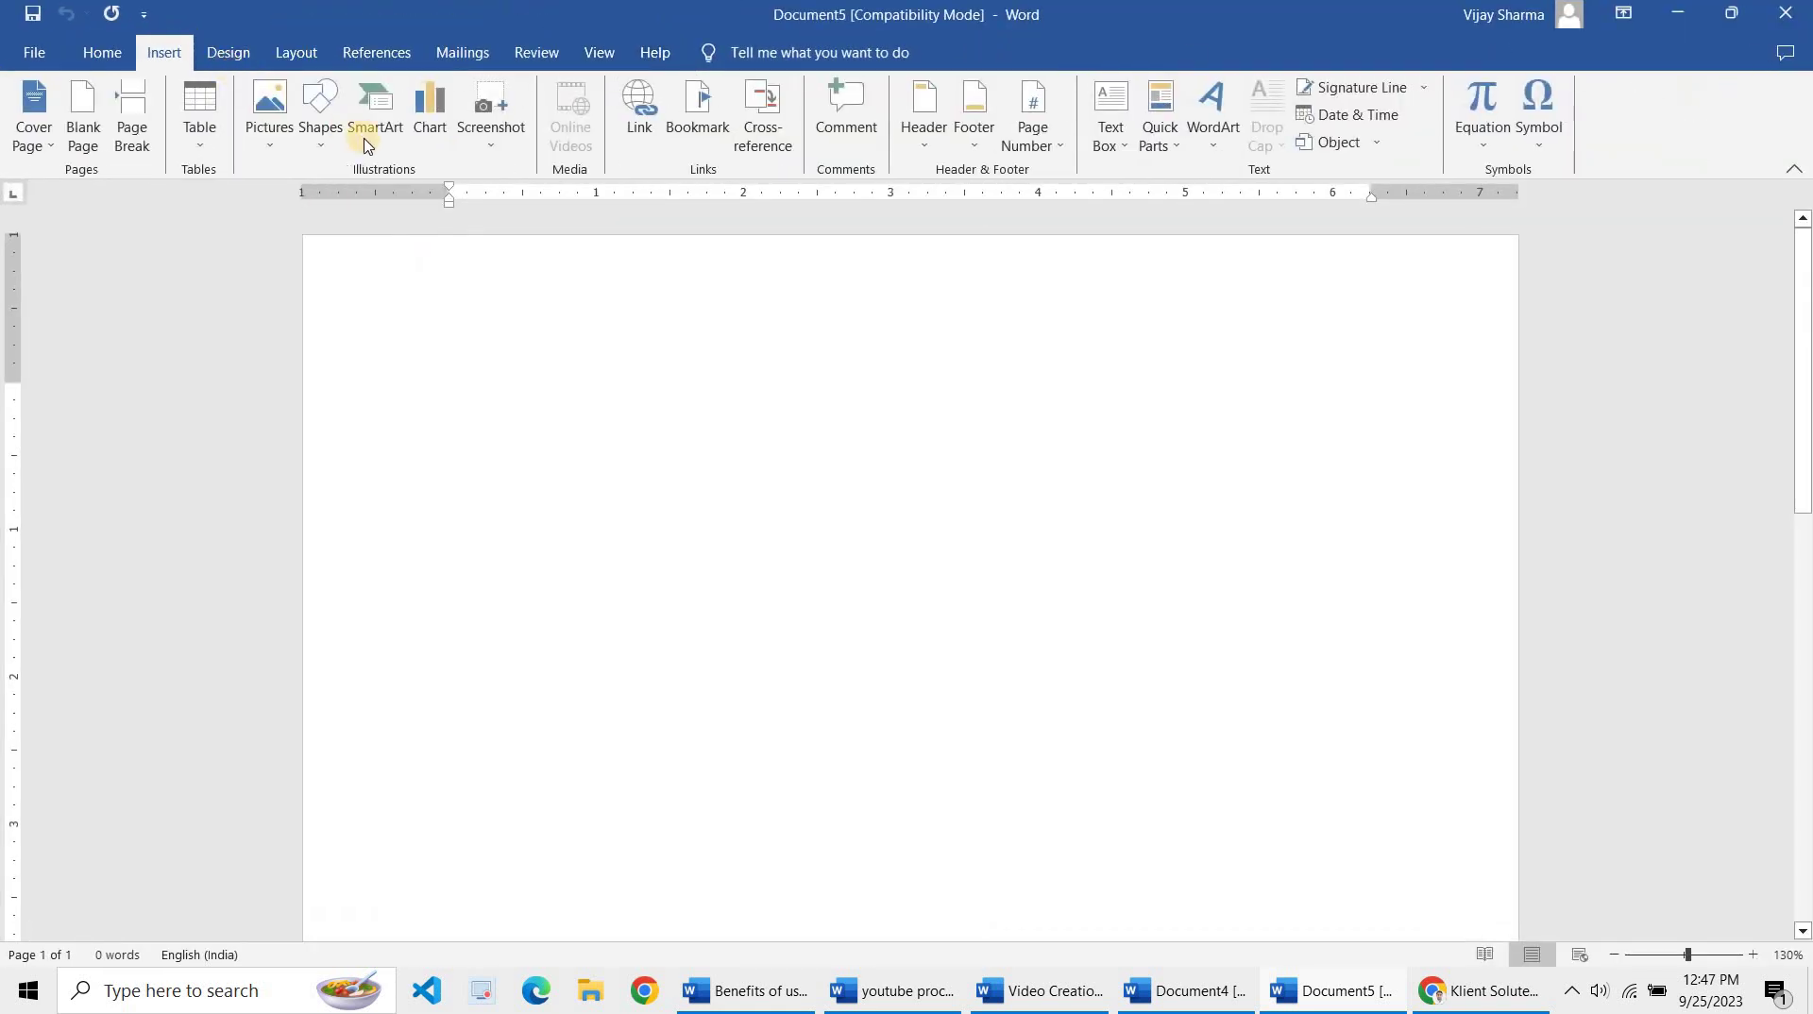
pyautogui.click(374, 145)
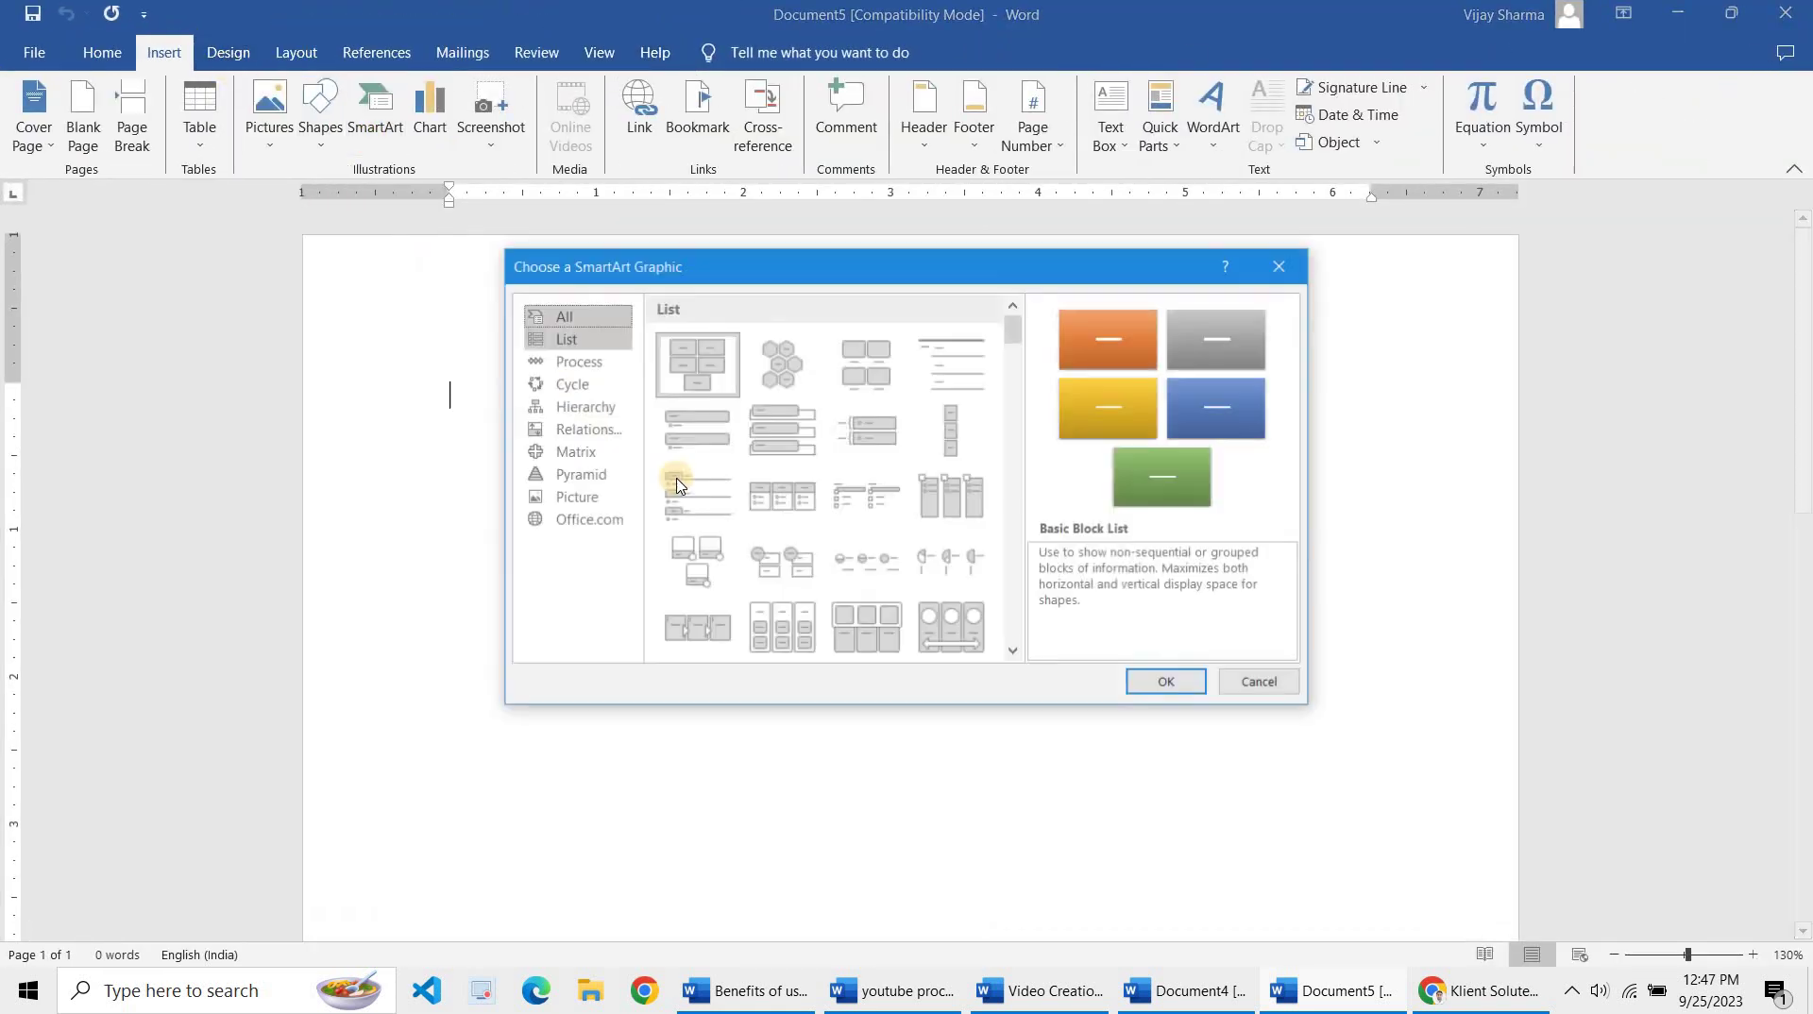
pyautogui.click(593, 362)
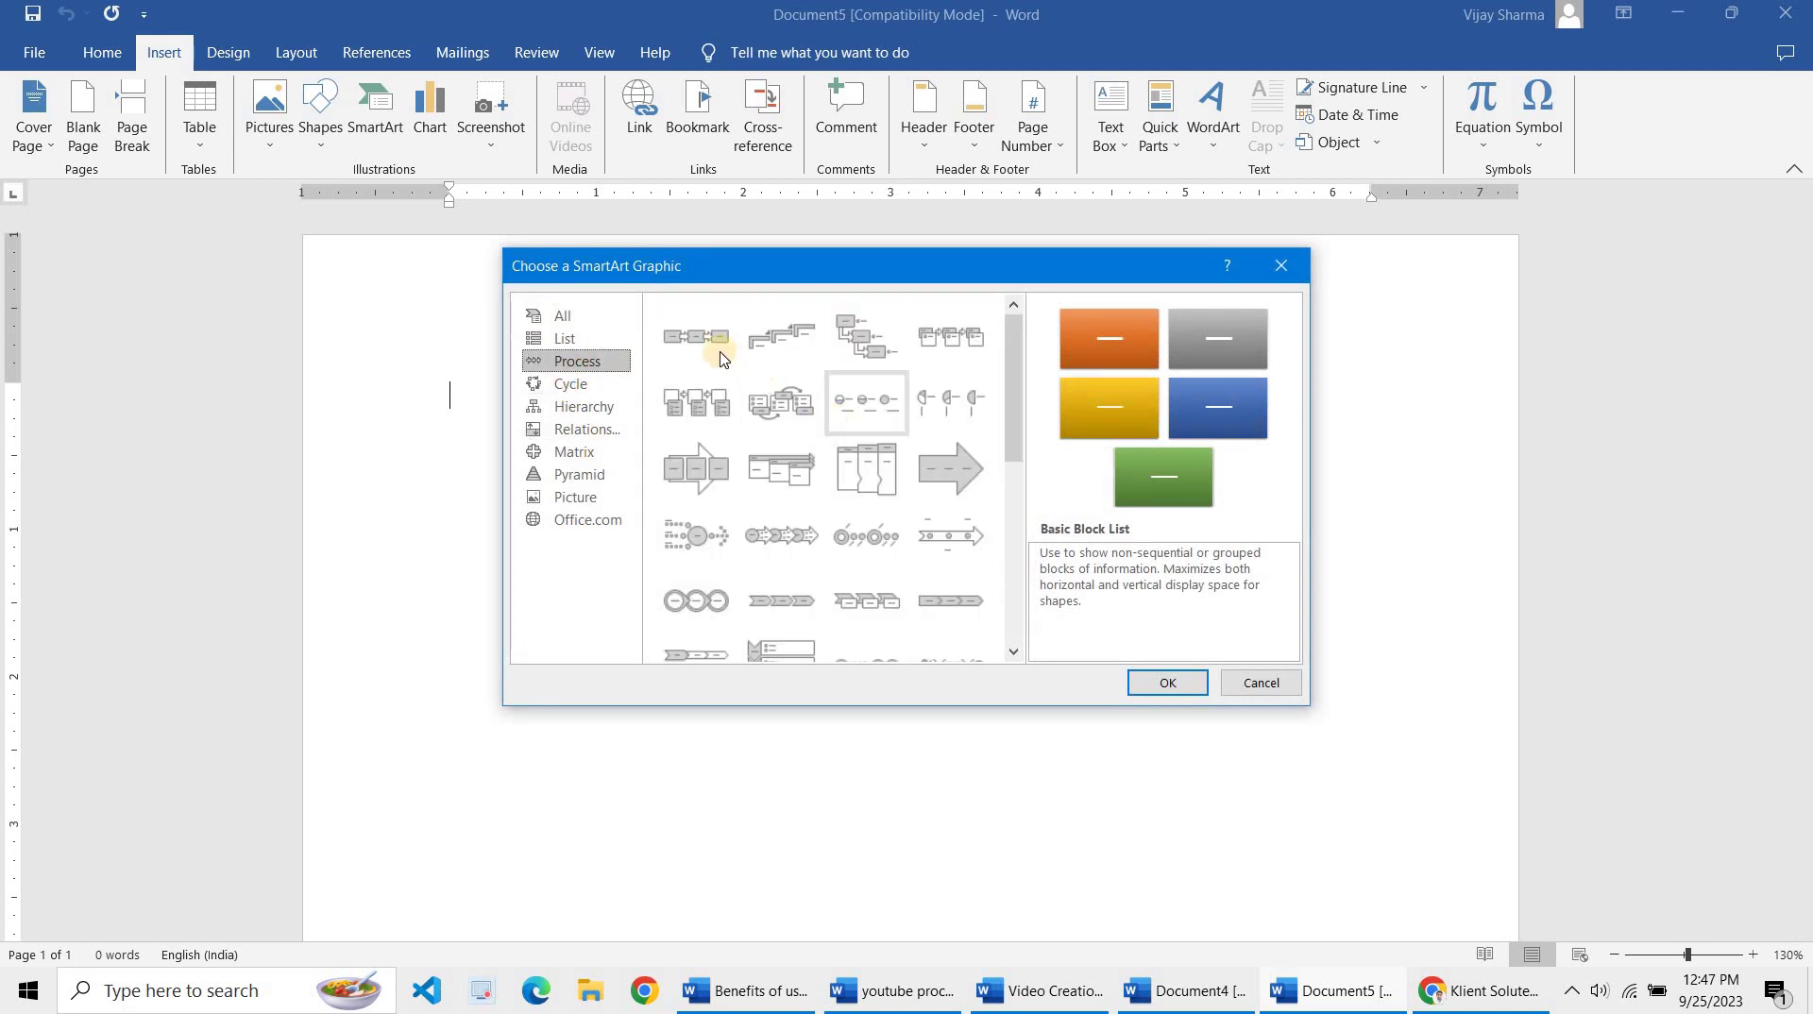
pyautogui.click(1144, 683)
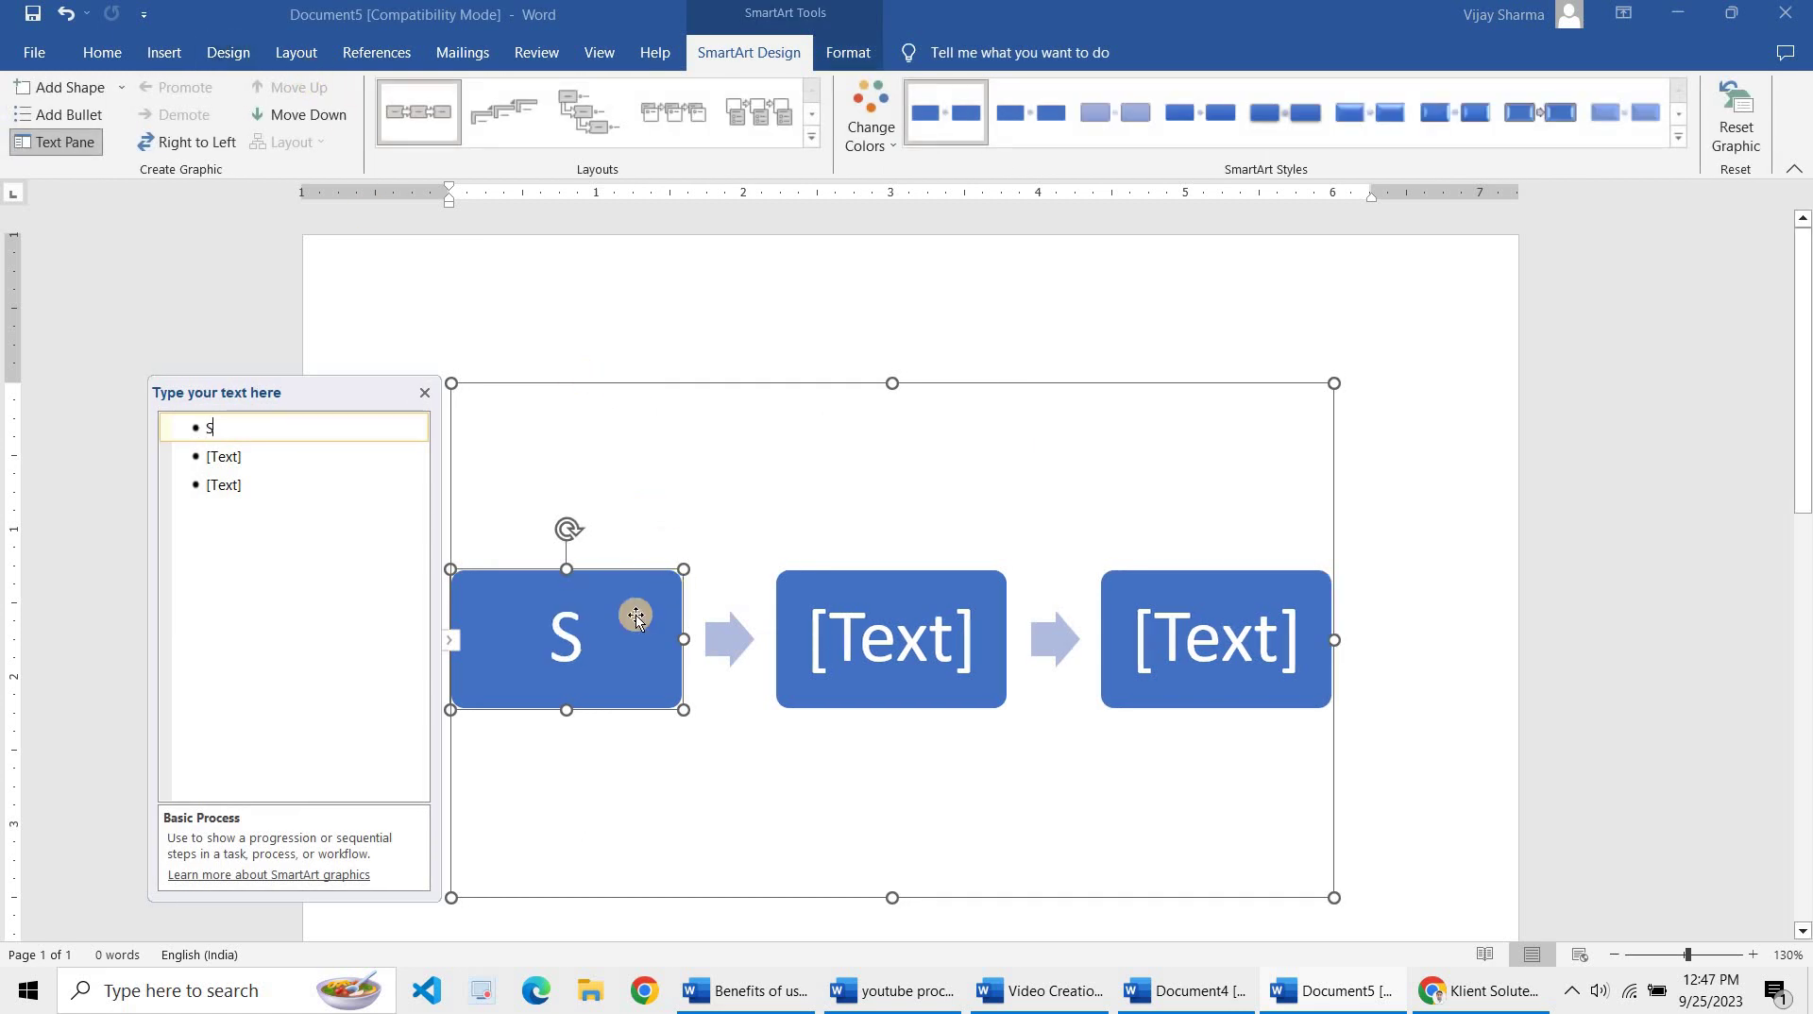
# Label the first process box Math, correcting the typos
pyautogui.write('Match')
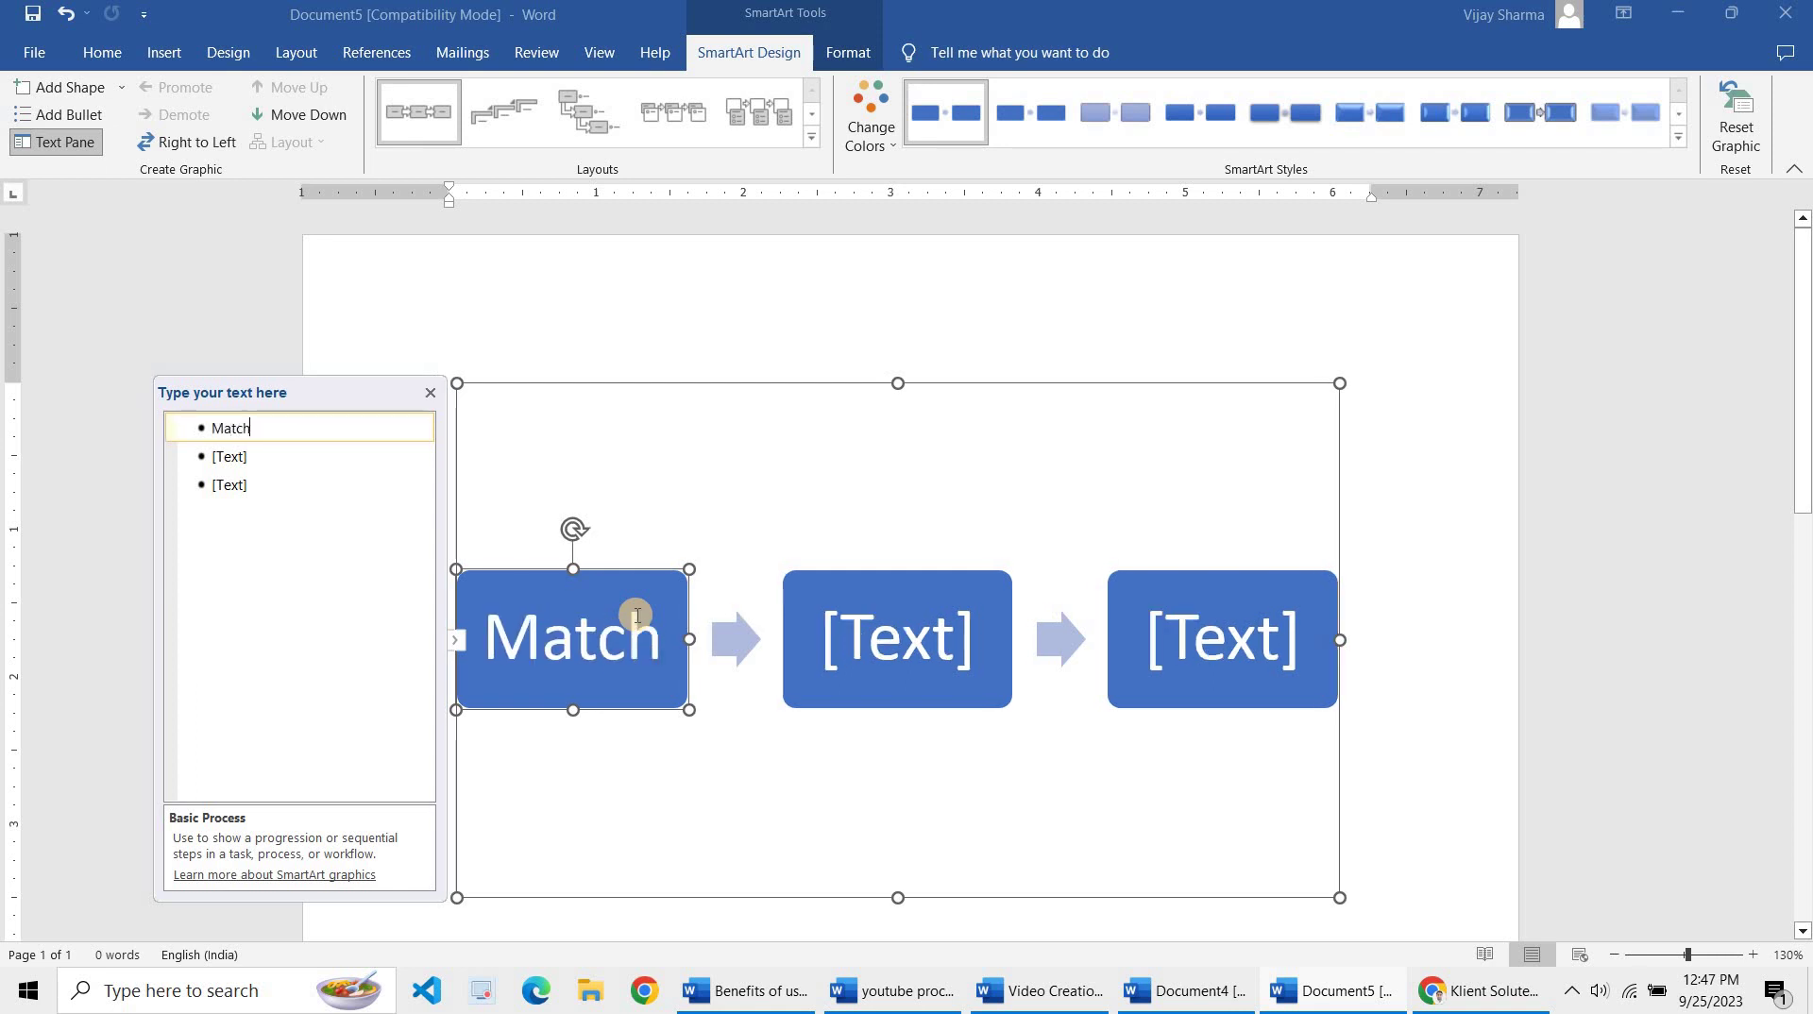
pyautogui.press('BackSpace')
pyautogui.press('BackSpace')
pyautogui.press('BackSpace')
pyautogui.write('th')
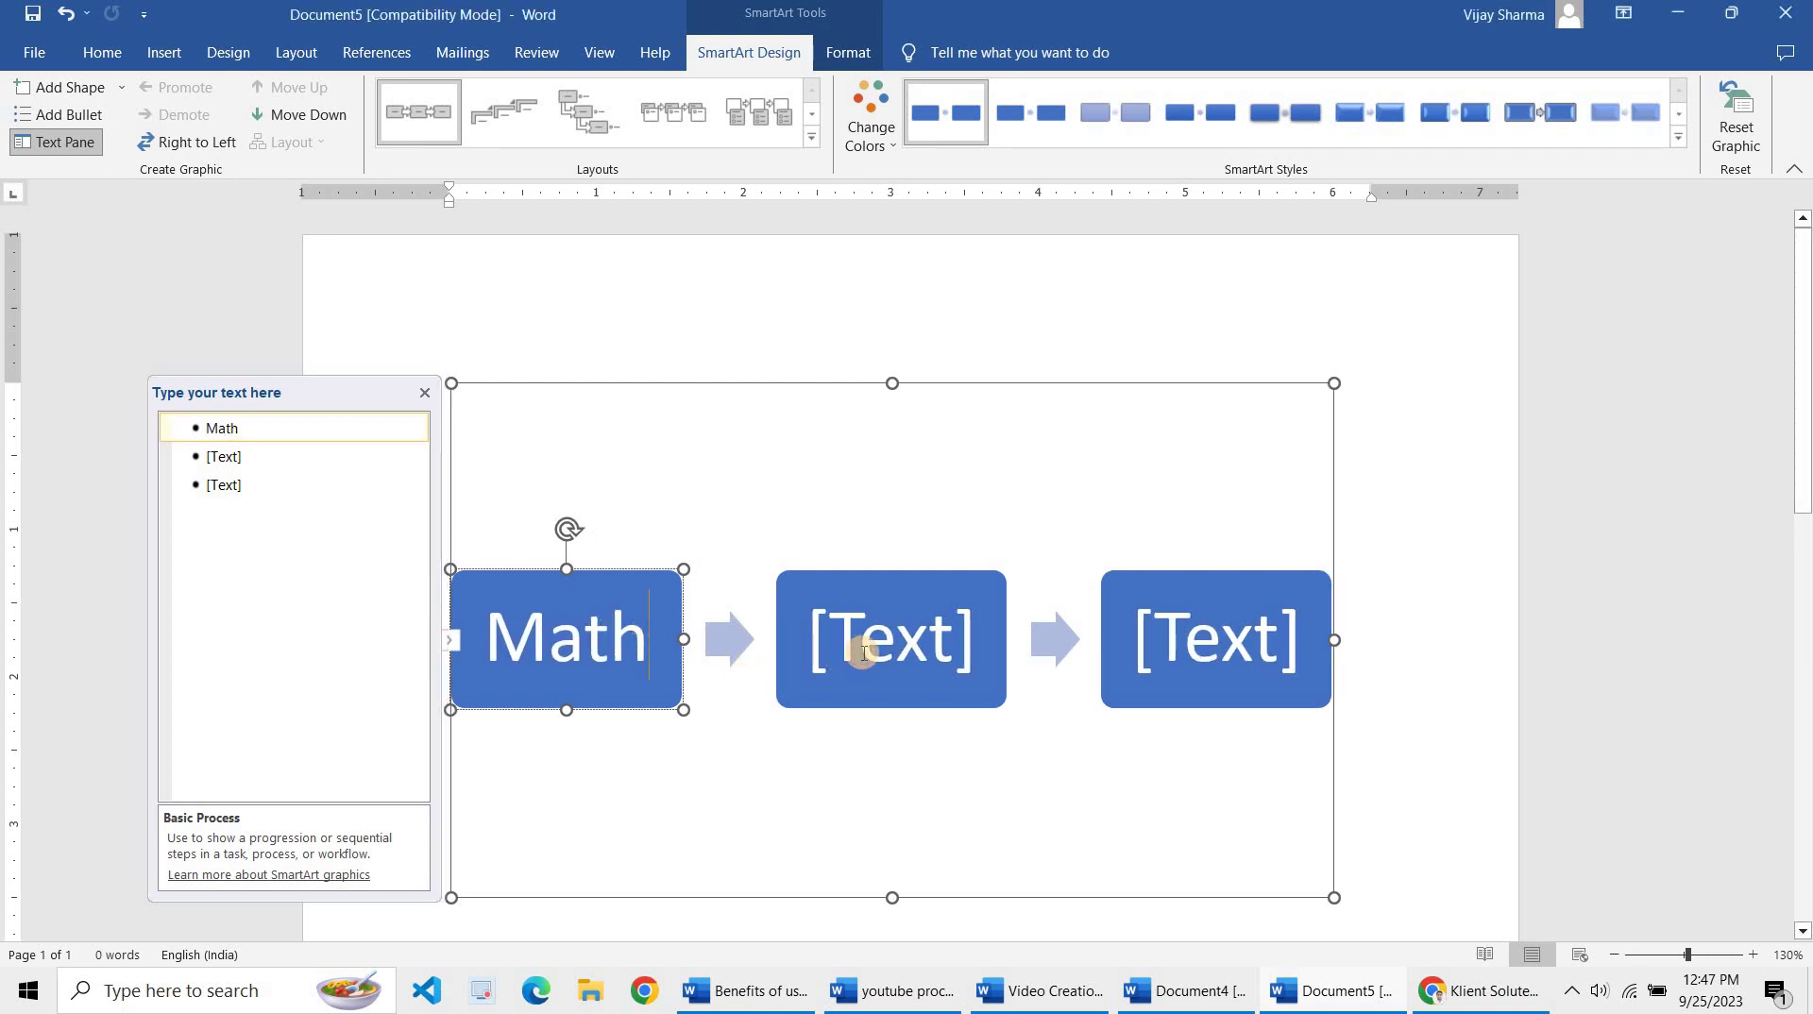
pyautogui.write('S')
pyautogui.press('BackSpace')
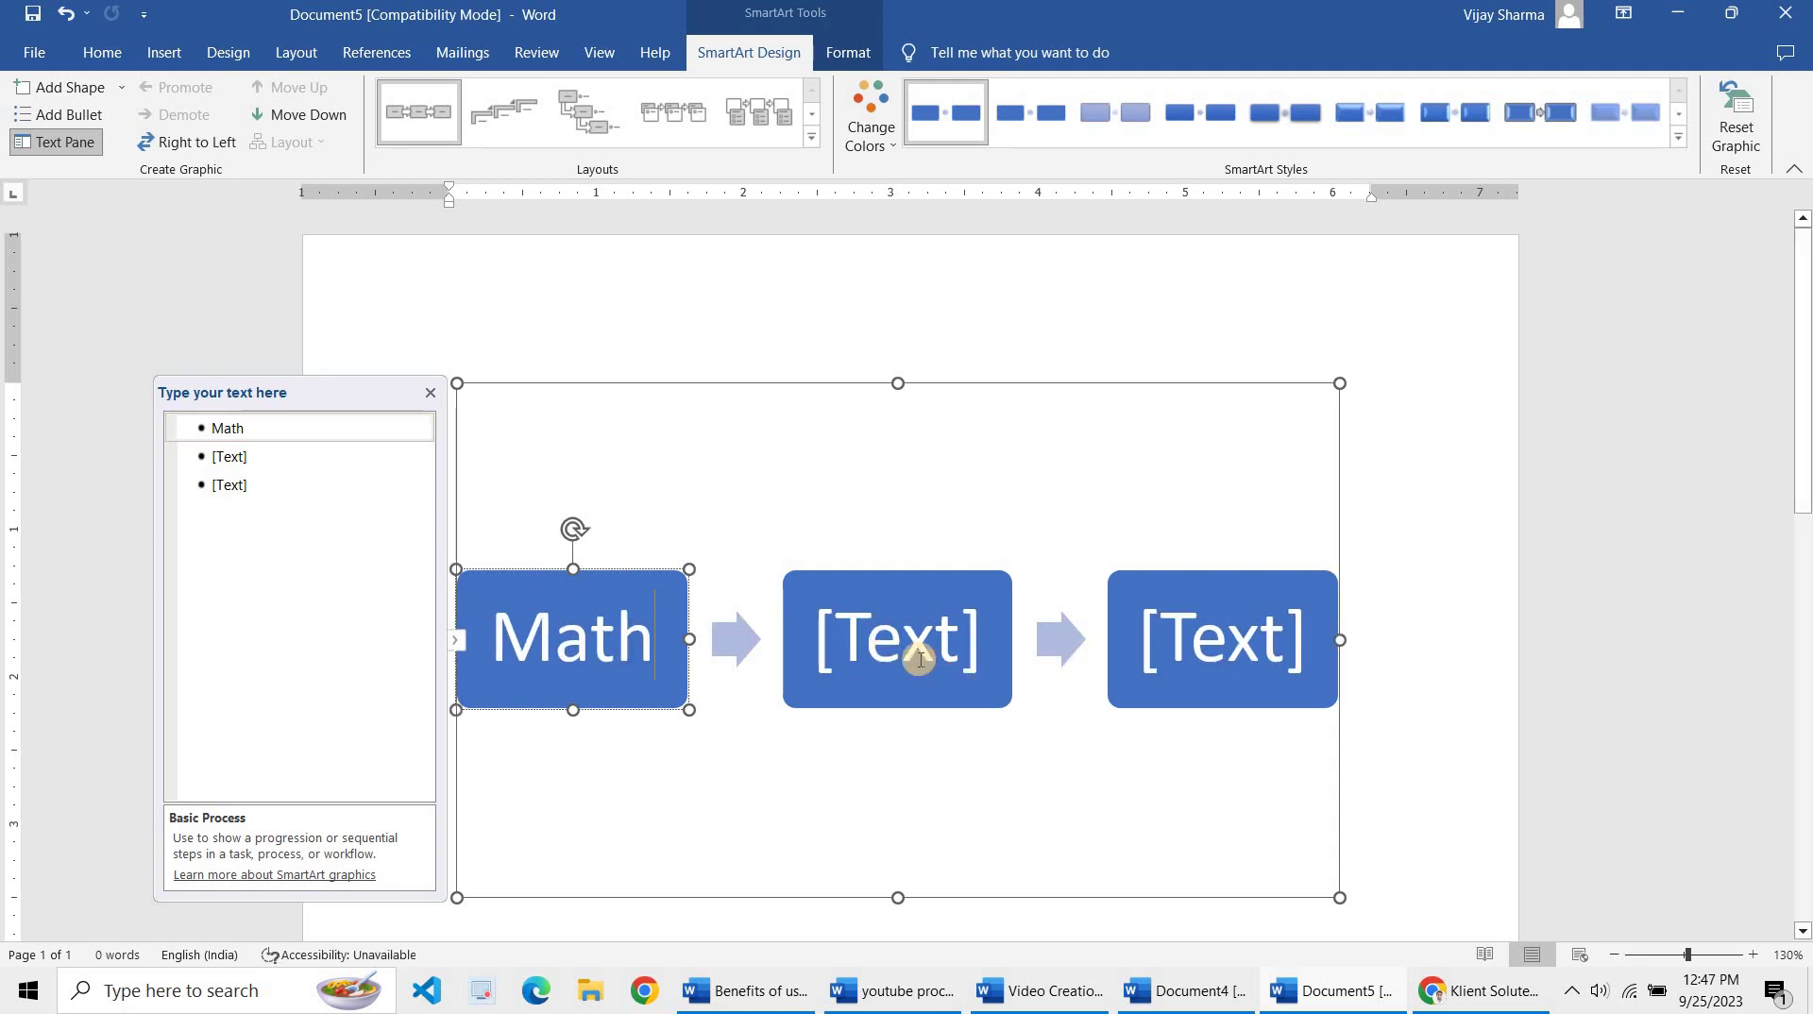
# Label the second and third boxes GK and Computer
pyautogui.click(882, 646)
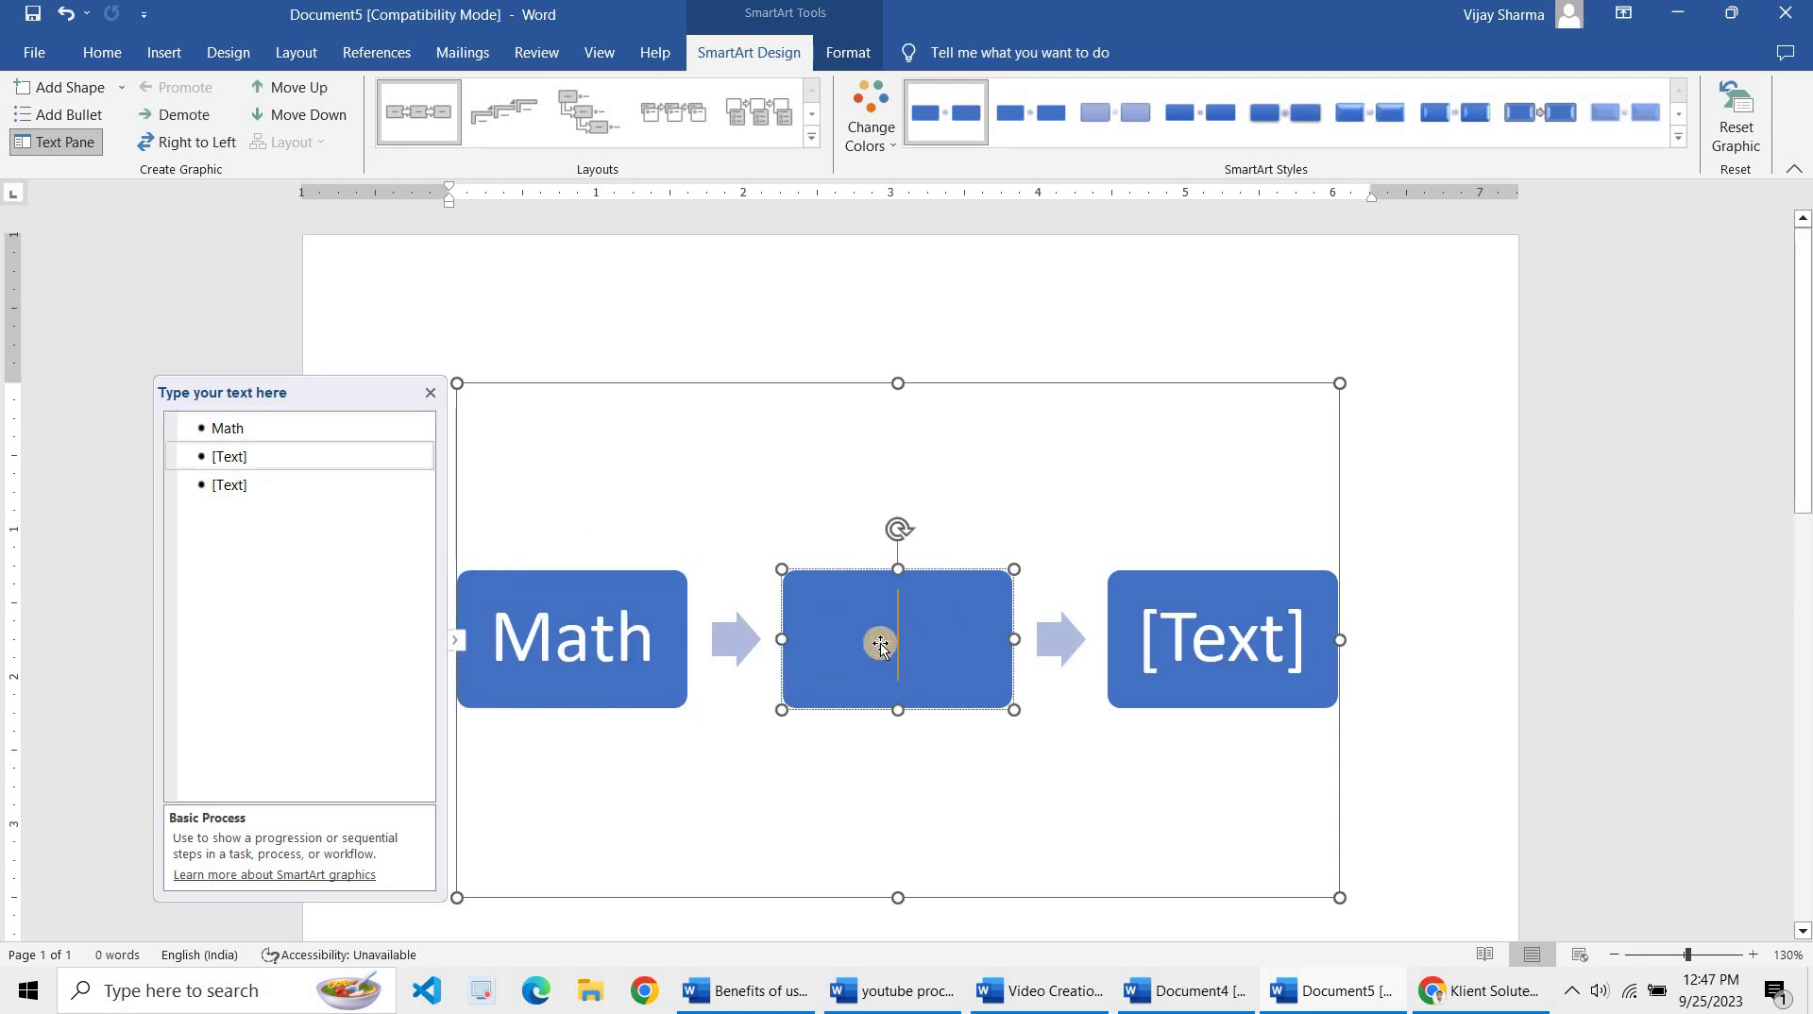
pyautogui.write('Soci')
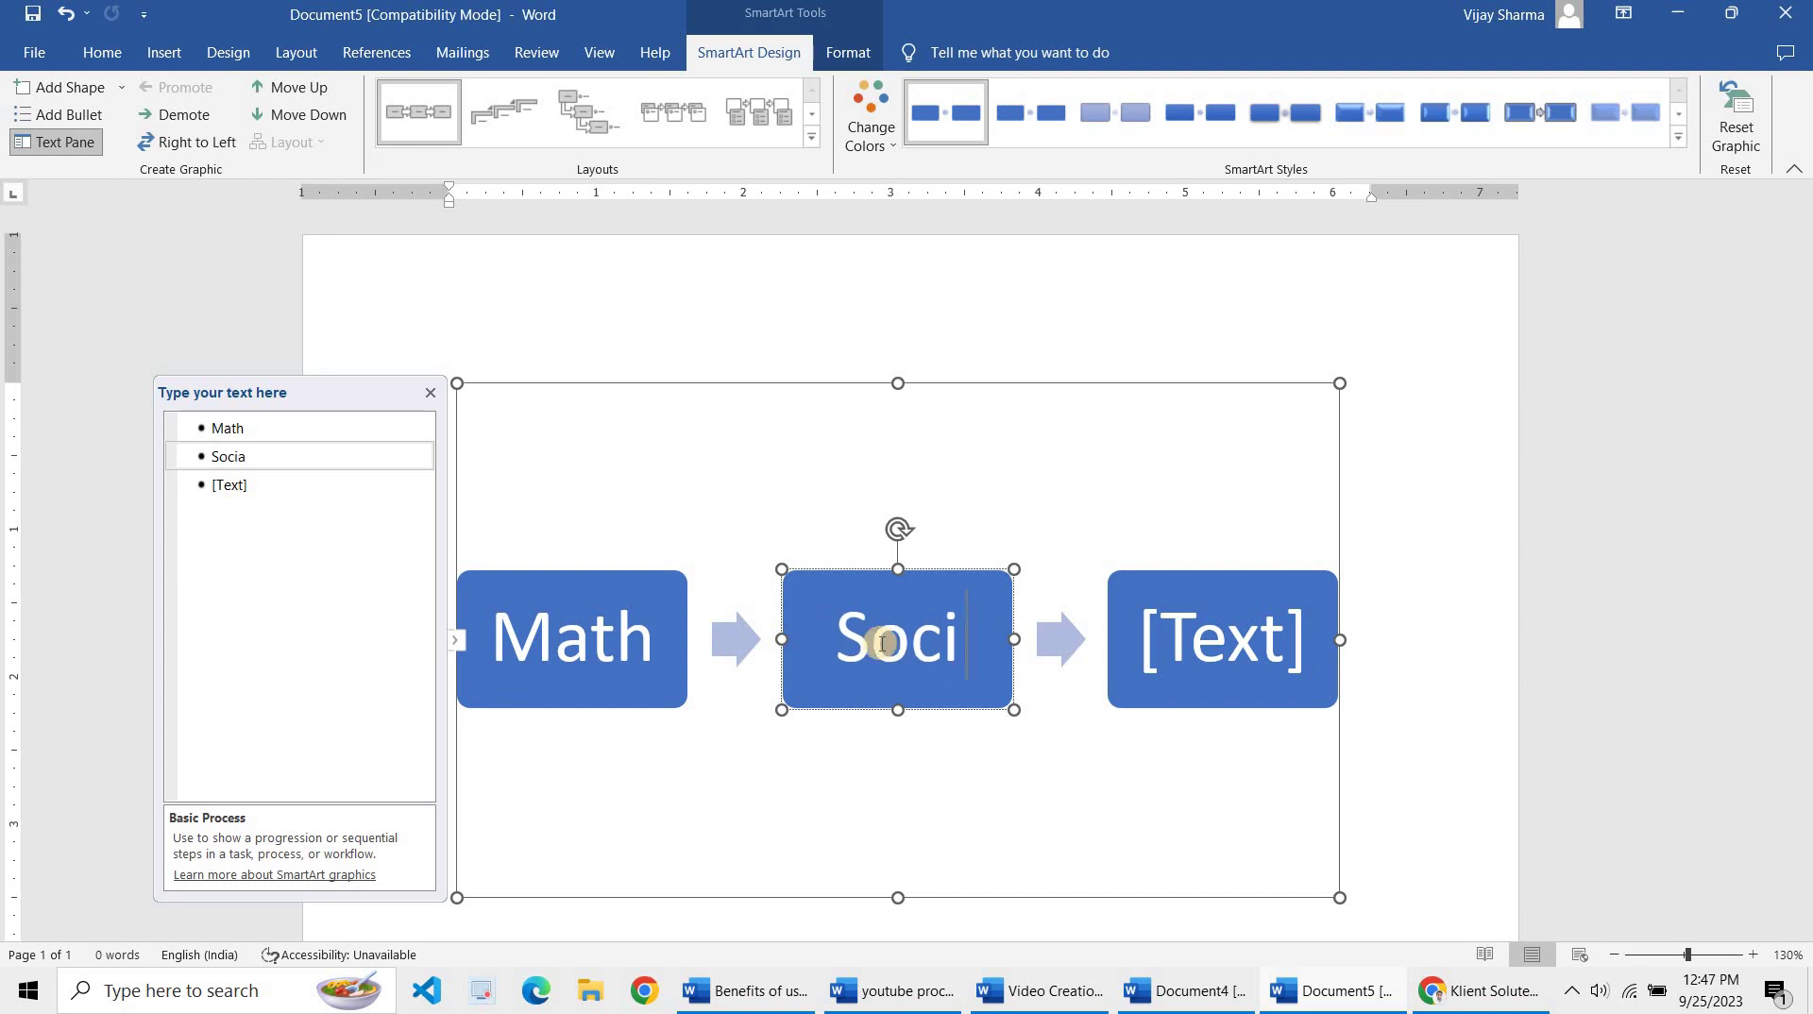
pyautogui.press('BackSpace')
pyautogui.press('BackSpace')
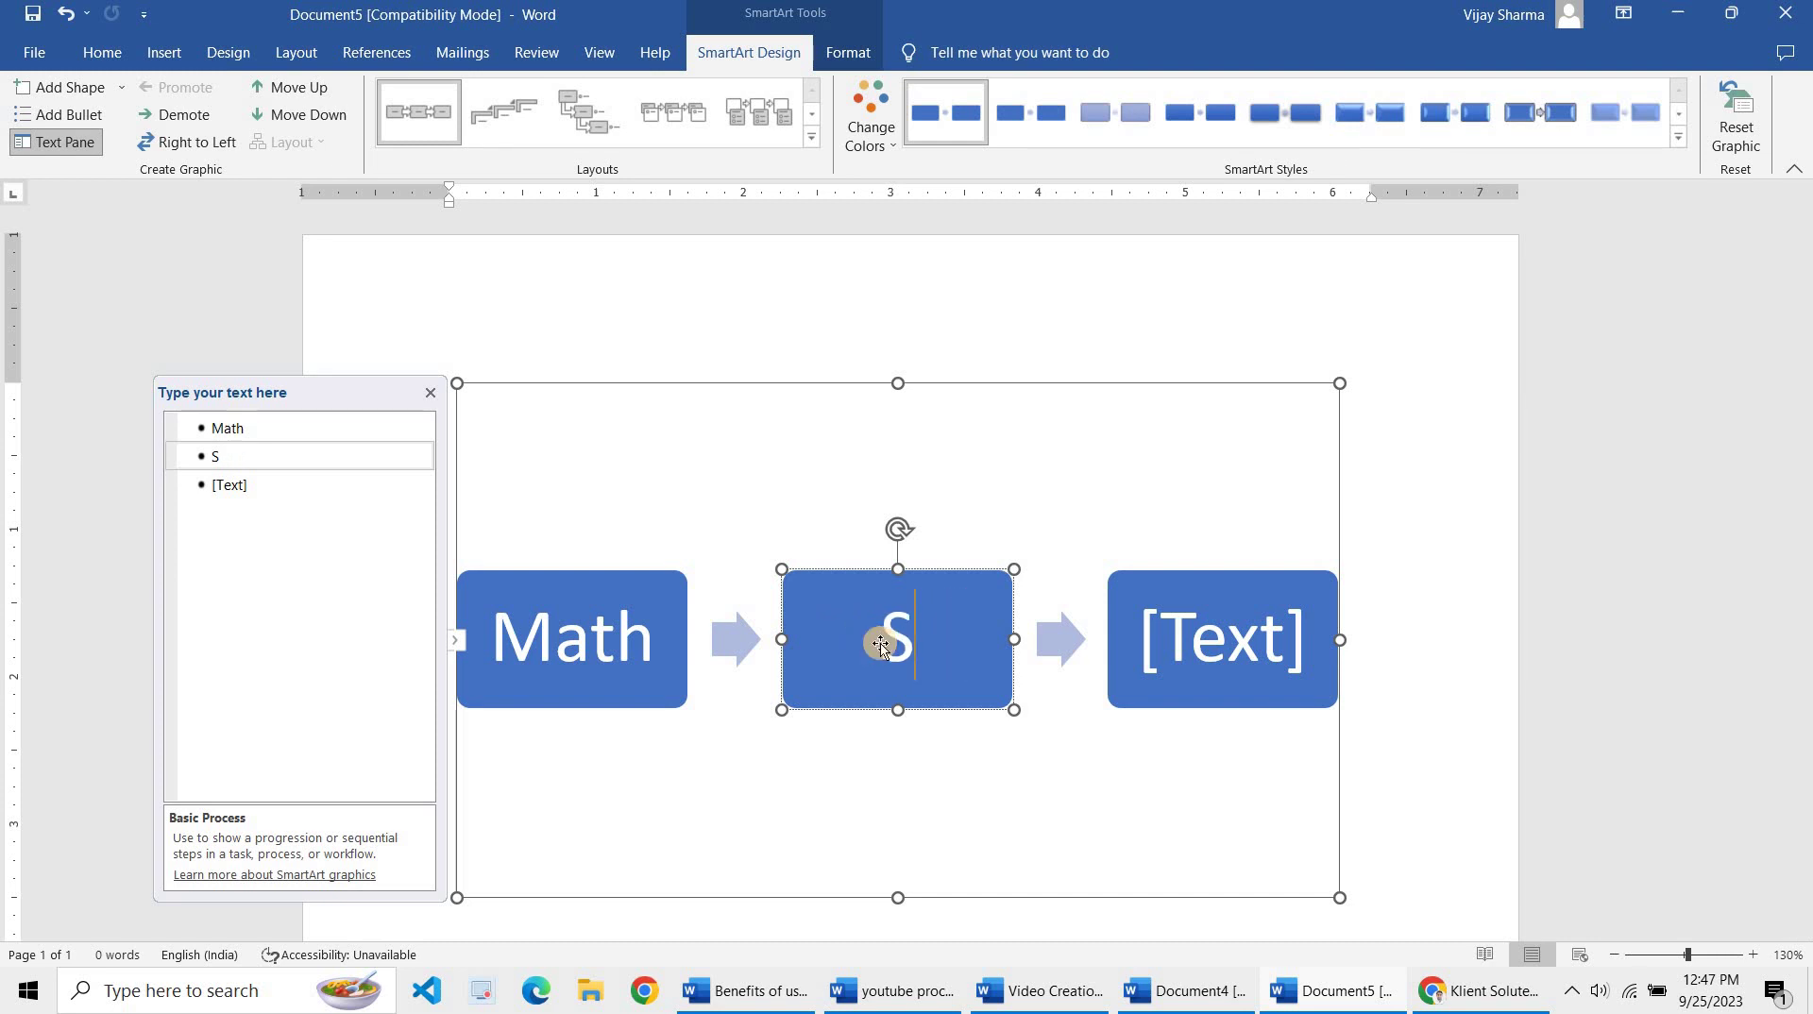
pyautogui.write('GK')
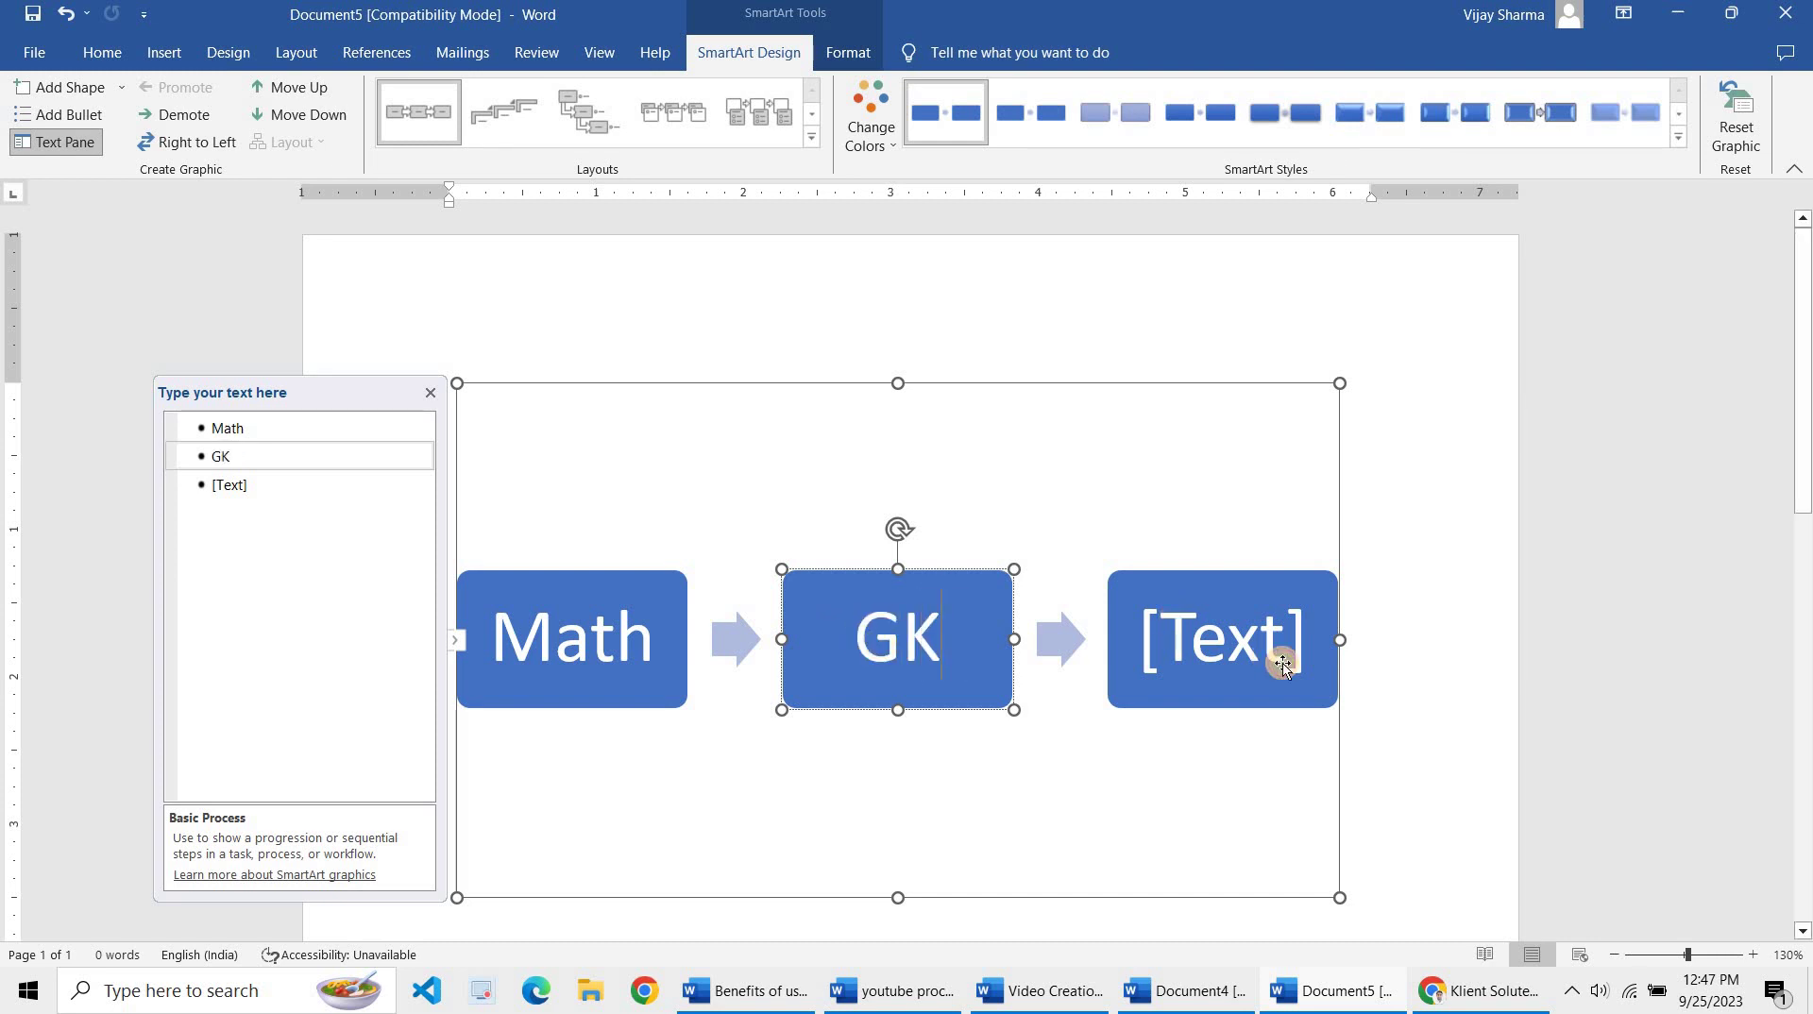
pyautogui.click(1282, 664)
pyautogui.write('Computer')
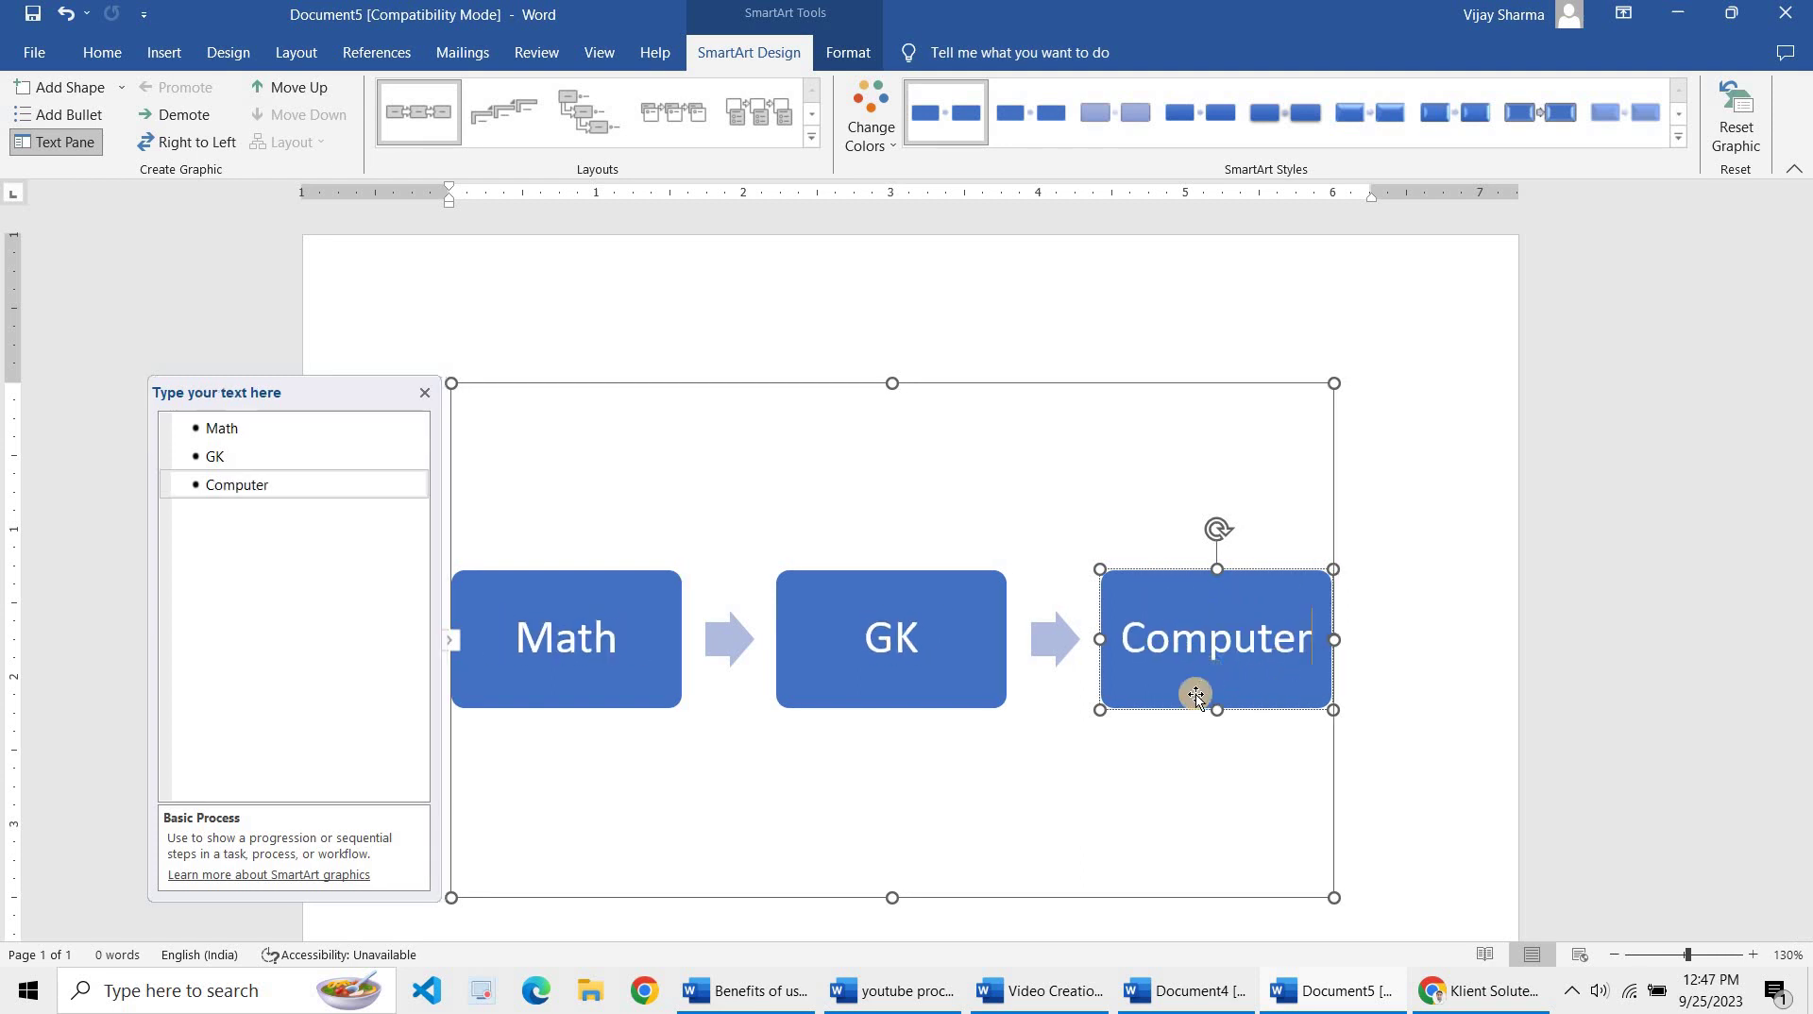
# Deselect the diagram and place the insertion point below it
pyautogui.click(1167, 793)
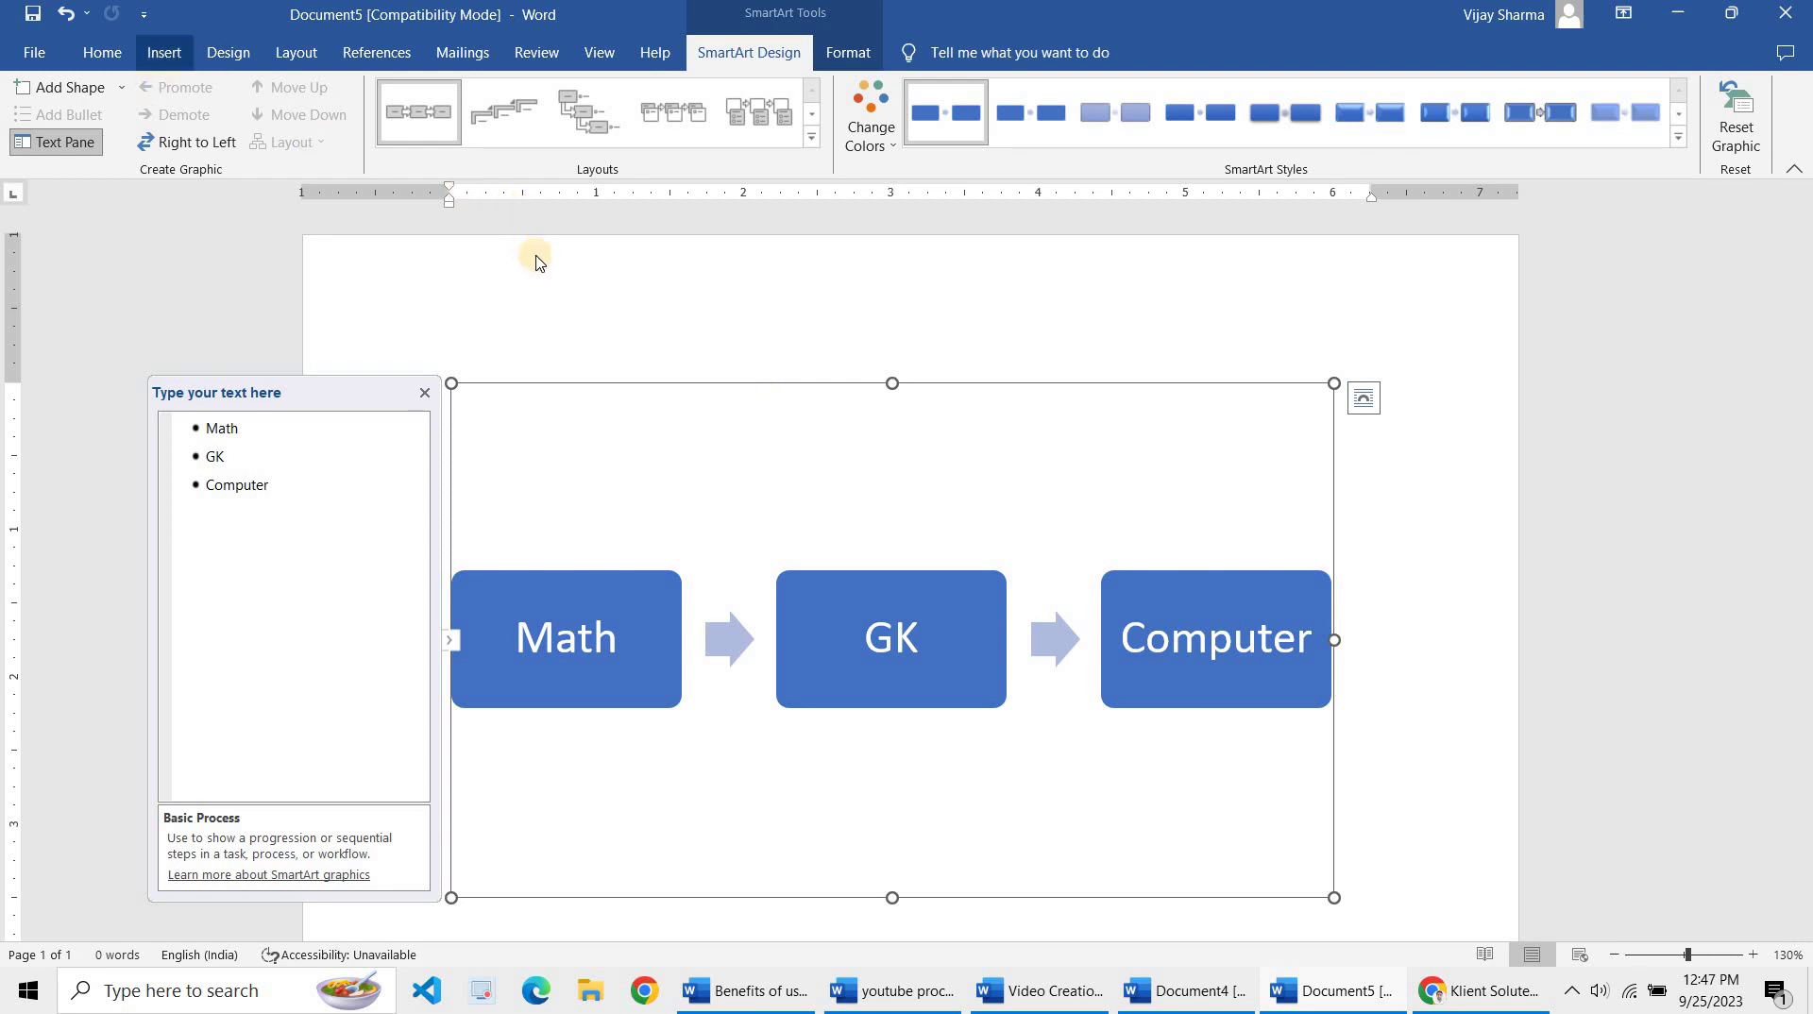
pyautogui.click(1118, 561)
pyautogui.scroll(-2, 1434, 641)
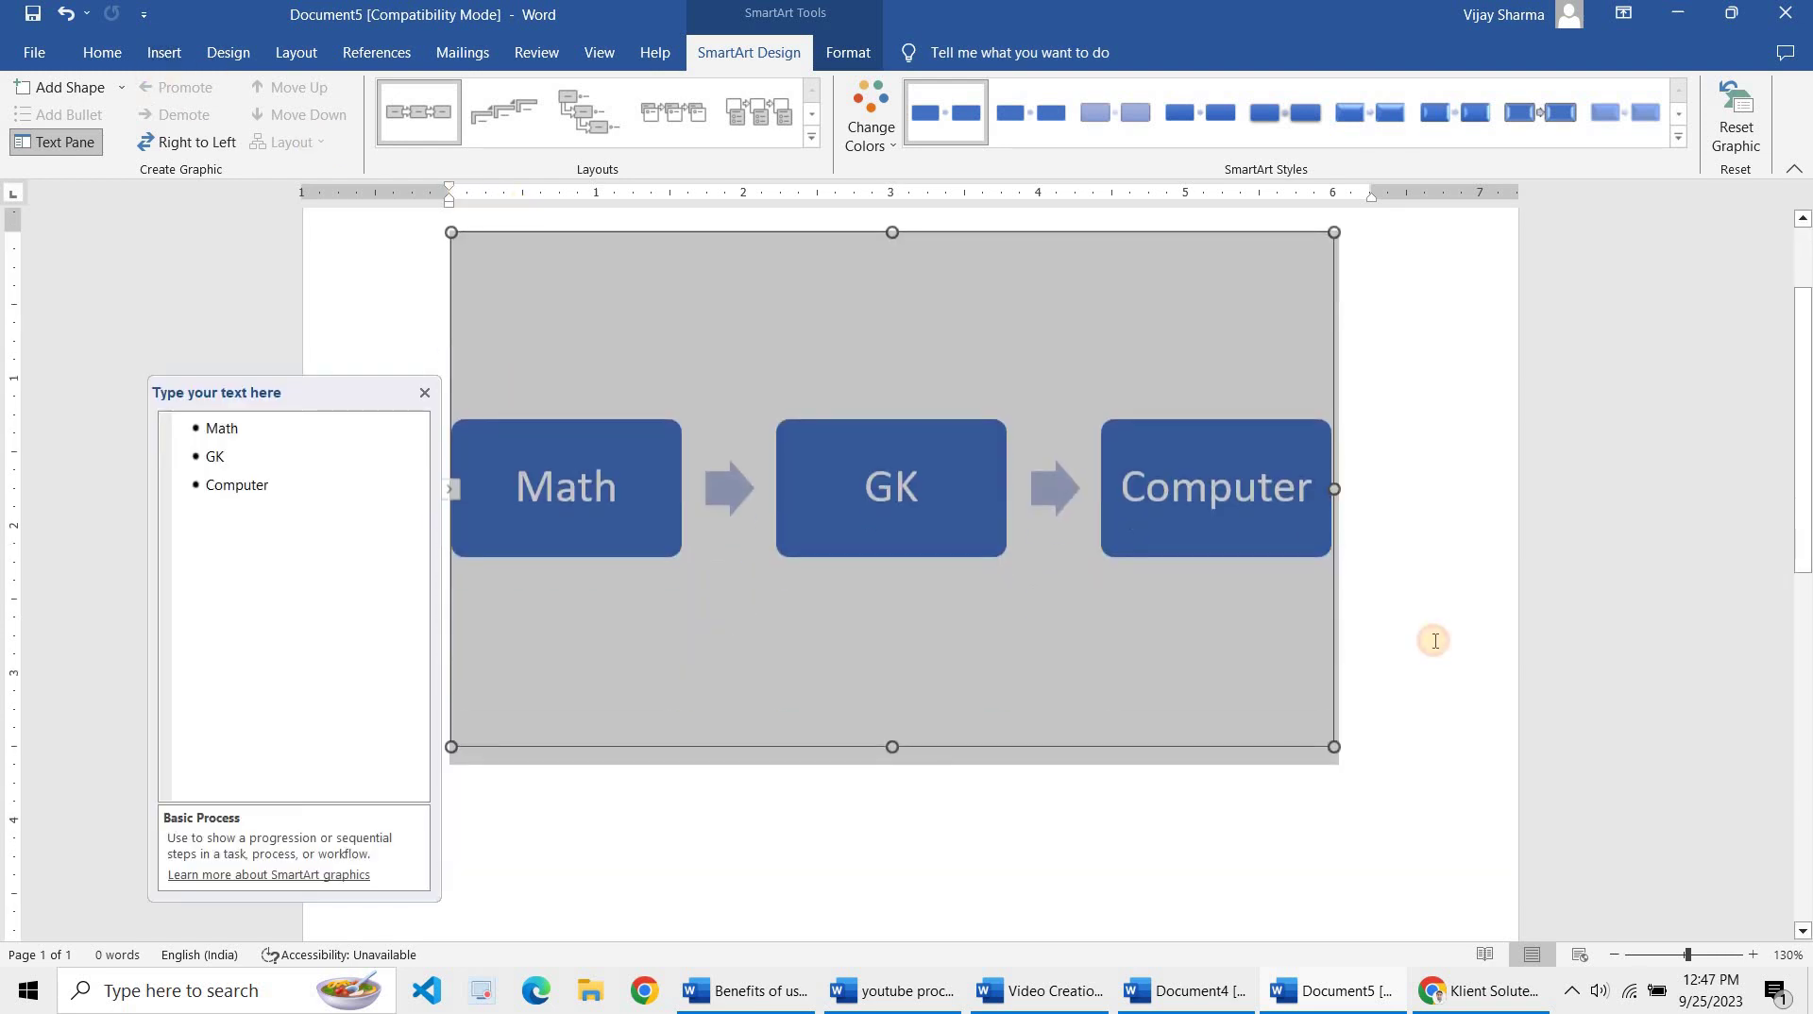
pyautogui.click(1435, 641)
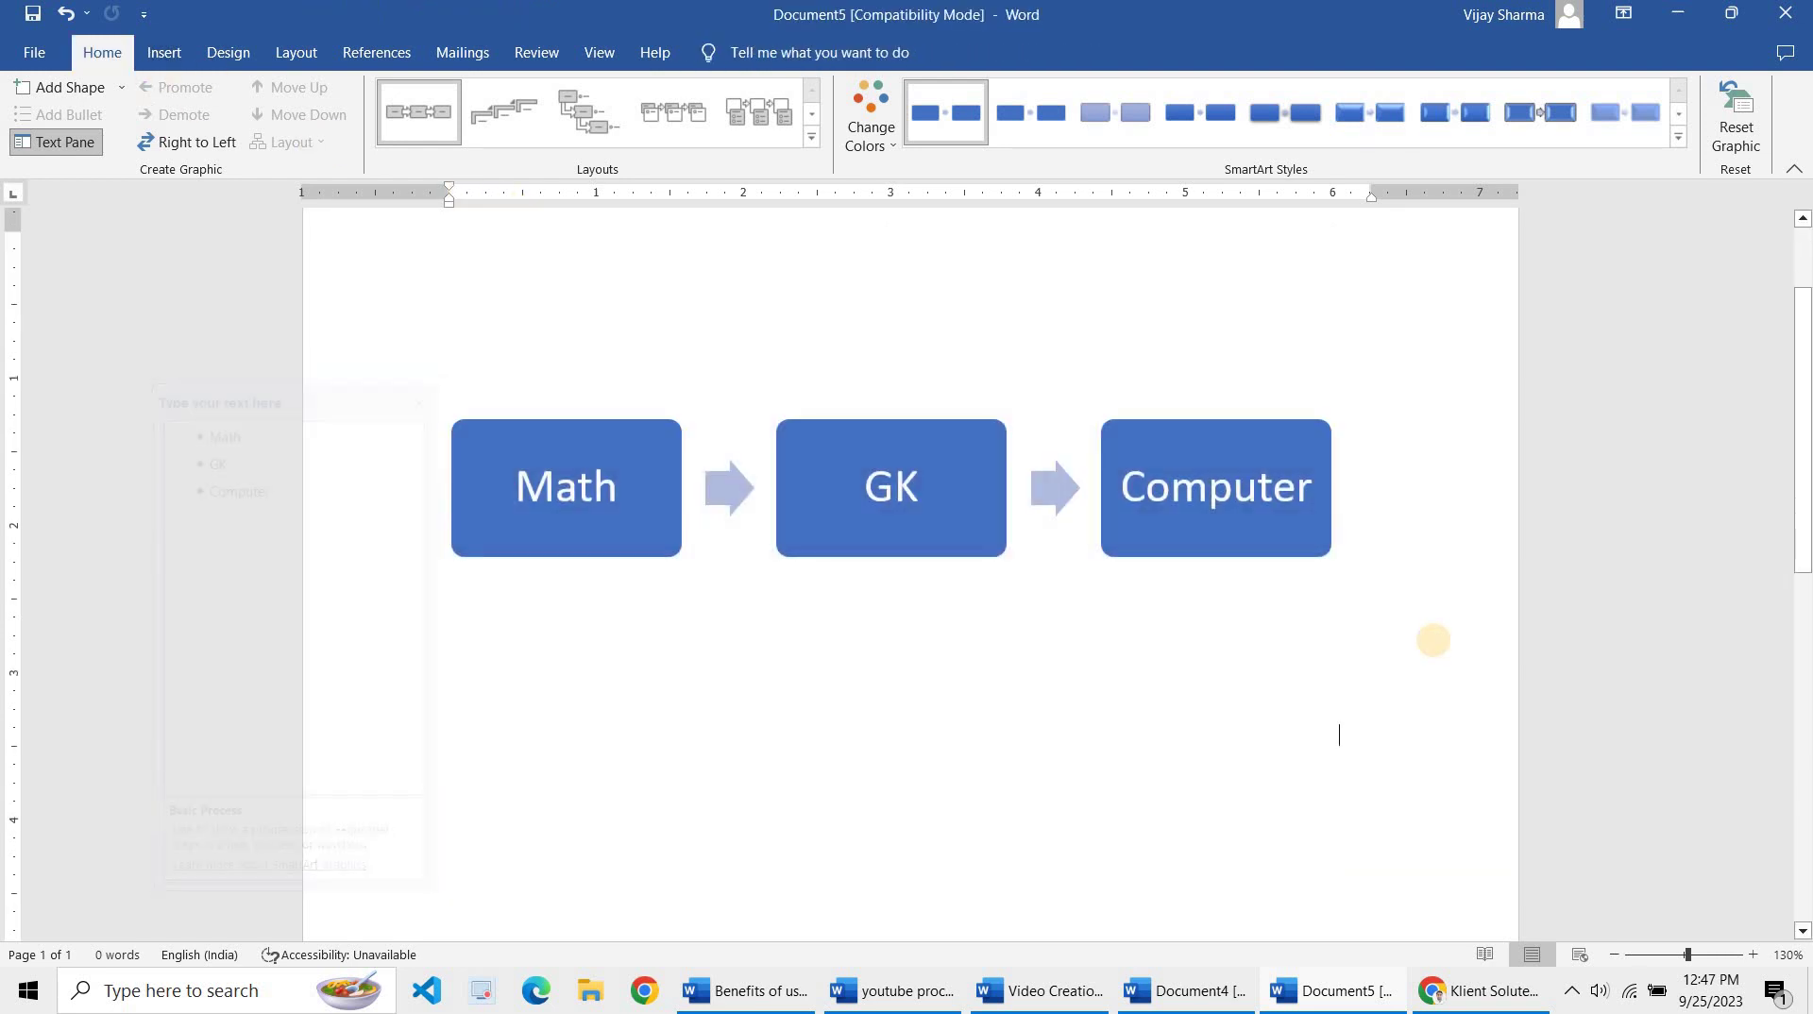
# Insert a blank Basic Chevron Process SmartArt below the Math–GK–Computer diagram
pyautogui.click(165, 53)
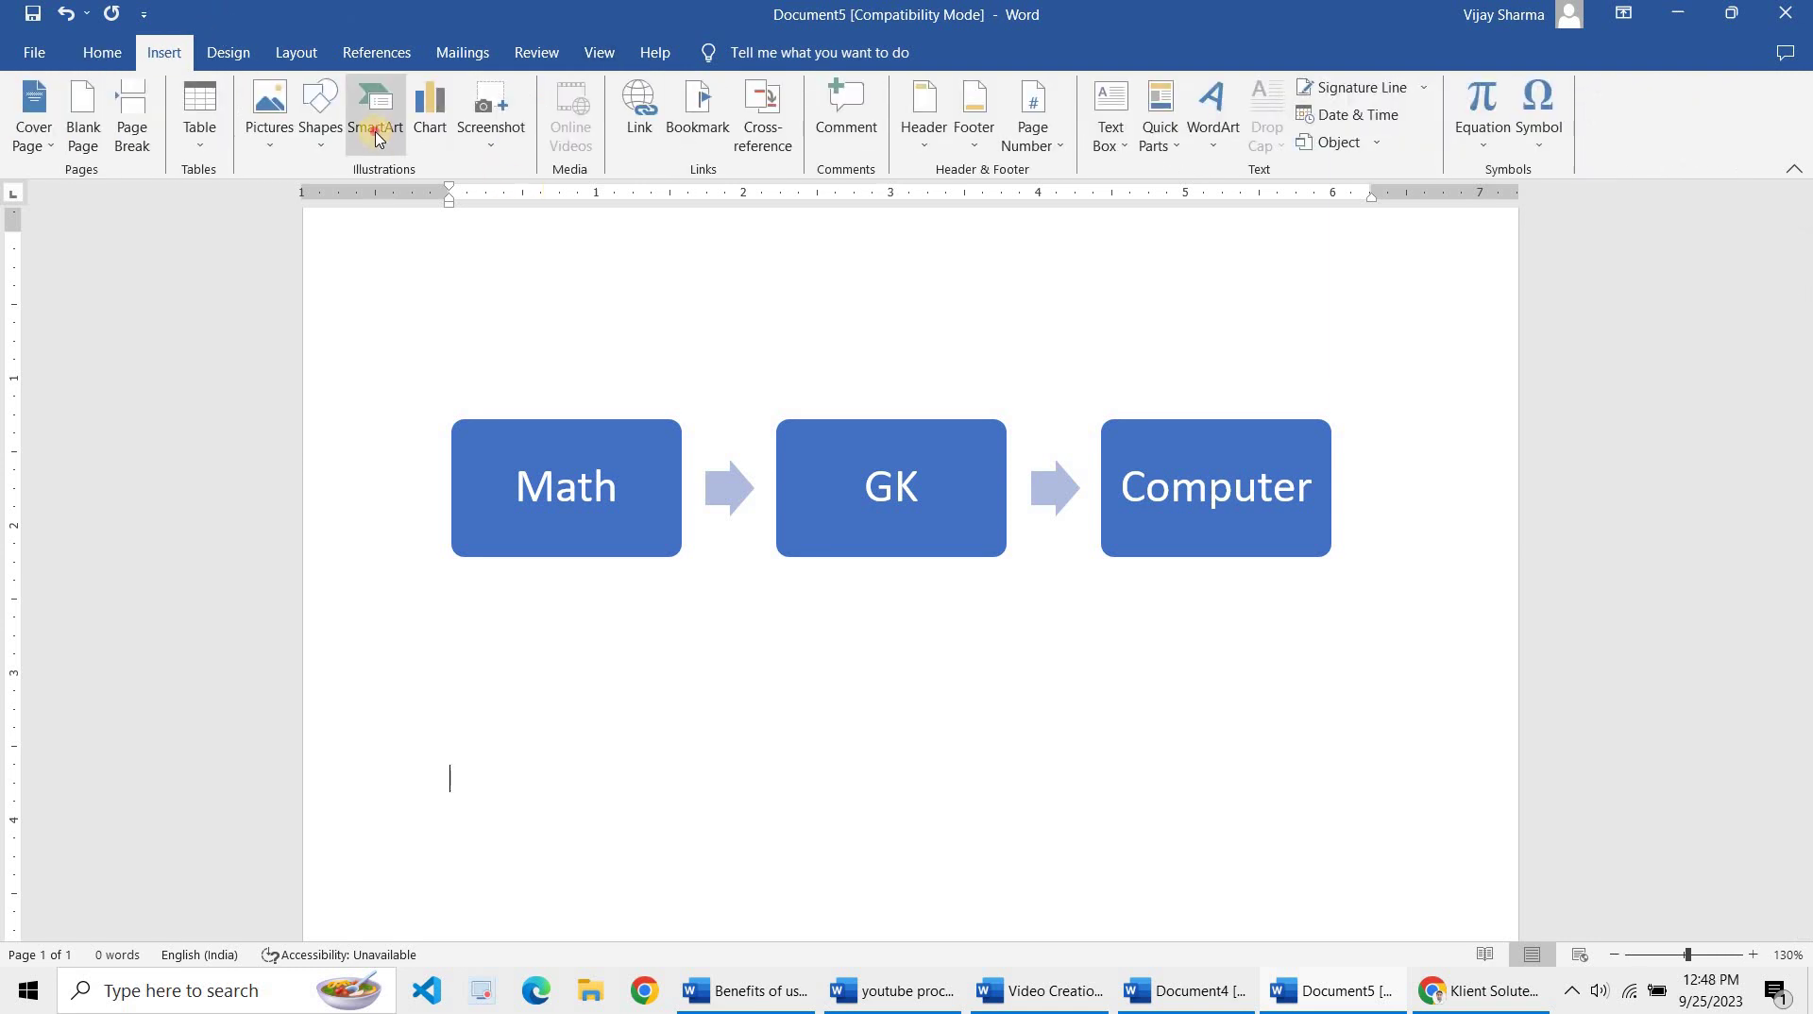
pyautogui.click(377, 138)
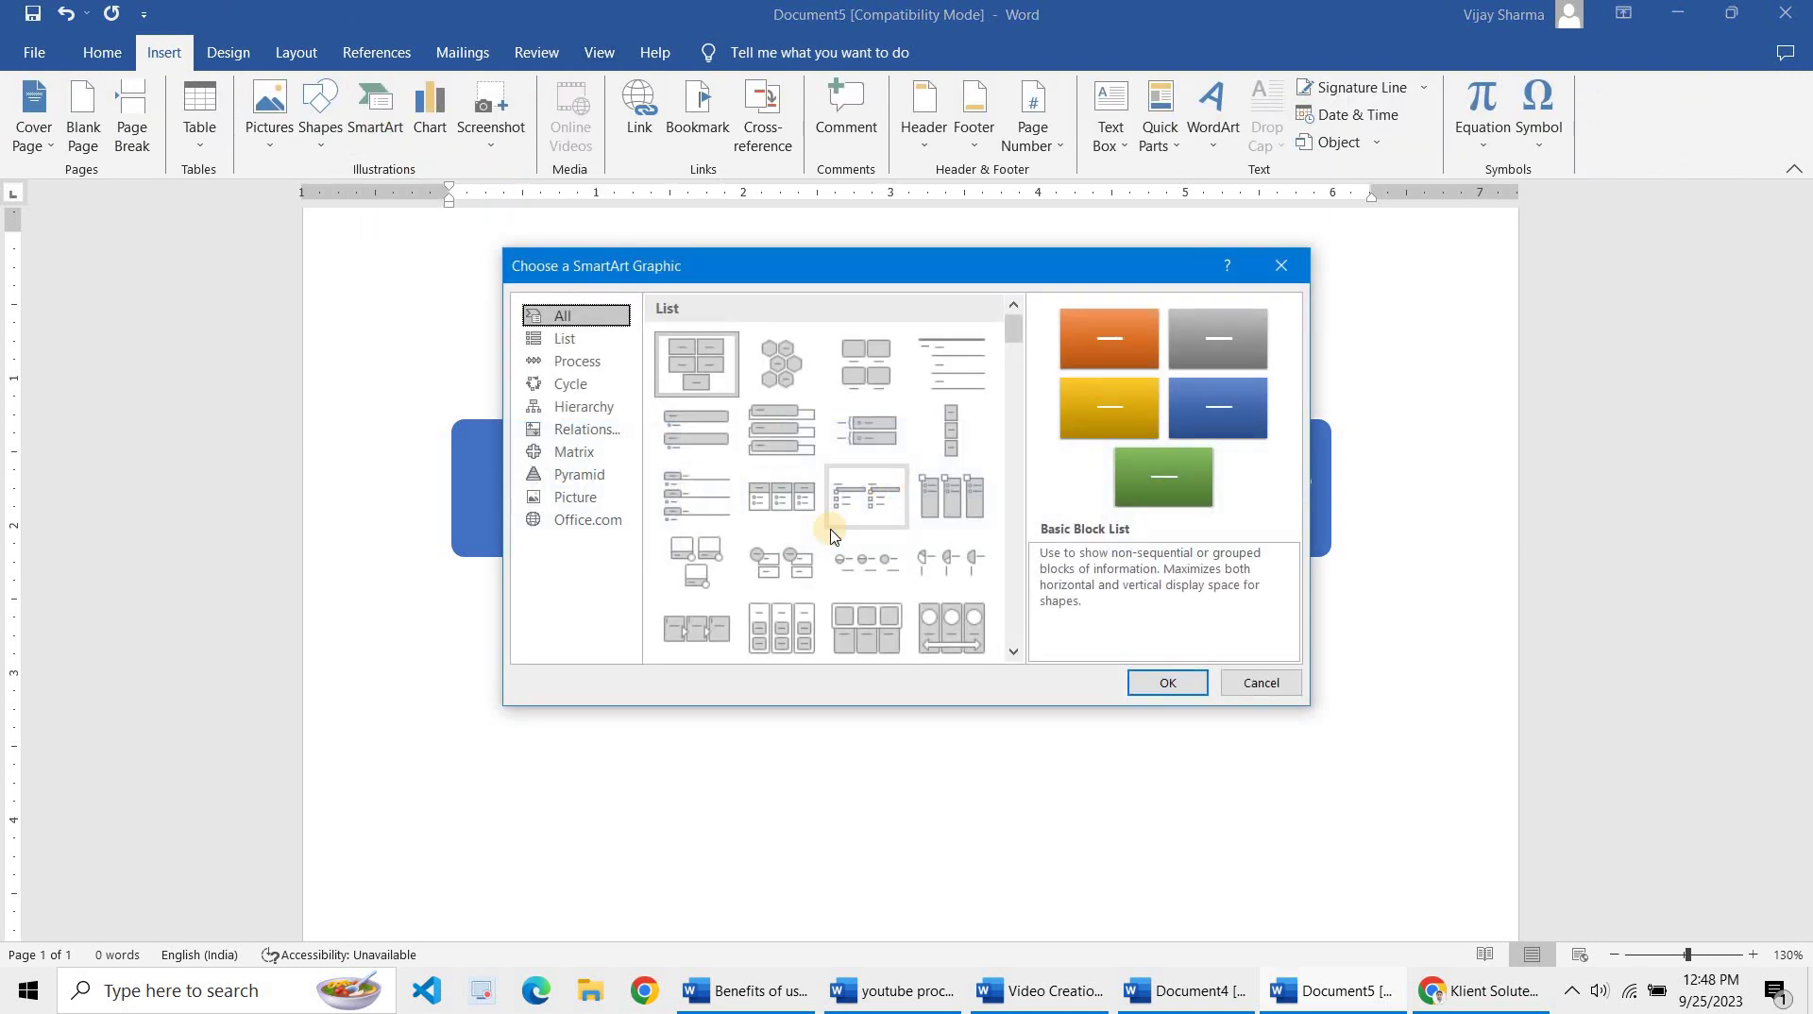
pyautogui.click(604, 406)
pyautogui.click(601, 388)
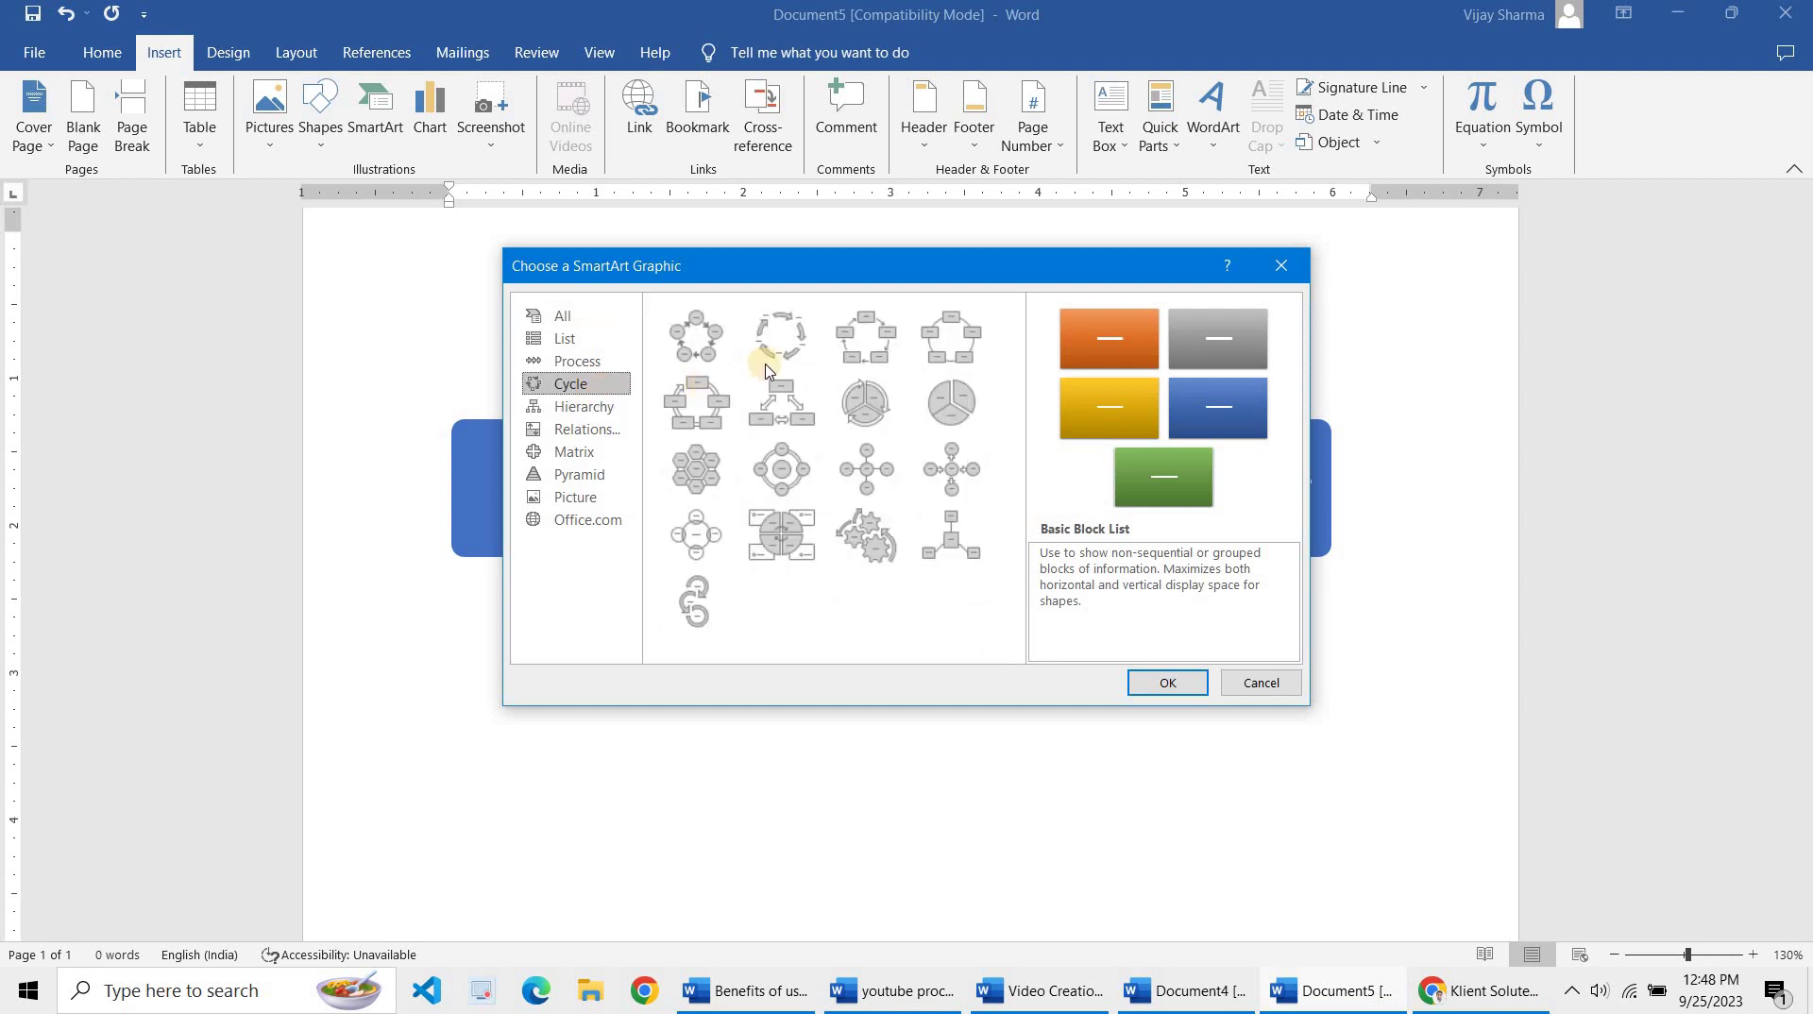
pyautogui.click(774, 349)
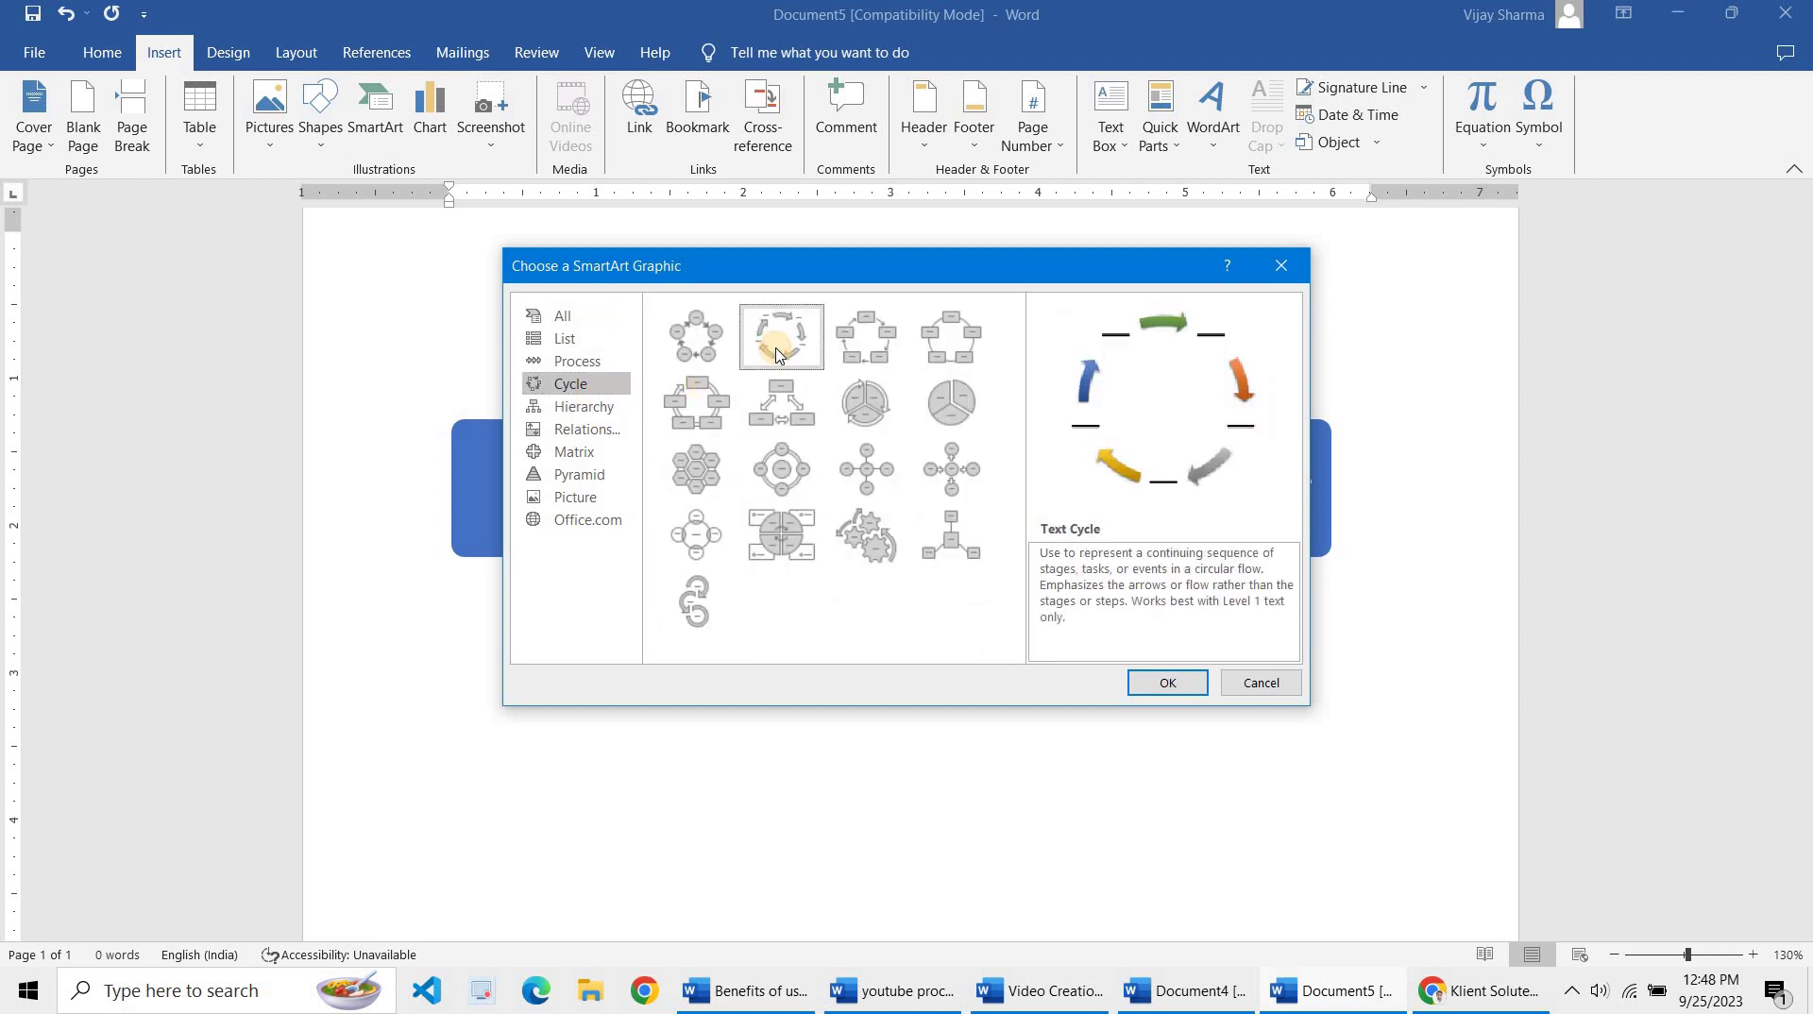
pyautogui.click(602, 362)
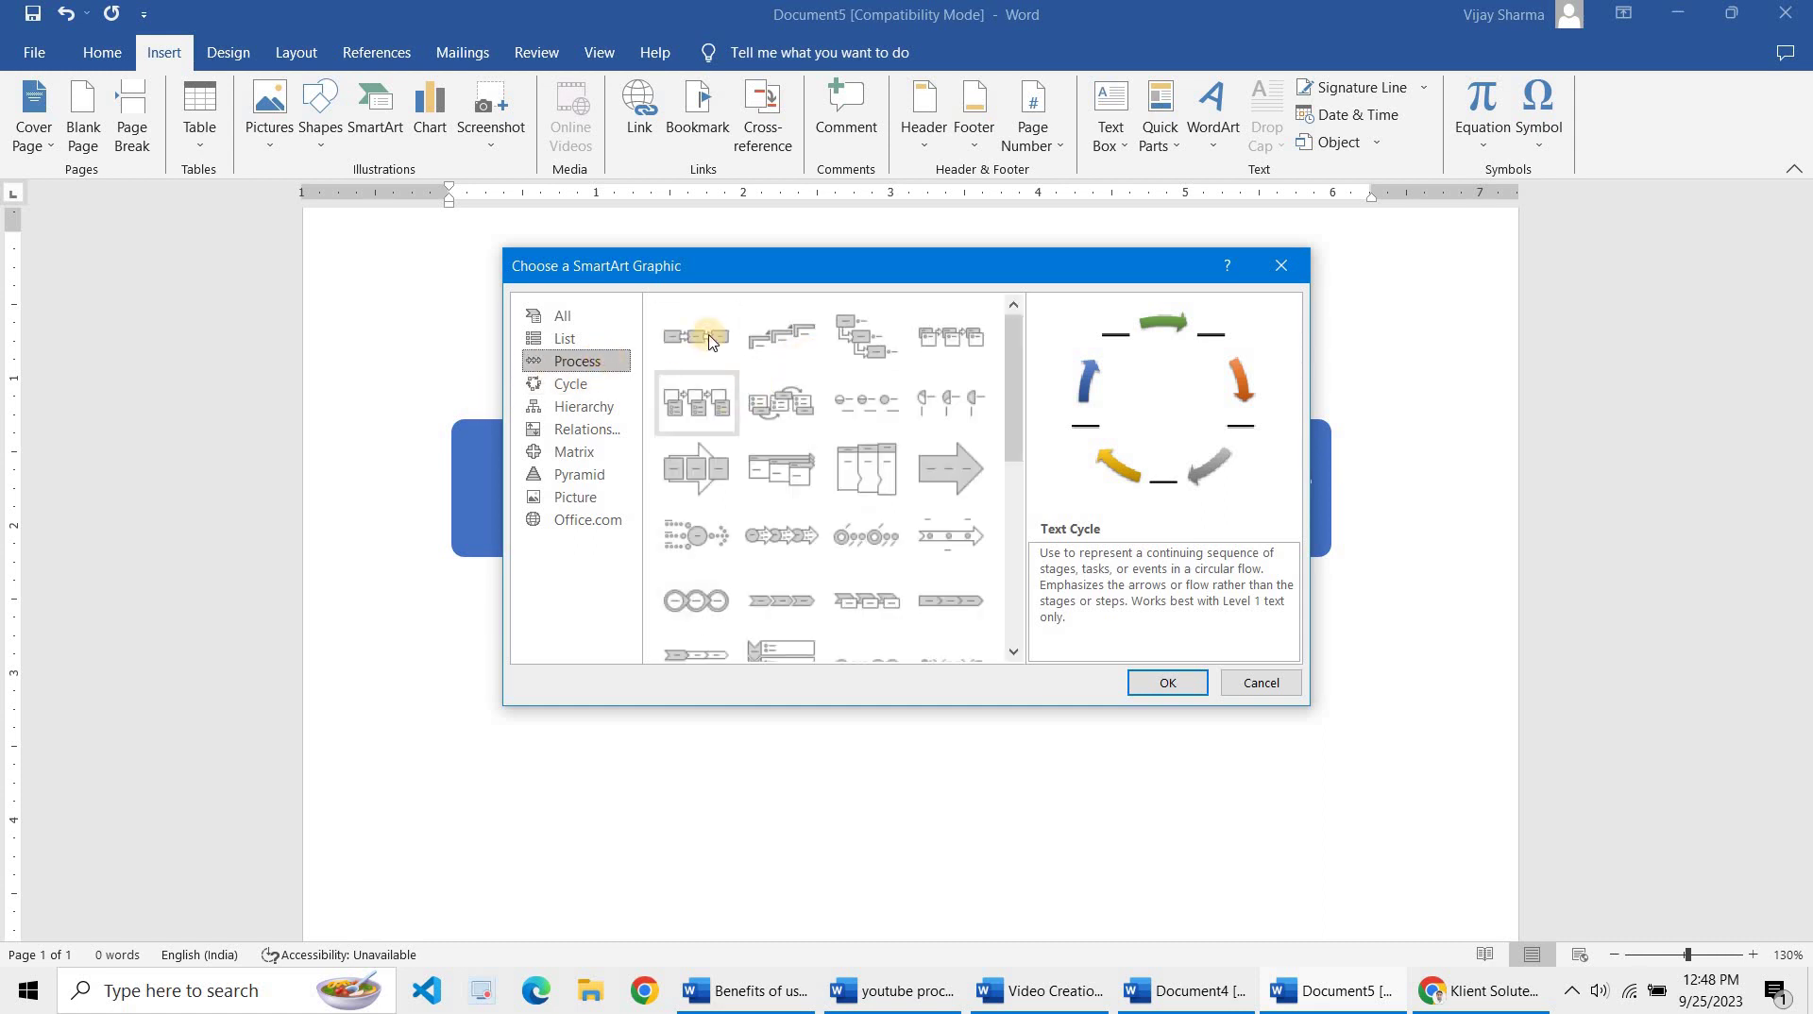
pyautogui.click(709, 341)
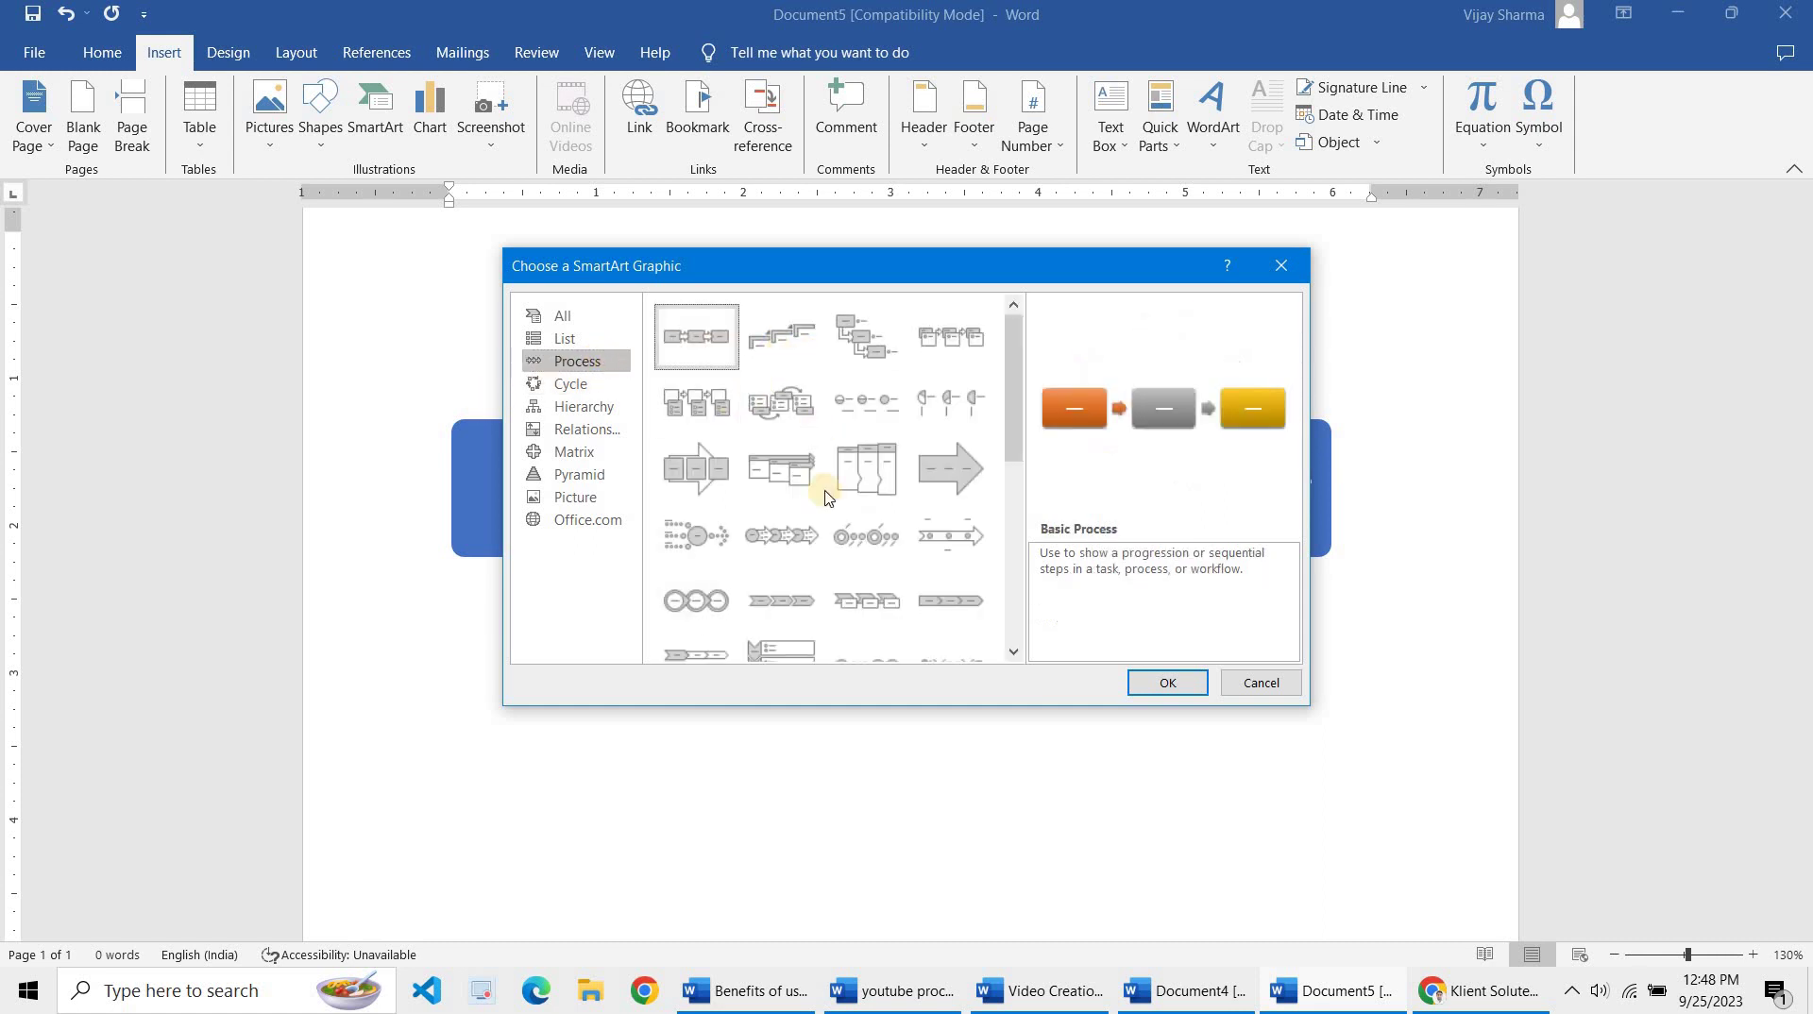
pyautogui.click(742, 598)
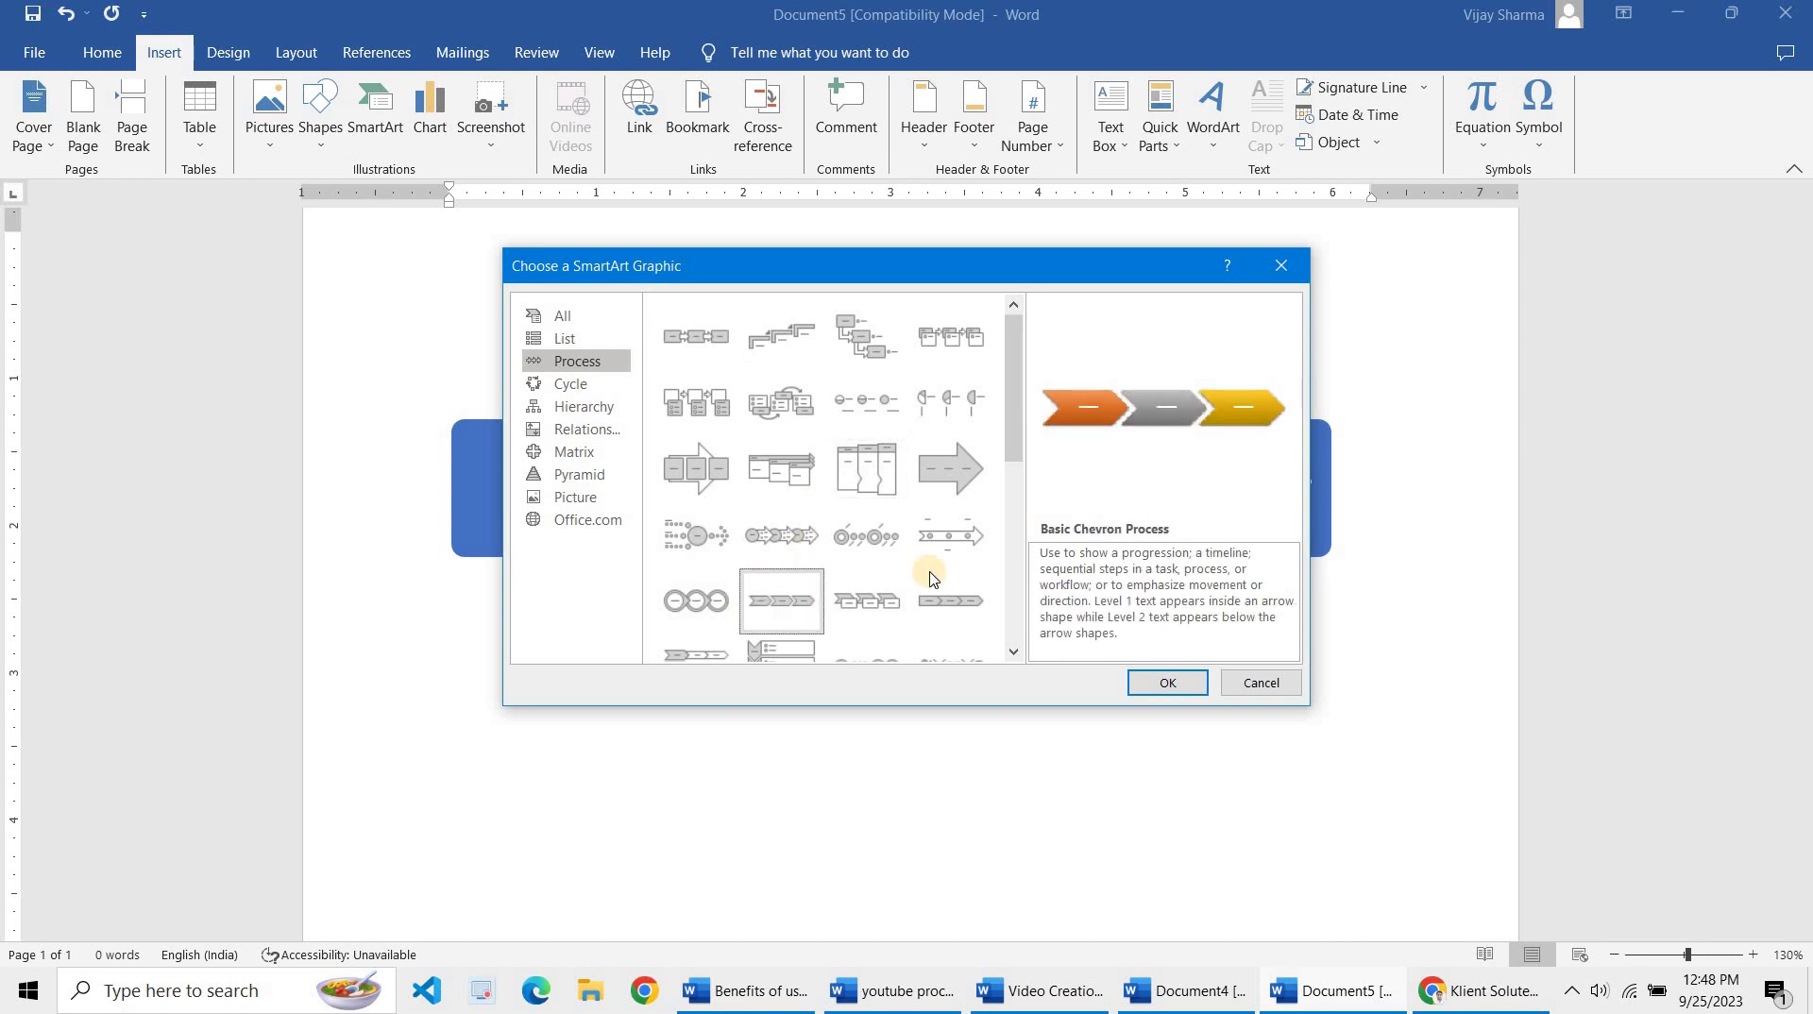
pyautogui.click(1168, 684)
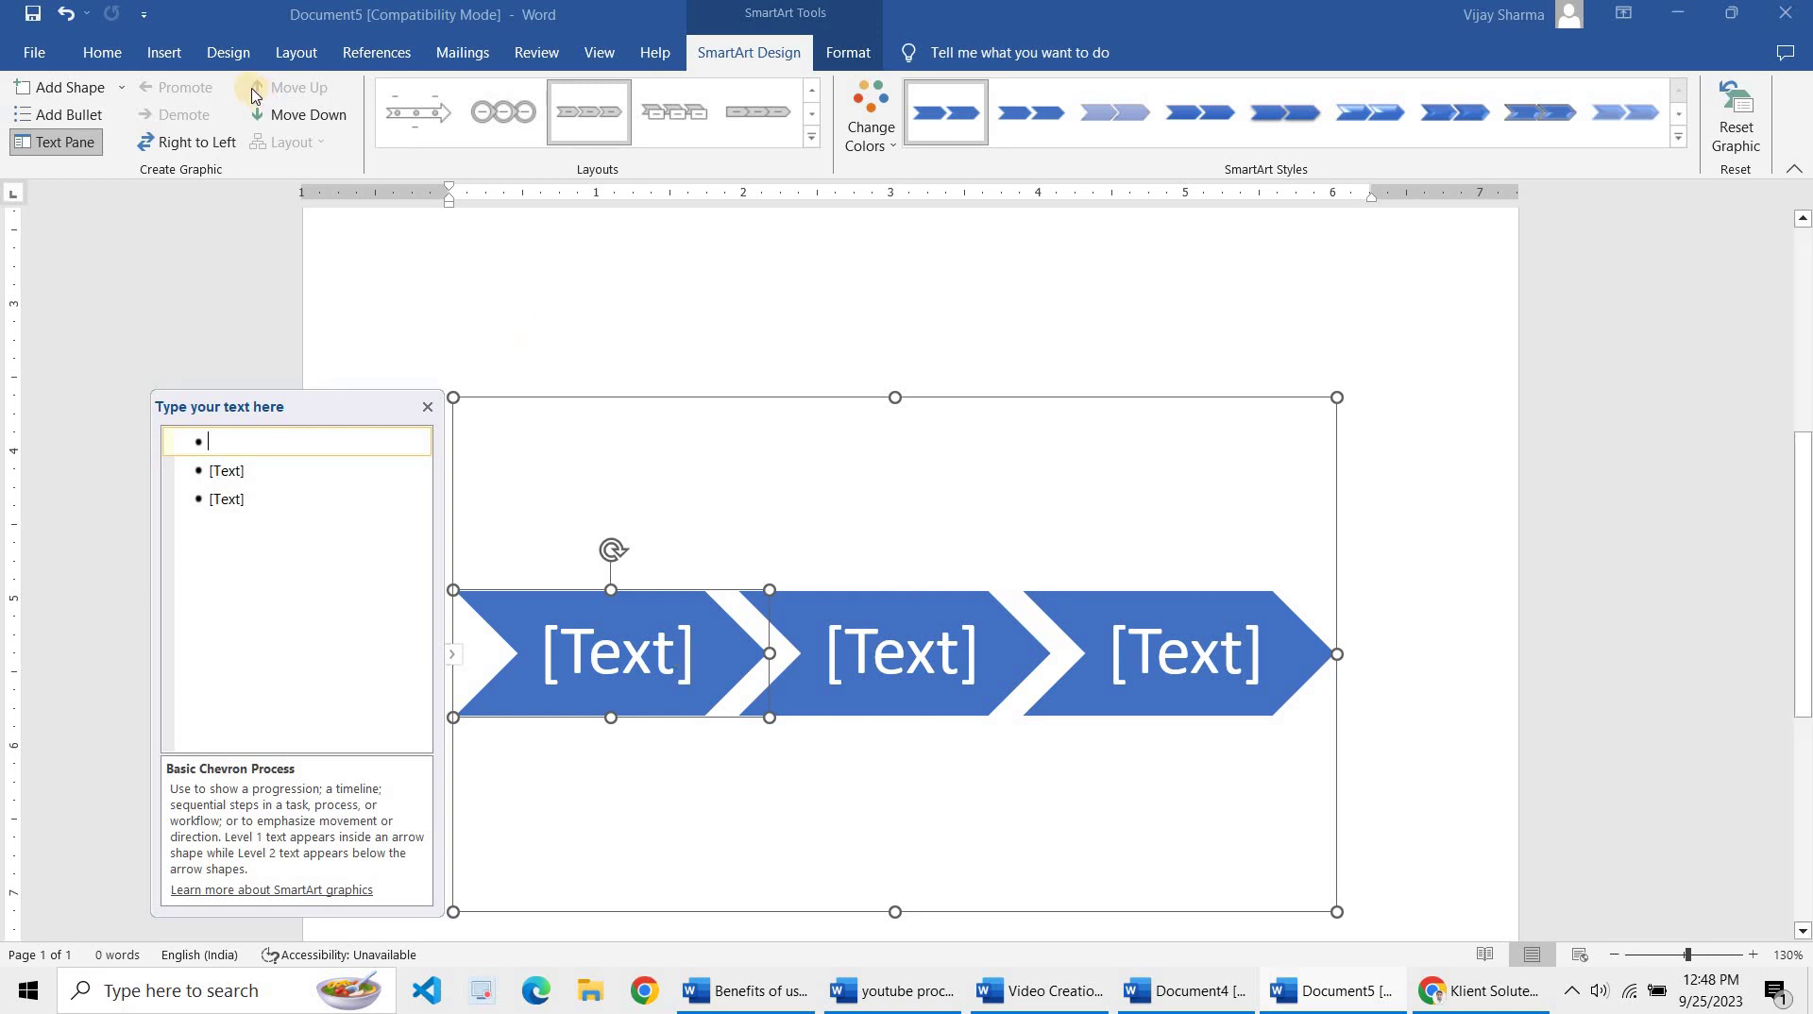
# Select the chevron graphic and switch to the Video Creation Process document
pyautogui.click(179, 53)
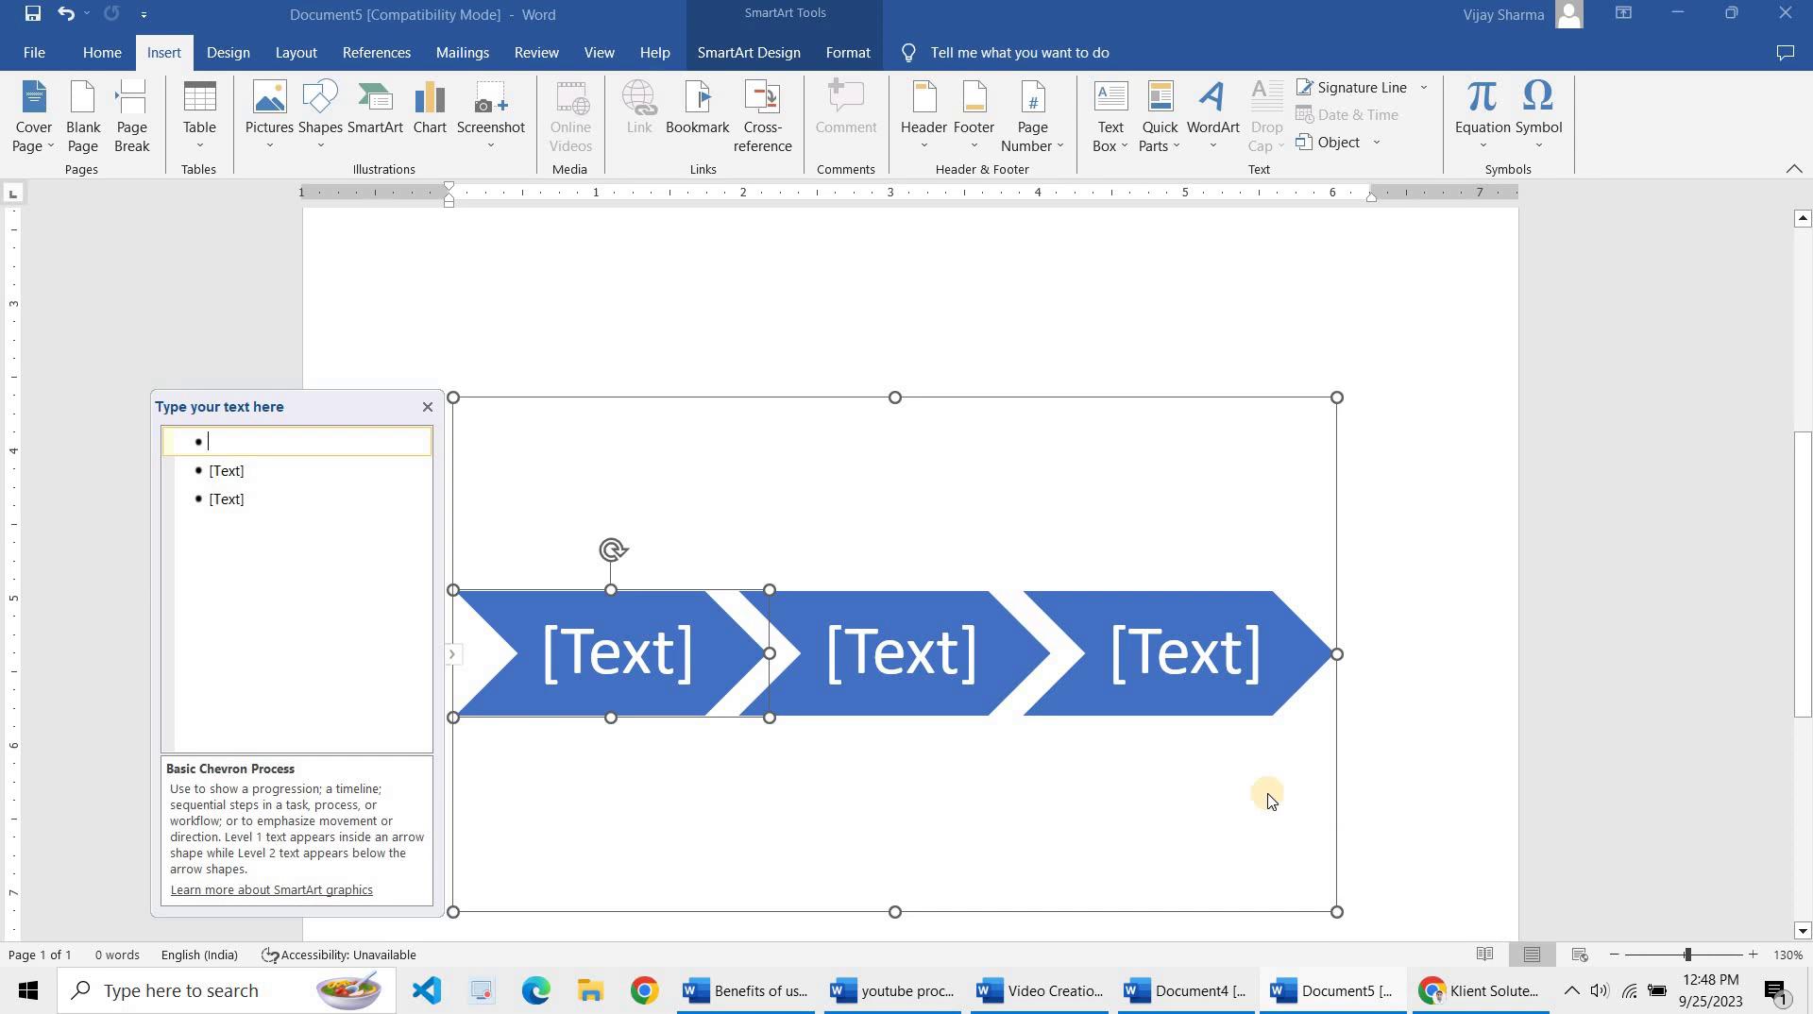
pyautogui.click(1277, 916)
pyautogui.hotkey('alt', 'Tab')
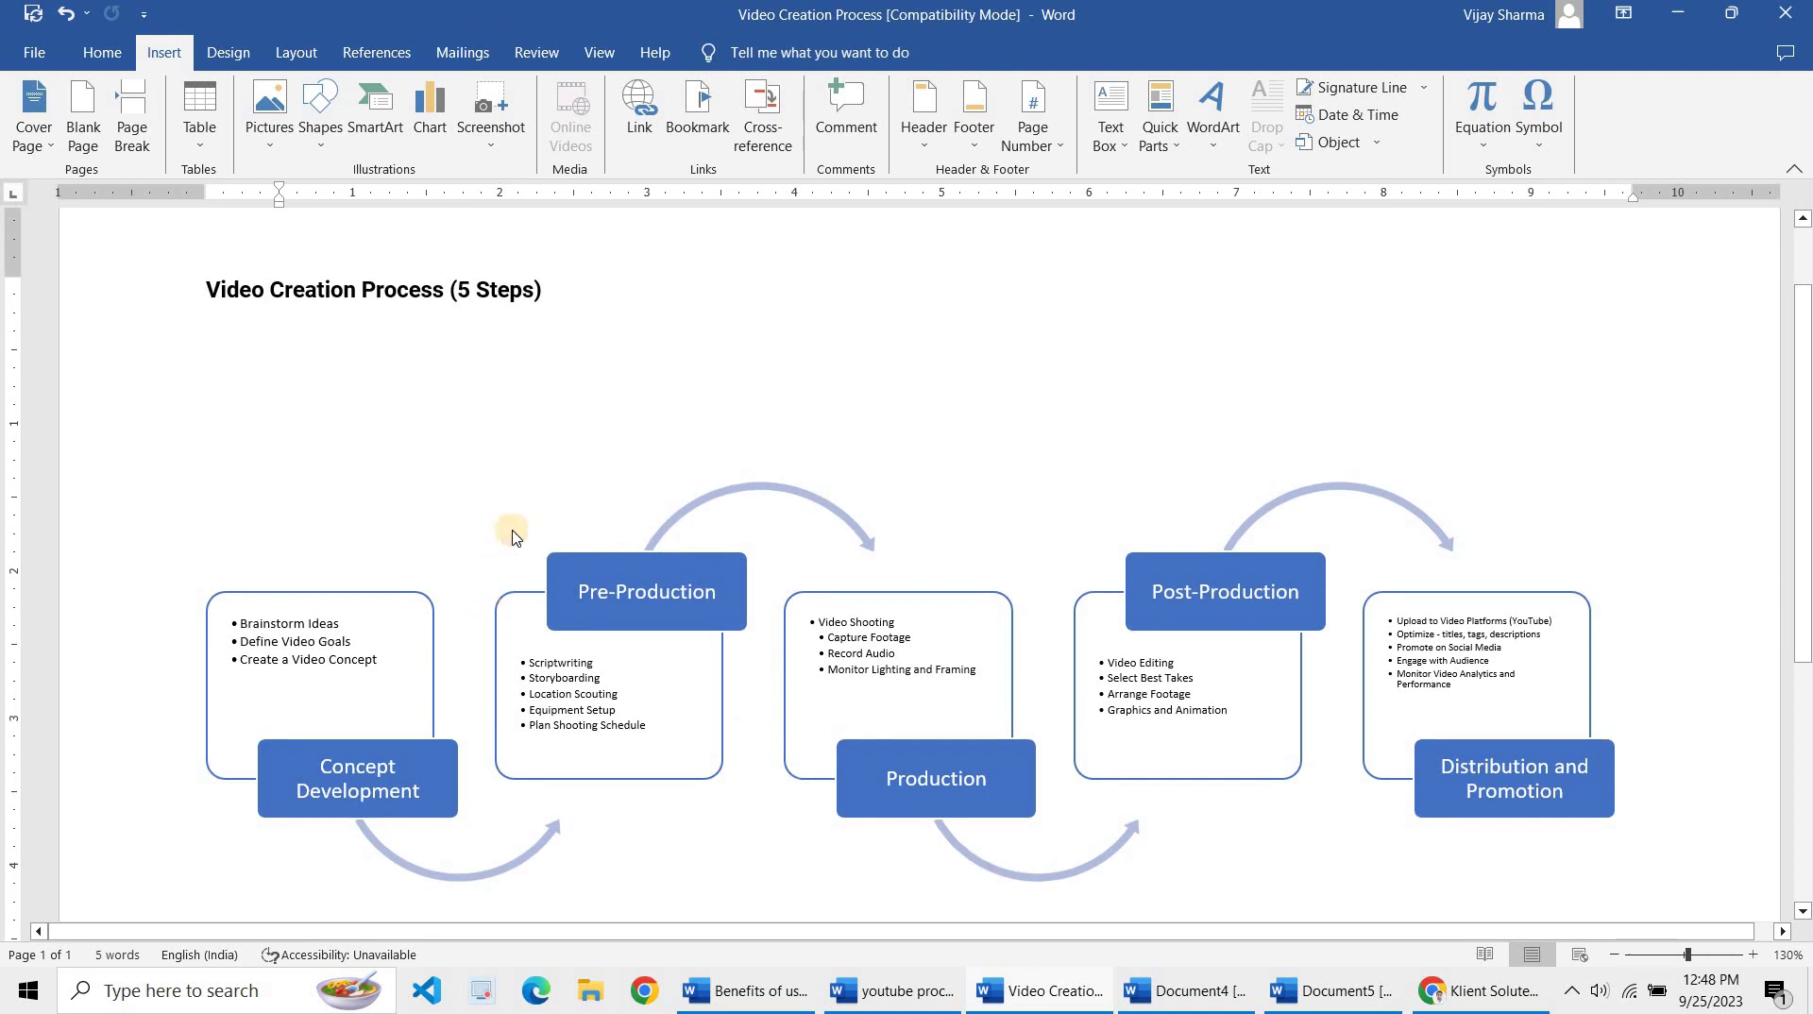
# Change the Video Creation Process diagram to Increasing Circle Process with the Colorful color scheme
pyautogui.click(566, 368)
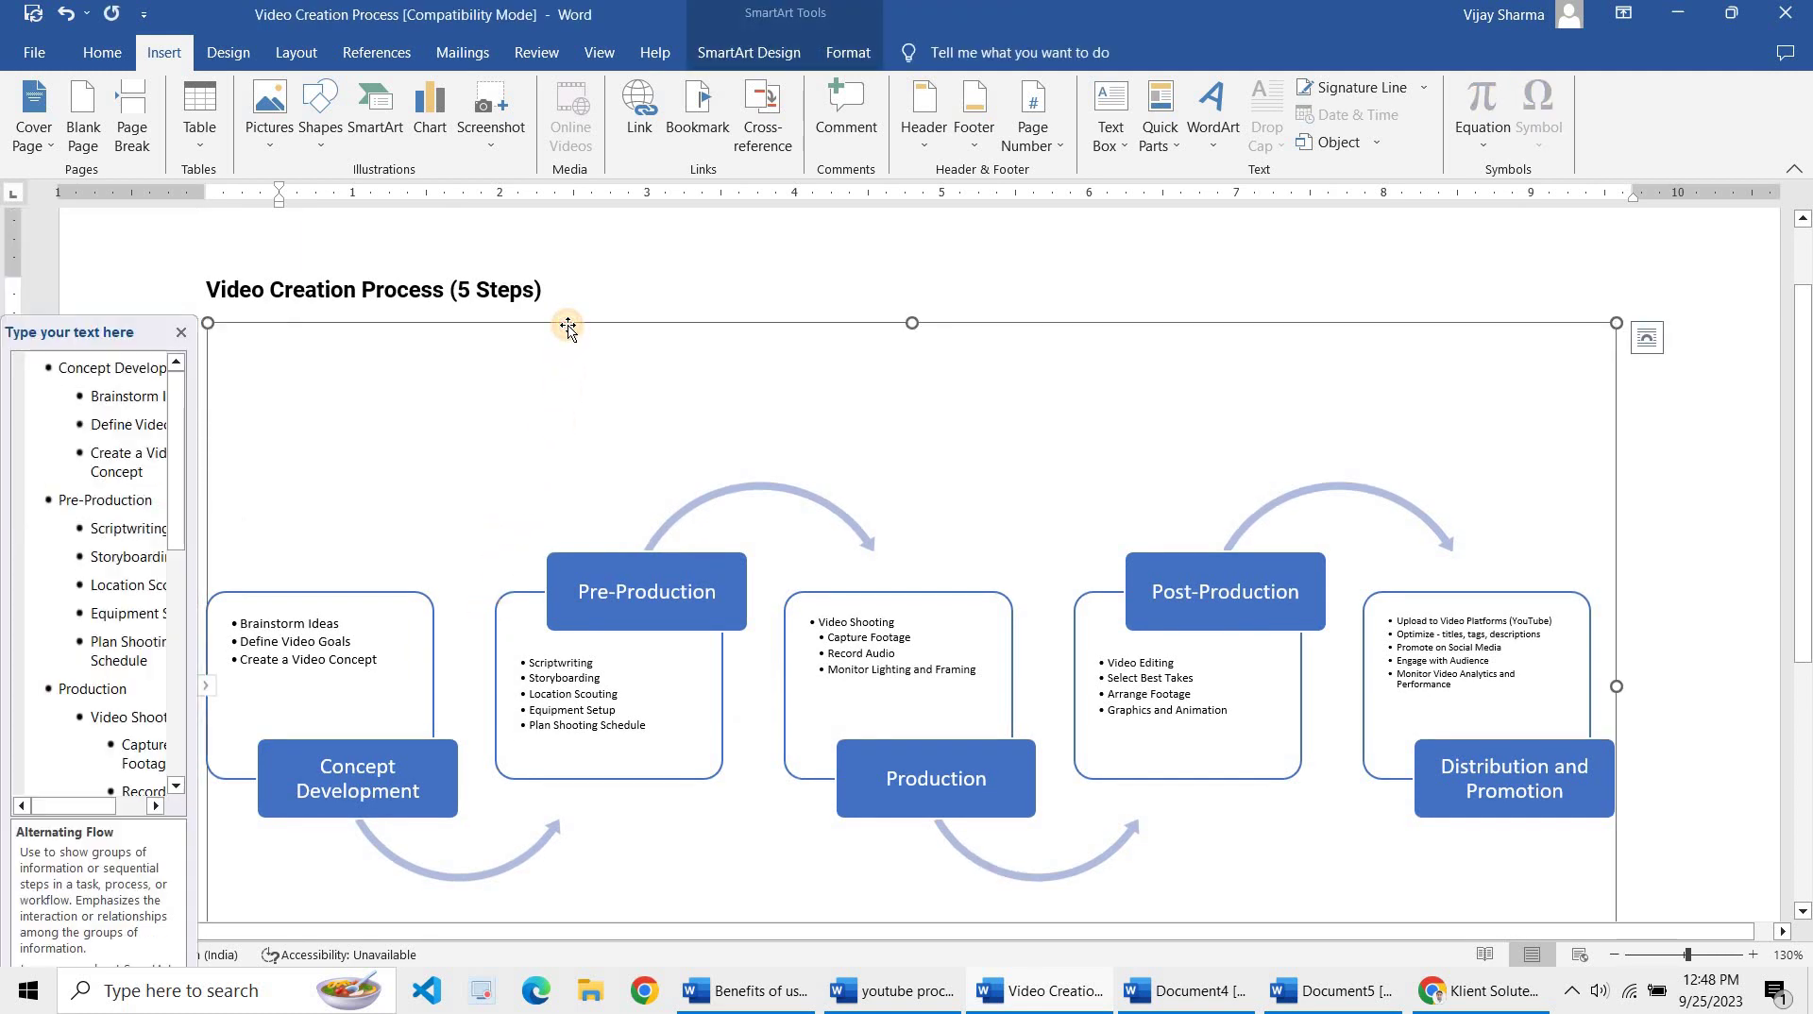
pyautogui.click(748, 51)
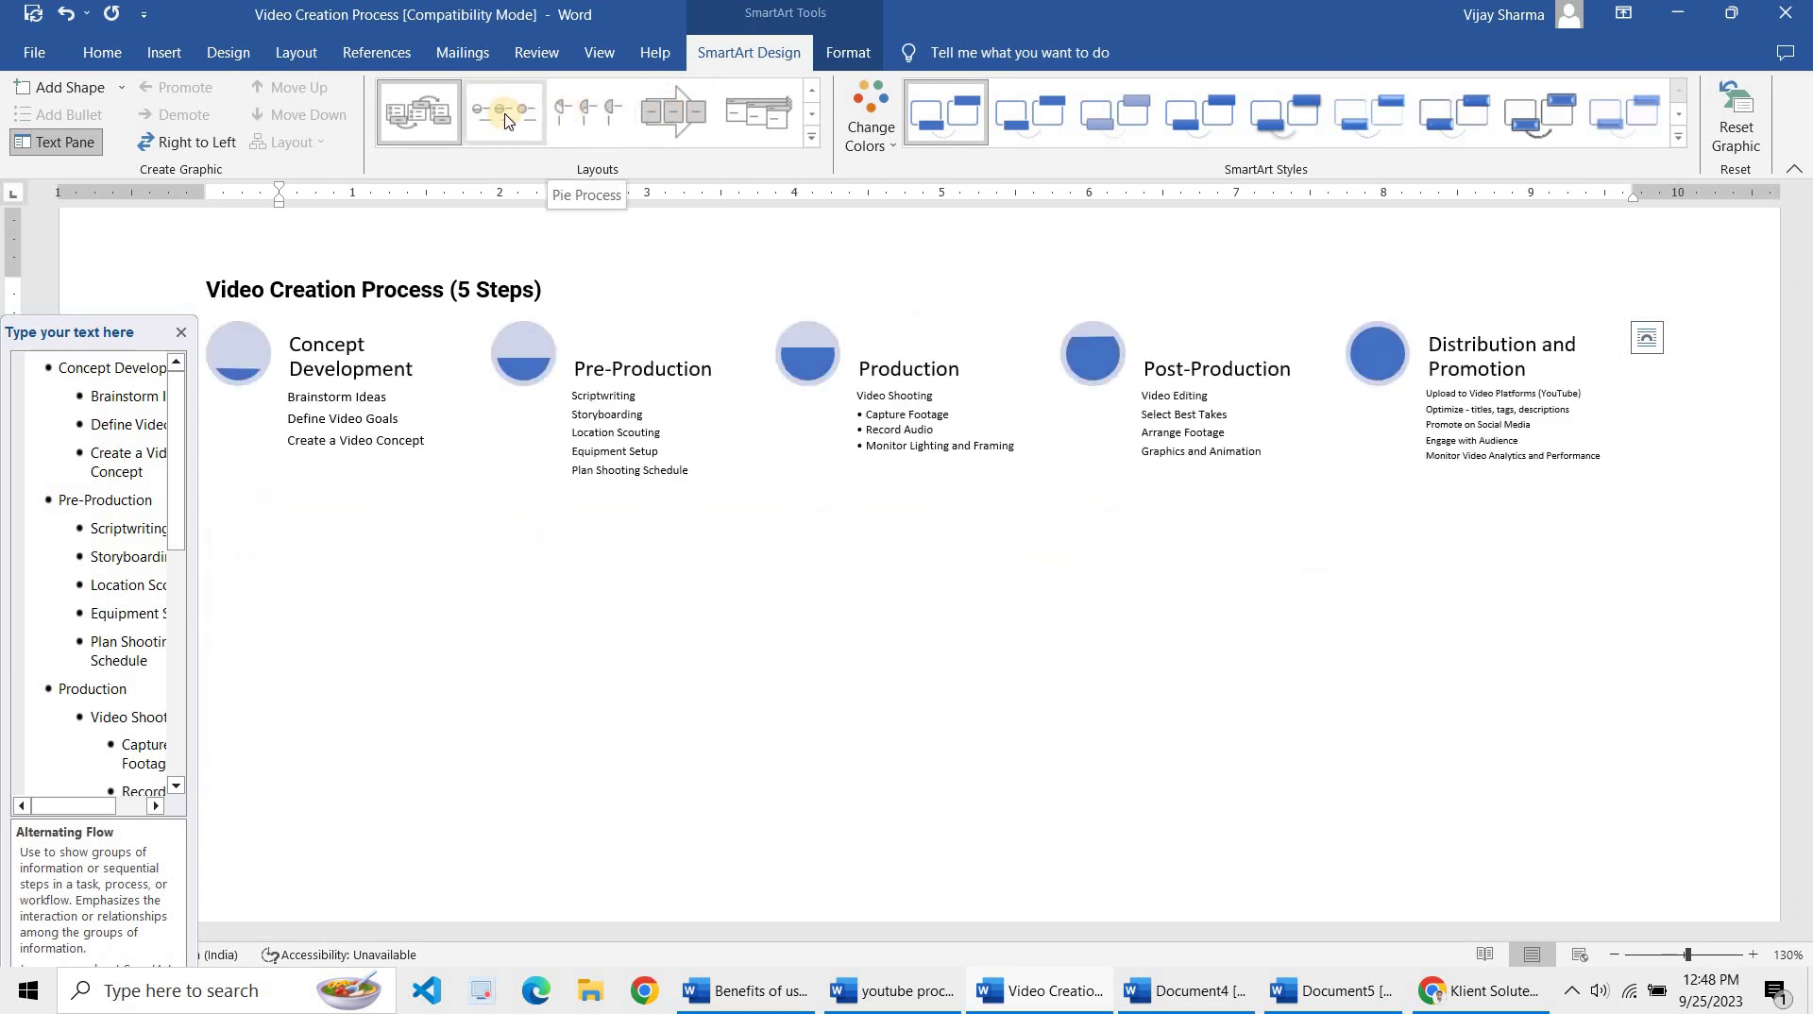
pyautogui.click(505, 115)
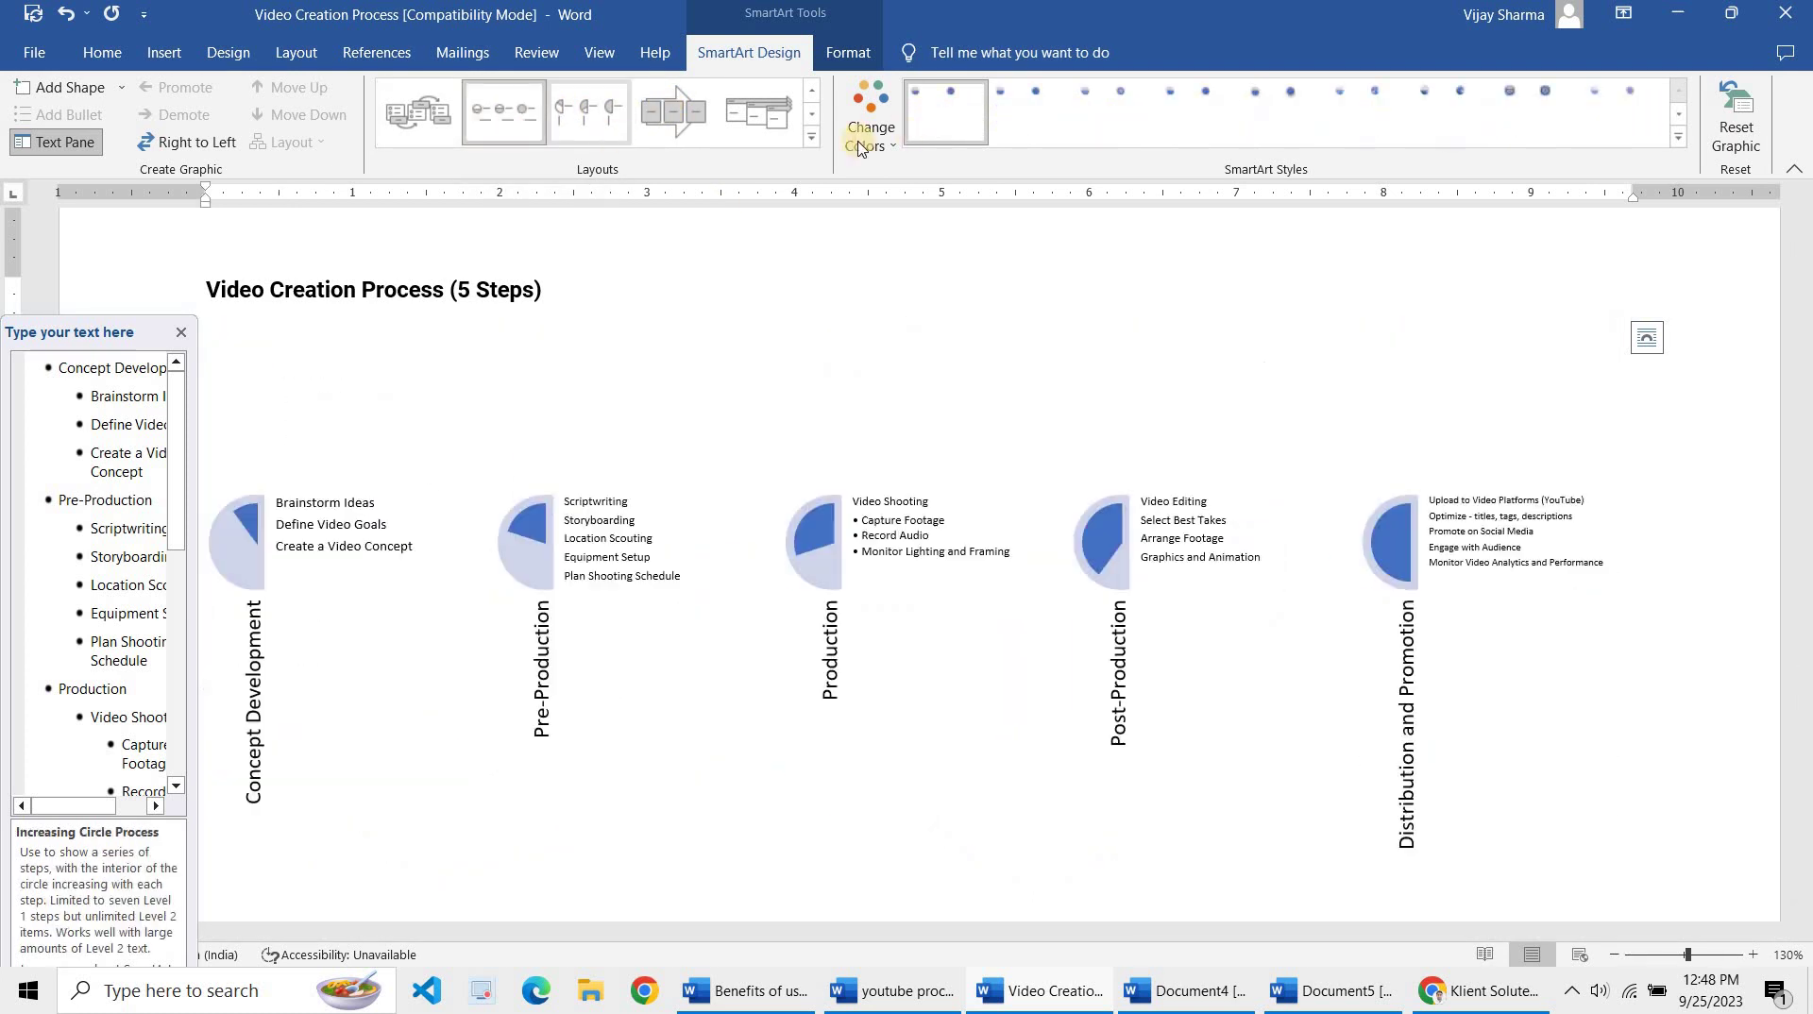
pyautogui.click(866, 118)
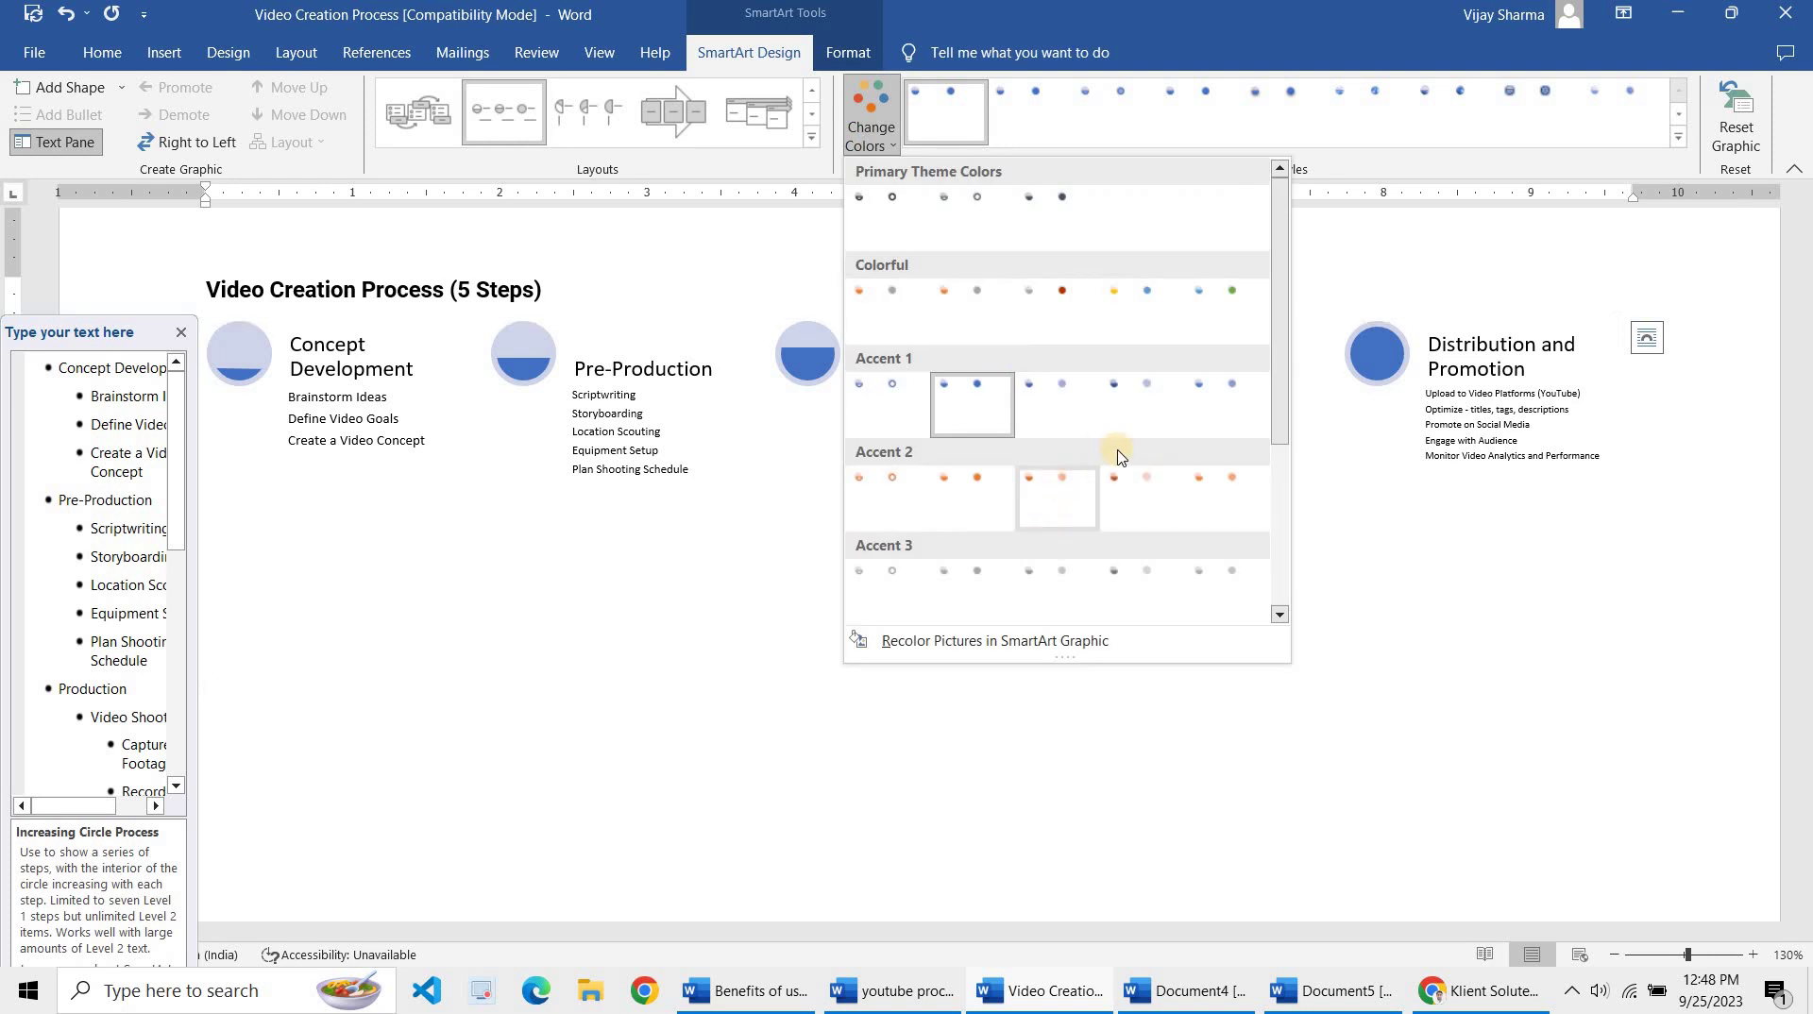
pyautogui.click(1046, 312)
pyautogui.click(685, 461)
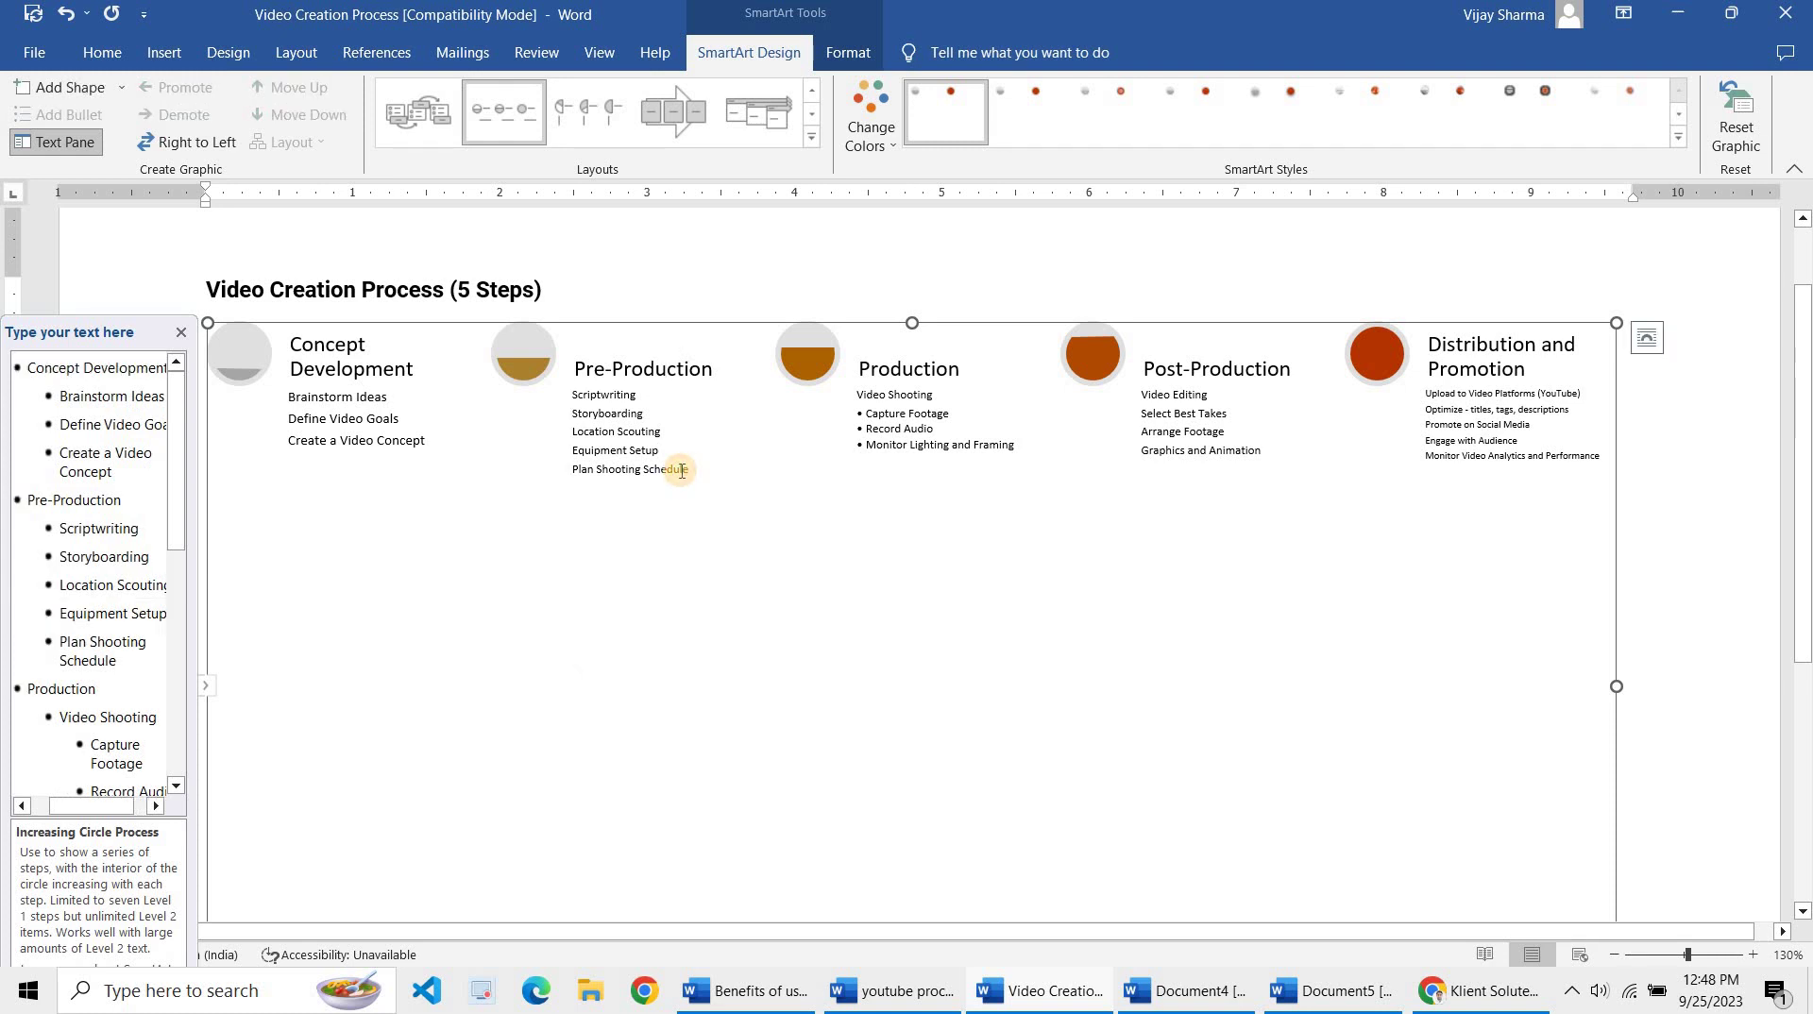
# Add an 'asdf' line under Plan Shooting Schedule, leave the diagram, and open the print preview
pyautogui.click(682, 470)
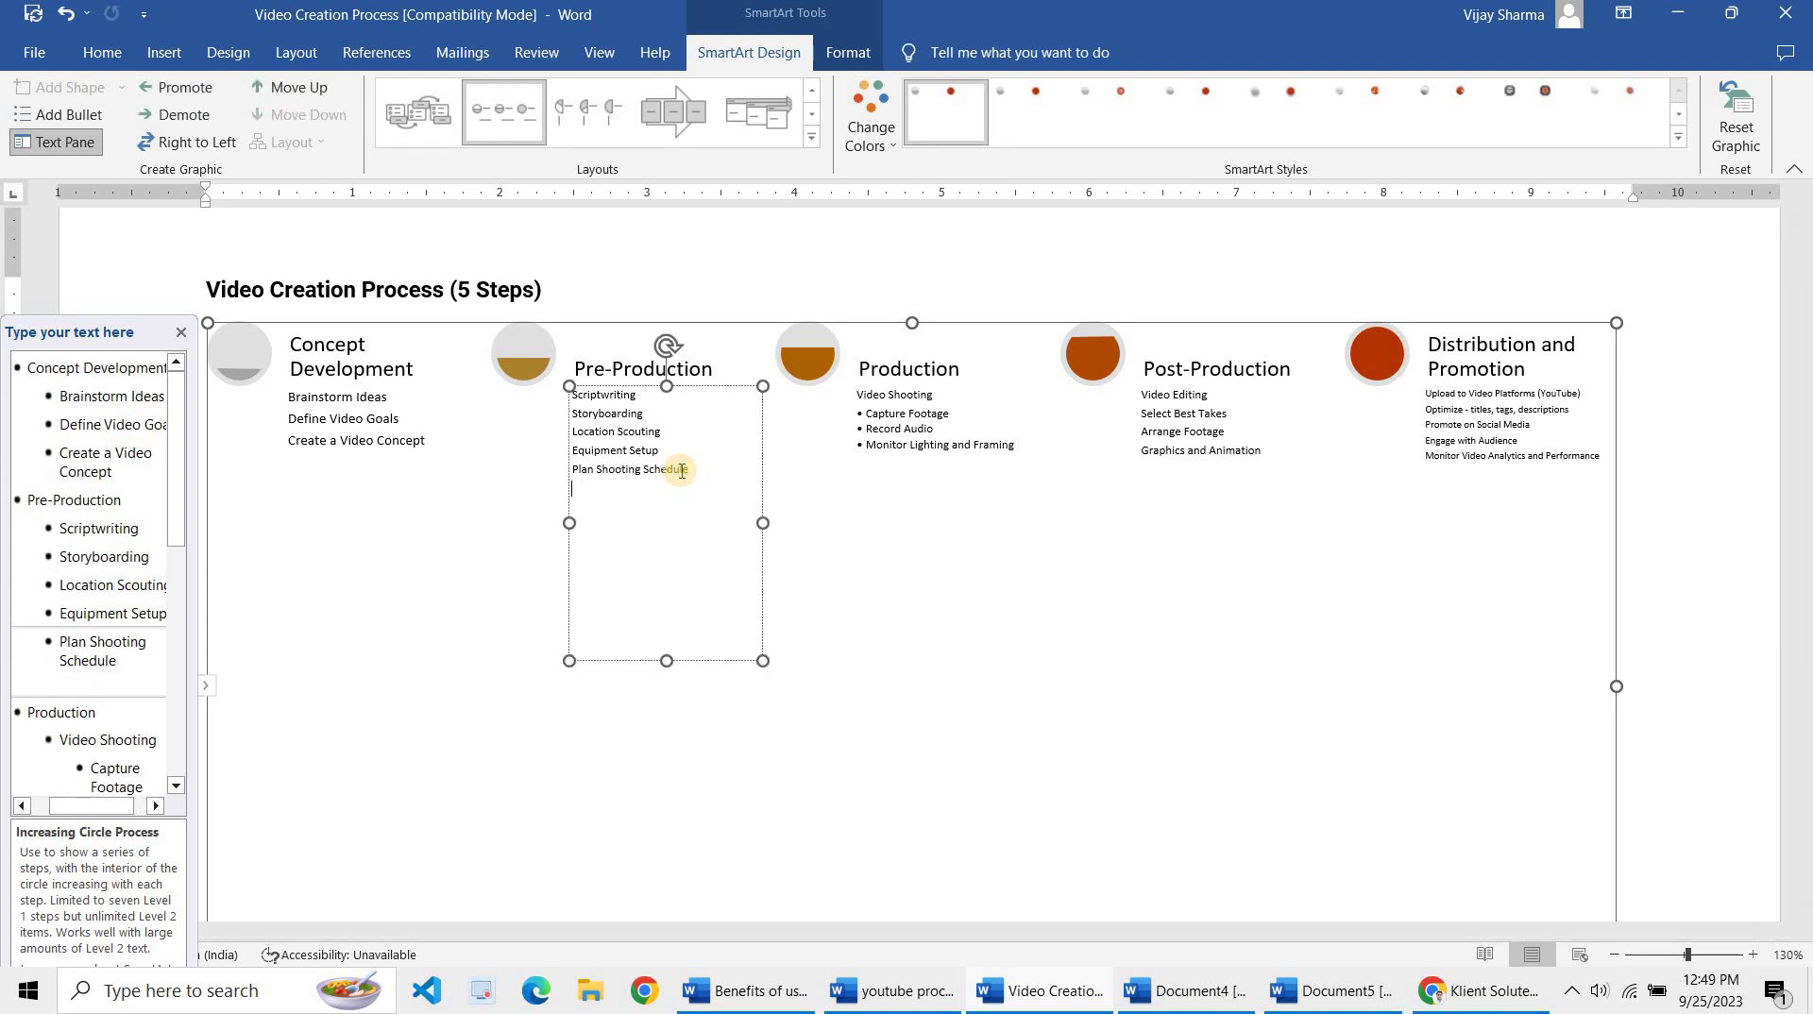
pyautogui.press('Return')
pyautogui.write('asdf')
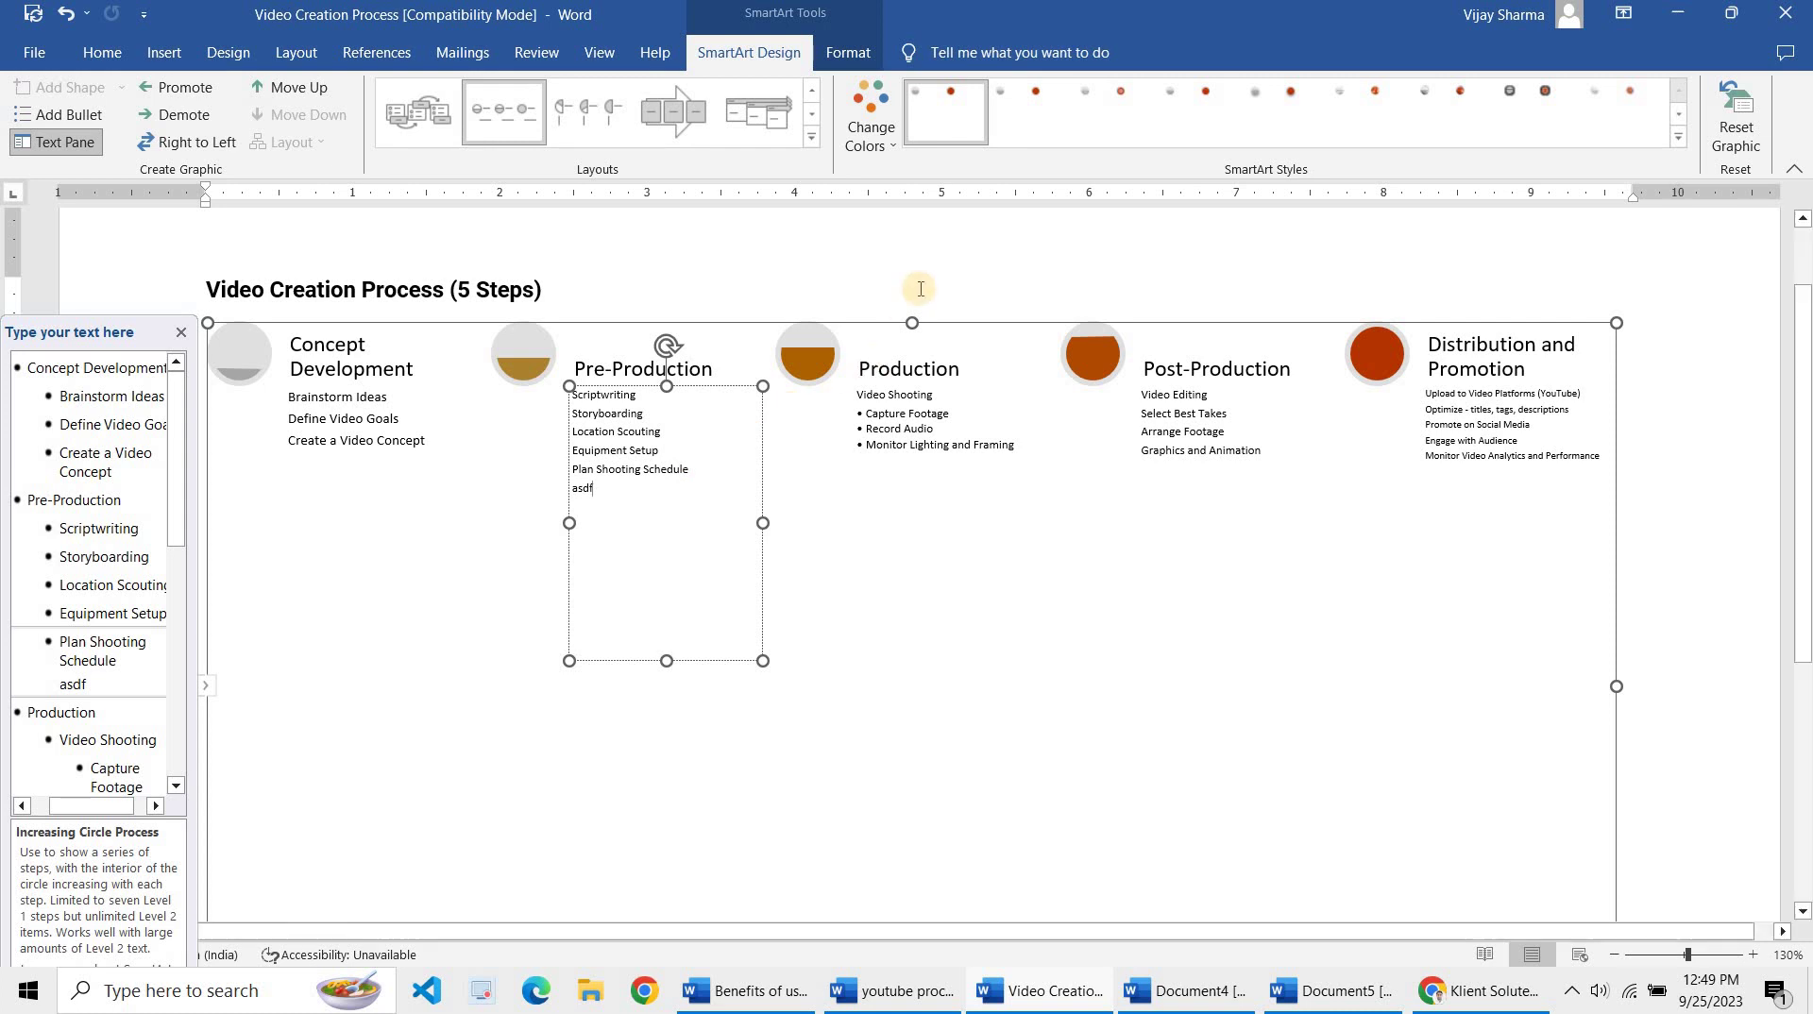
pyautogui.click(919, 289)
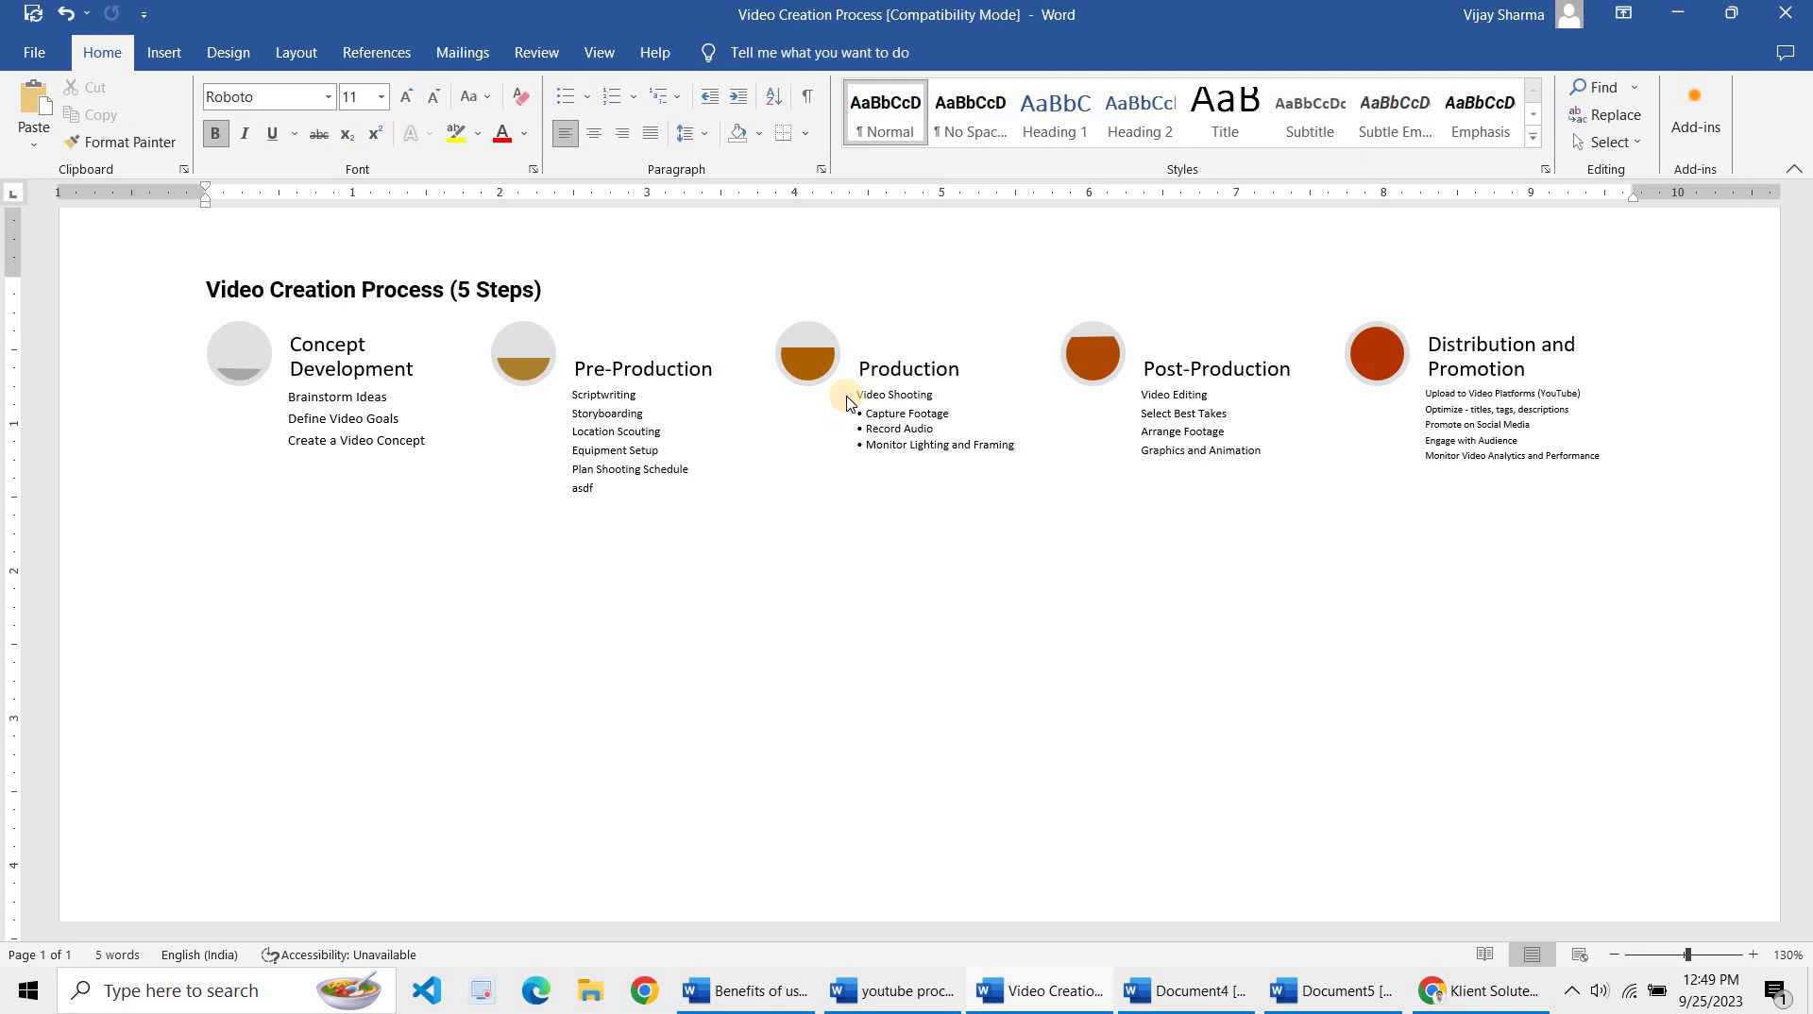
pyautogui.hotkey('ctrl', 'p')
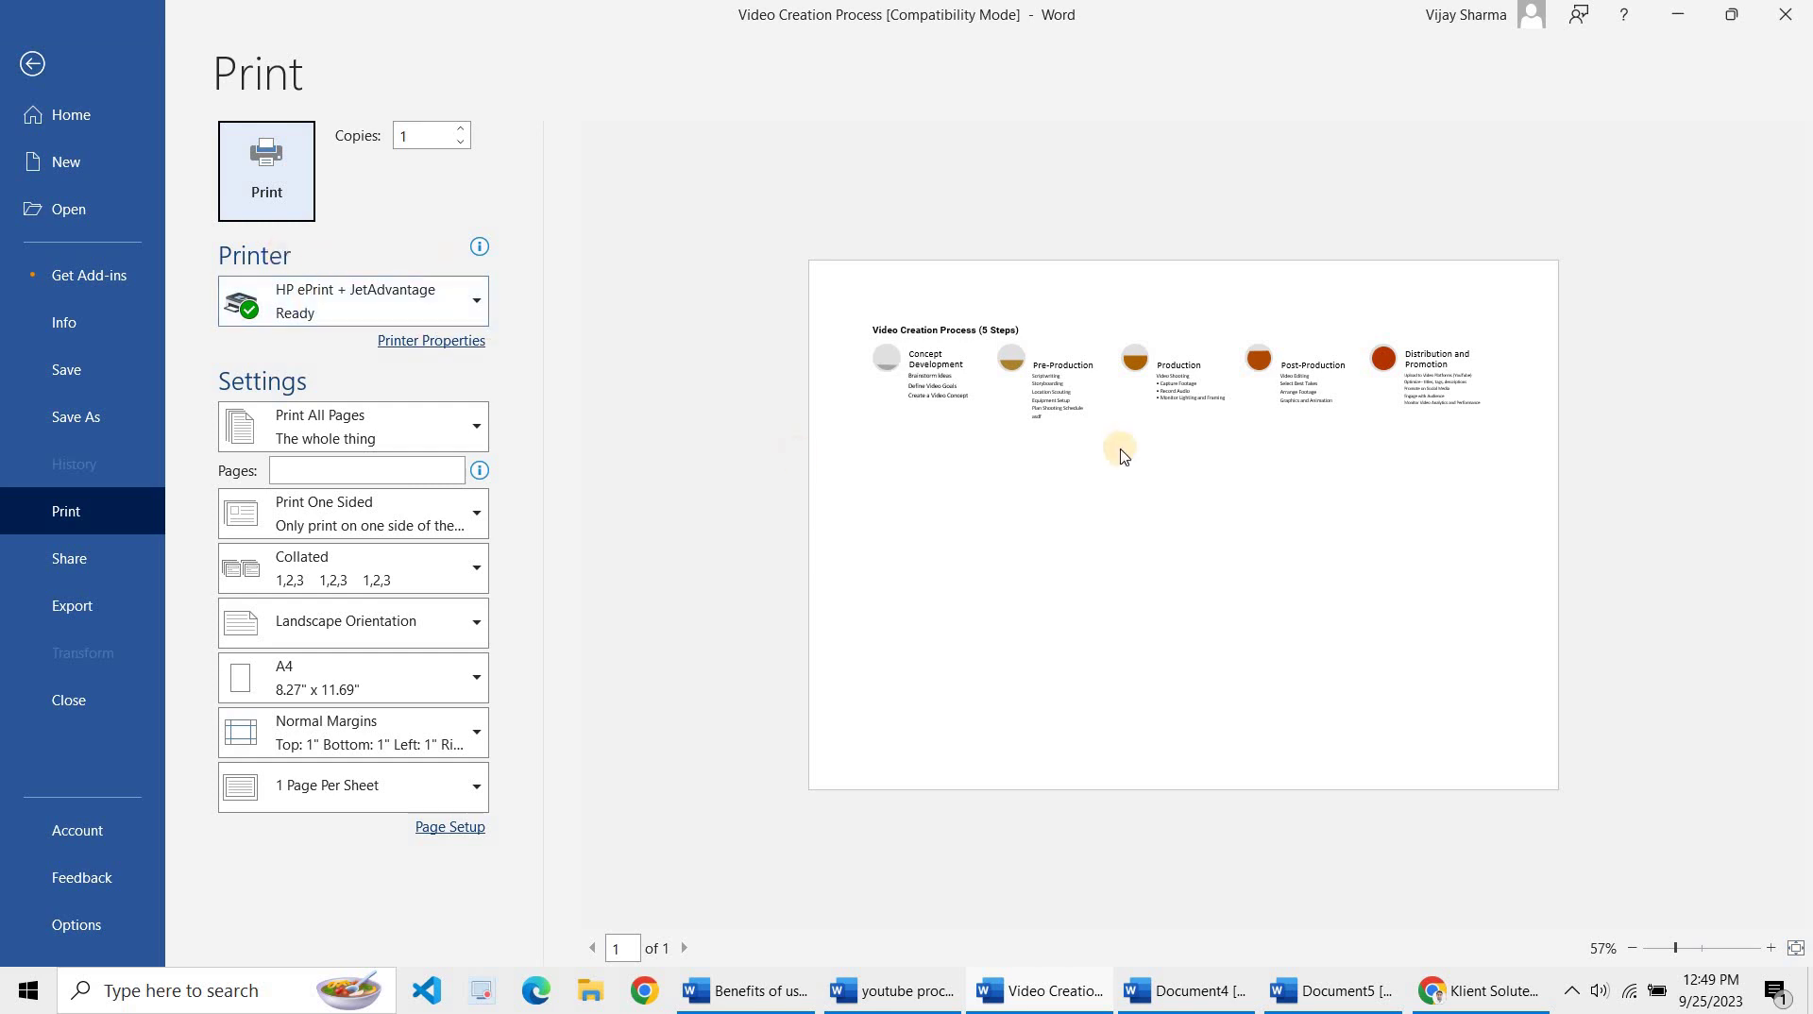
# Exit print preview and set the page orientation to Portrait, after briefly trying Landscape
pyautogui.click(32, 64)
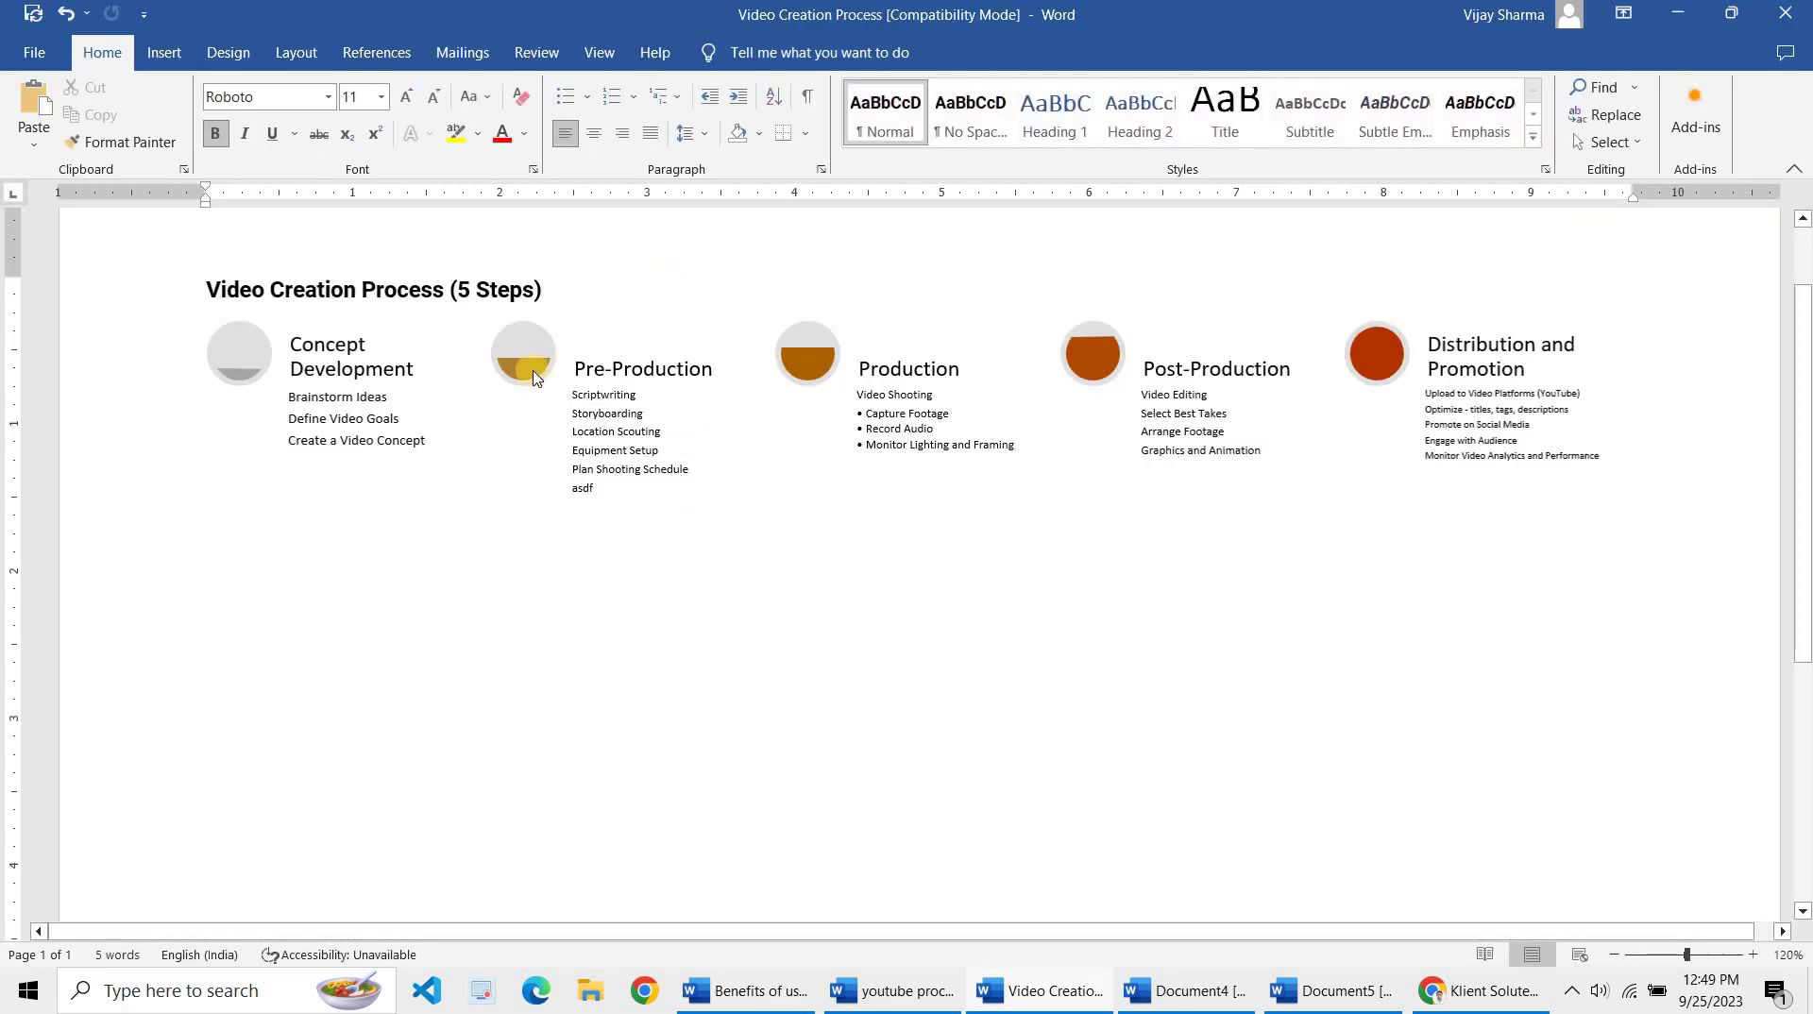
pyautogui.keyDown('ctrl'); pyautogui.scroll(-4, 696, 517); pyautogui.keyUp('ctrl')
pyautogui.click(294, 51)
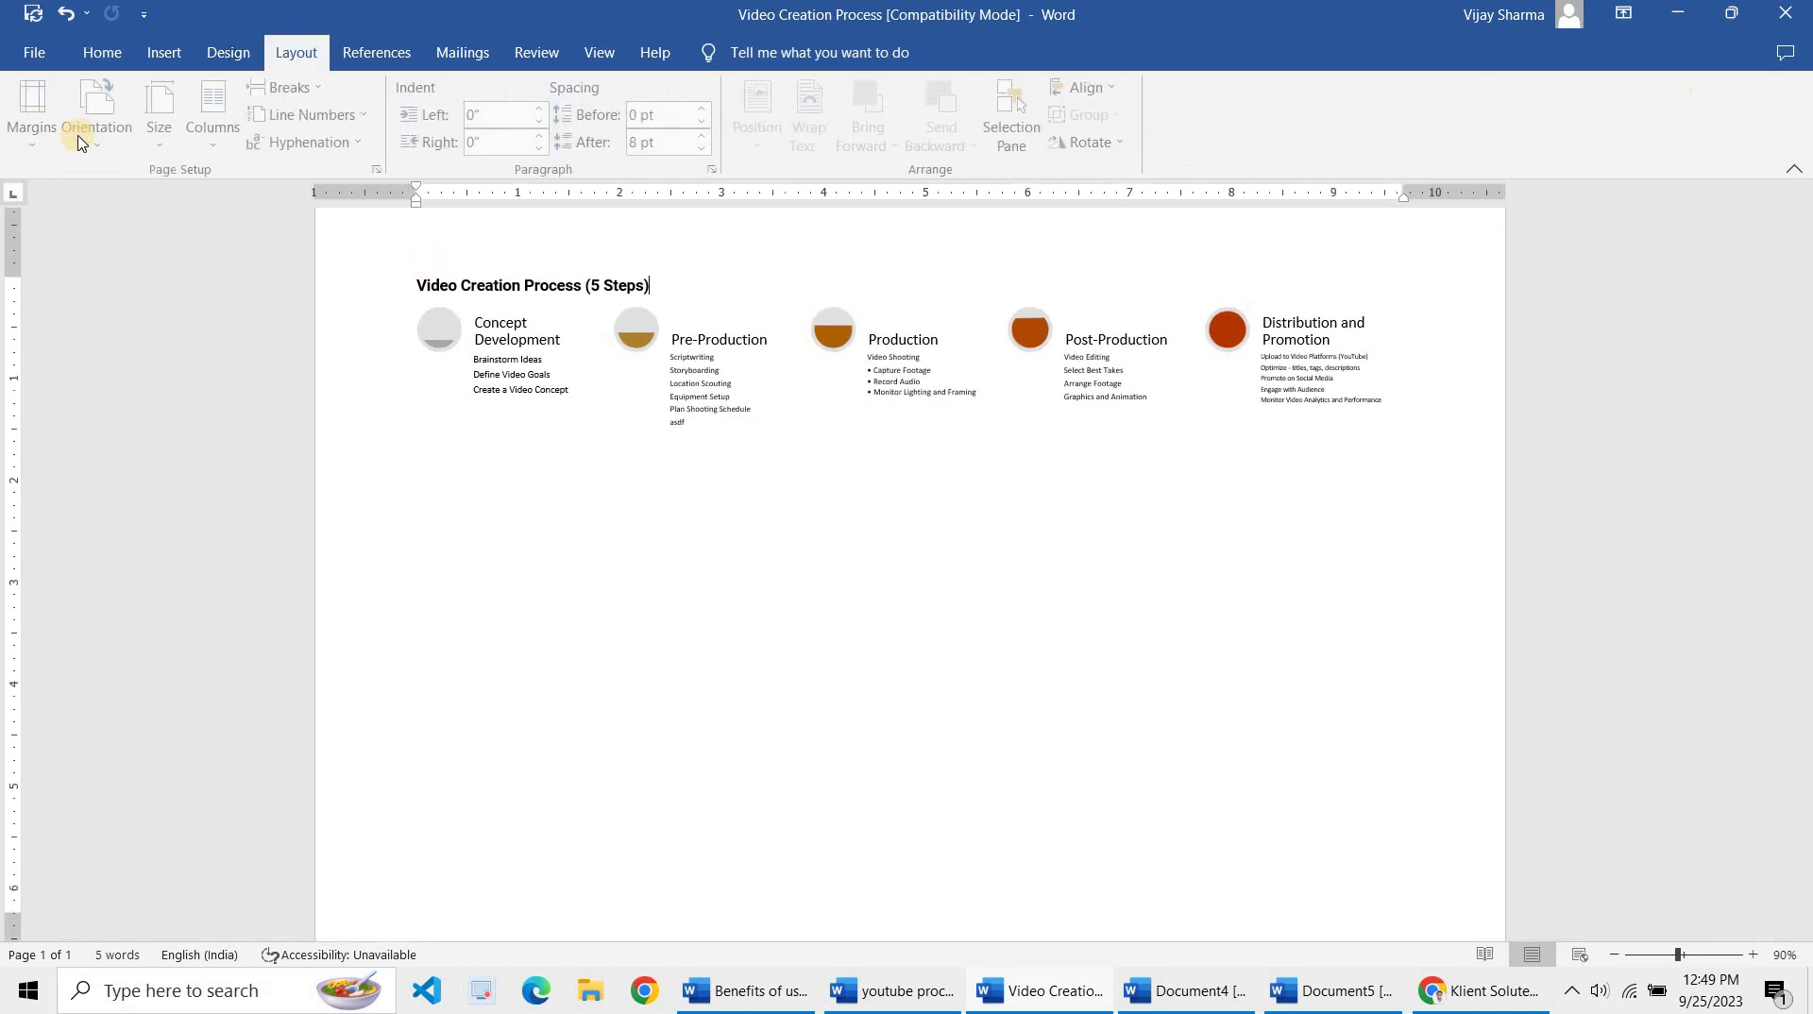
pyautogui.click(101, 118)
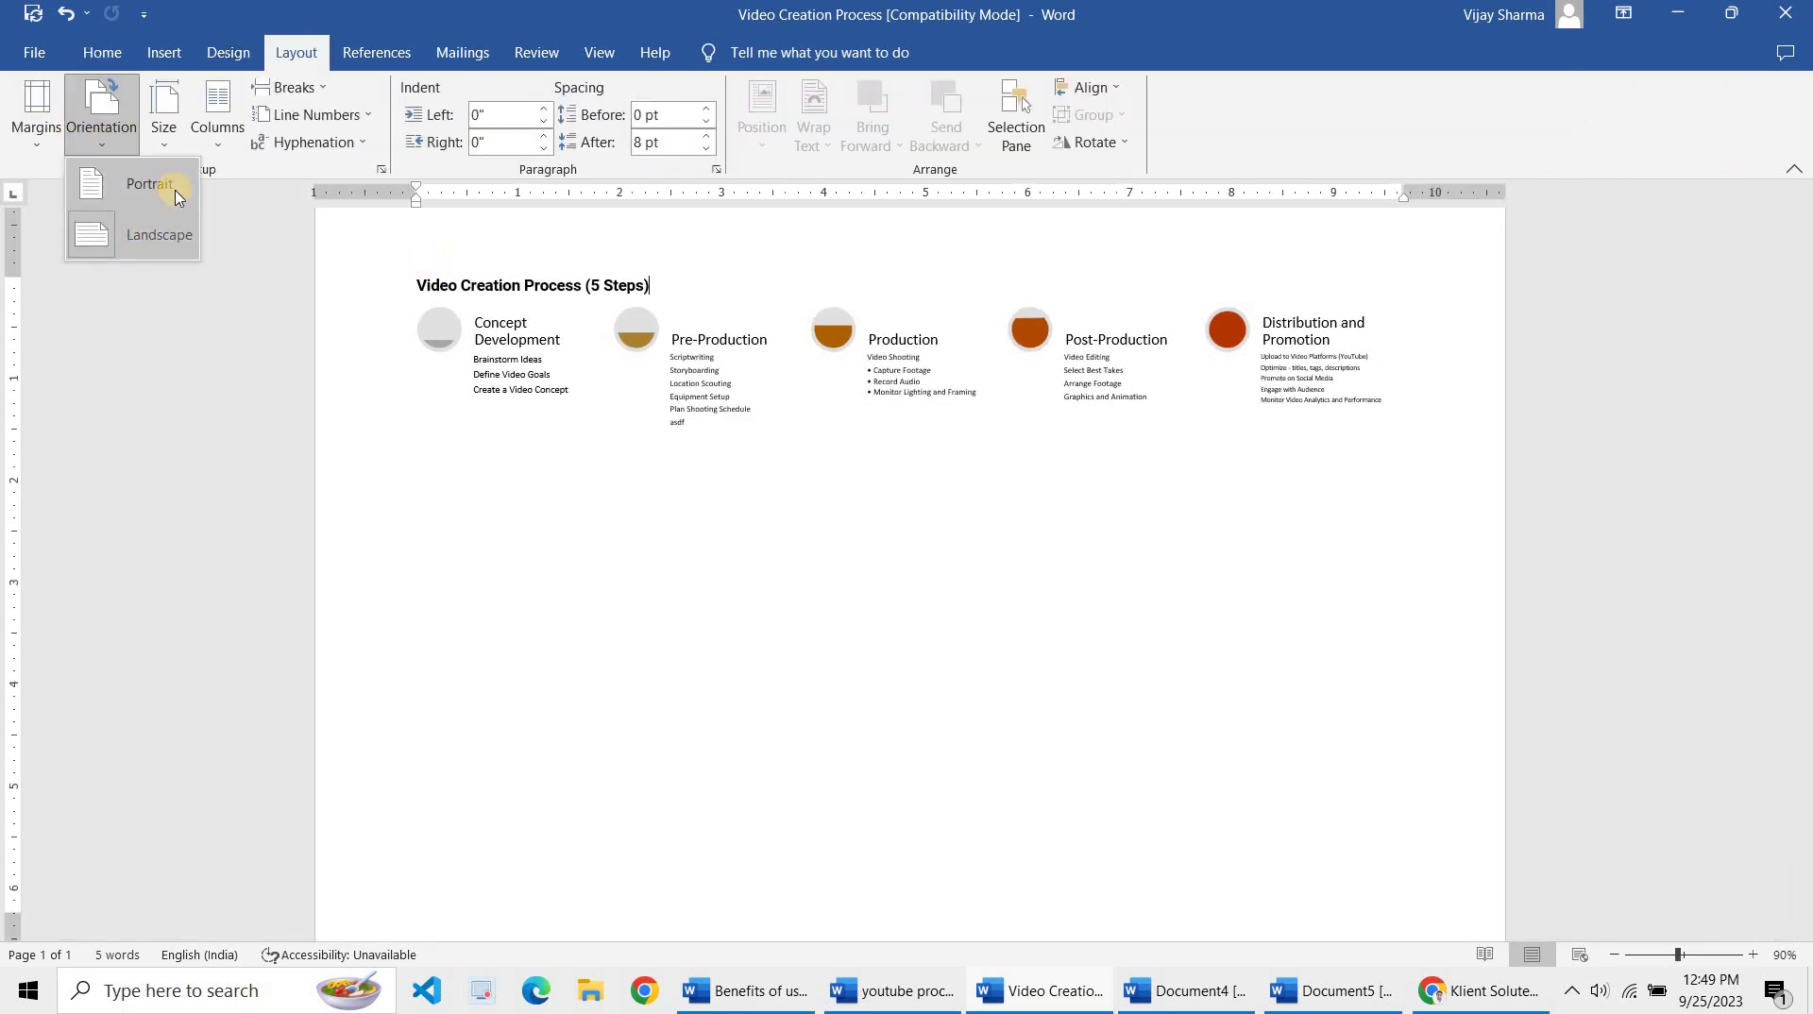
pyautogui.click(157, 189)
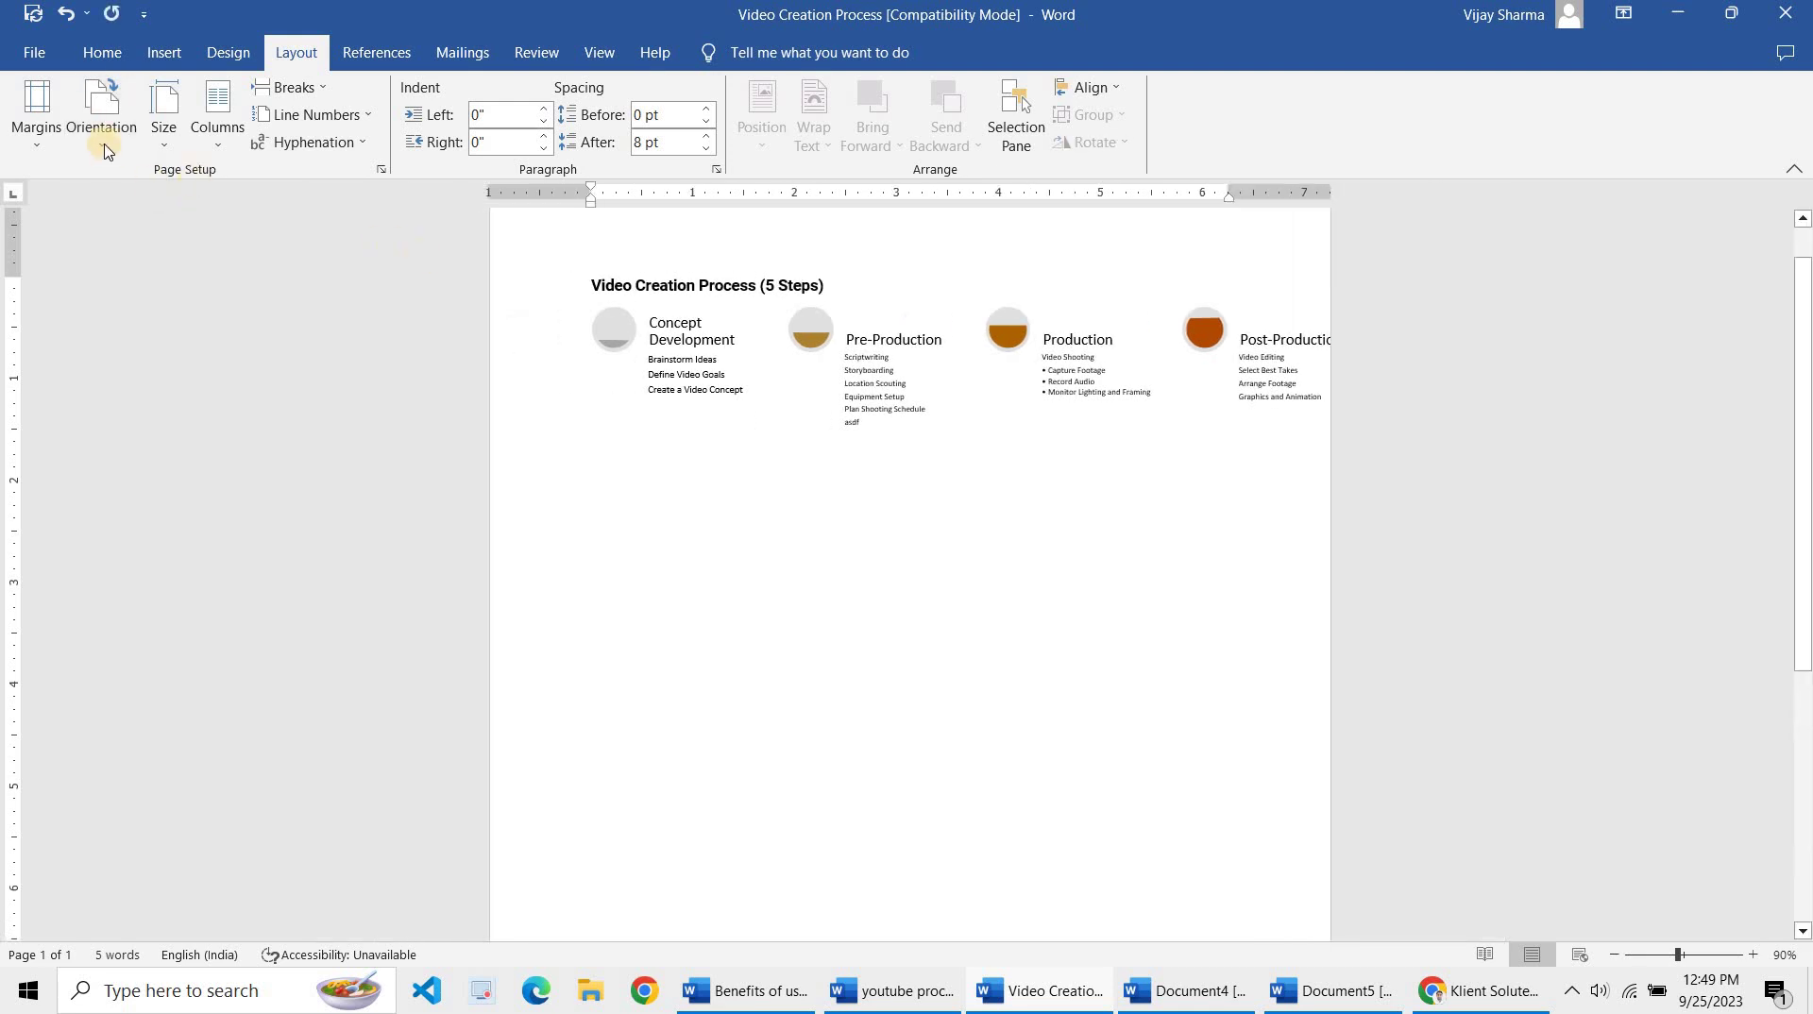
pyautogui.click(106, 148)
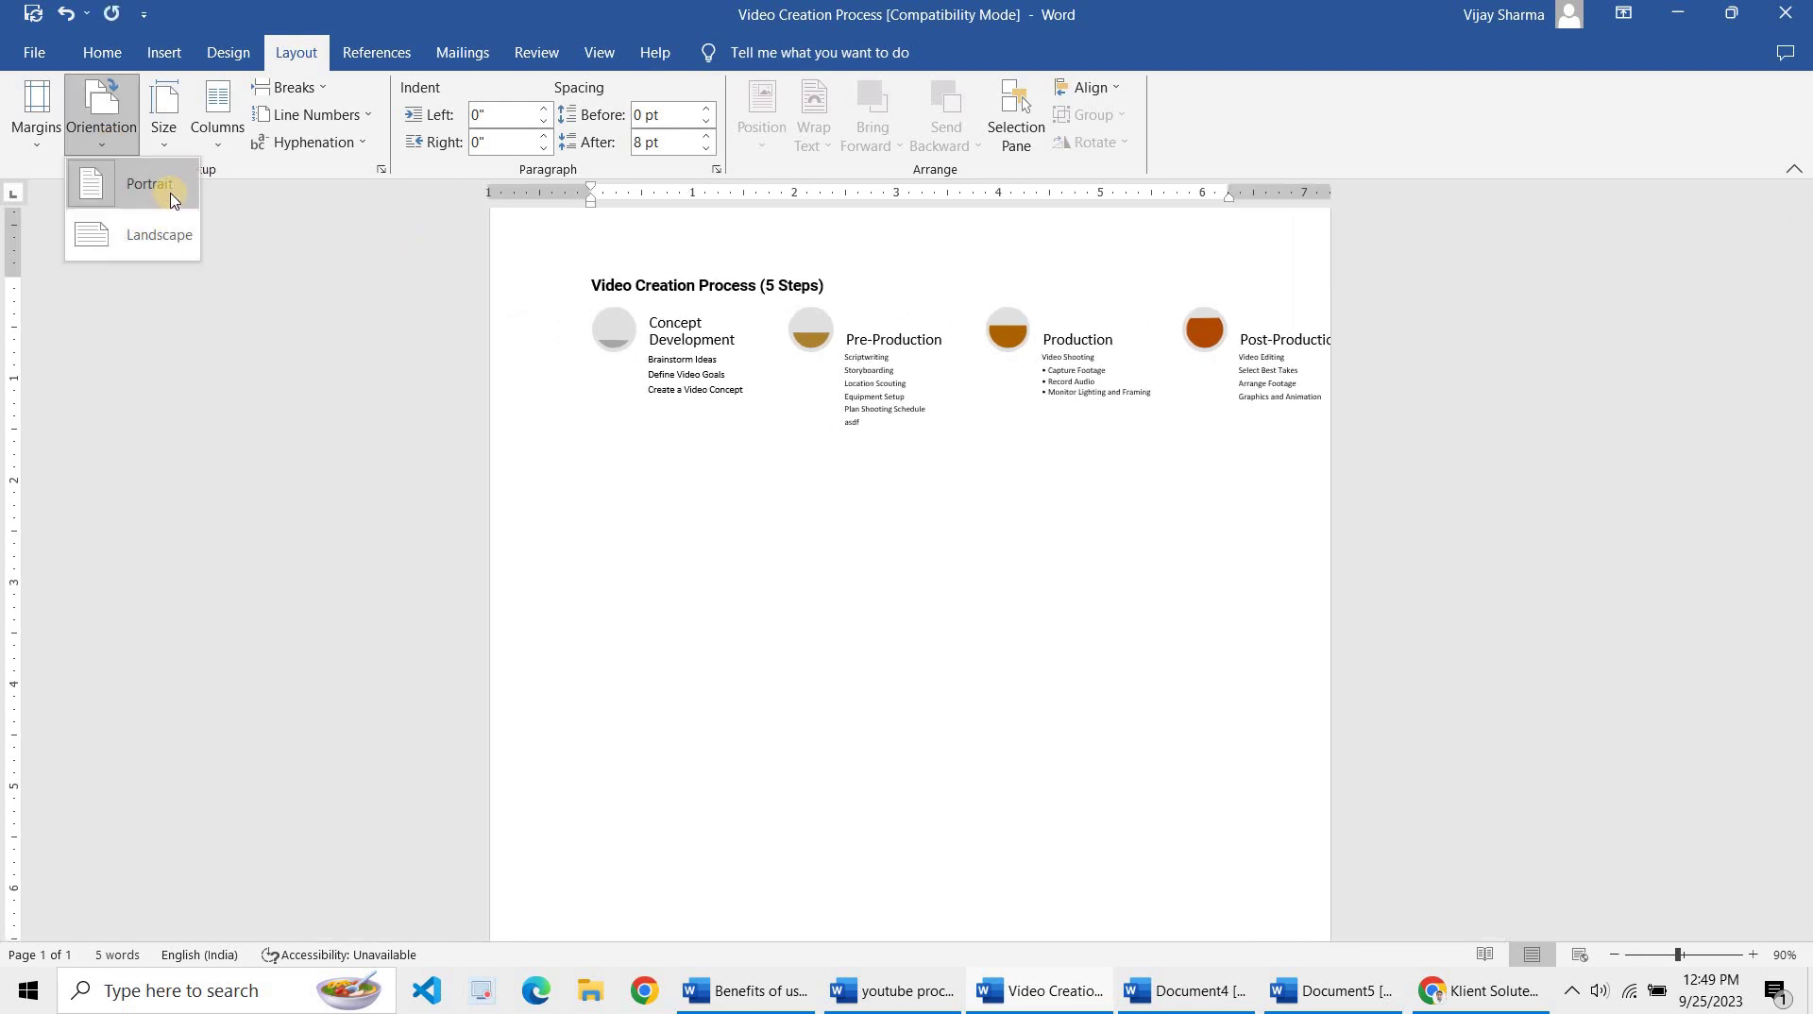
pyautogui.click(153, 235)
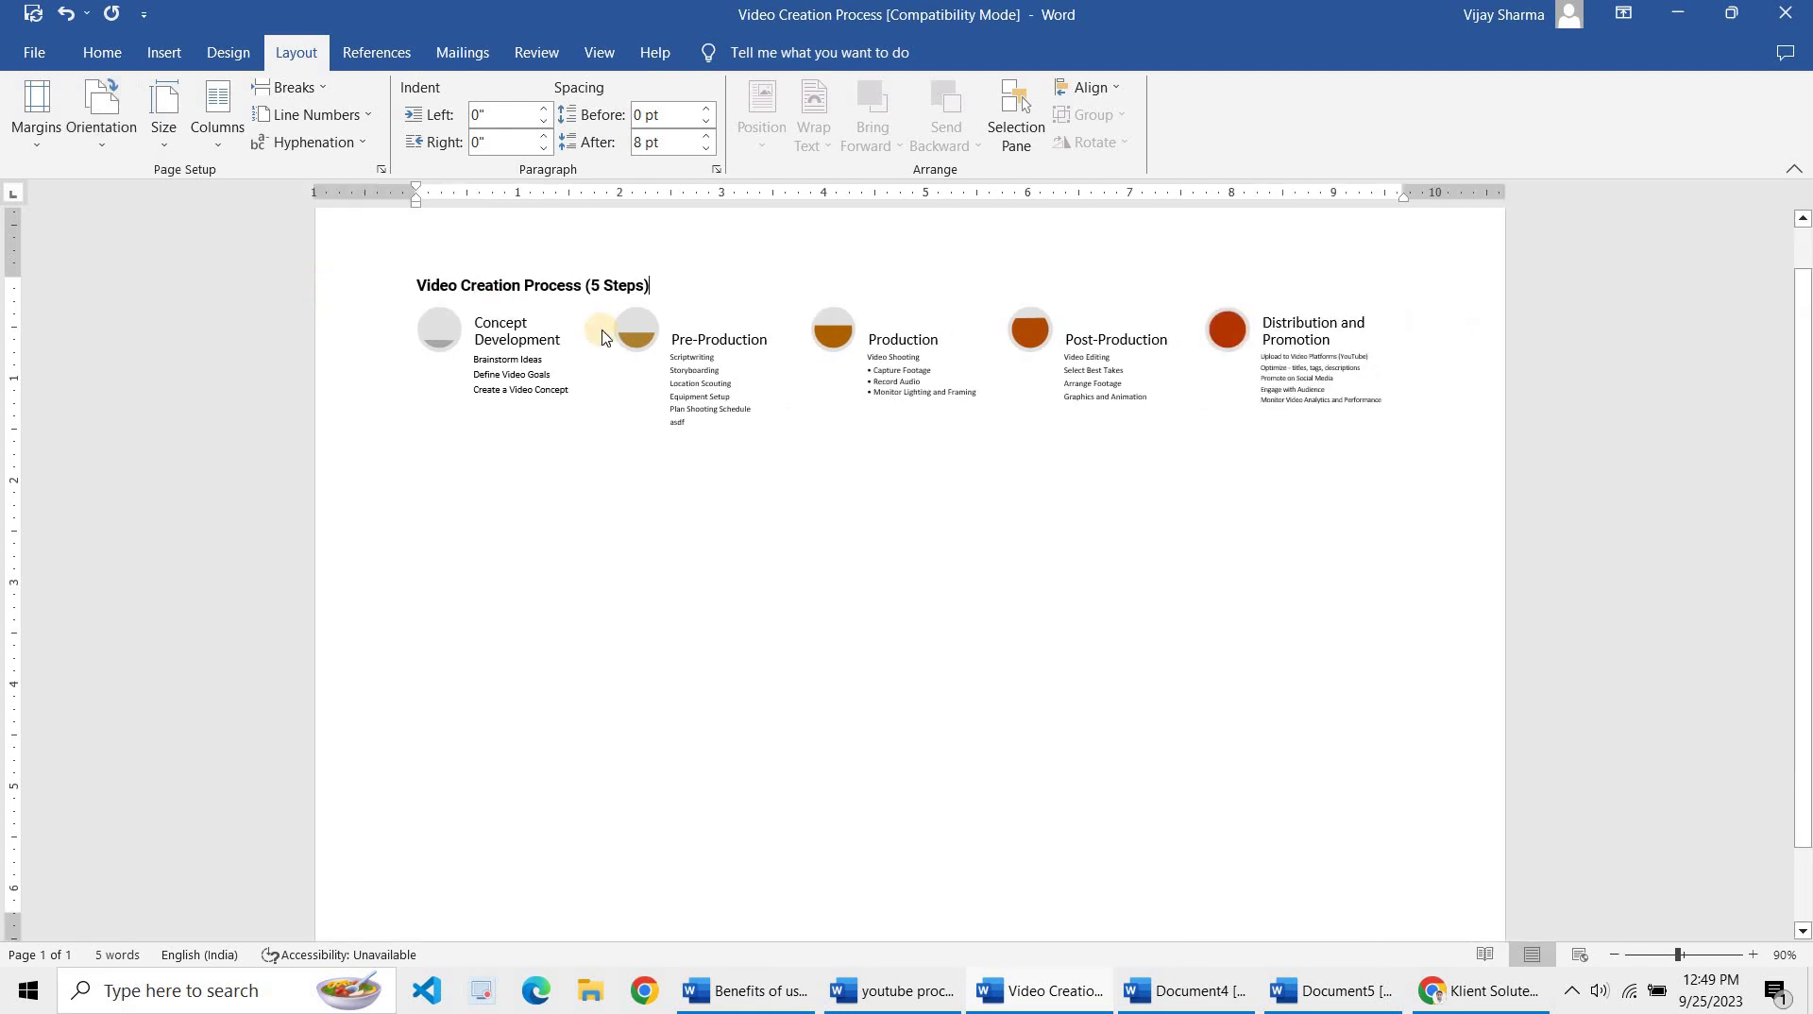
pyautogui.scroll(1, 628, 446)
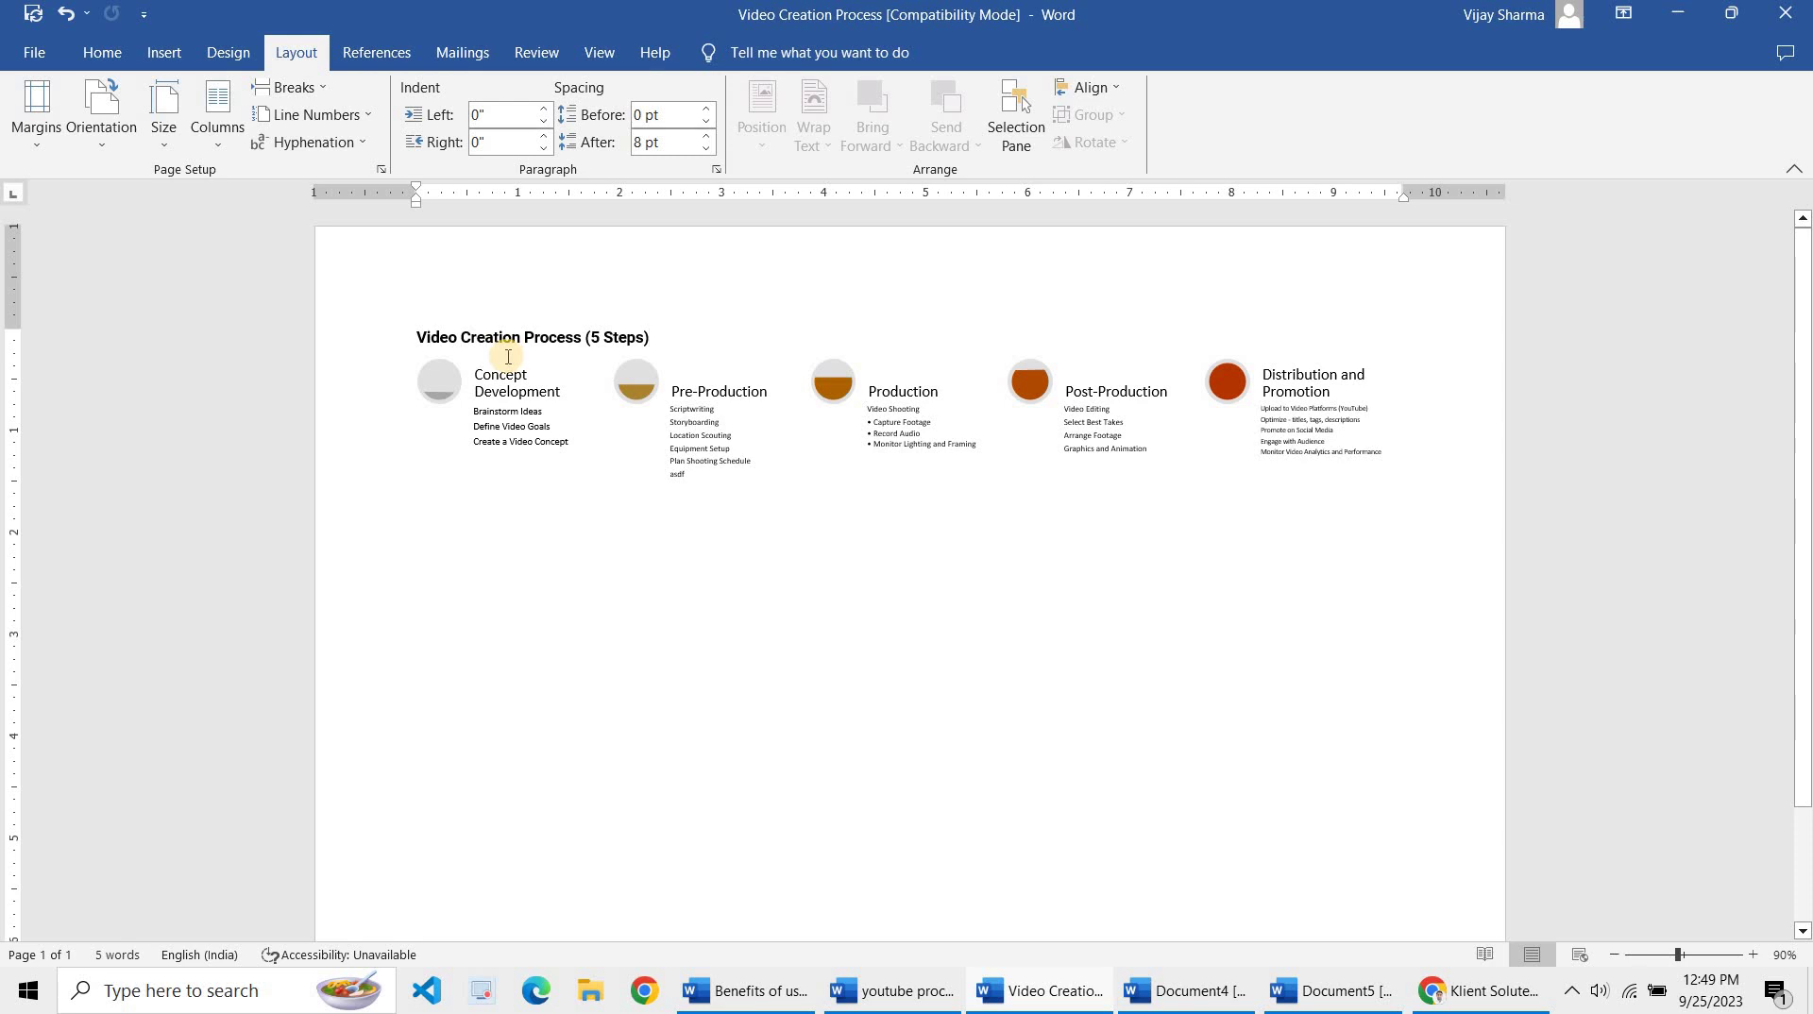
pyautogui.click(83, 149)
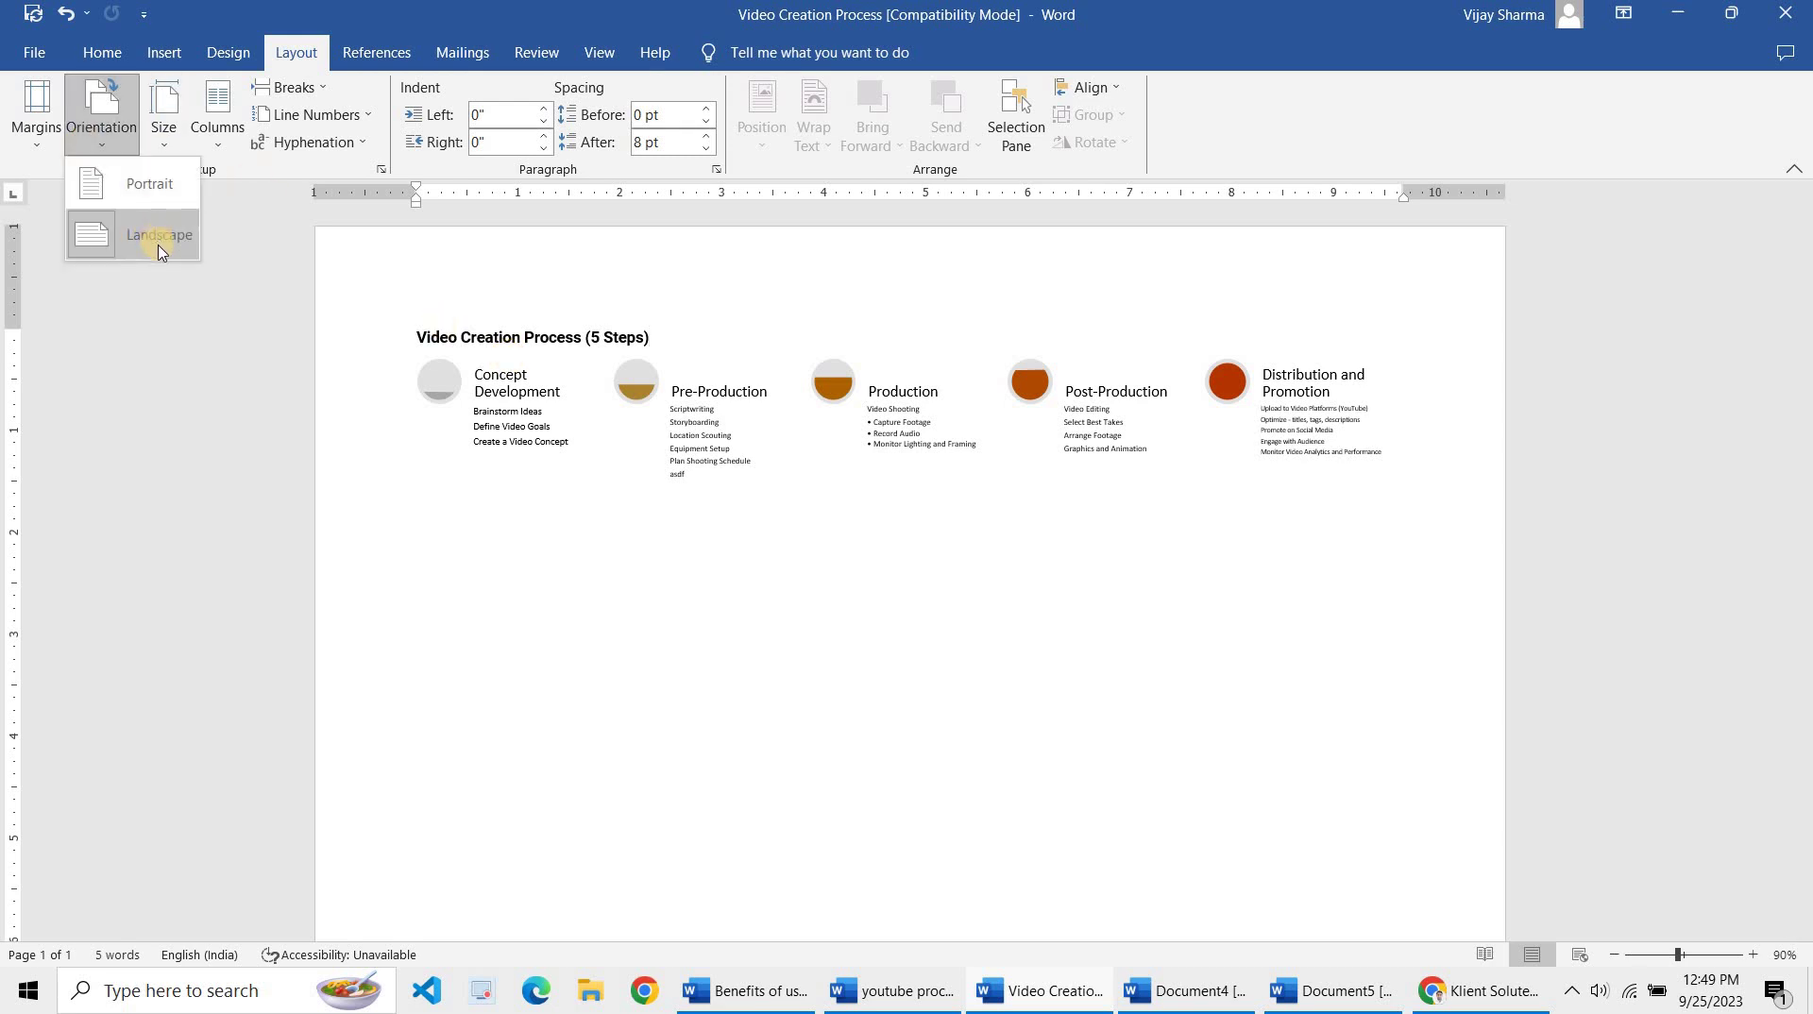
pyautogui.click(163, 182)
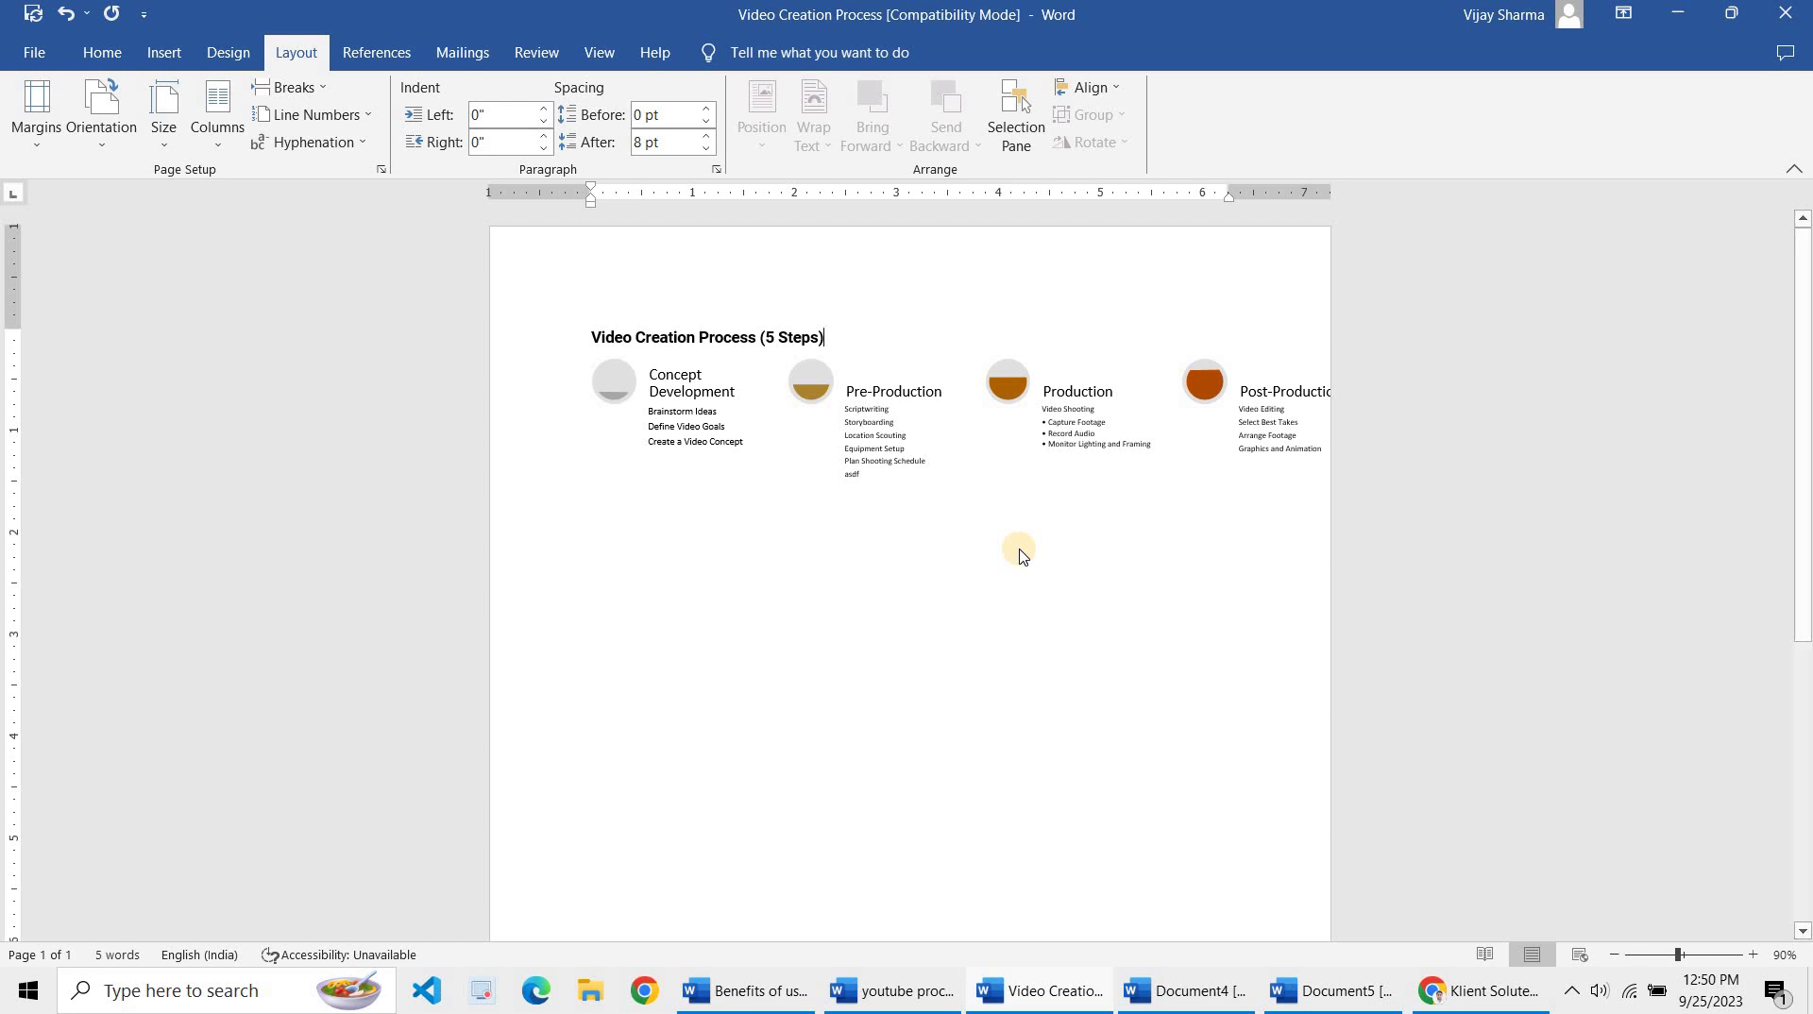
pyautogui.scroll(3, 1020, 555)
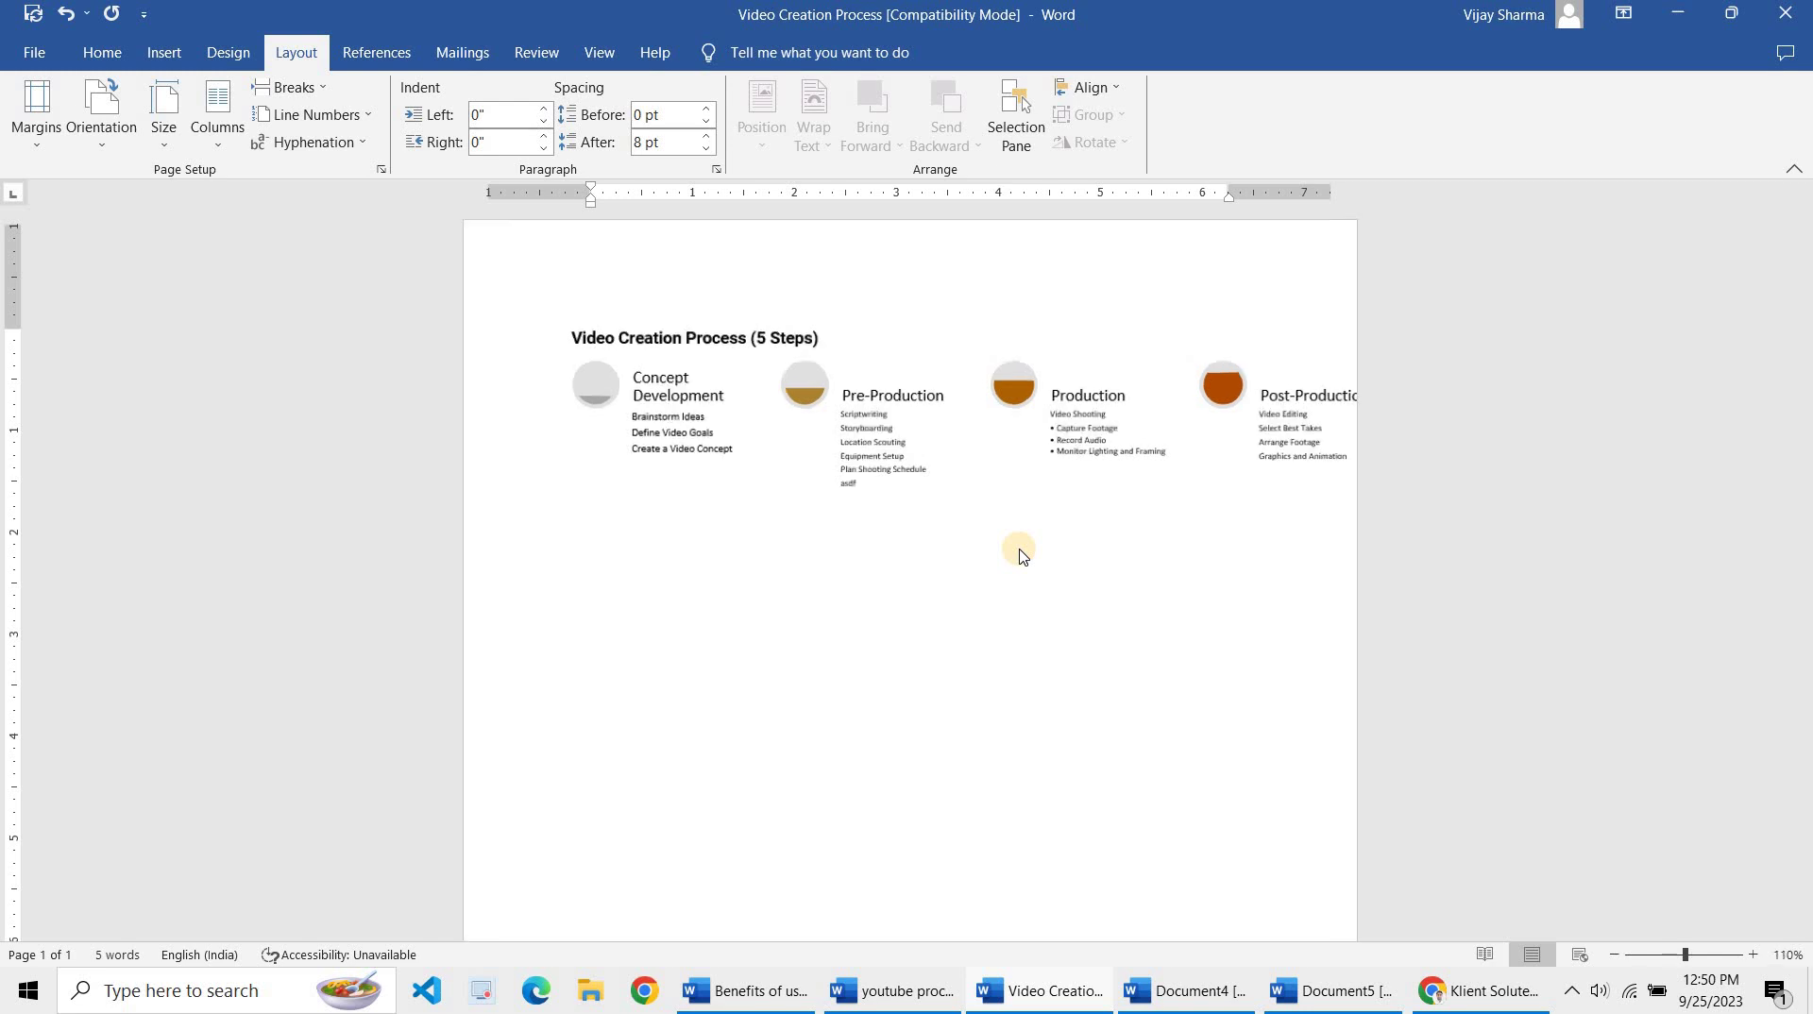
pyautogui.scroll(4, 1020, 556)
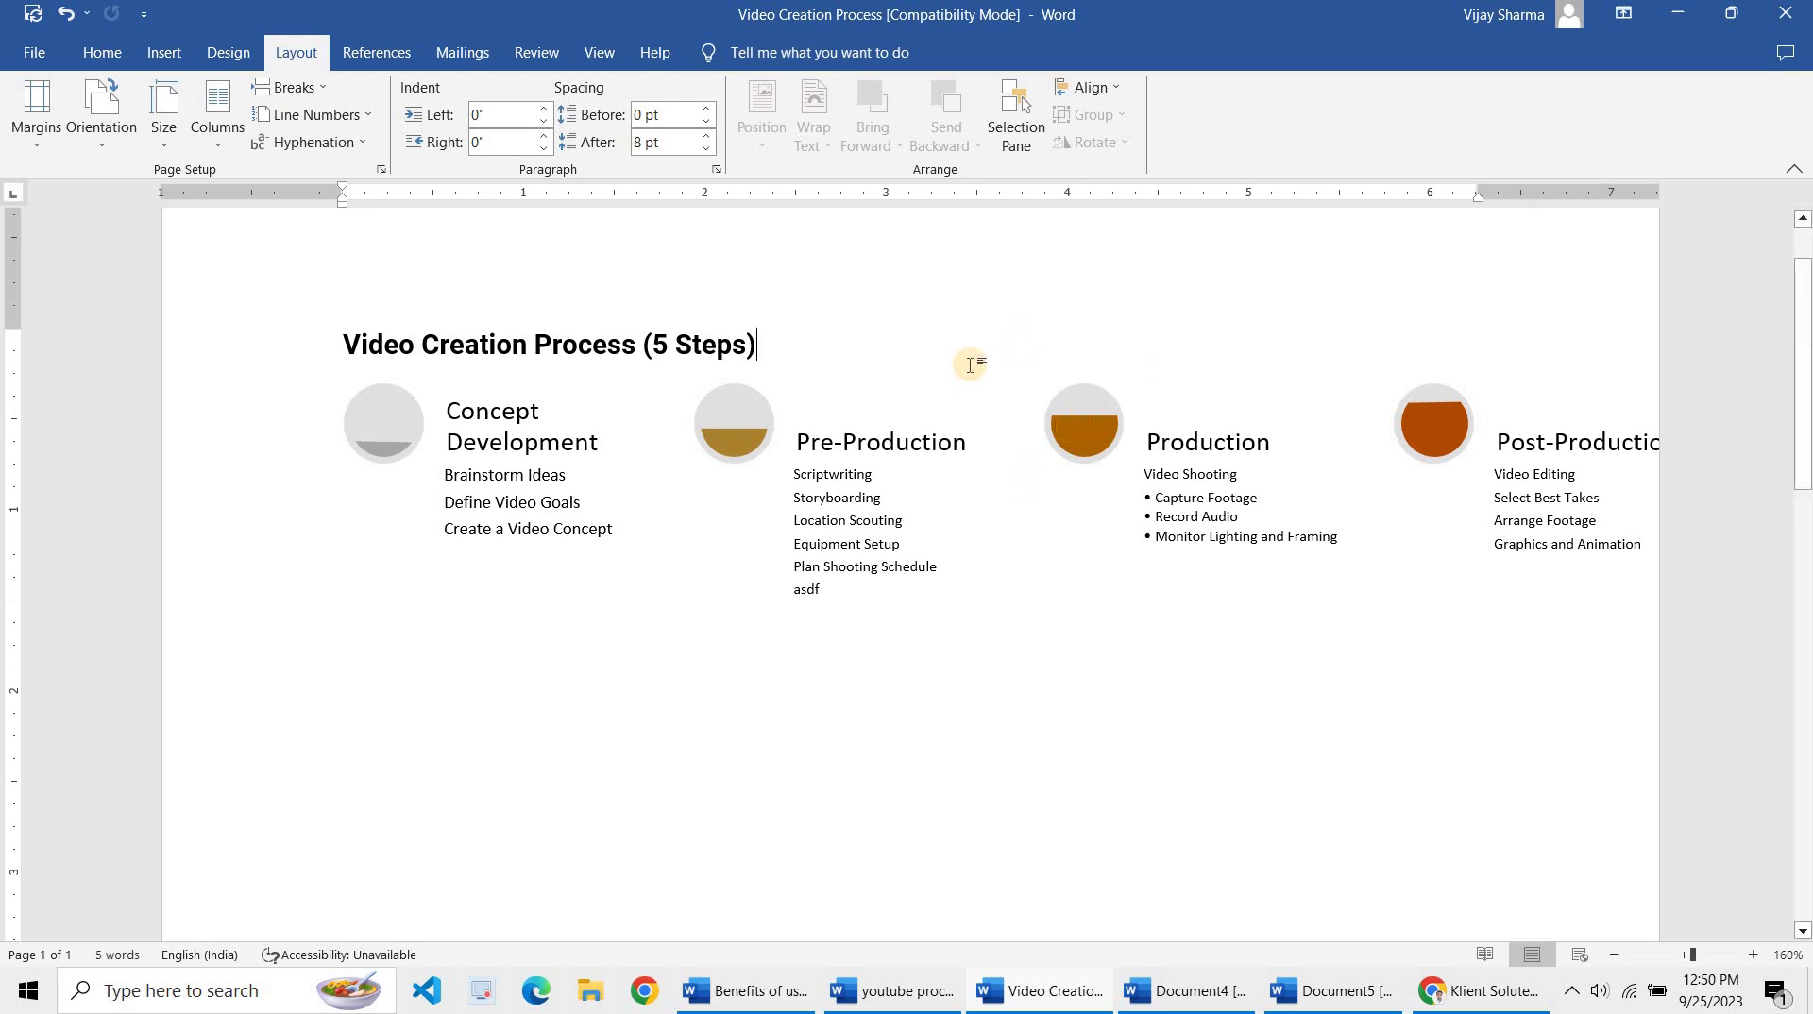
# Select the Pre-Production items, Scriptwriting through asdf, in the circle diagram's text
pyautogui.click(856, 566)
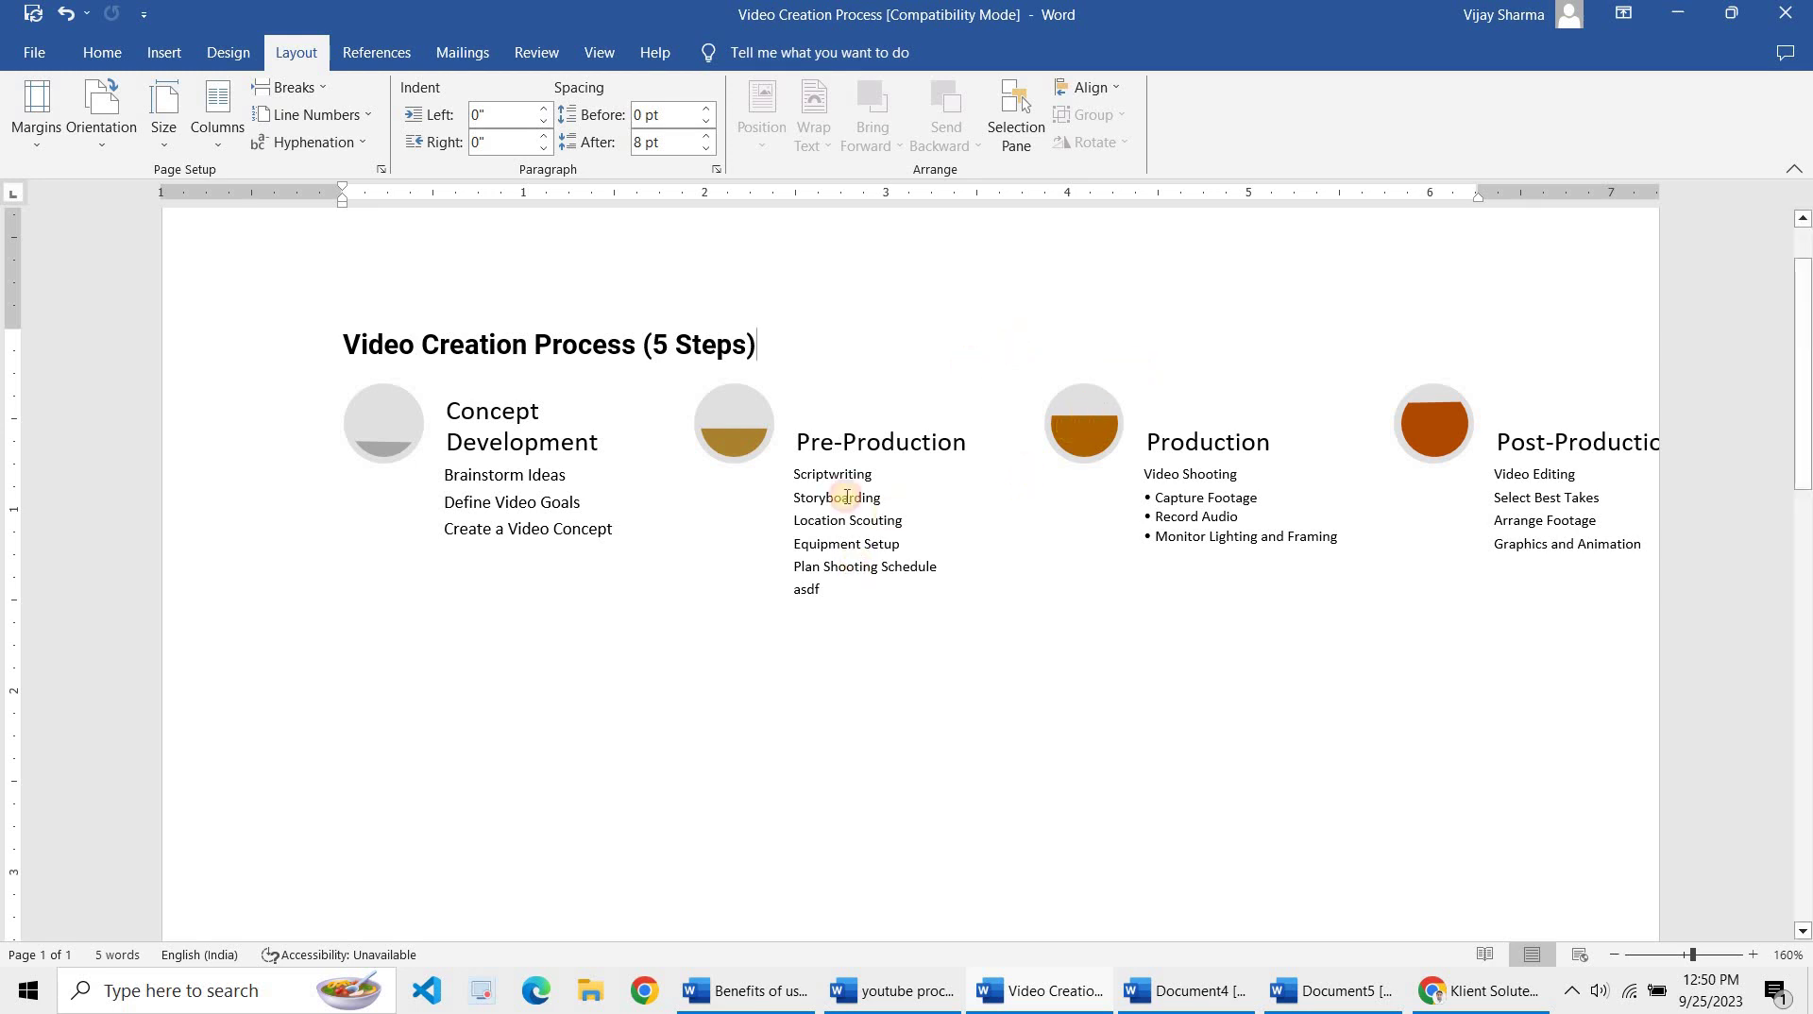
pyautogui.click(850, 446)
pyautogui.click(835, 500)
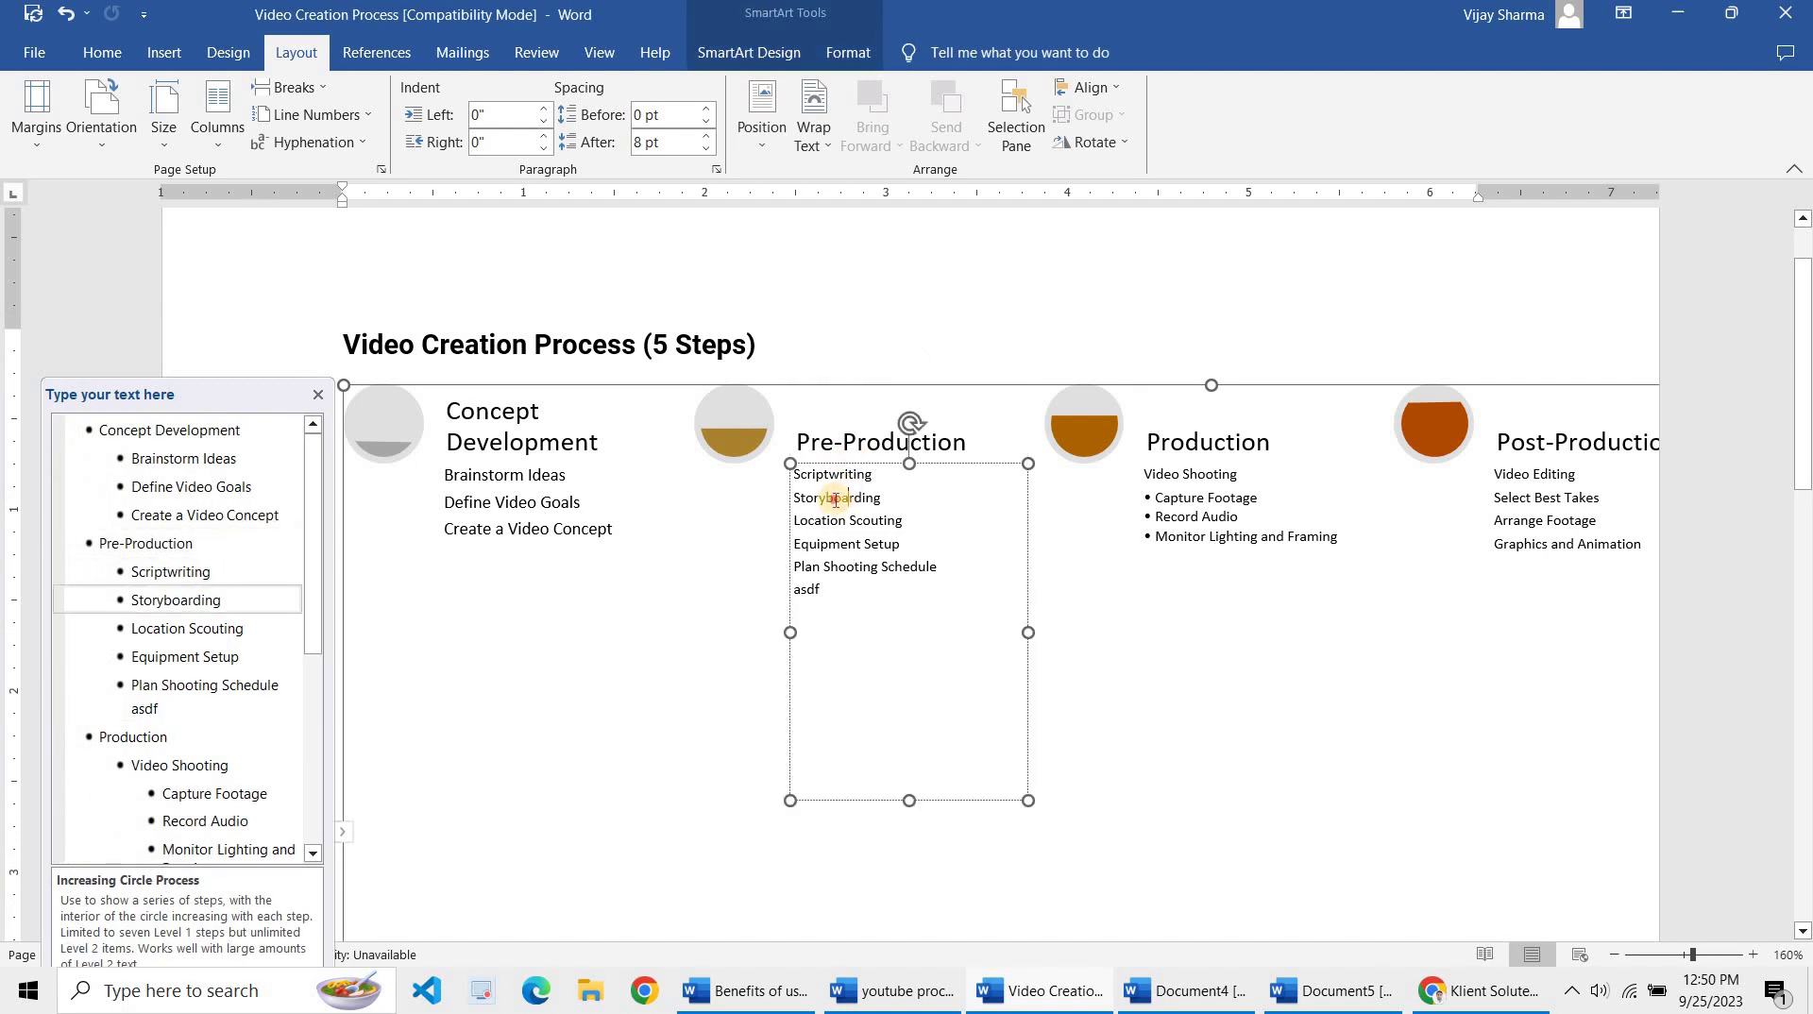
pyautogui.doubleClick(835, 499)
pyautogui.click(824, 593)
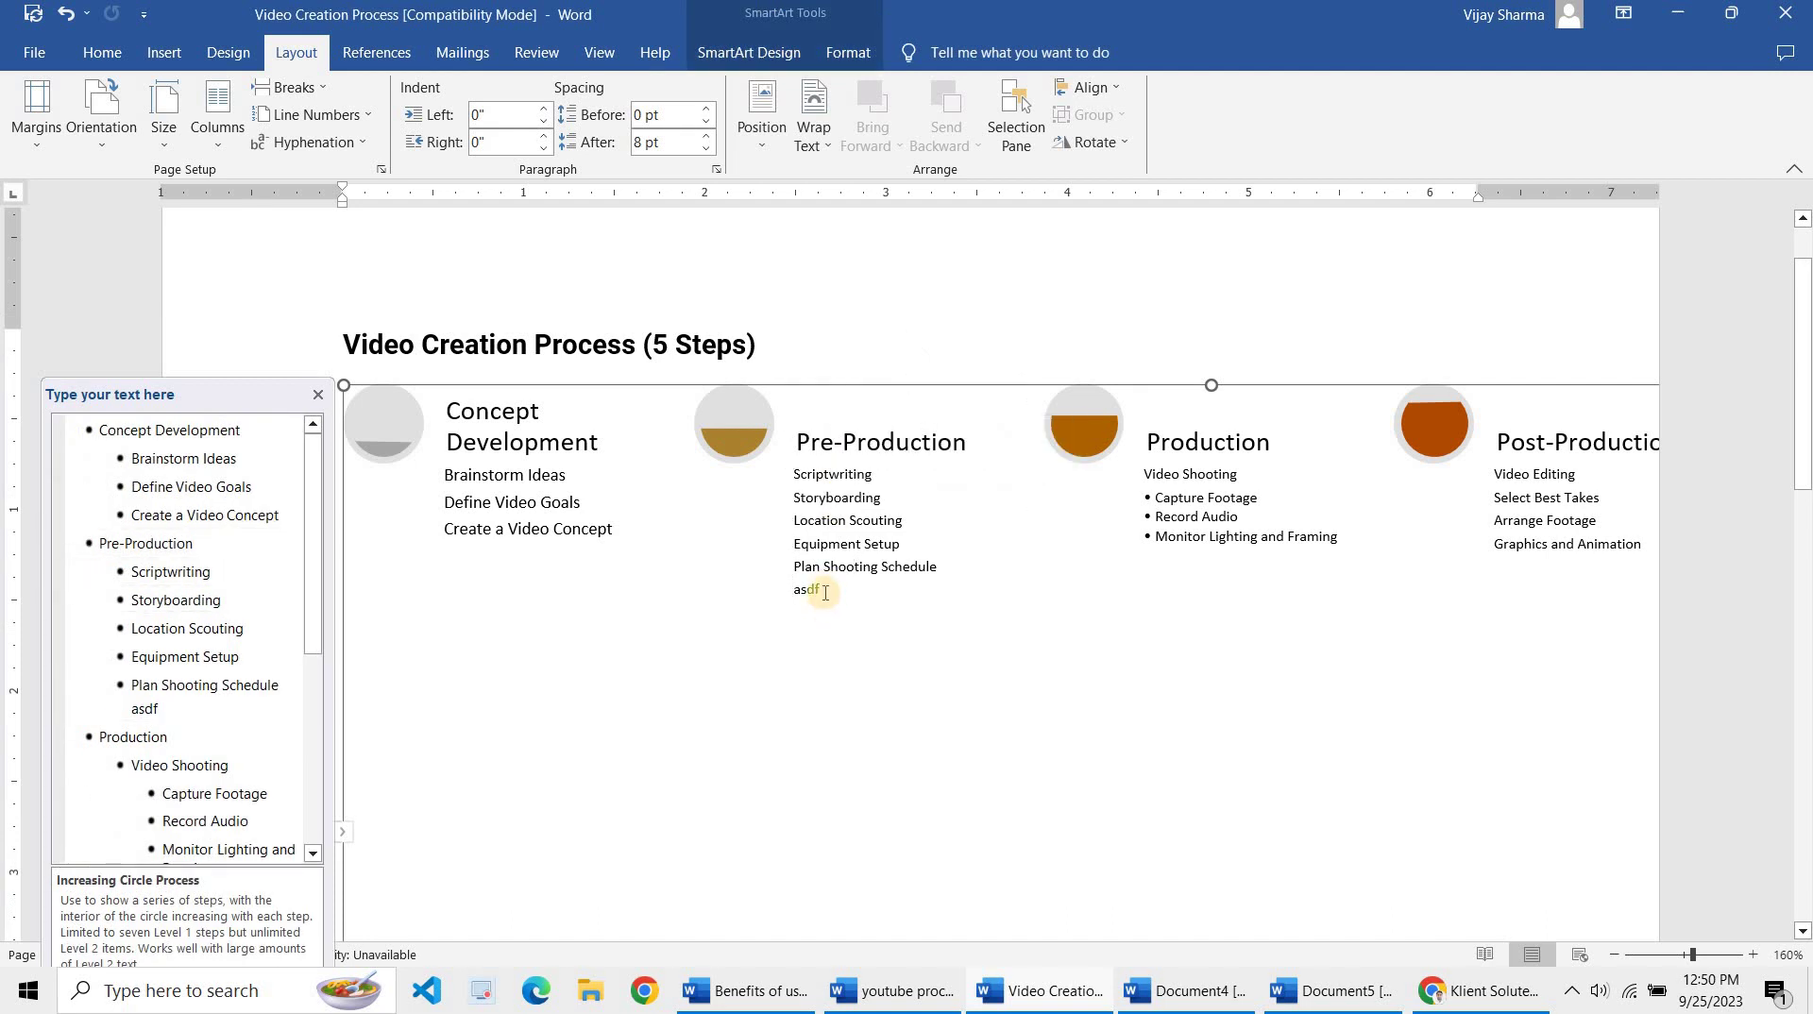
pyautogui.moveTo(824, 593); pyautogui.dragTo(791, 477)
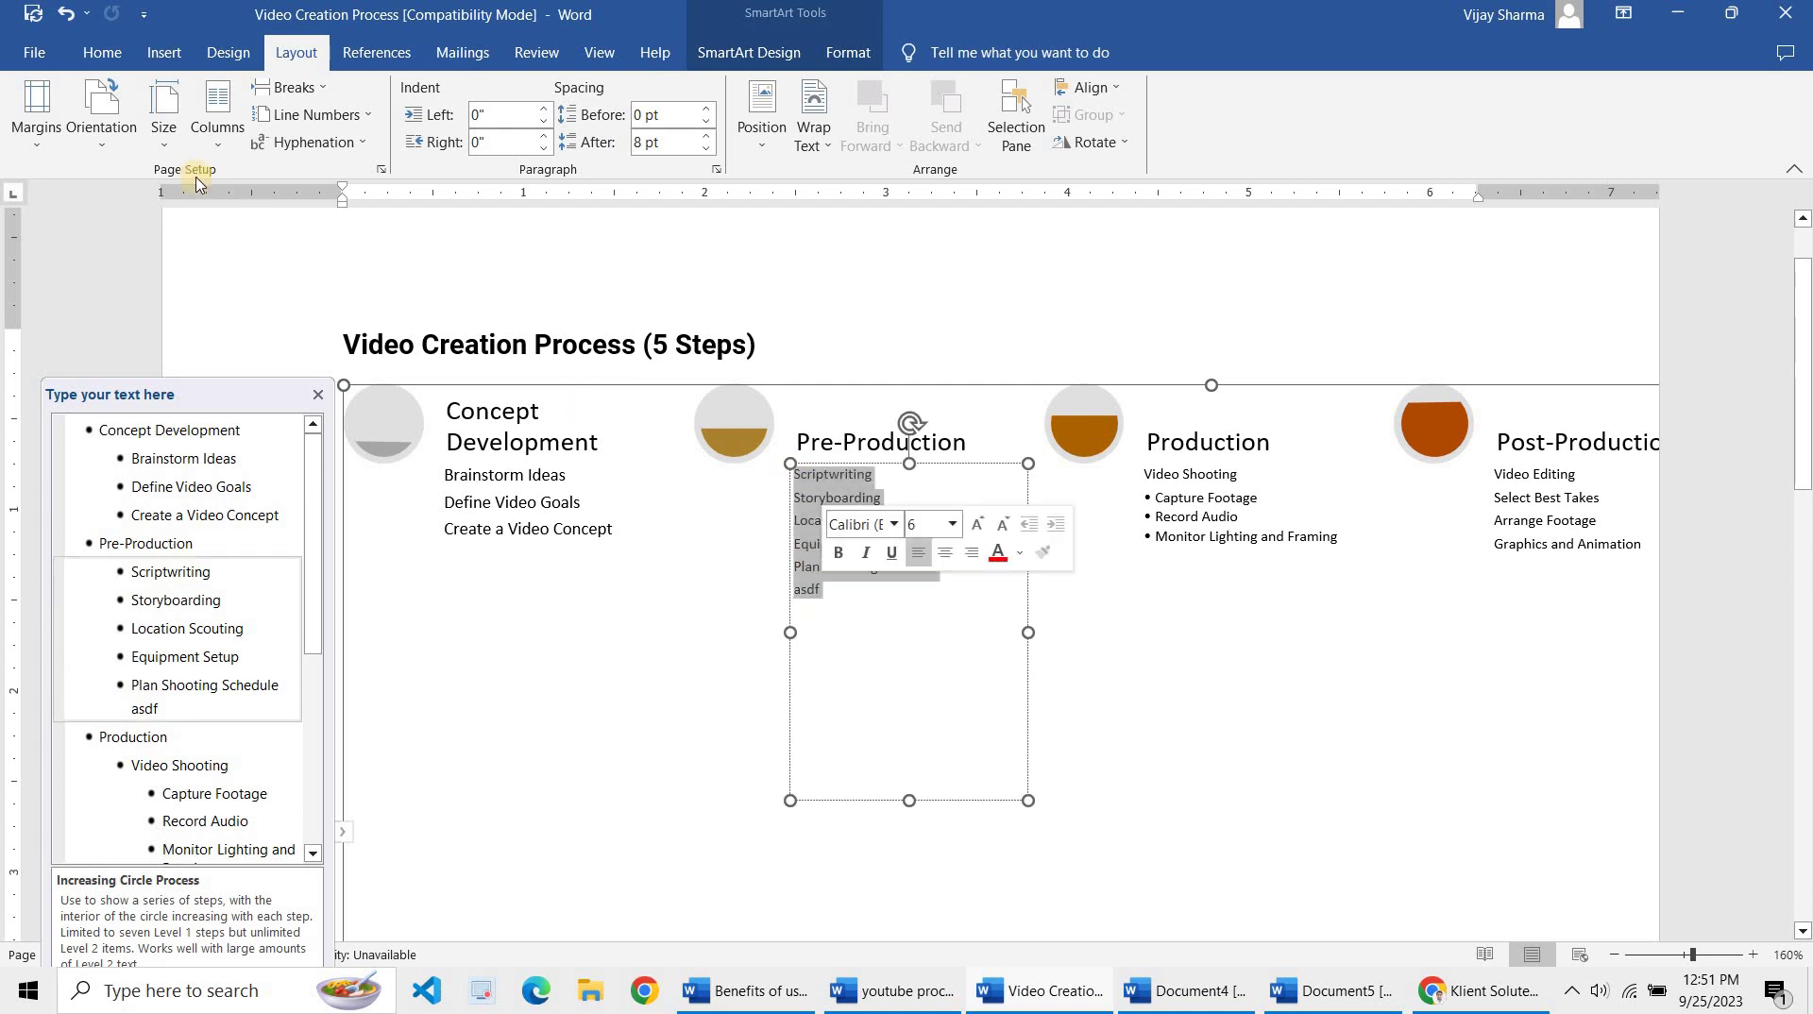
pyautogui.click(101, 53)
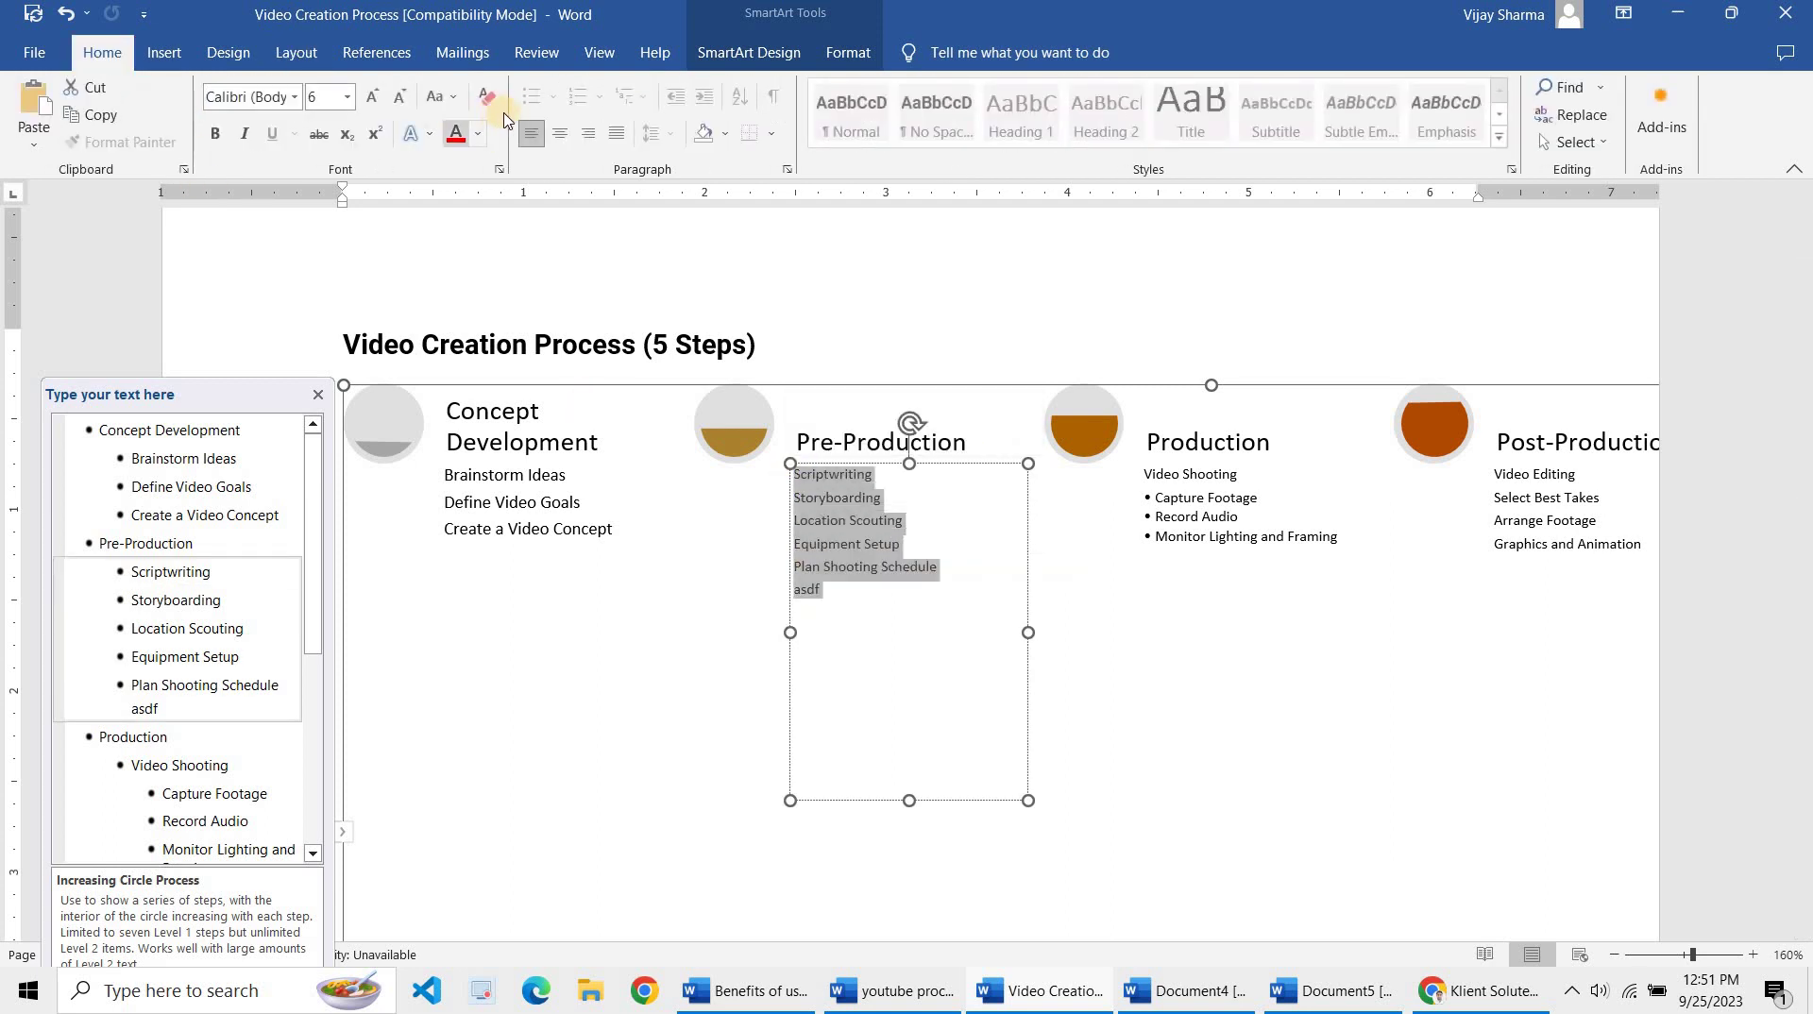
# Select all the Concept Development item text, then scroll down the page
pyautogui.click(594, 510)
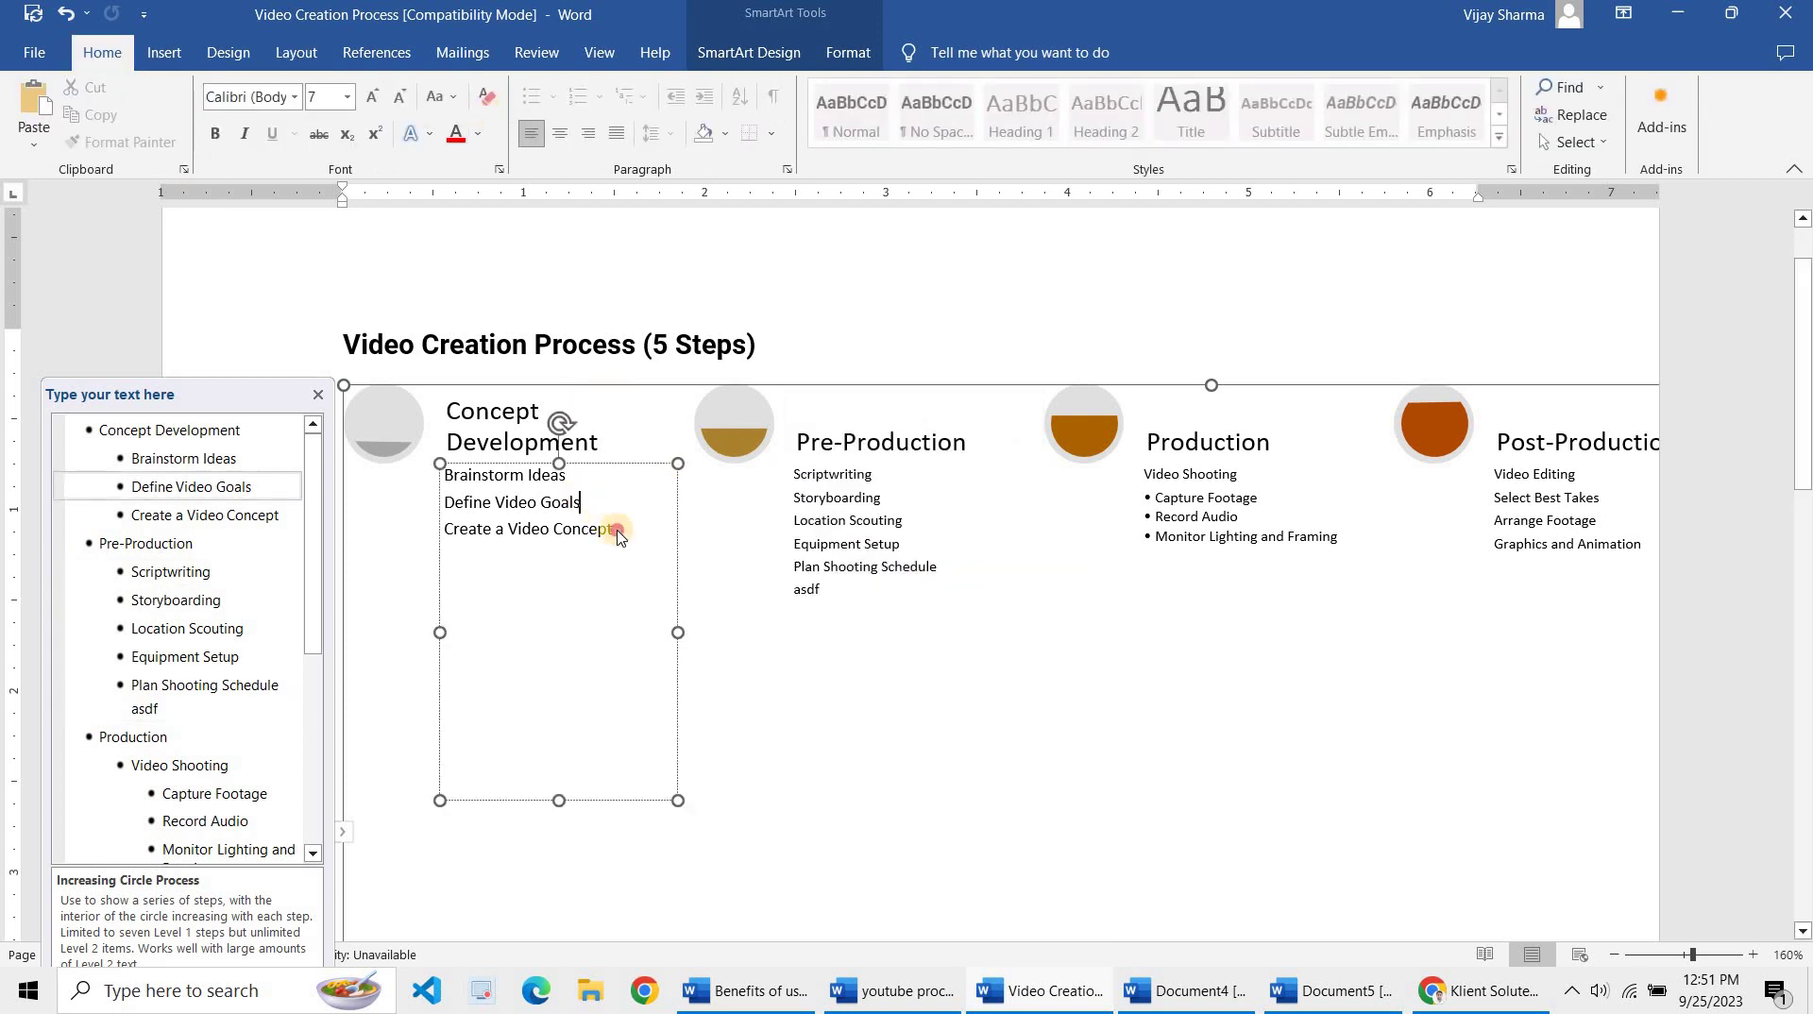
pyautogui.doubleClick(608, 534)
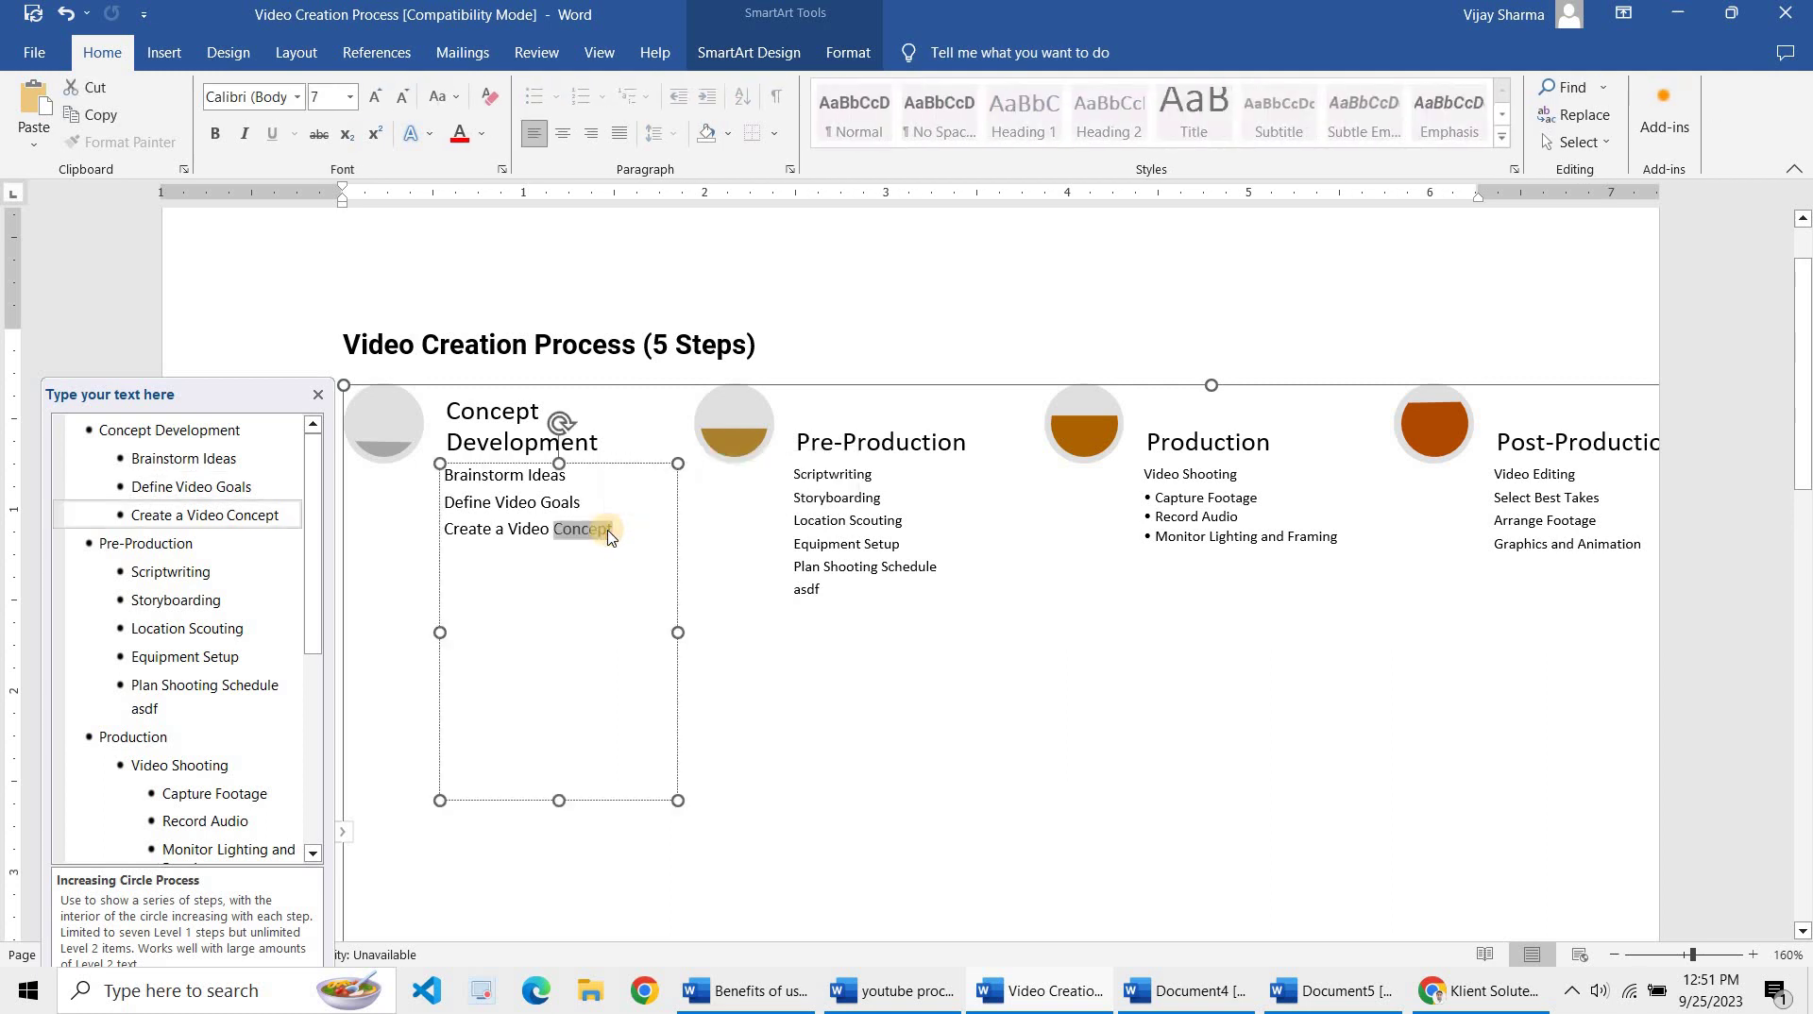
pyautogui.hotkey('ctrl', 'a')
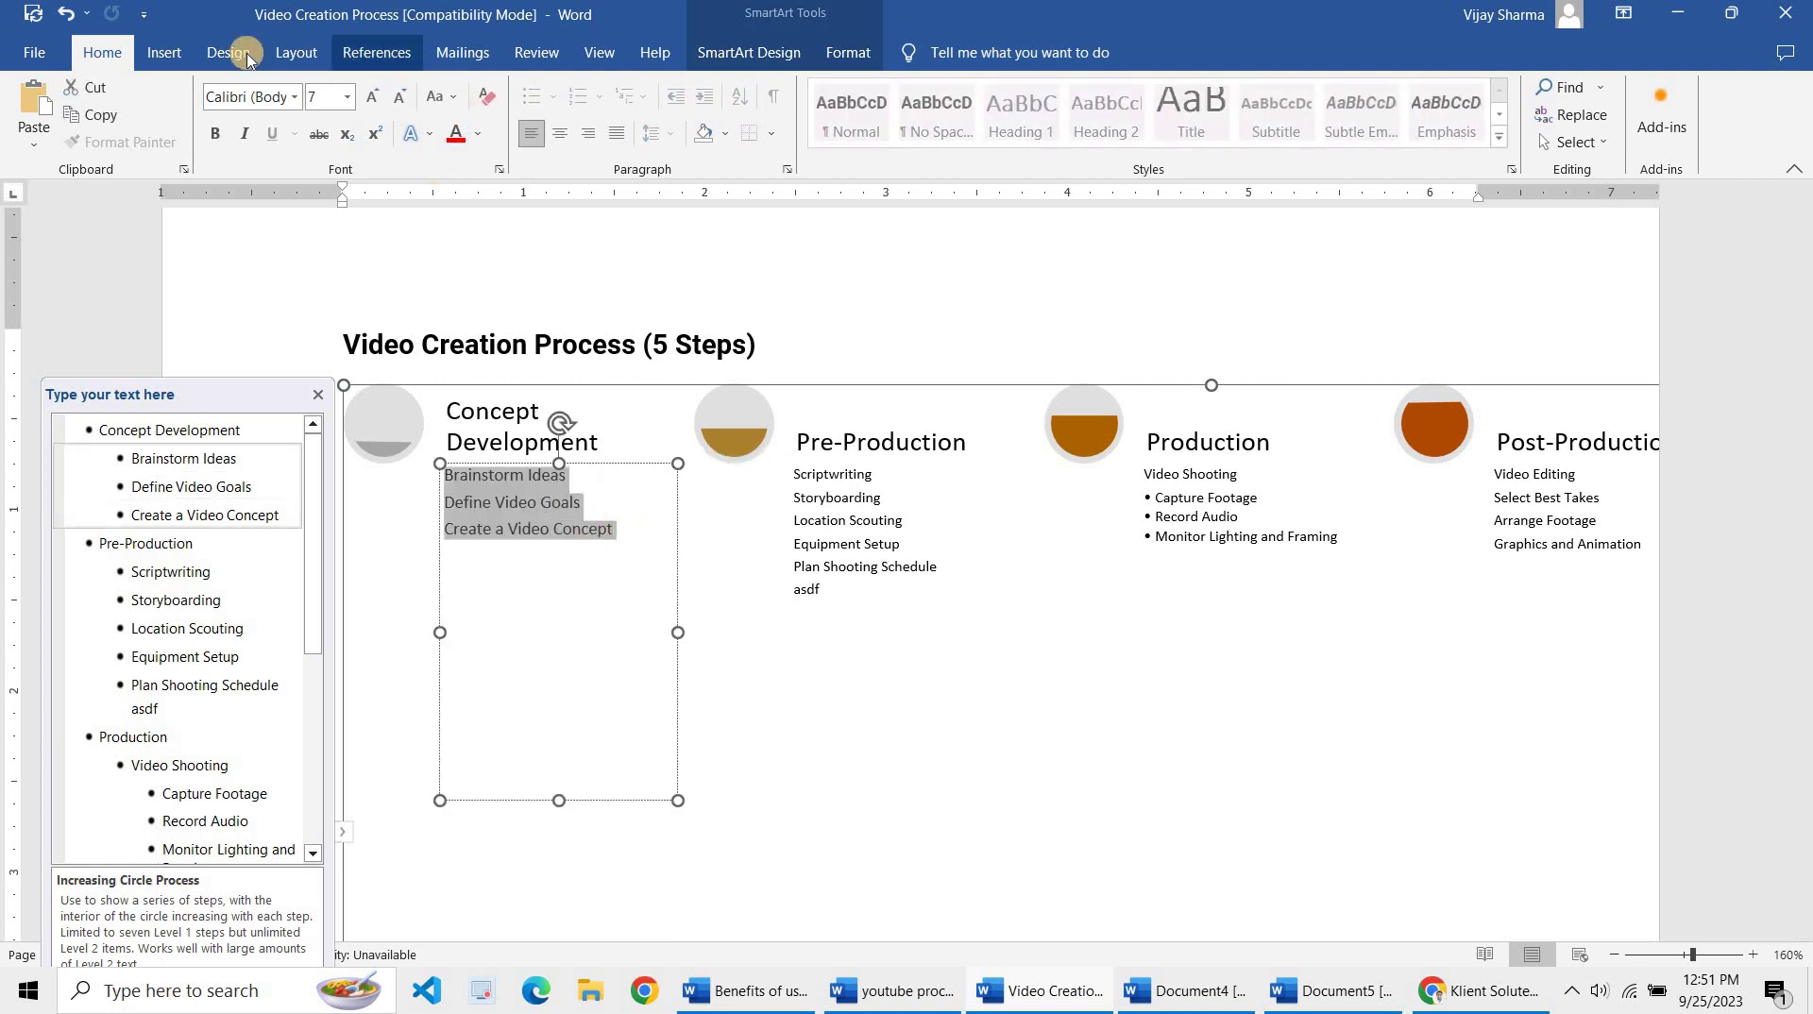
pyautogui.click(241, 55)
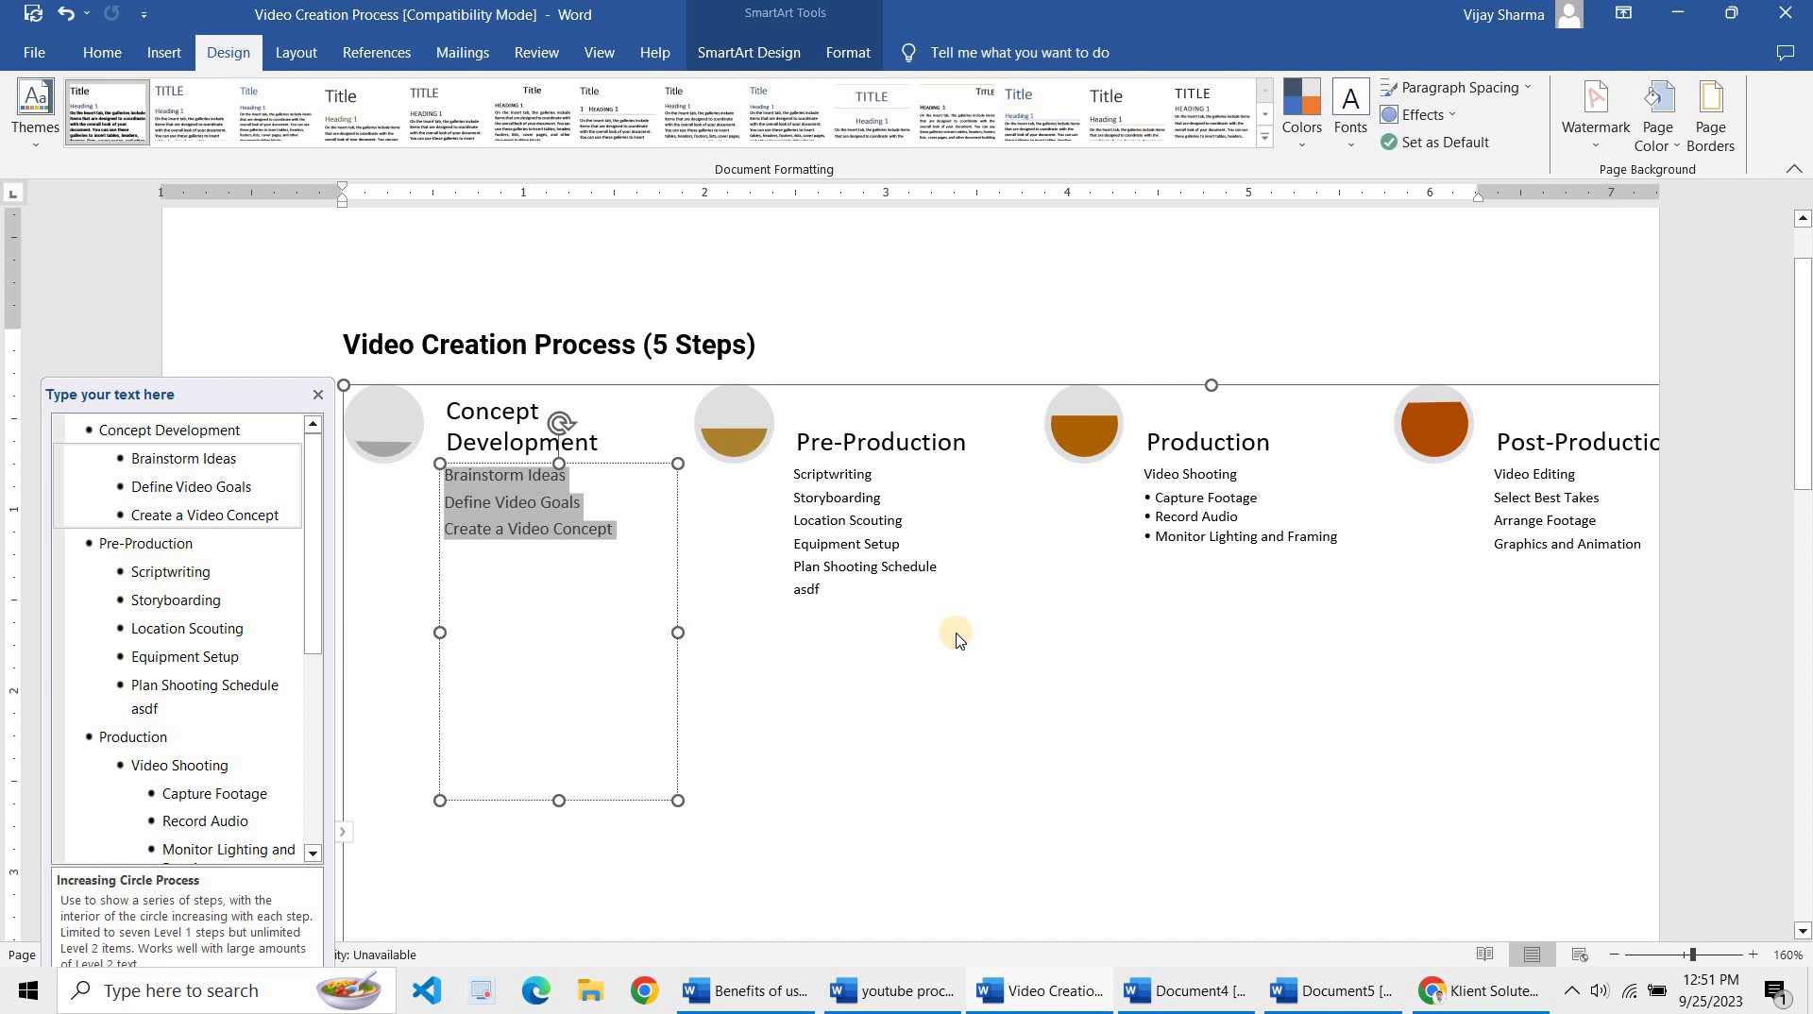
pyautogui.keyDown('ctrl'); pyautogui.scroll(-3, 956, 639); pyautogui.keyUp('ctrl')
pyautogui.keyDown('ctrl'); pyautogui.scroll(-4, 956, 639); pyautogui.keyUp('ctrl')
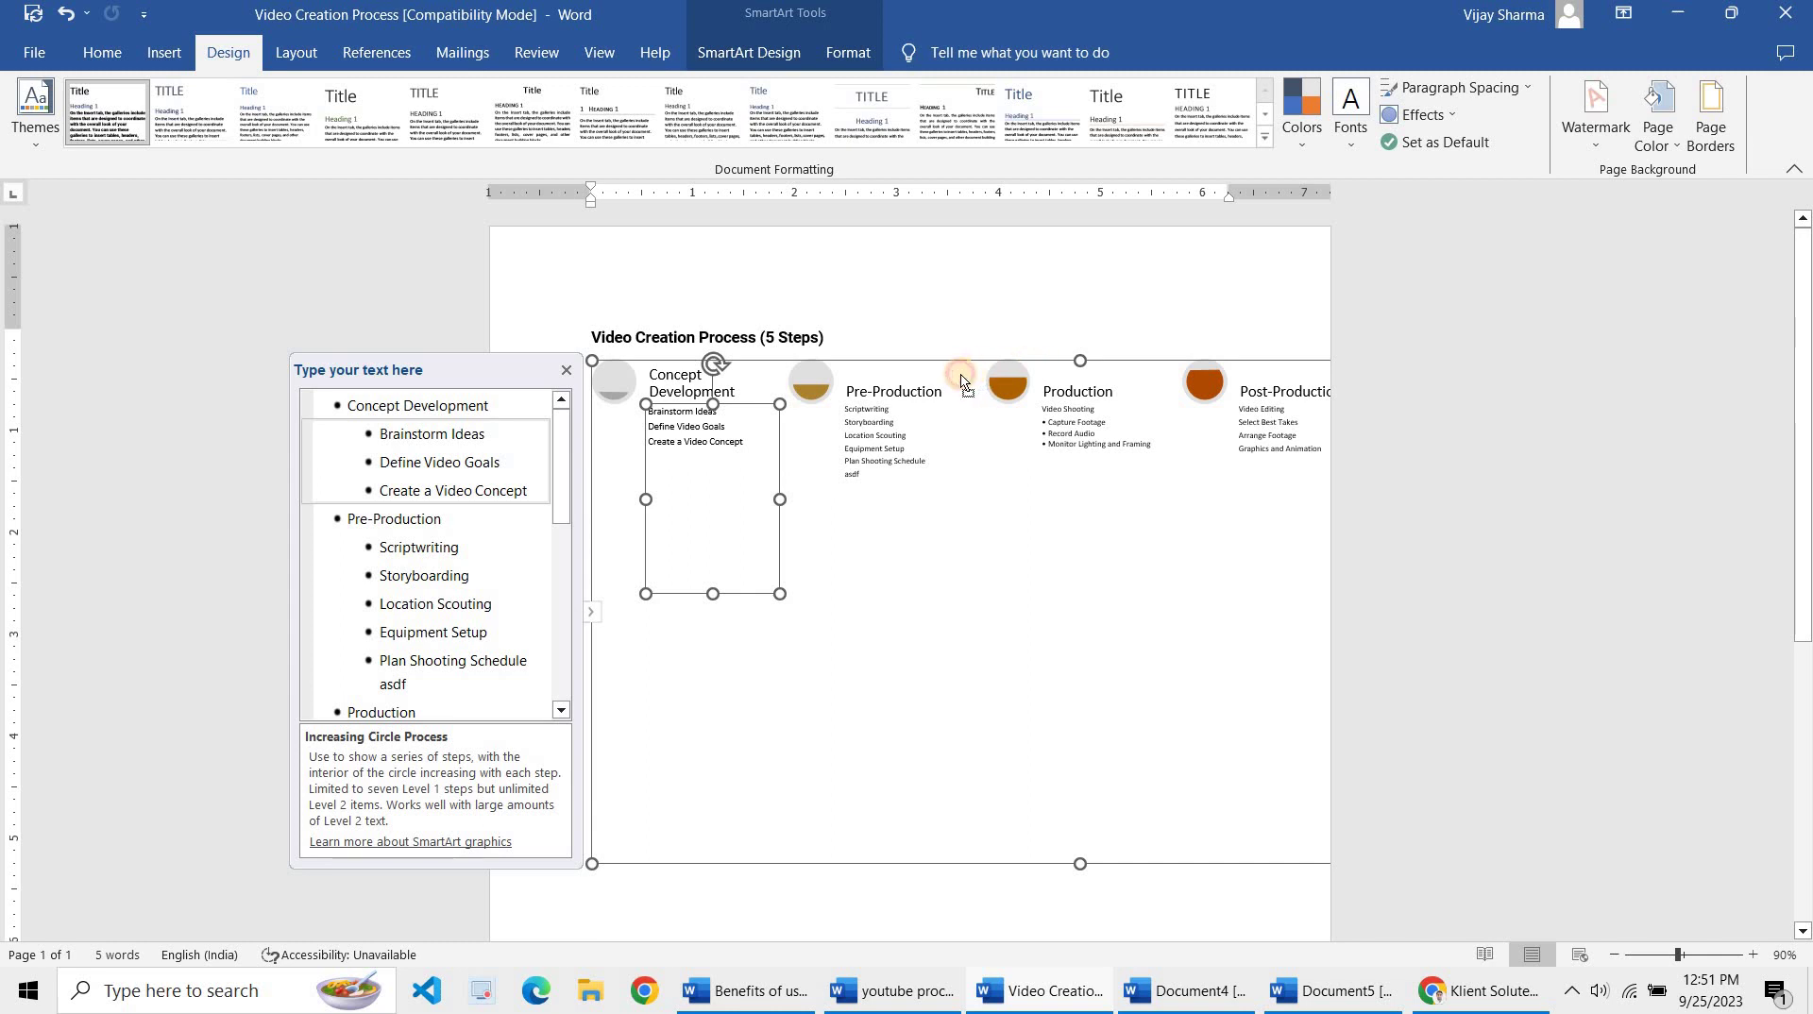
# Close the diagram's text outline and cycle through the Insert and Home tabs
pyautogui.click(961, 382)
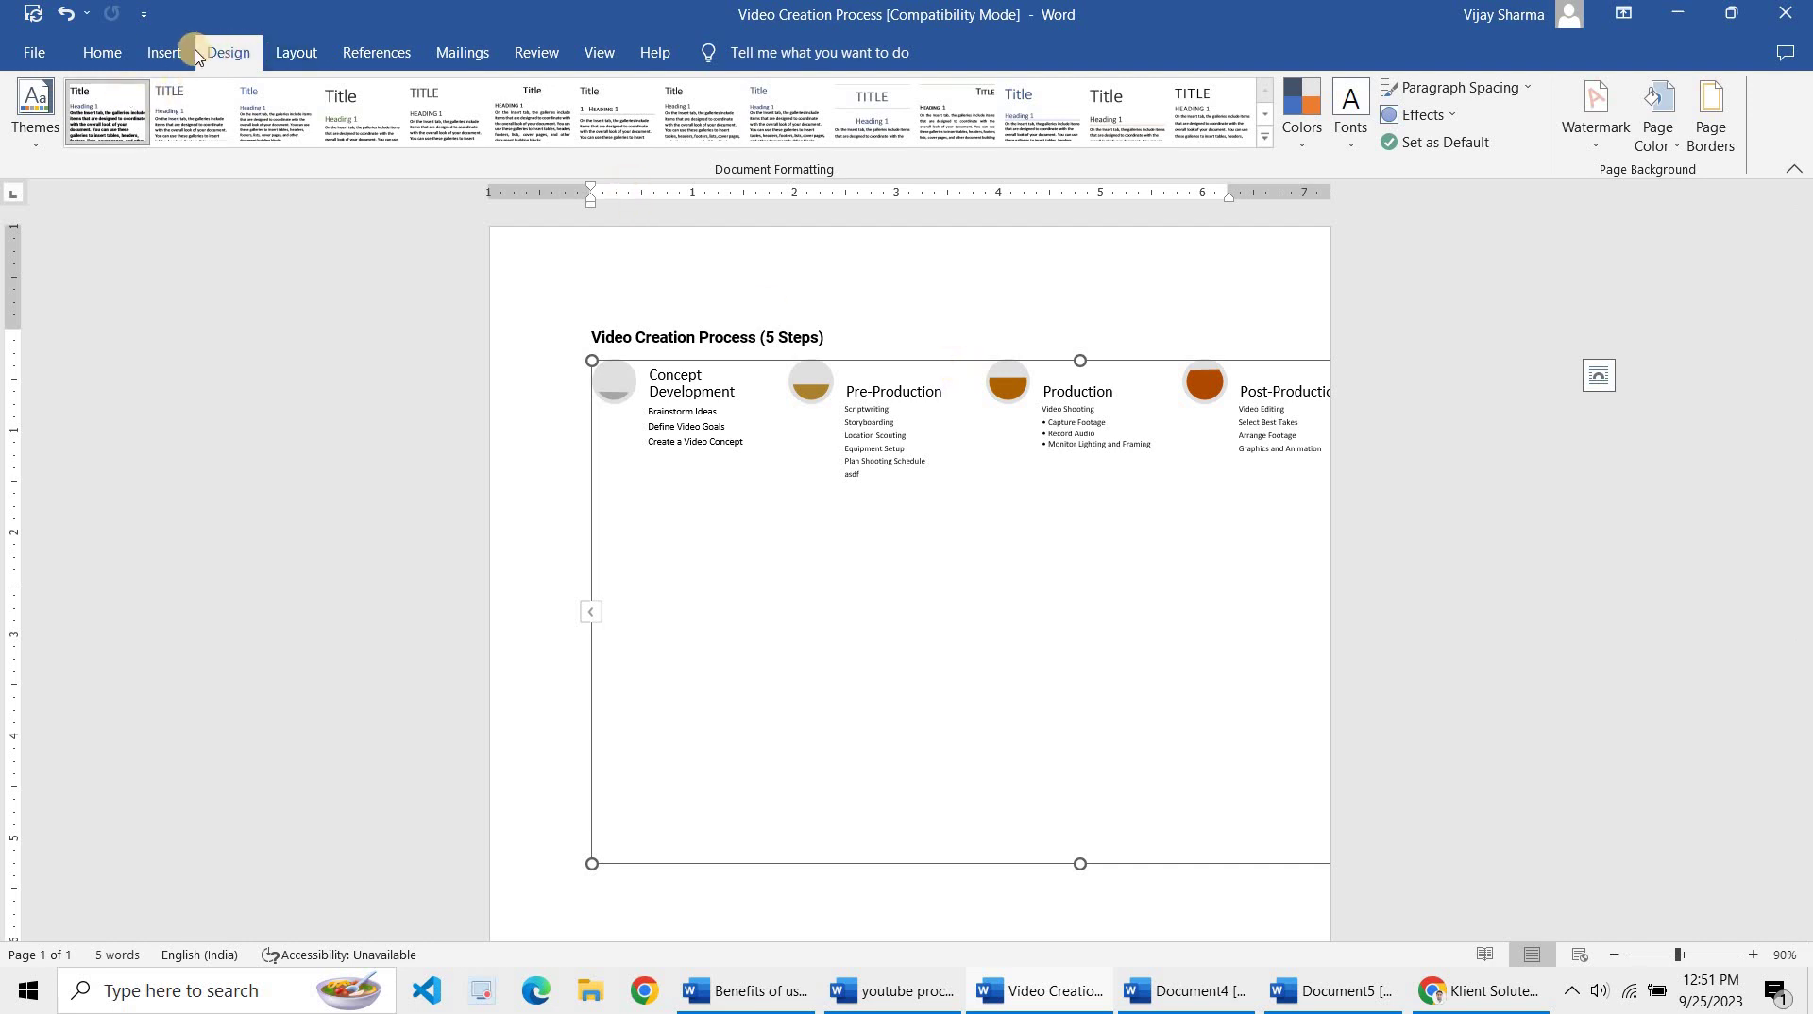
pyautogui.click(164, 51)
pyautogui.click(229, 53)
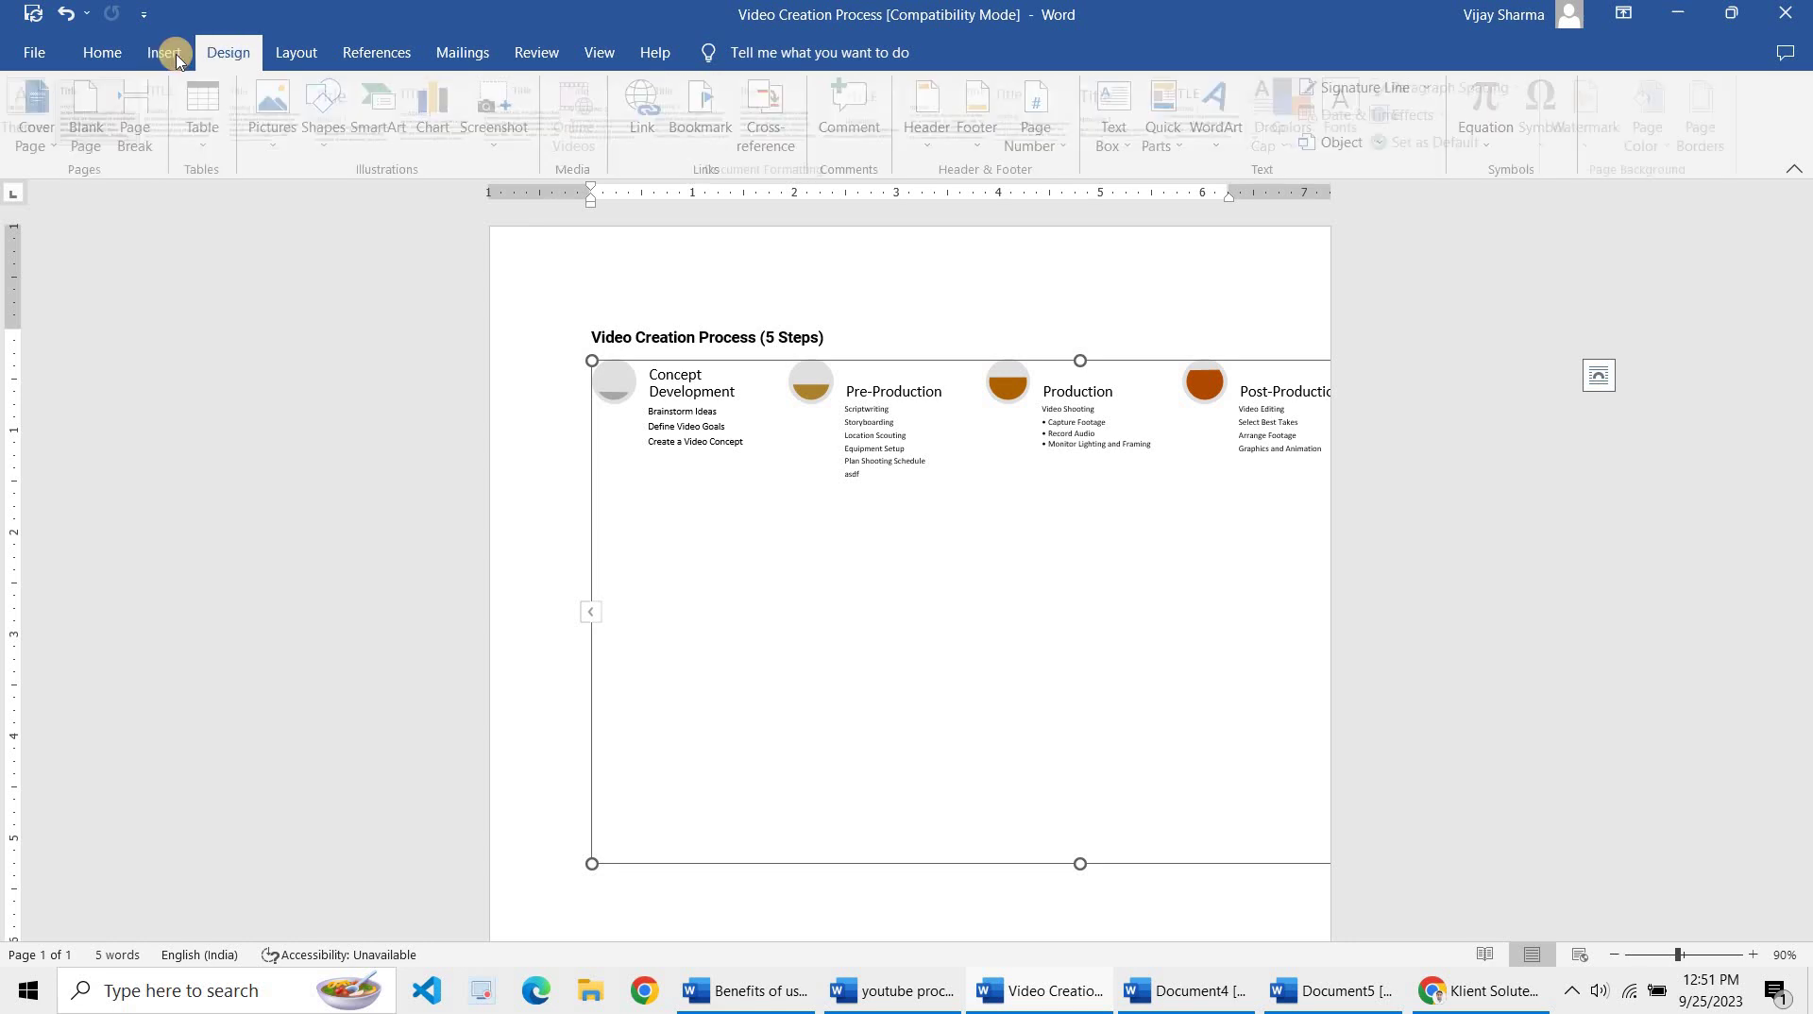
pyautogui.click(165, 52)
pyautogui.click(110, 55)
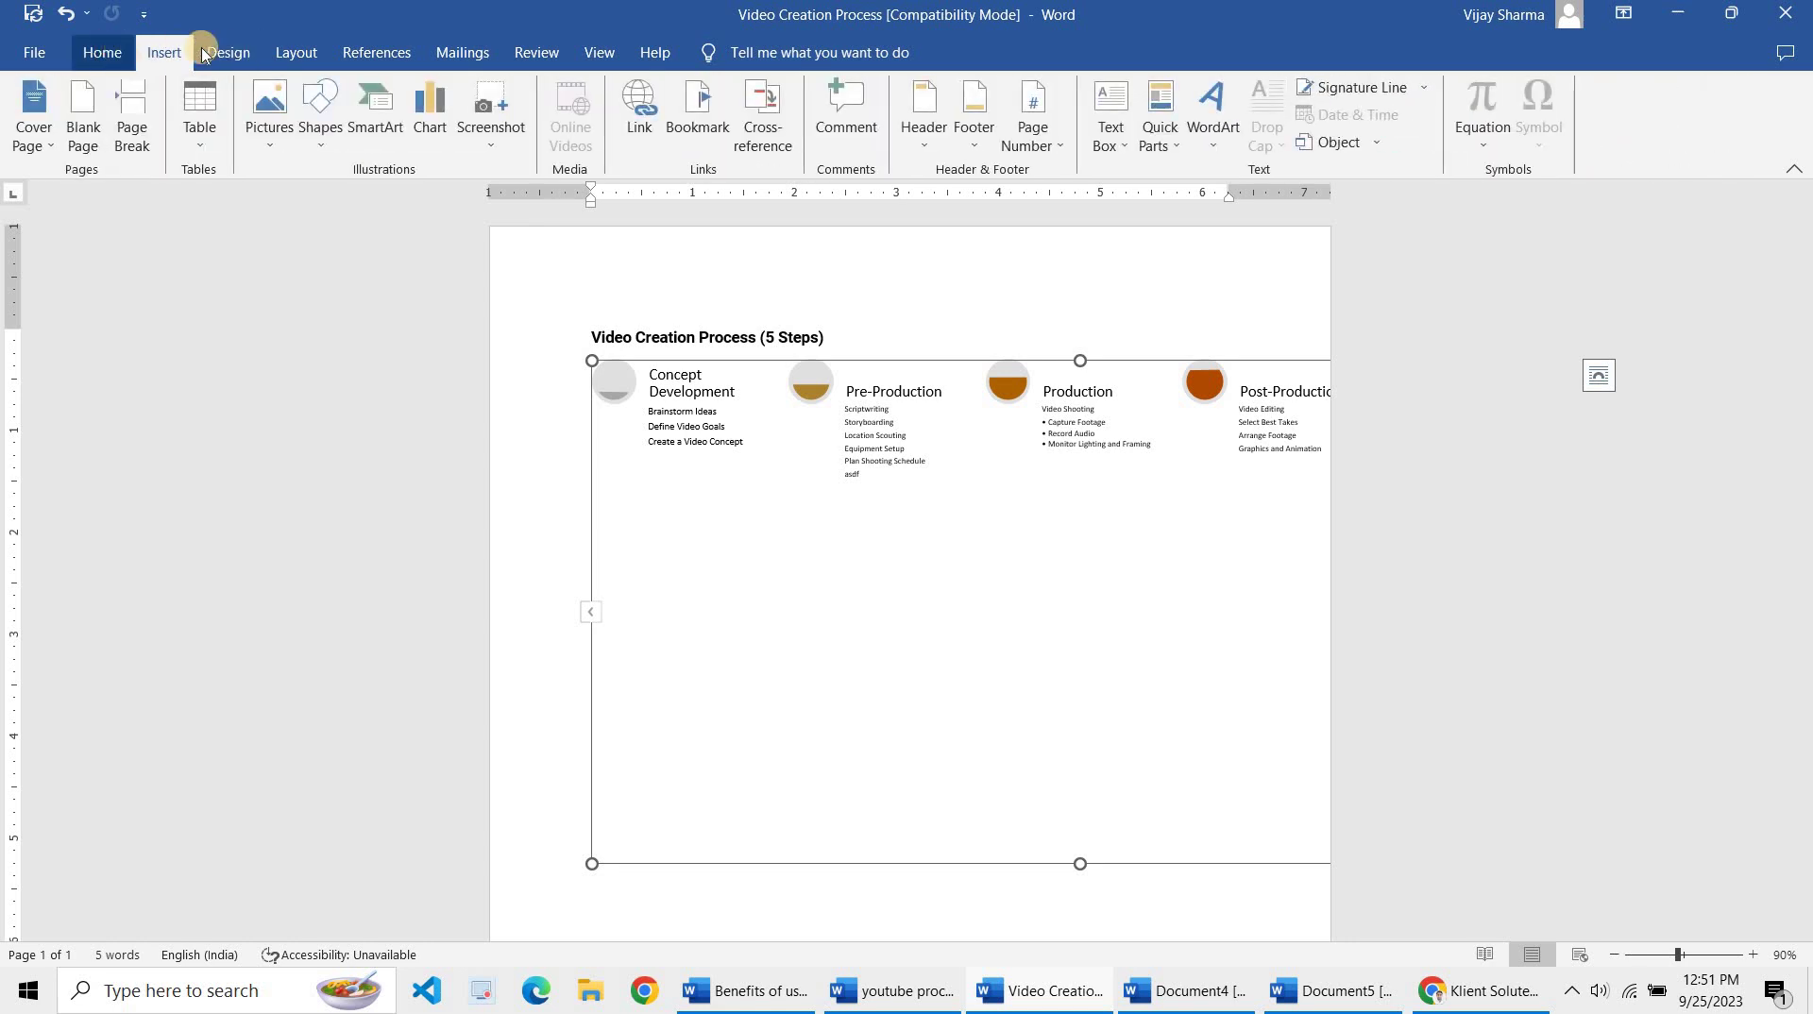